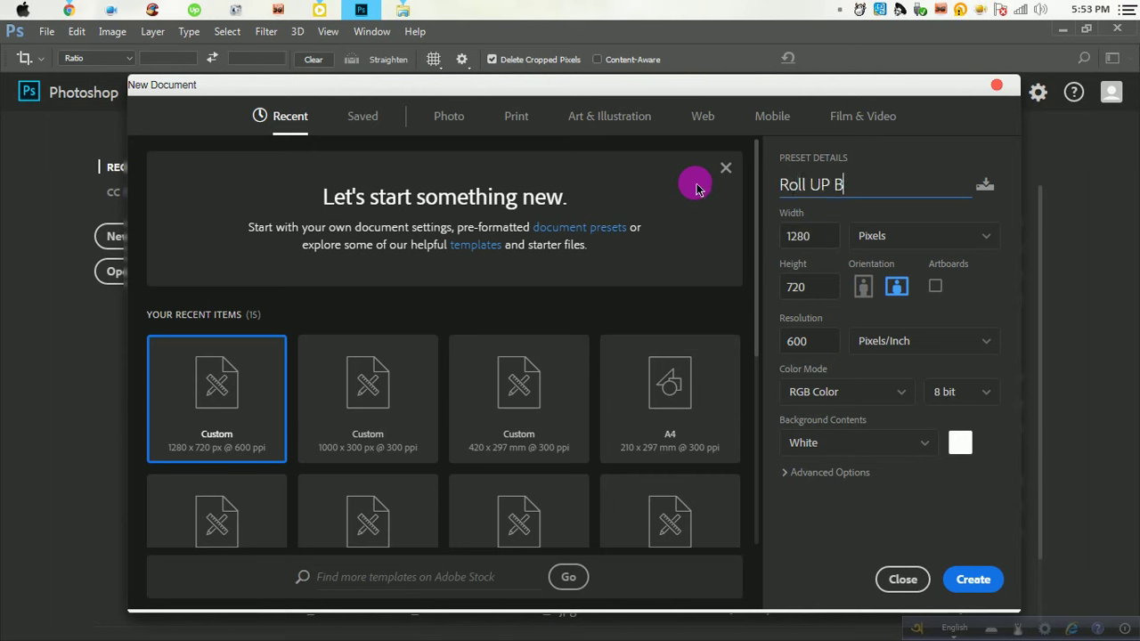
Step: Create a 685 × 1530 px, 300 ppi document named 'Roll UP Banner'
left_click(814, 239)
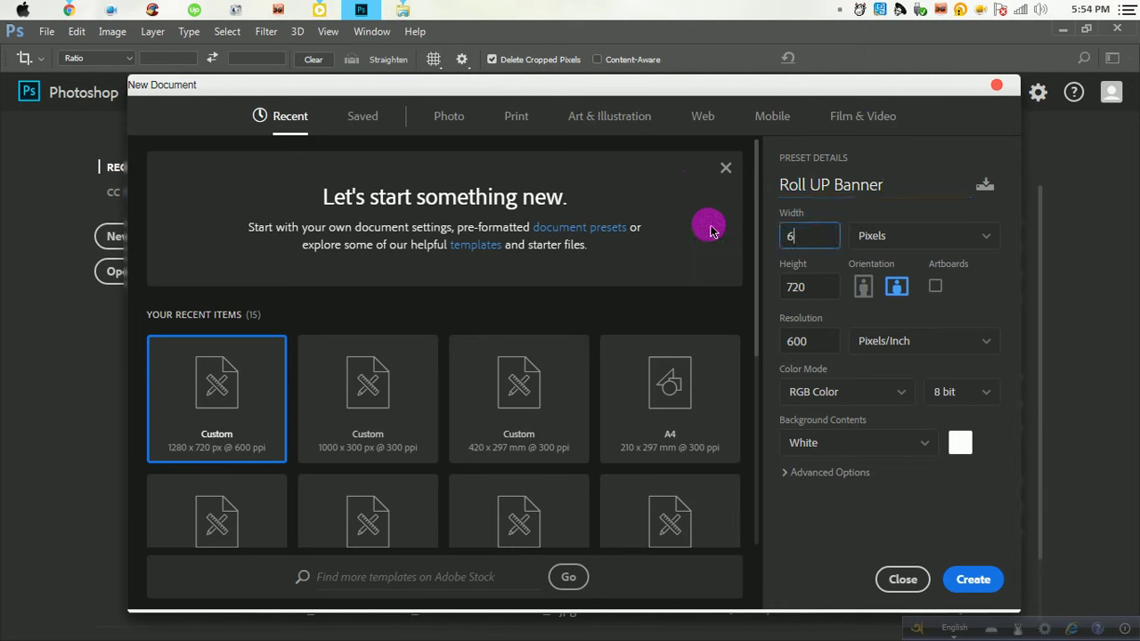
left_click(784, 283)
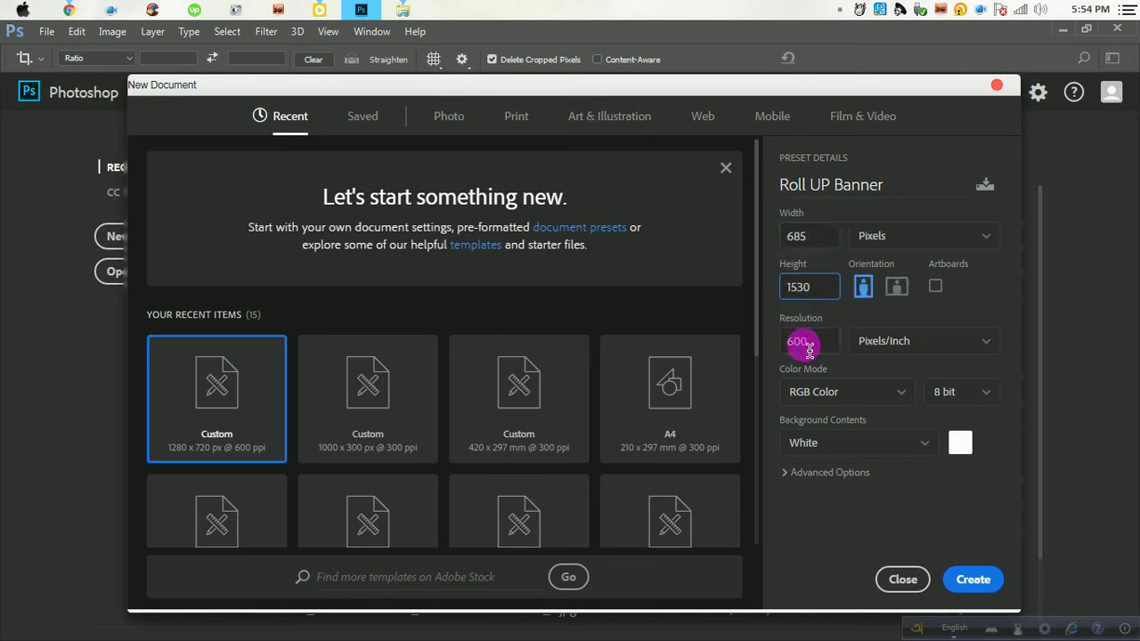
left_click_drag(794, 341, 759, 340)
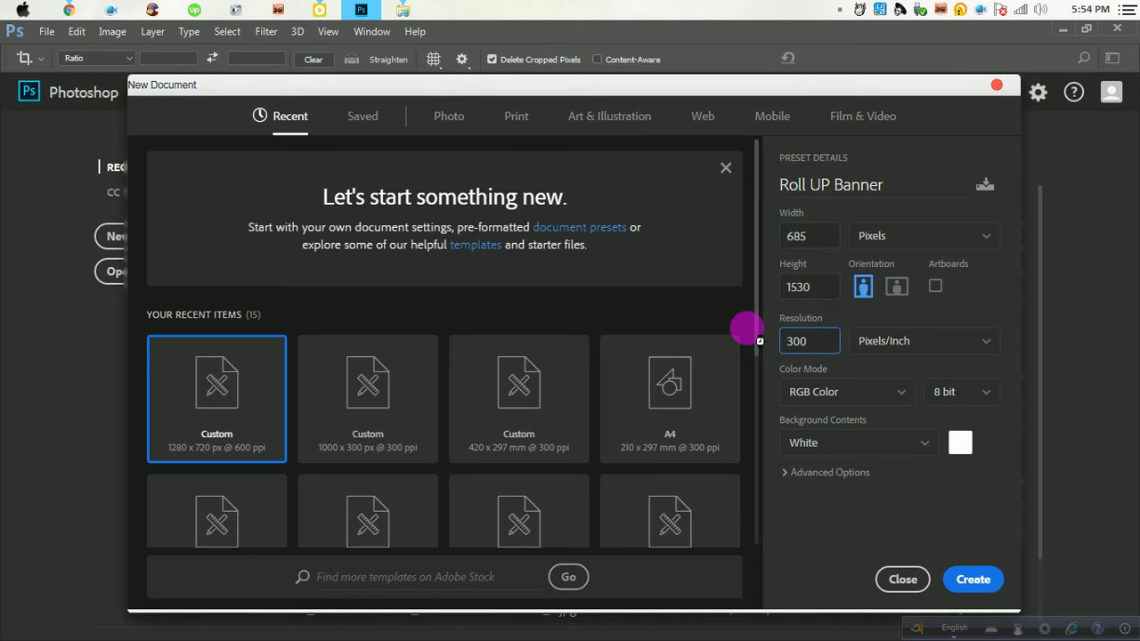
left_click(972, 579)
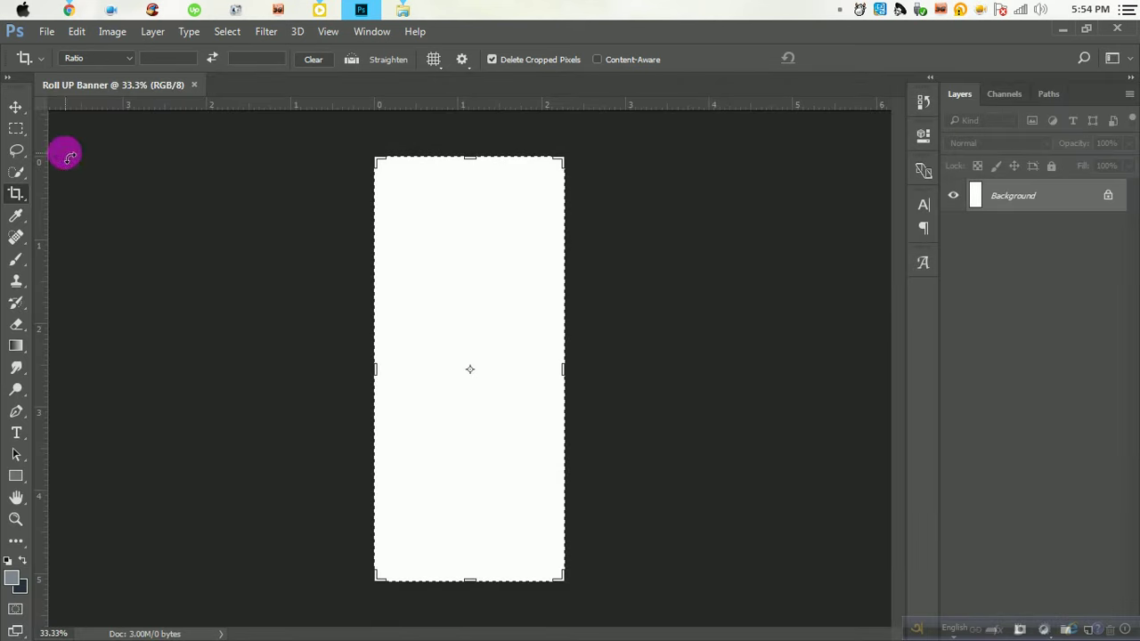
Step: Add a new empty layer above the background and name it BG
left_click(16, 107)
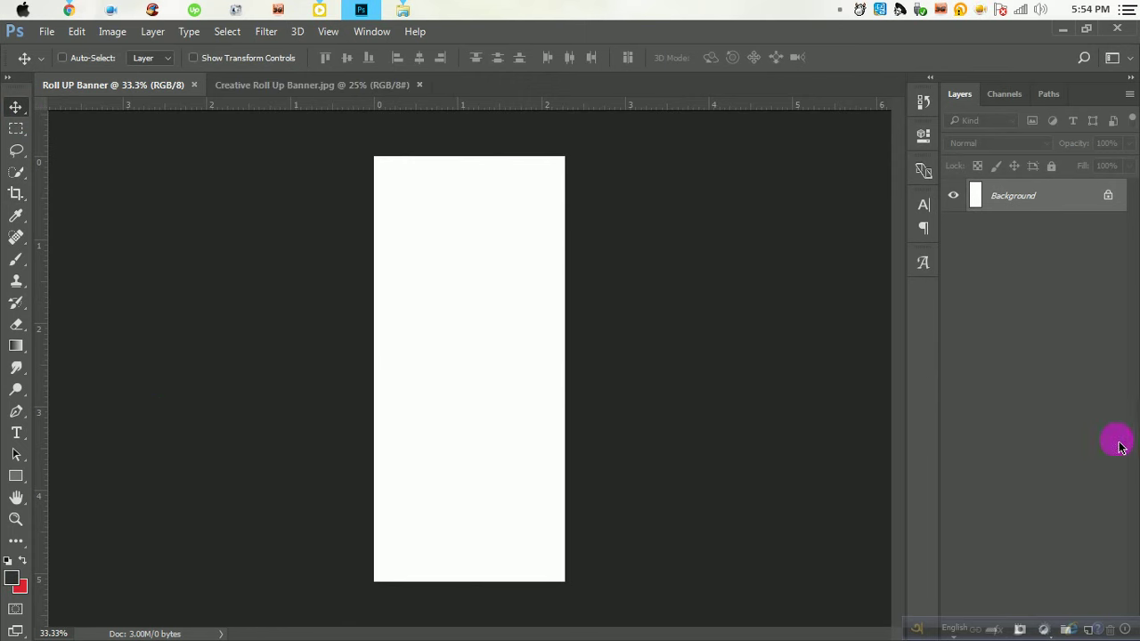
right_click(1126, 629)
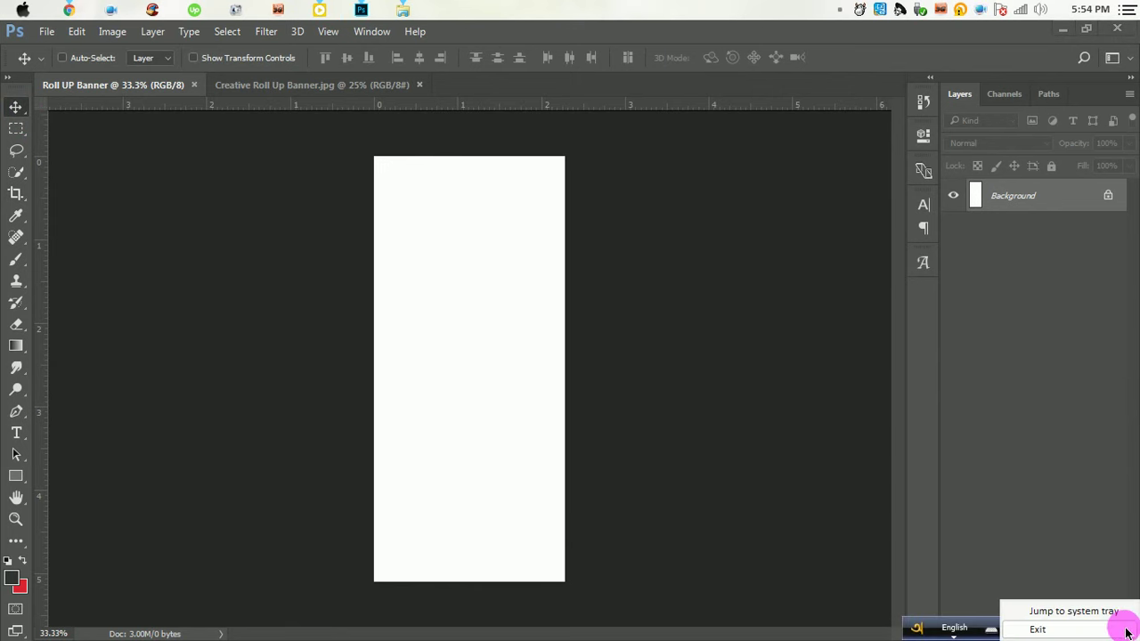
left_click(1120, 628)
left_click(1090, 629)
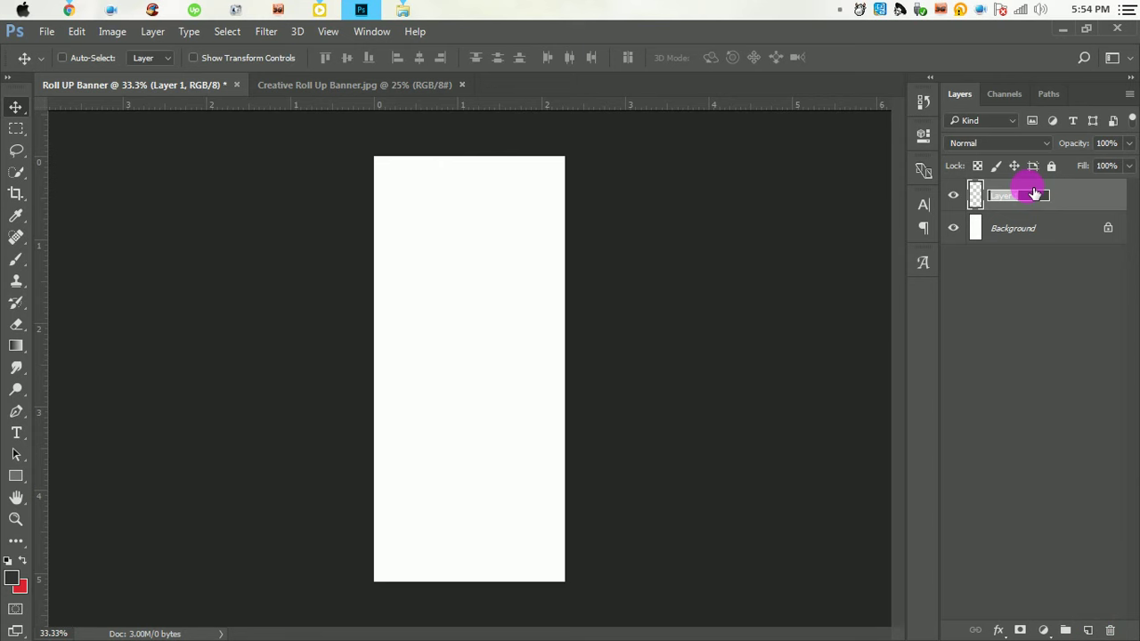
type("BG")
left_click(1031, 191)
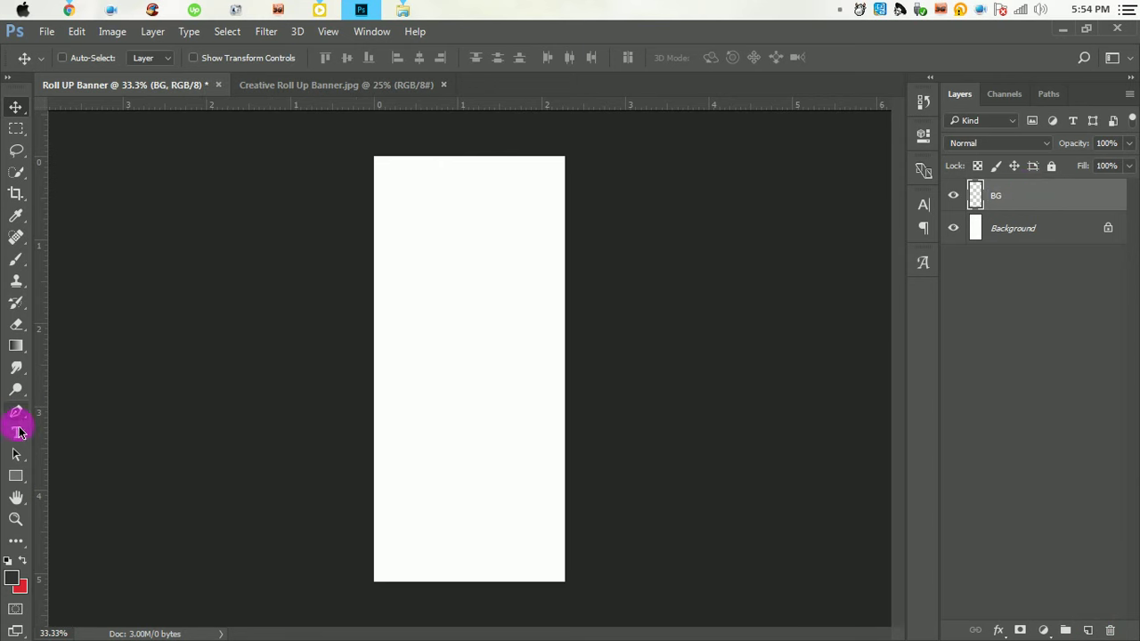
Step: Fill the BG layer with the dark gray foreground colour #333333
left_click(76, 34)
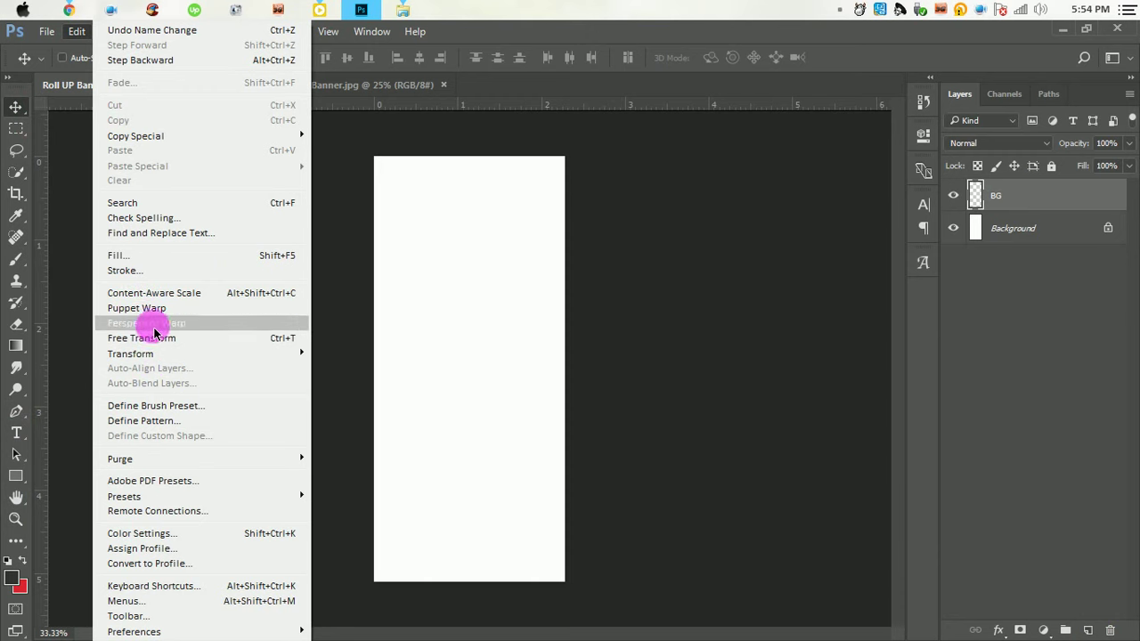
left_click(183, 256)
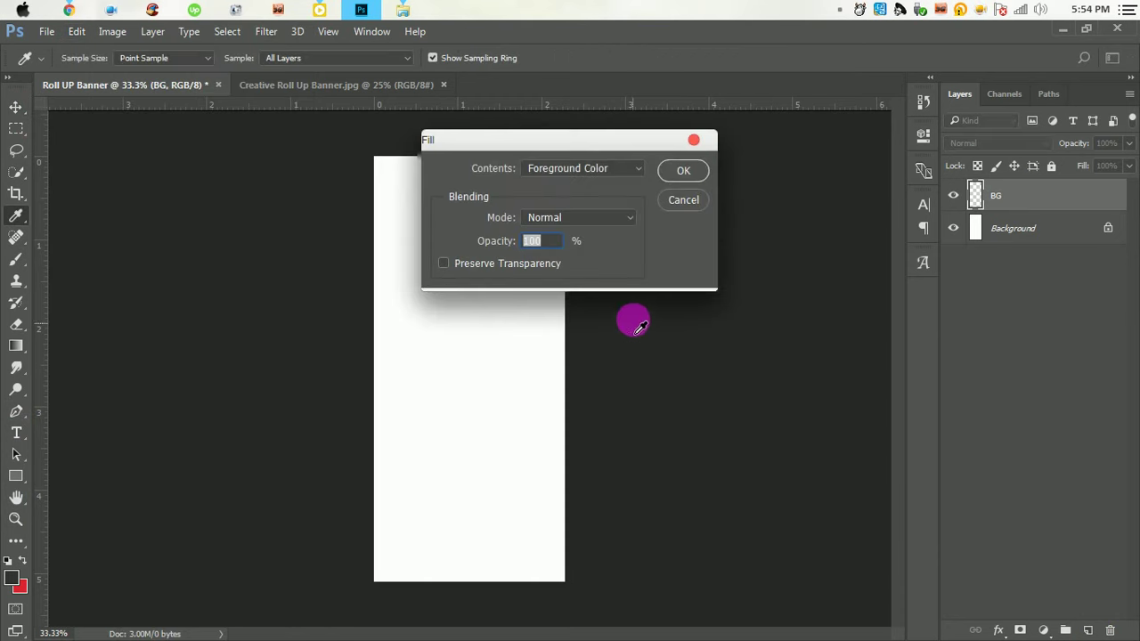
left_click(681, 170)
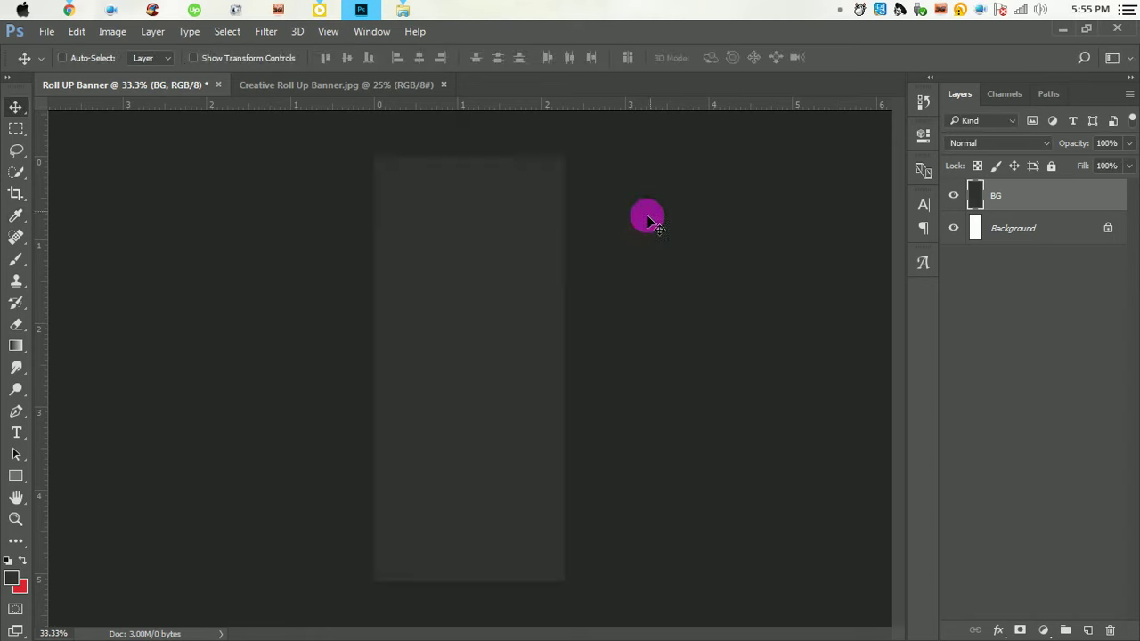
left_click(11, 577)
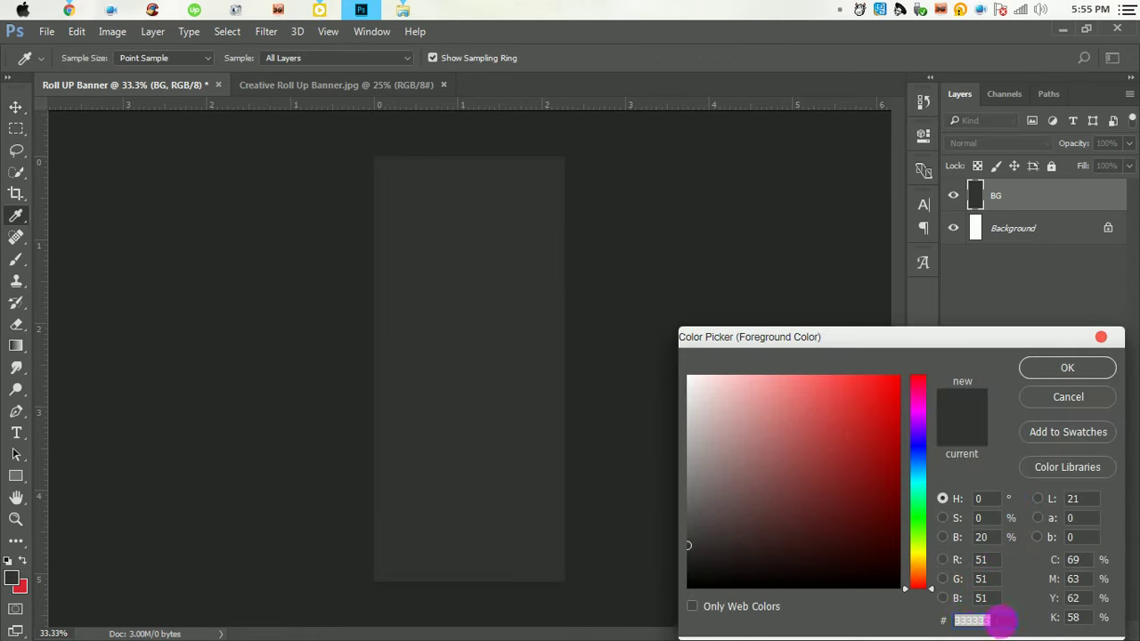
left_click(1067, 368)
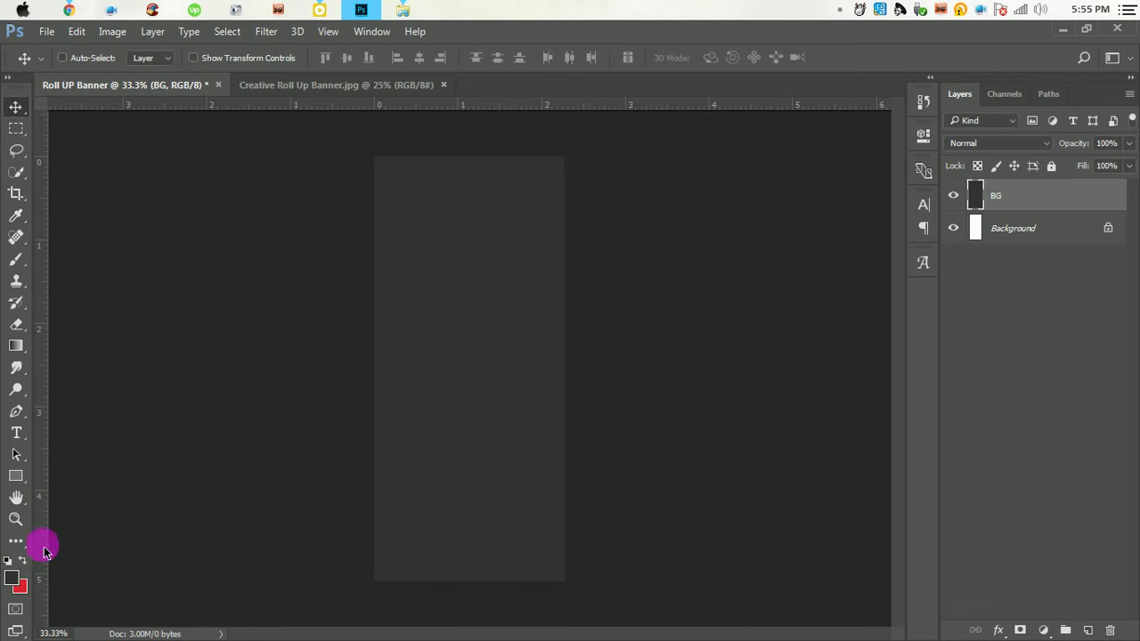
Step: Draw a white, stroke-free rectangle bar across the banner's top edge
left_click(15, 477)
left_click(67, 482)
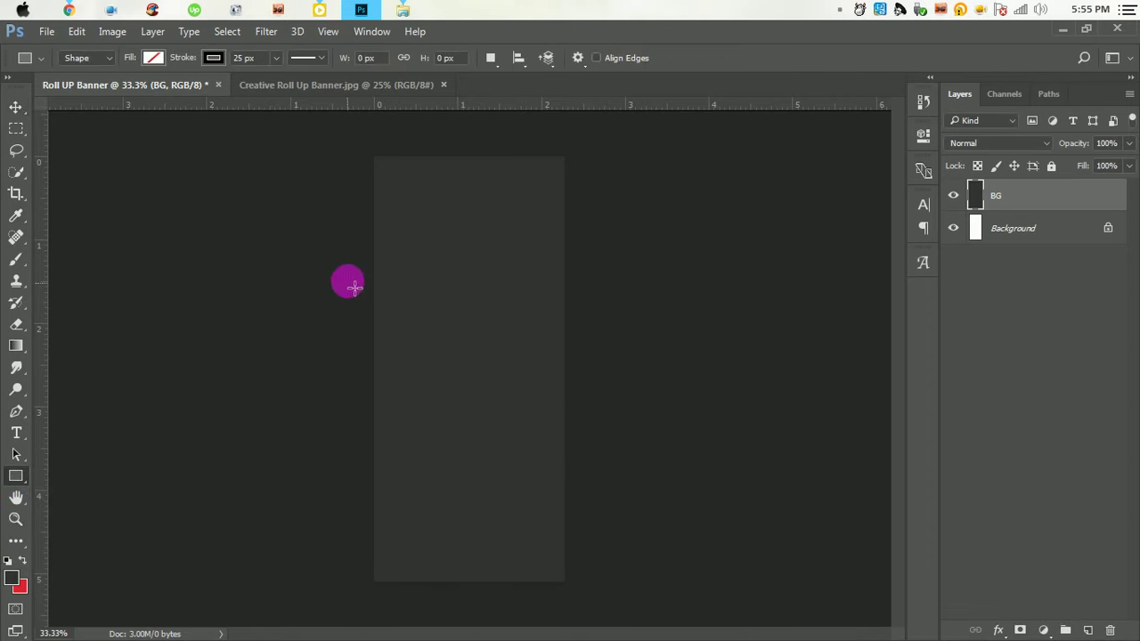
left_click_drag(372, 150, 579, 181)
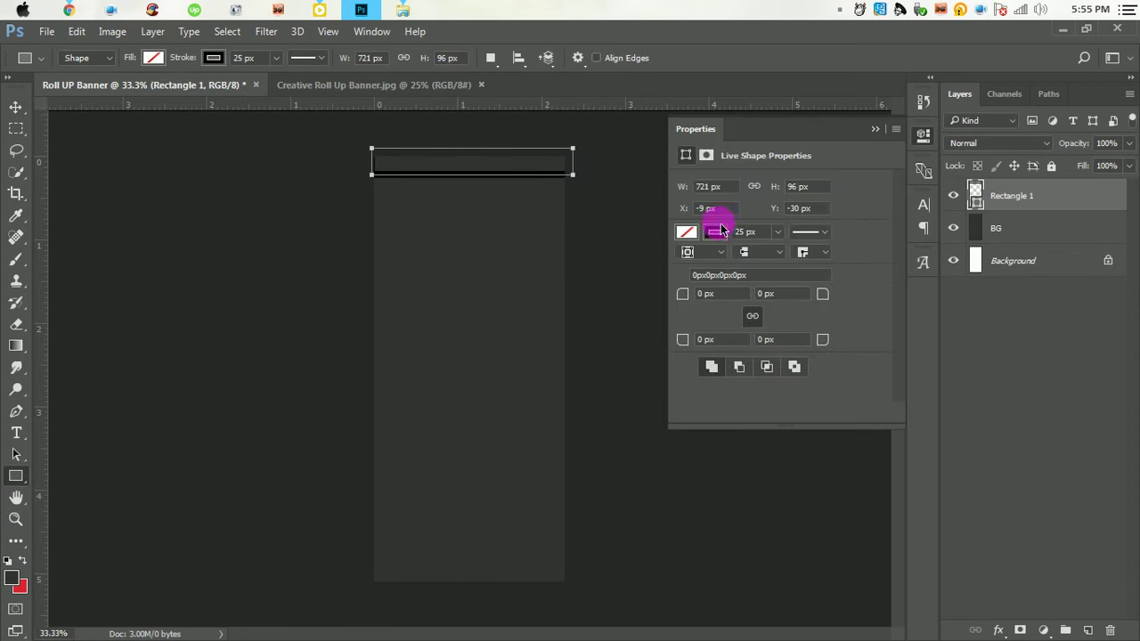
left_click(718, 231)
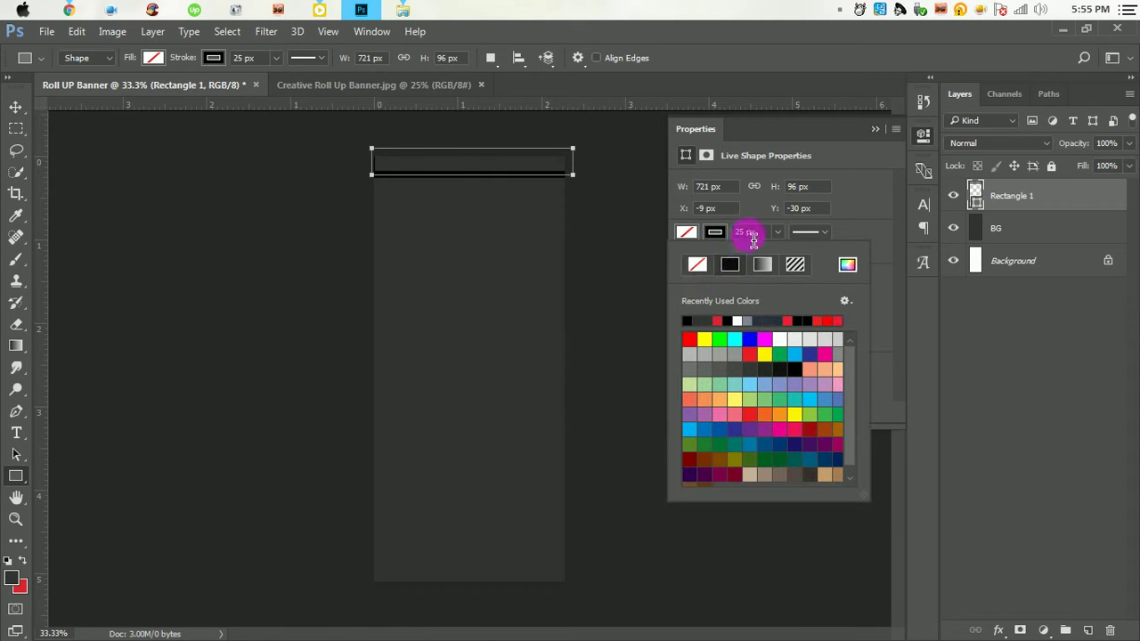
left_click(753, 237)
left_click(697, 233)
type("0")
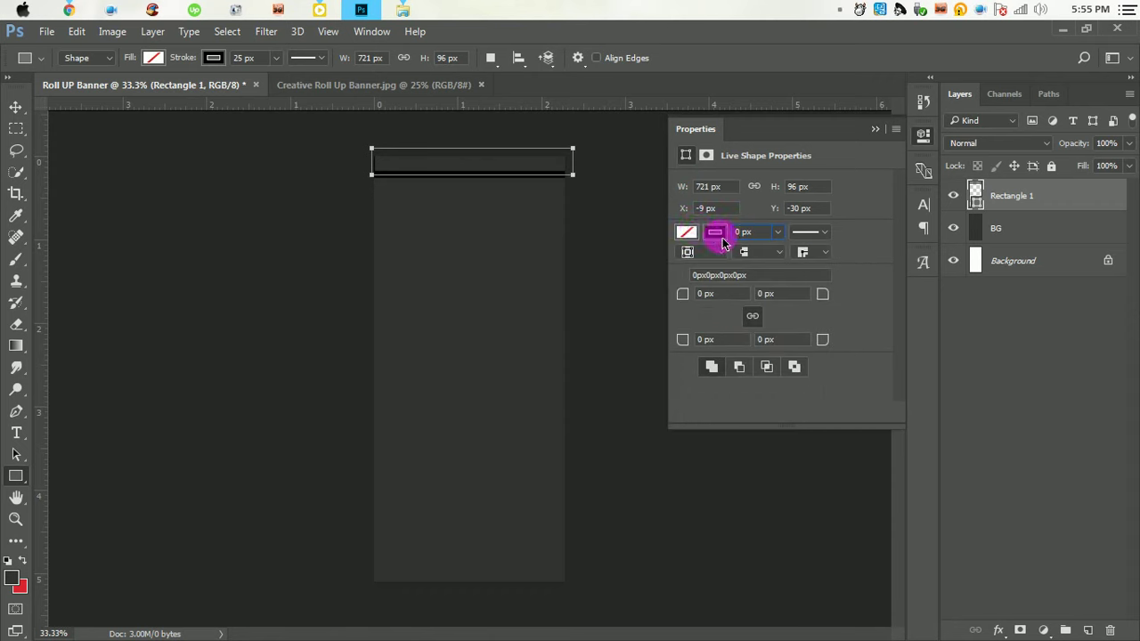
left_click(710, 240)
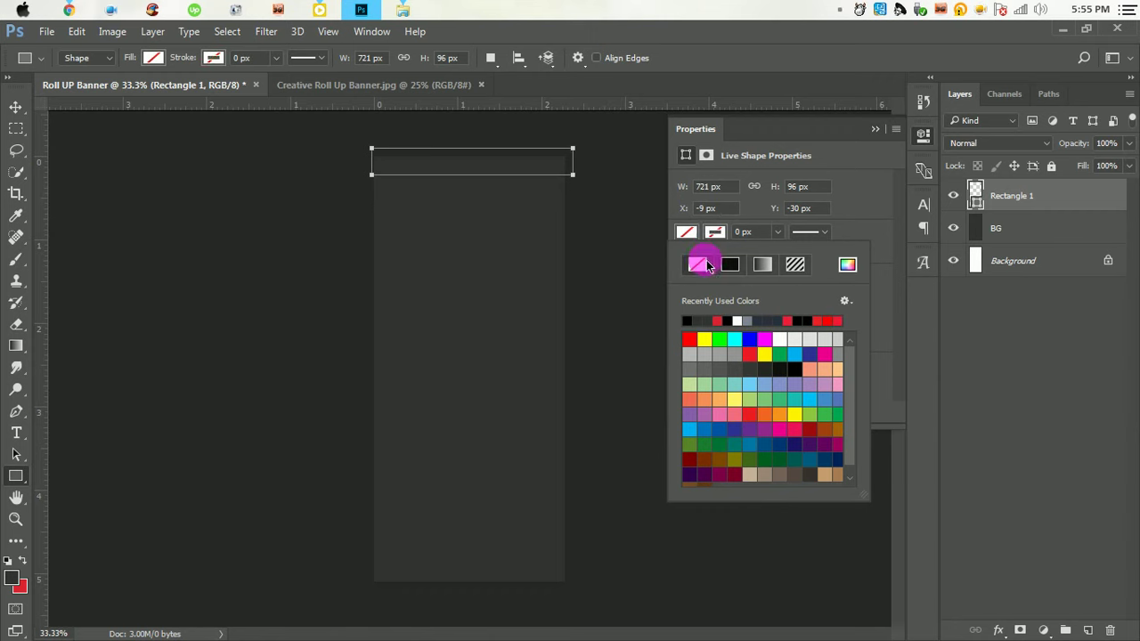
left_click(706, 266)
left_click(687, 232)
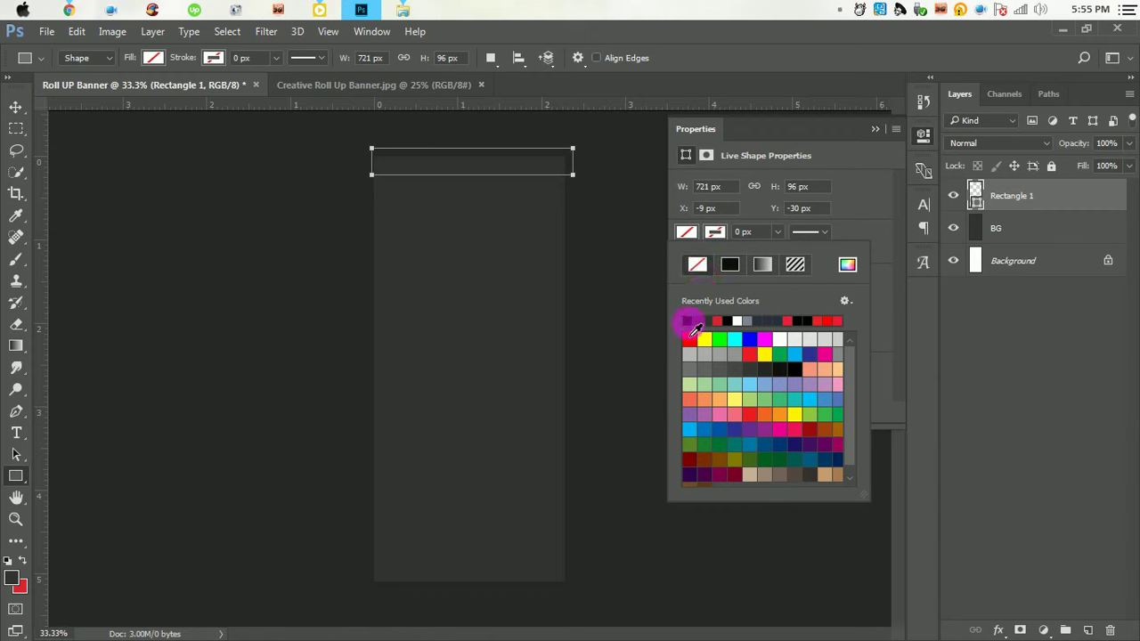
left_click(736, 321)
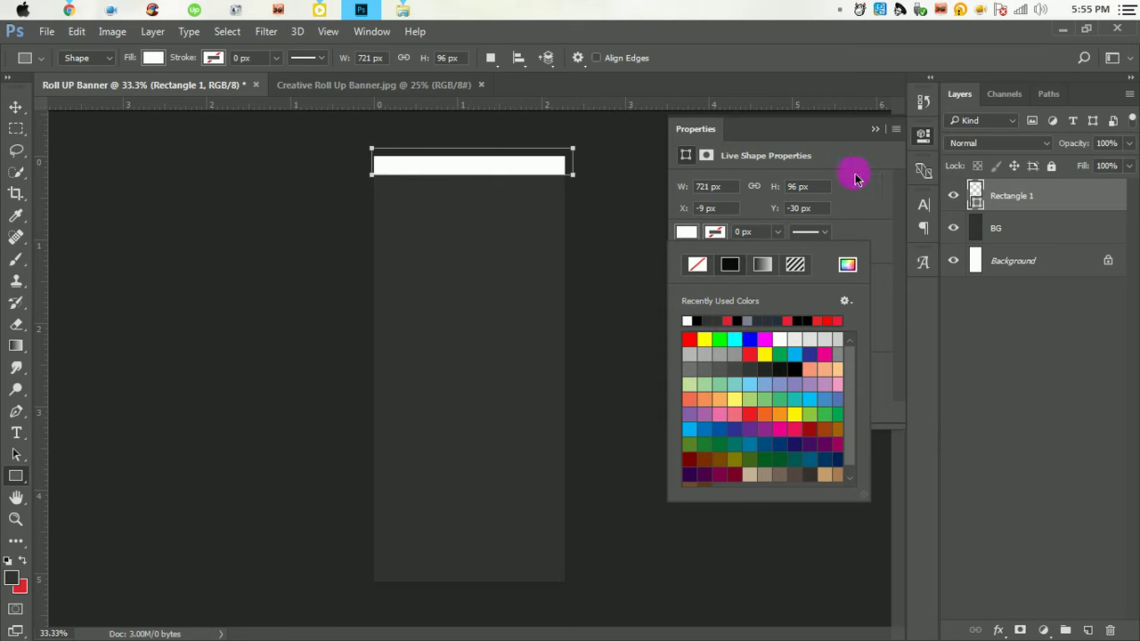
left_click(881, 129)
Step: Restore the bar to full opacity, duplicate it, and move the copy to the bottom edge
left_click(15, 106)
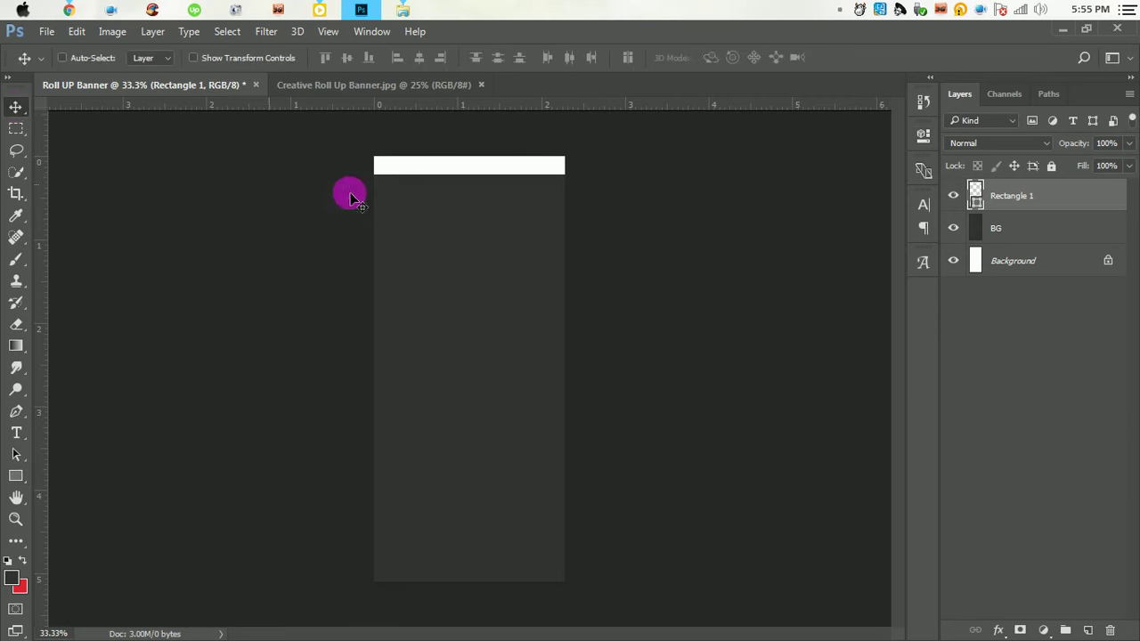
key("0")
key("0")
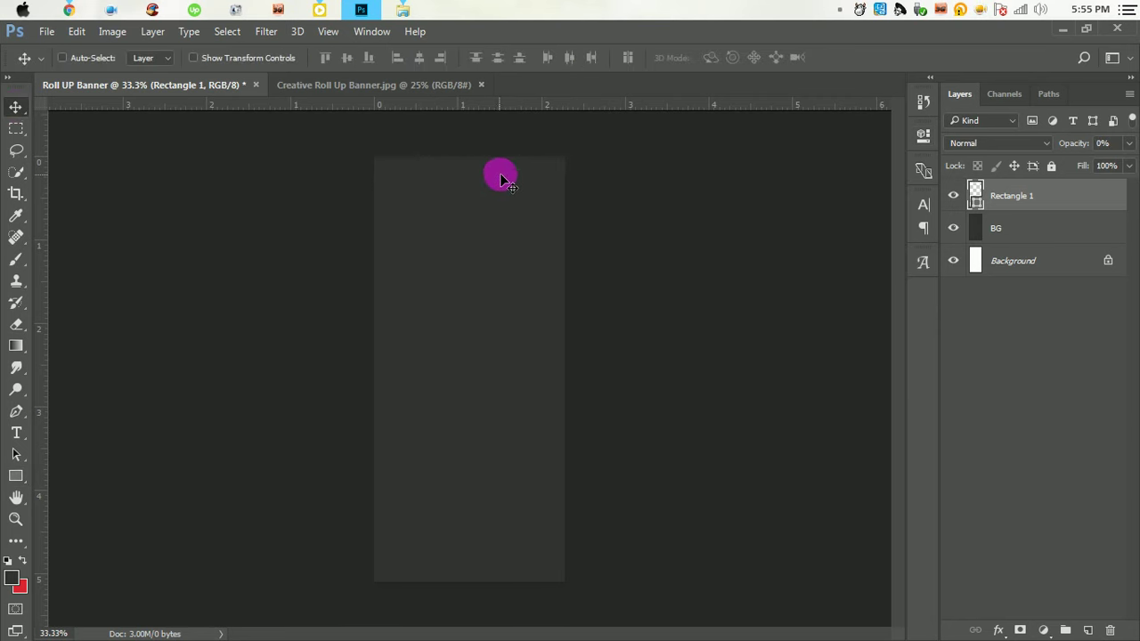
key("0")
key("0")
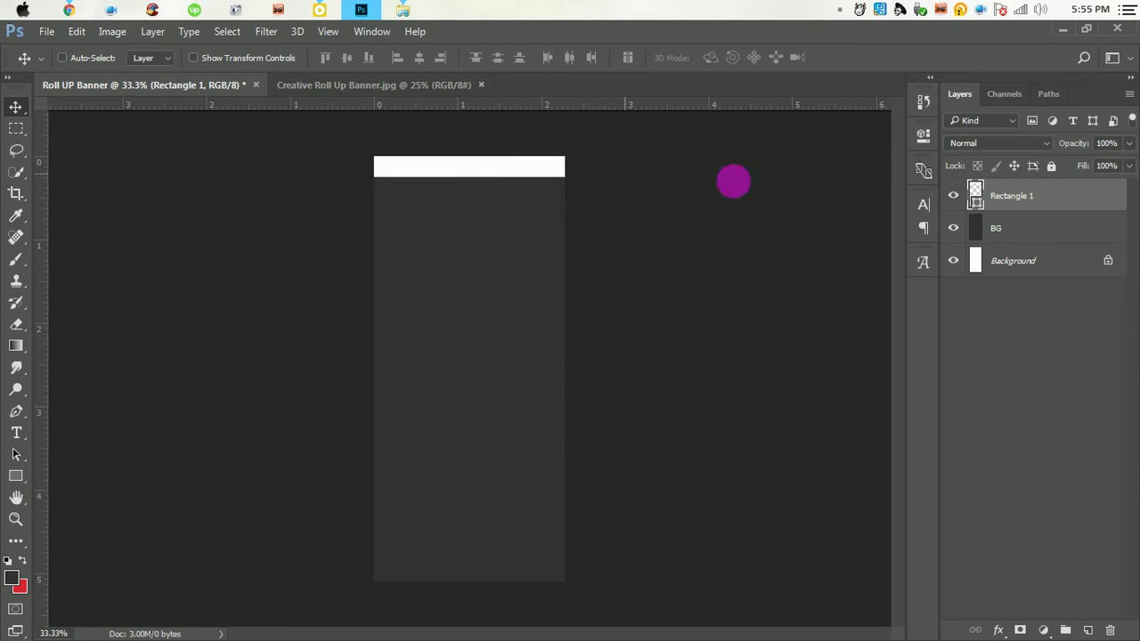
left_click_drag(1051, 196, 1102, 630)
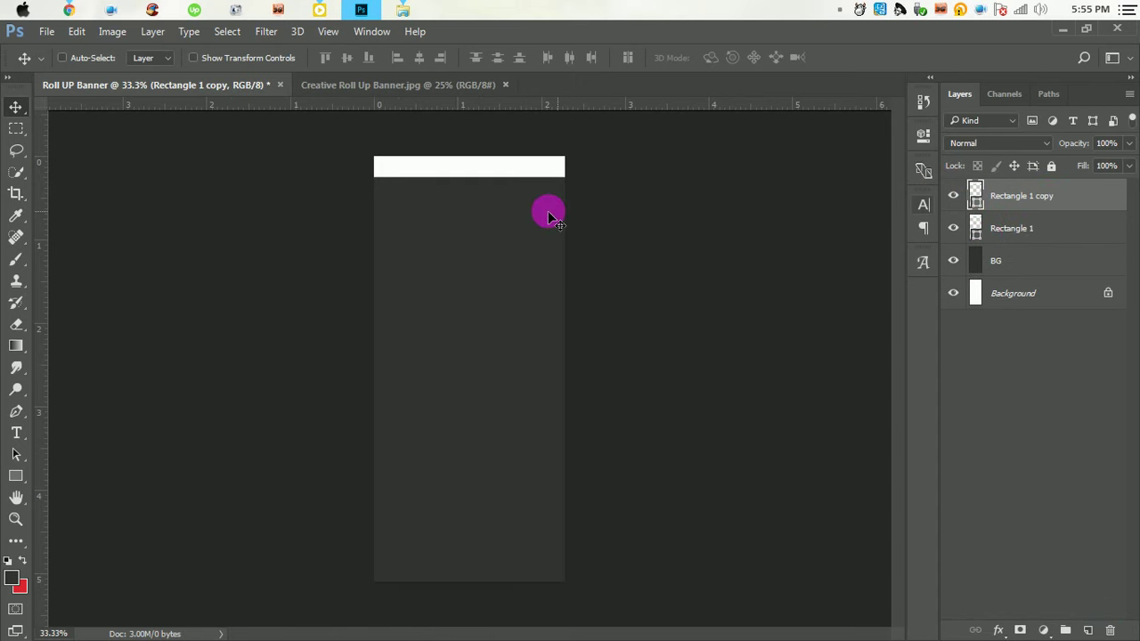
mouse_move(489, 184)
left_mouse_down()
mouse_move(509, 522)
mouse_move(491, 580)
left_mouse_up()
key("Down")
key("Down")
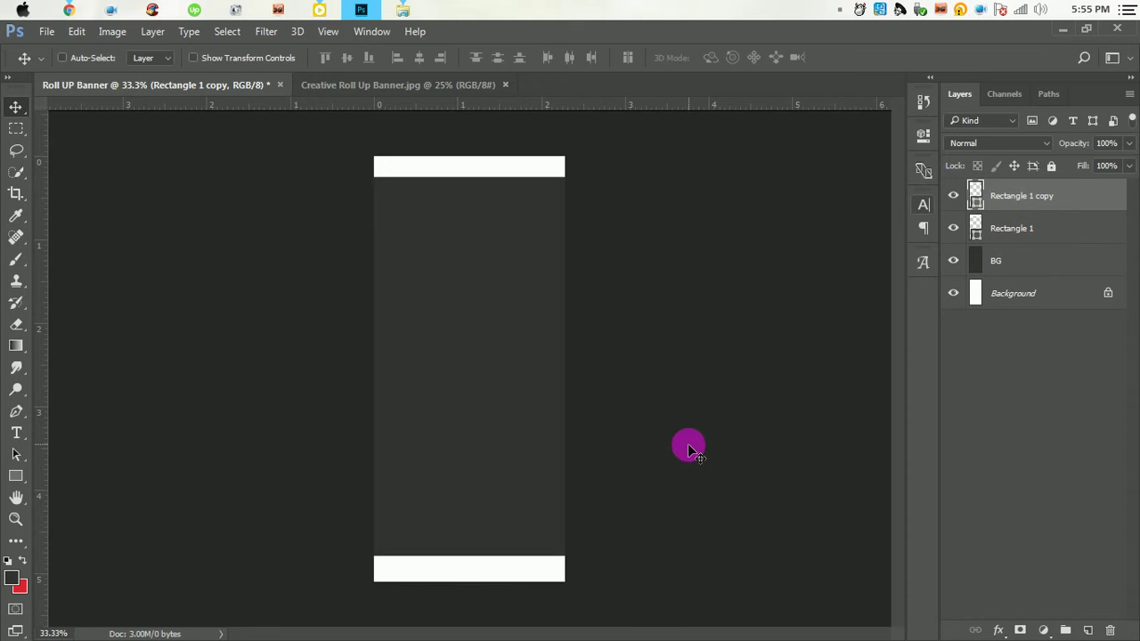
key("Down")
key("Down")
key("Down")
key("Down")
key("Down")
key("Down")
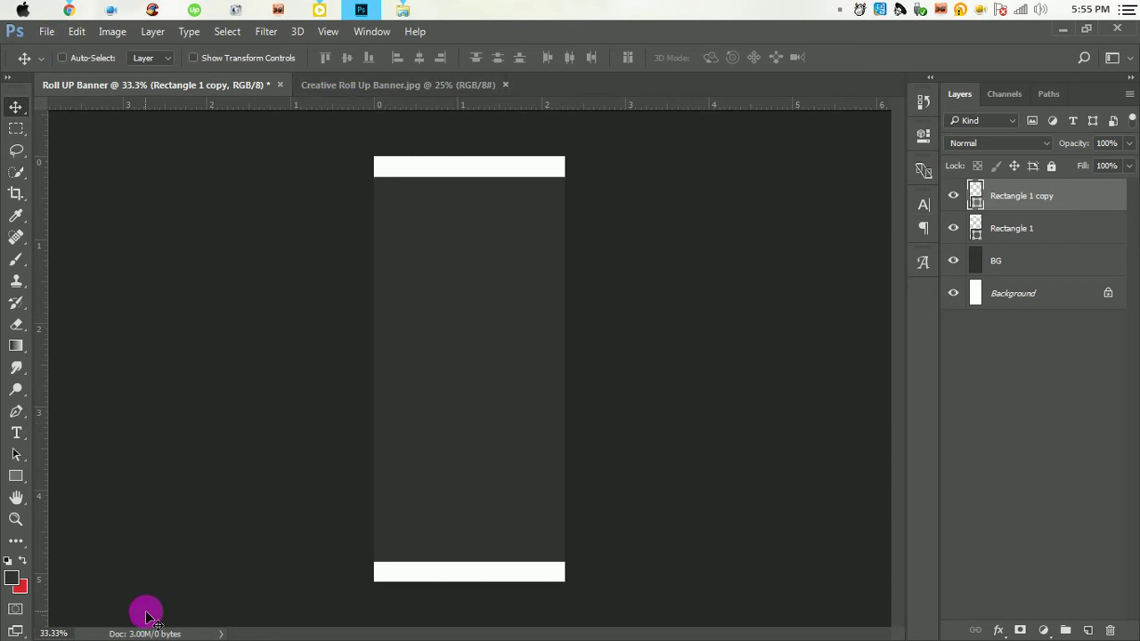
Step: Draw a second wide rectangle over the banner's top and fill it red
left_click(18, 478)
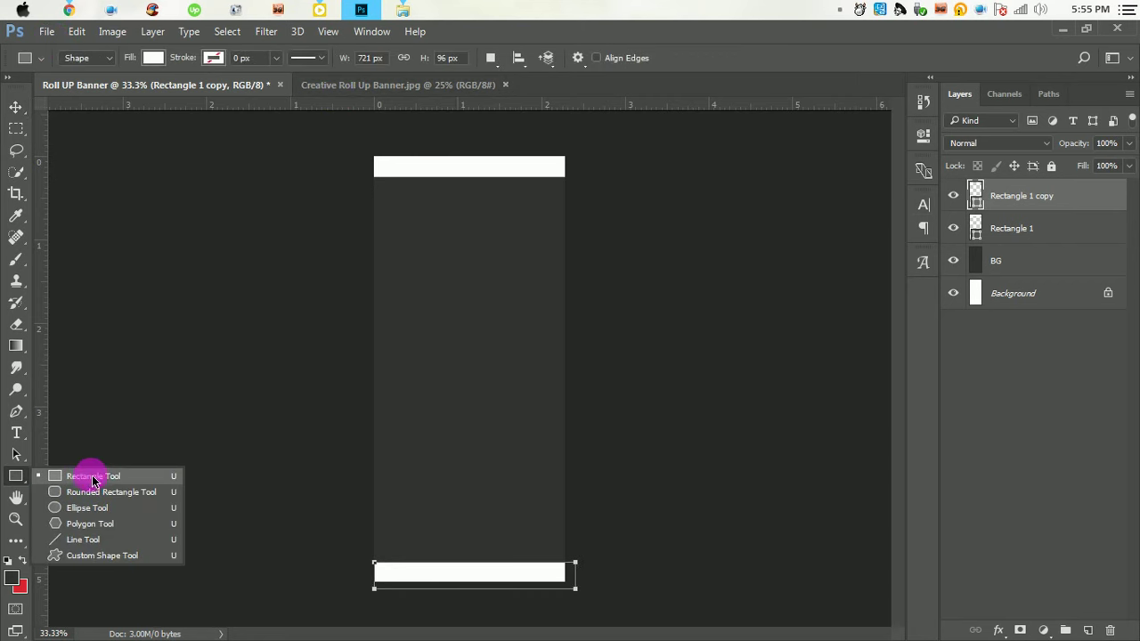
left_click(77, 473)
mouse_move(357, 177)
left_mouse_down()
mouse_move(602, 254)
mouse_move(615, 246)
left_mouse_up()
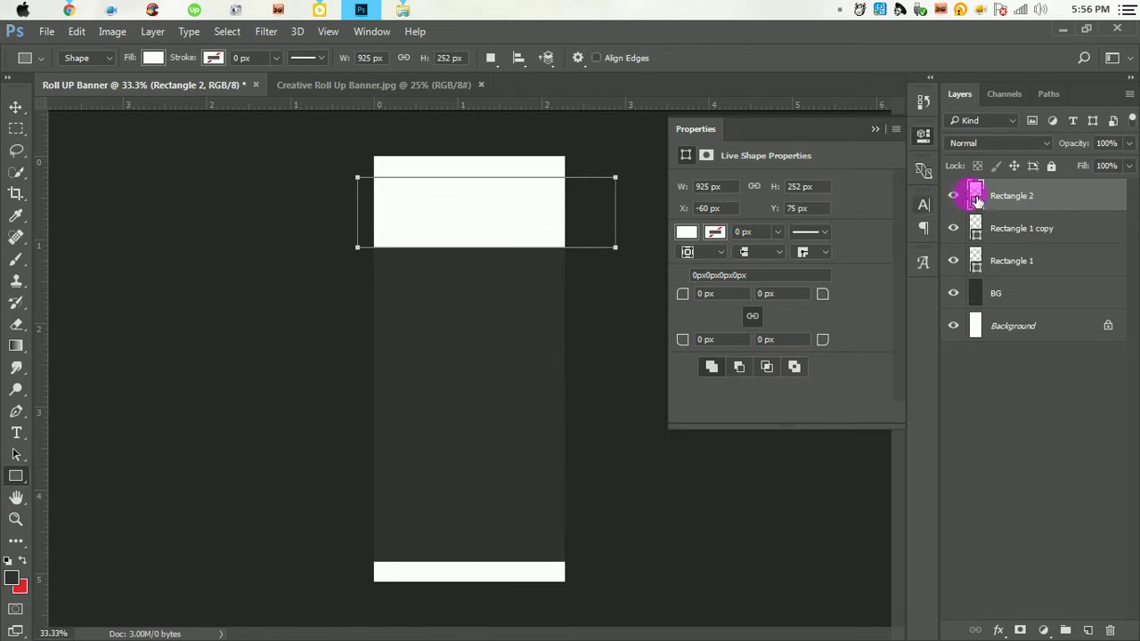
double_click(975, 191)
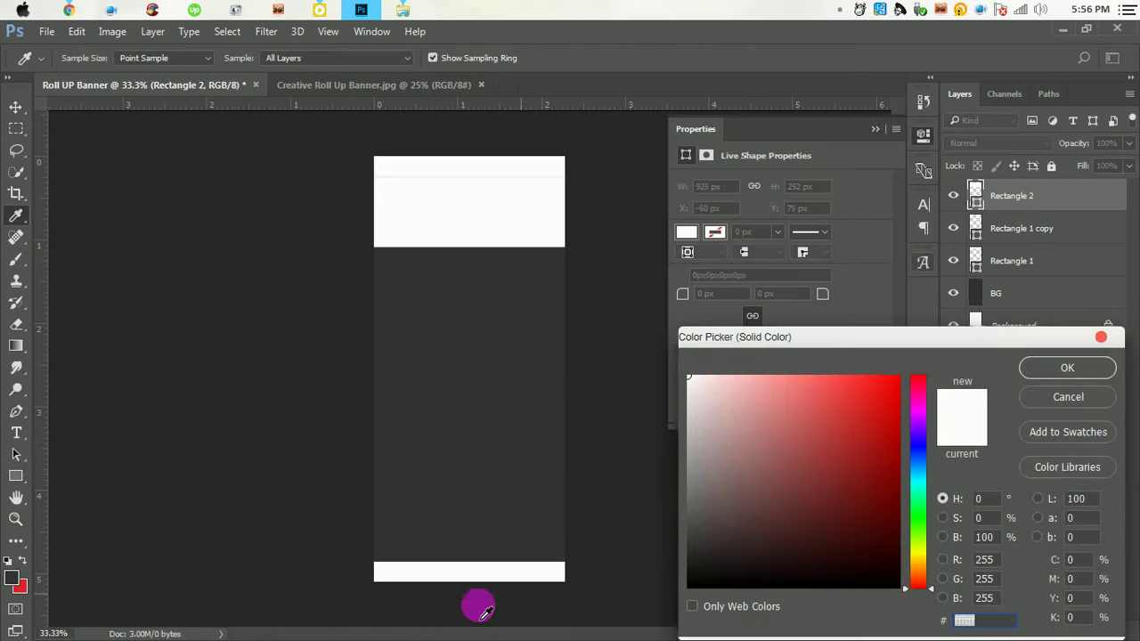
left_click(27, 593)
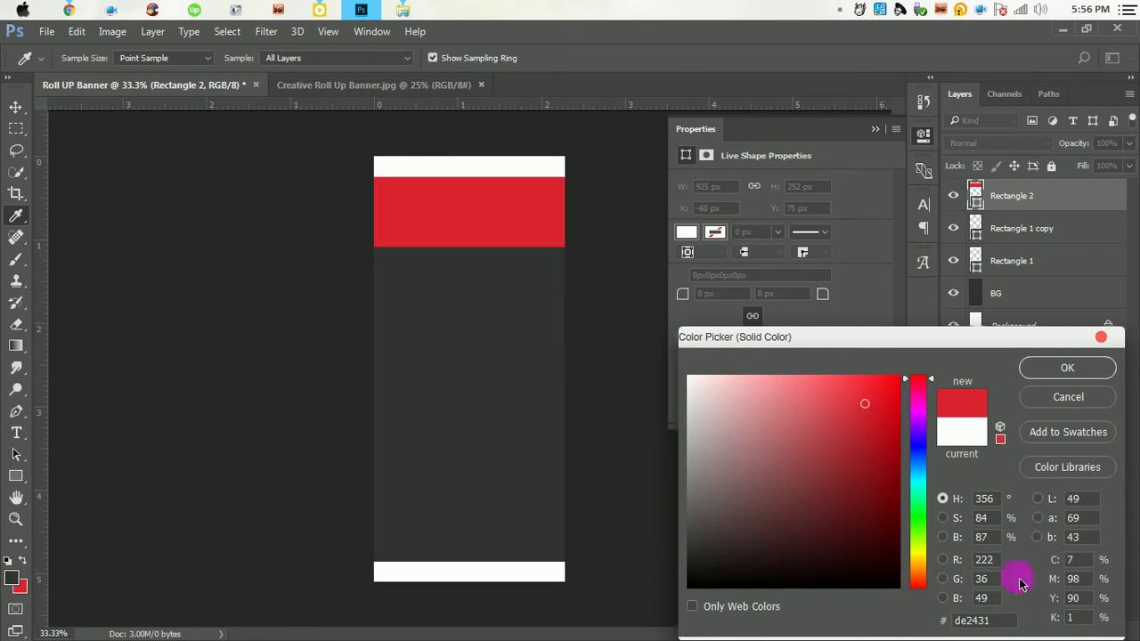
left_click(1068, 368)
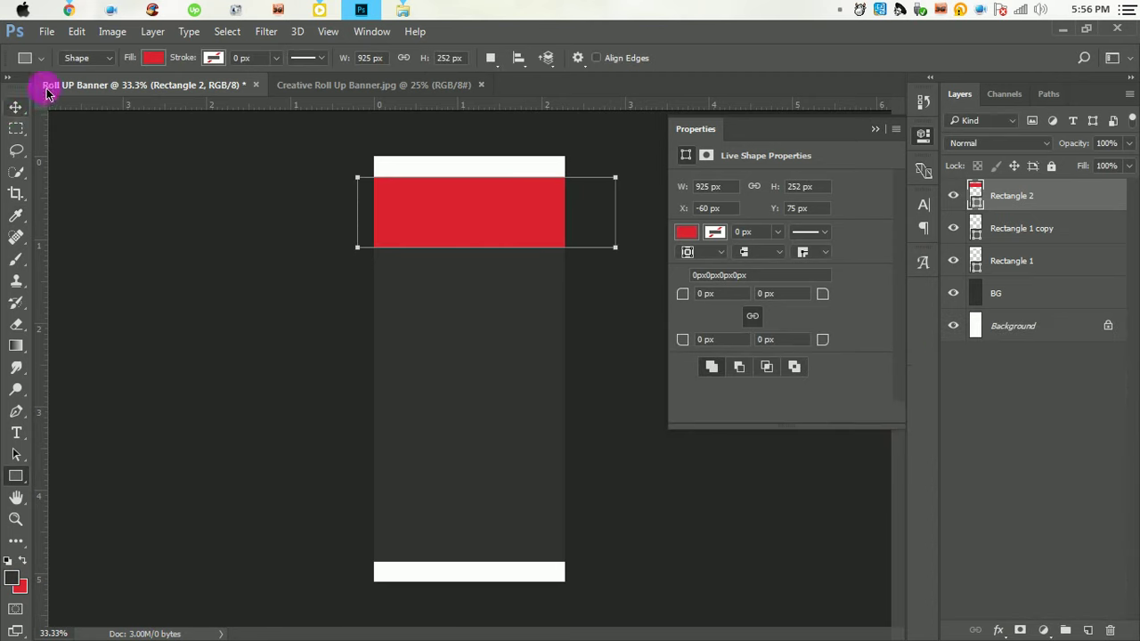
Step: Rotate the red rectangle to -13.23° and accept converting it to a regular path
left_click(77, 32)
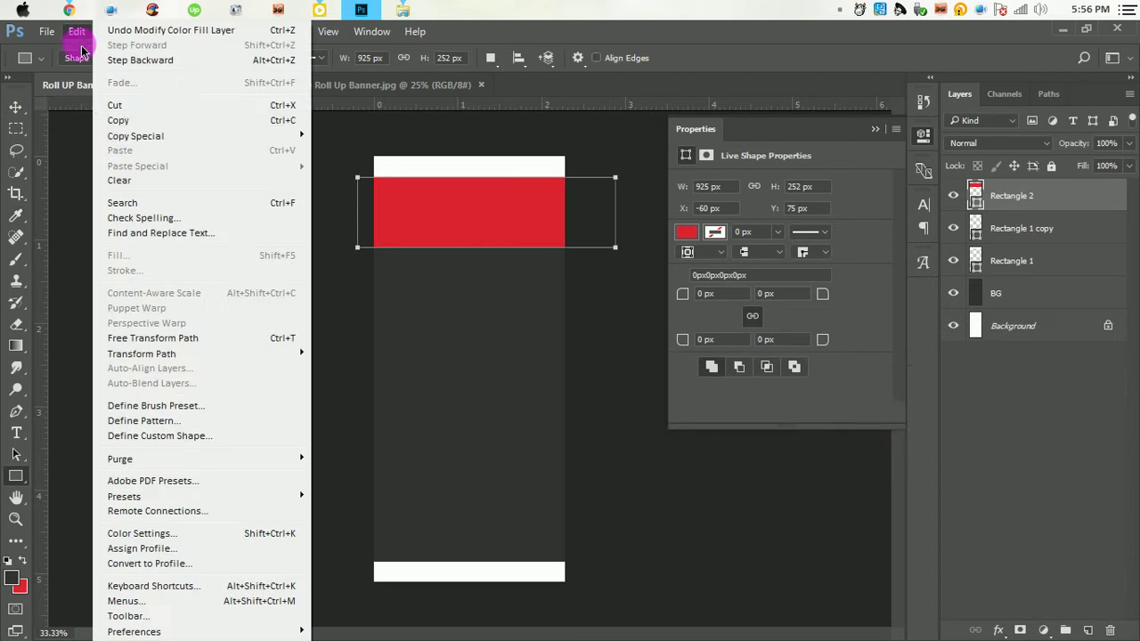
left_click(153, 339)
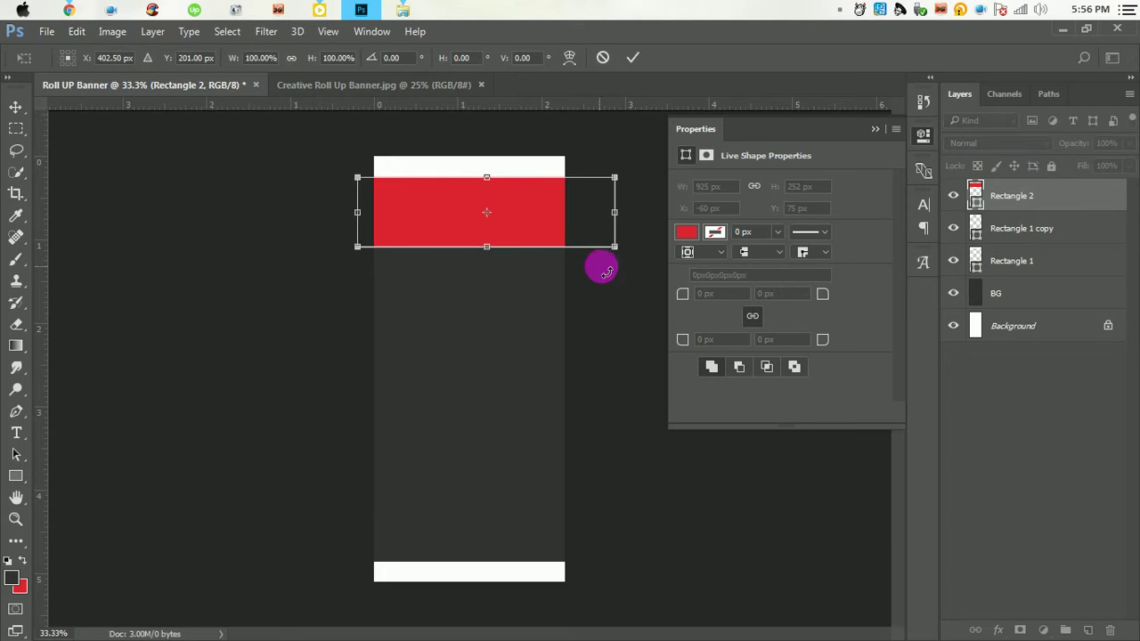
left_click_drag(631, 262, 636, 224)
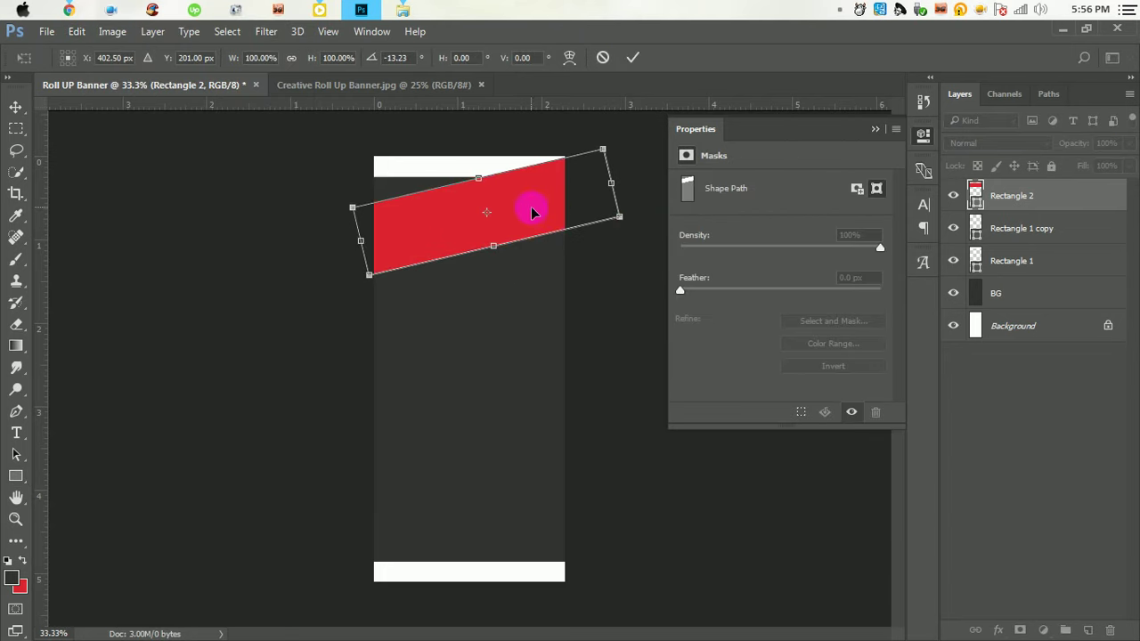
mouse_move(529, 208)
left_mouse_down()
mouse_move(497, 187)
mouse_move(488, 197)
left_mouse_up()
left_click(633, 58)
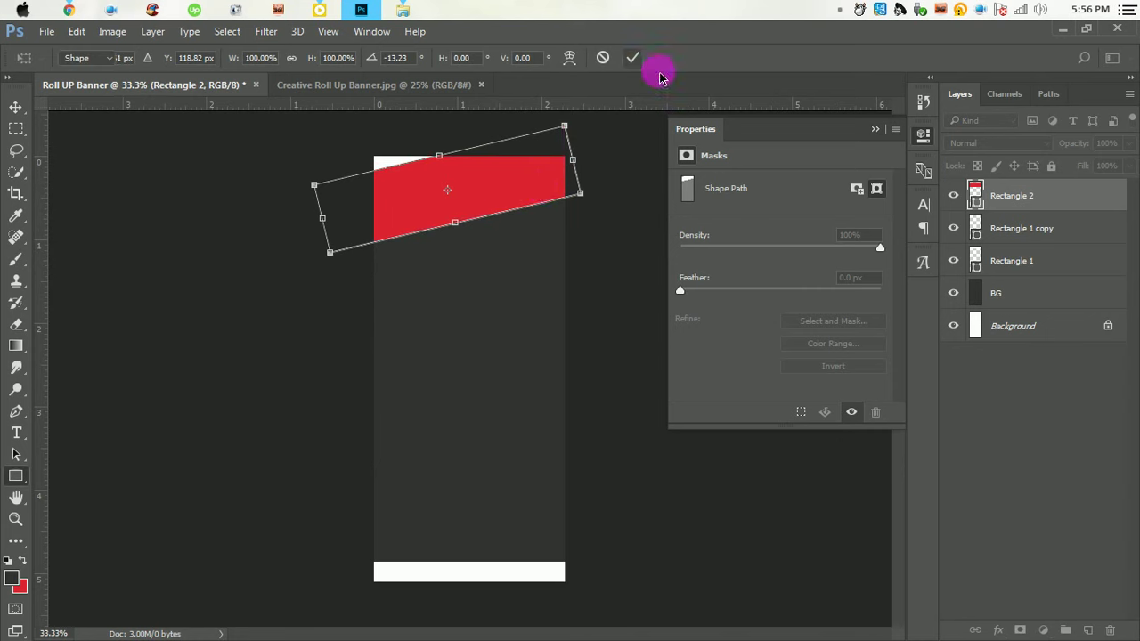
left_click(522, 263)
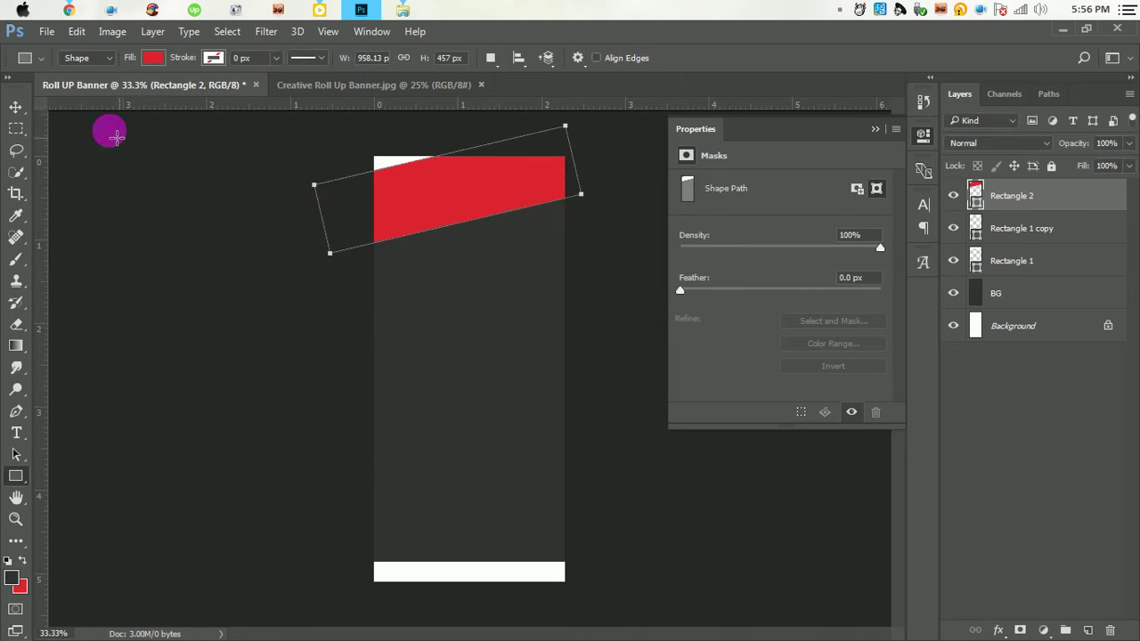
left_click(14, 105)
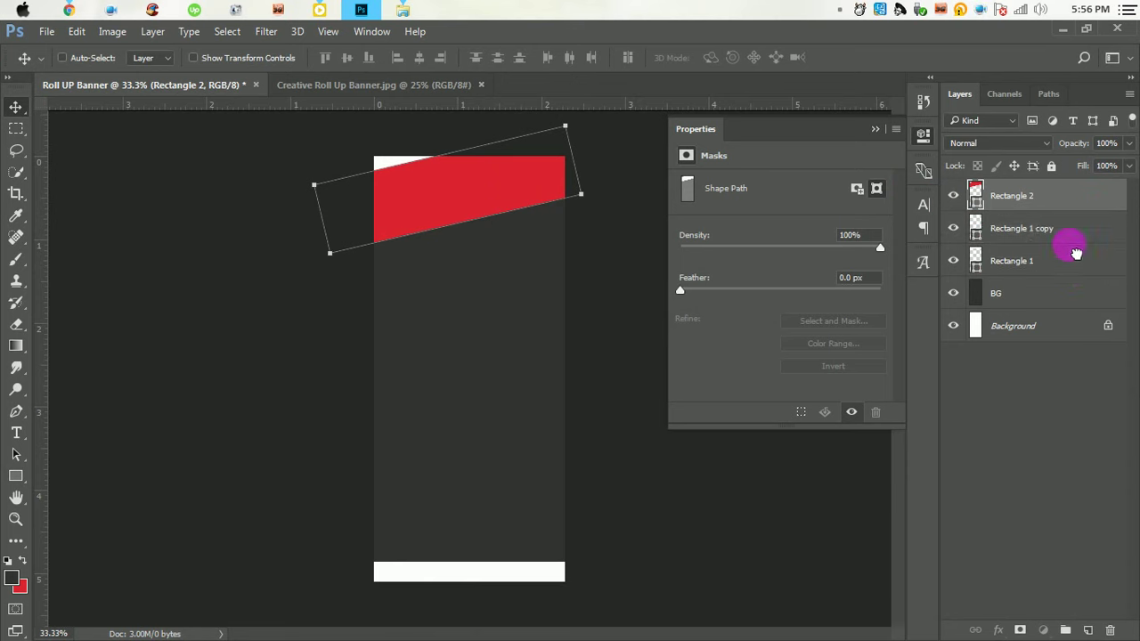
Step: Move Rectangle 2 below the white bars, shift it up and rotate it slightly
mouse_move(1075, 253)
left_mouse_down()
mouse_move(1066, 248)
mouse_move(1049, 290)
left_mouse_up()
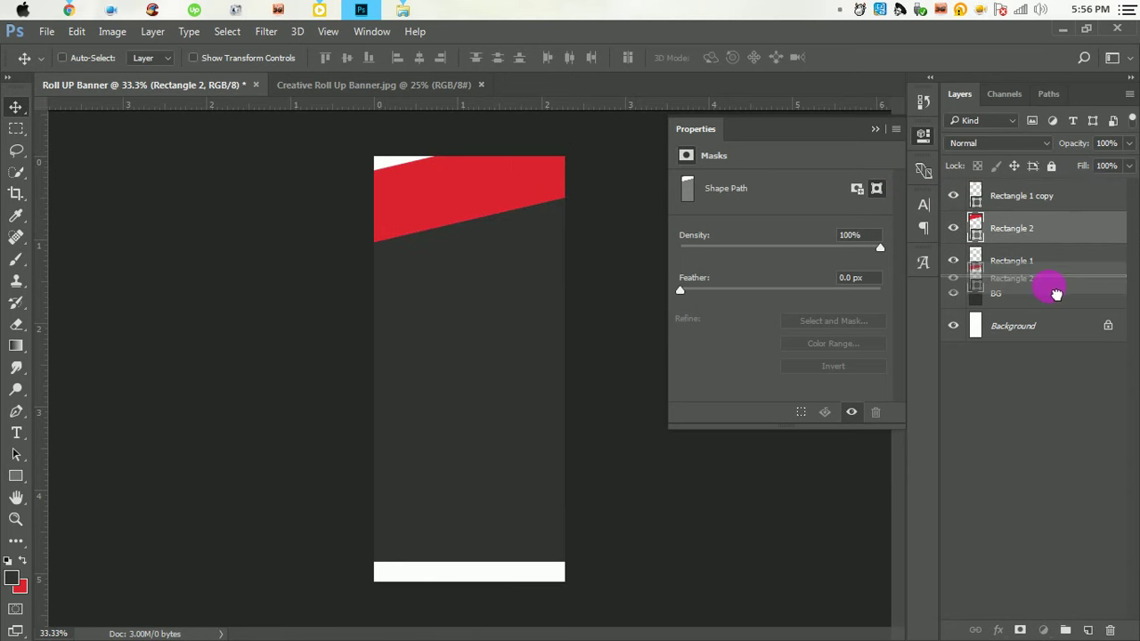
left_click_drag(443, 211, 430, 206)
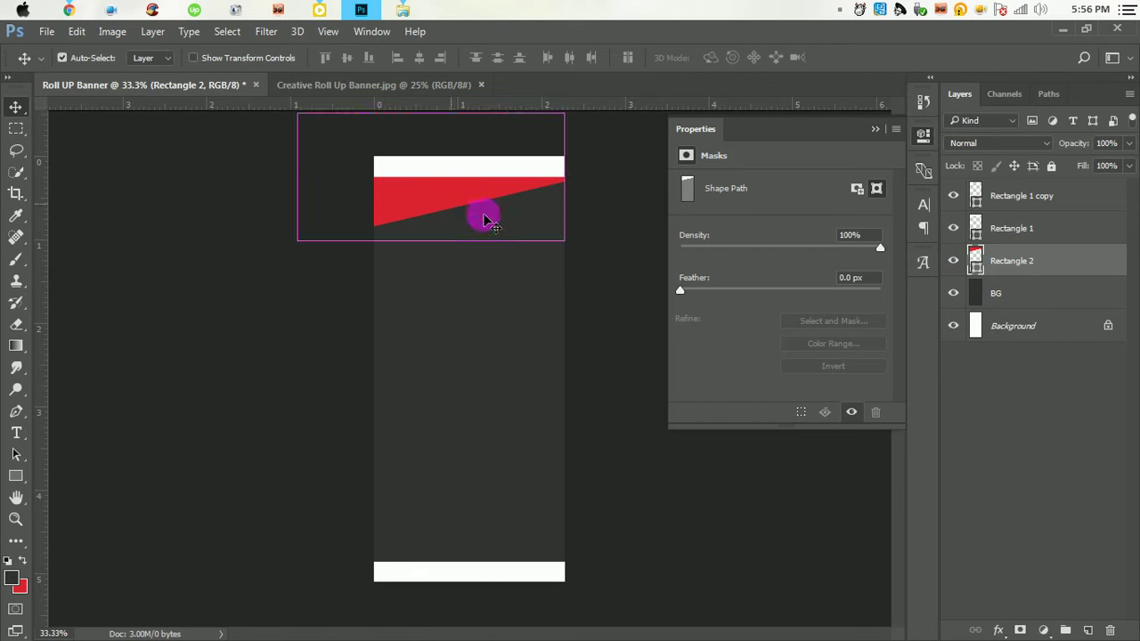
key("ctrl+t")
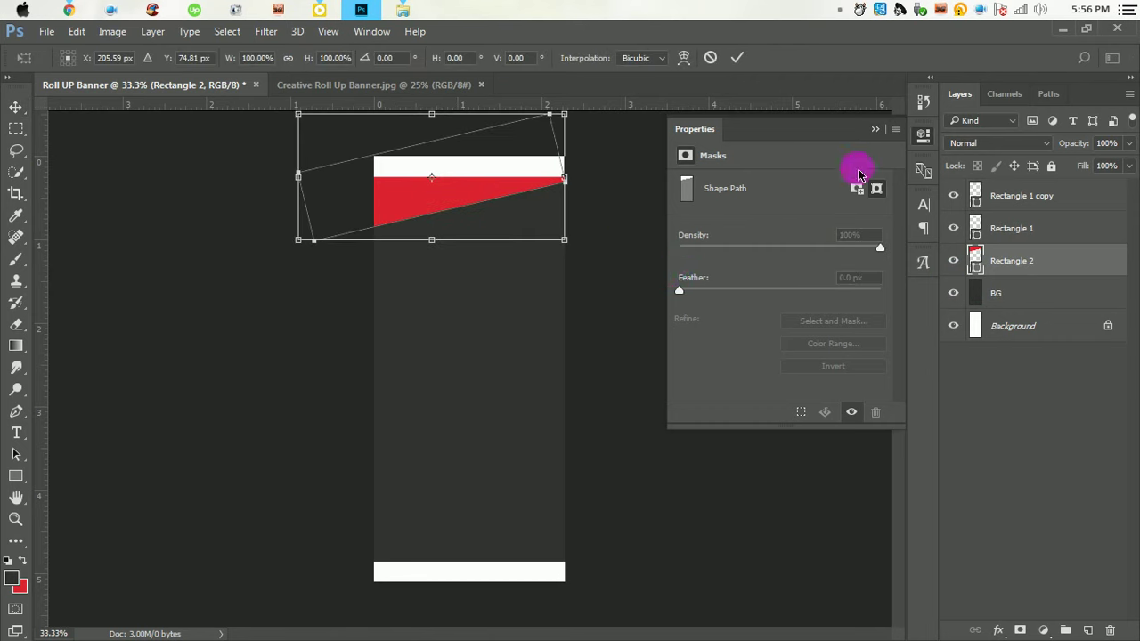
left_click(874, 128)
left_click_drag(707, 193, 715, 198)
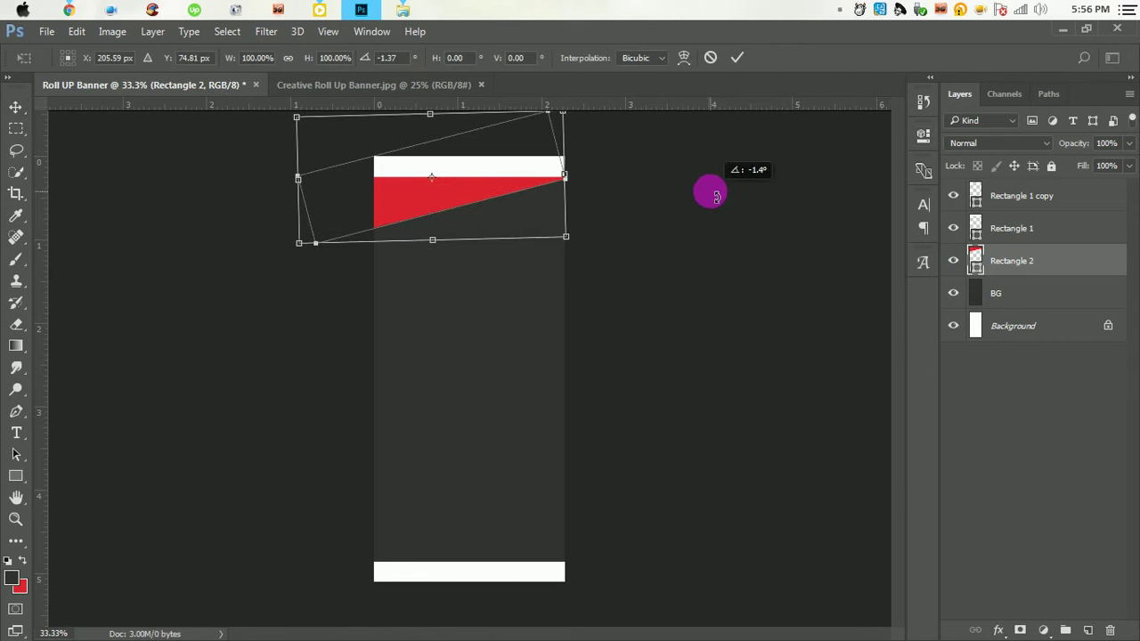
left_click(738, 57)
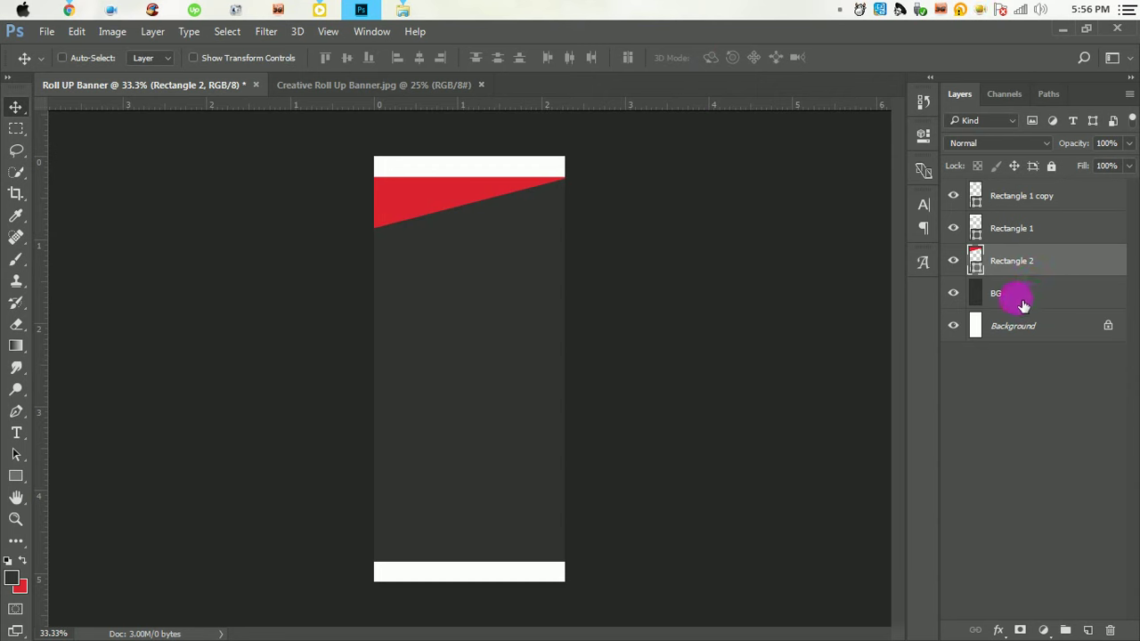
Step: Duplicate Rectangle 2 and move the original down about 83 px
key("ctrl")
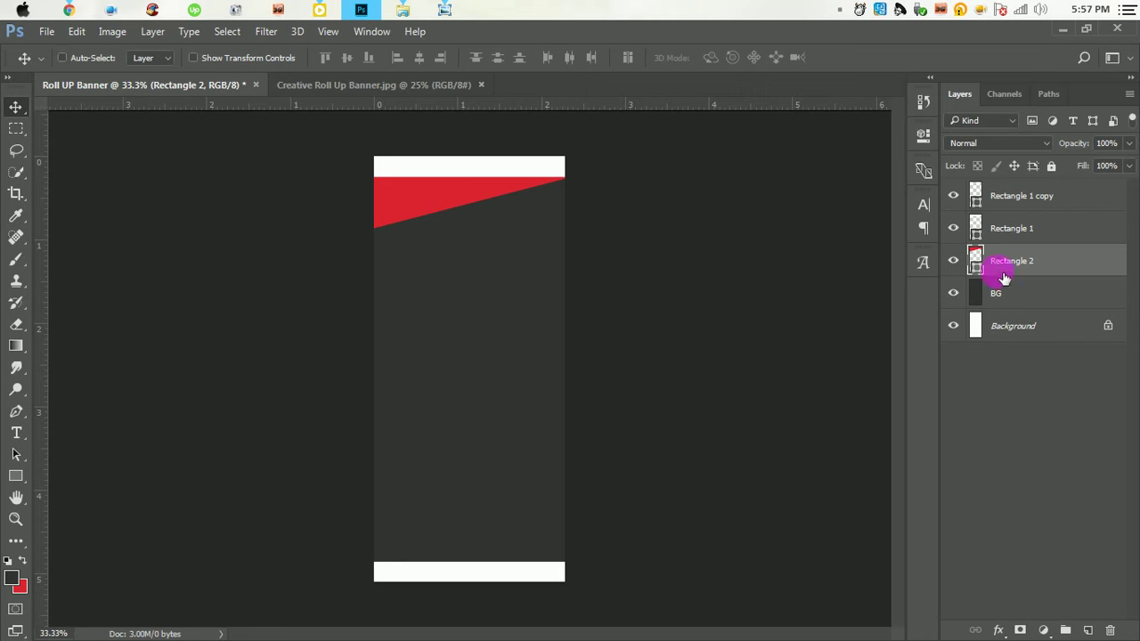
left_click_drag(1070, 270, 1087, 630)
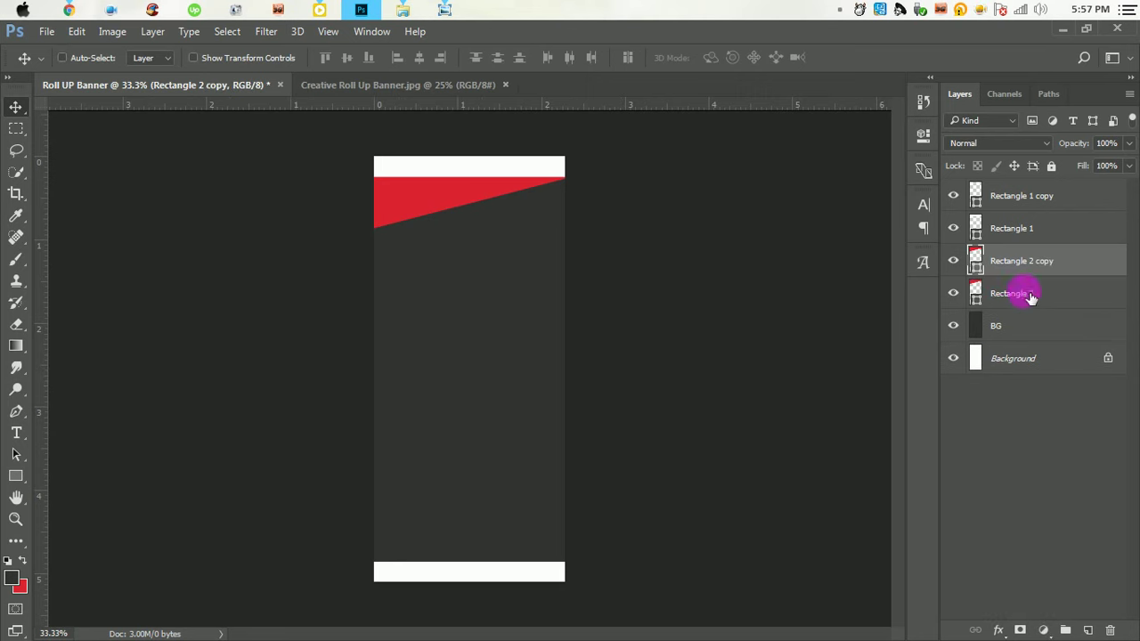
left_click(1002, 300)
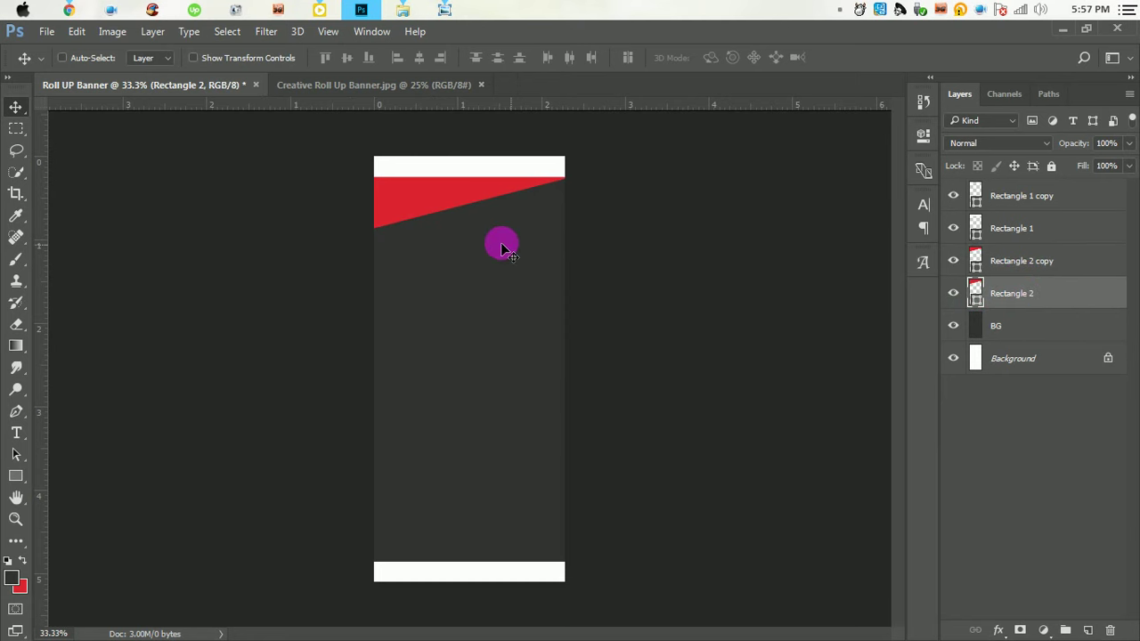
left_click_drag(471, 199, 495, 273)
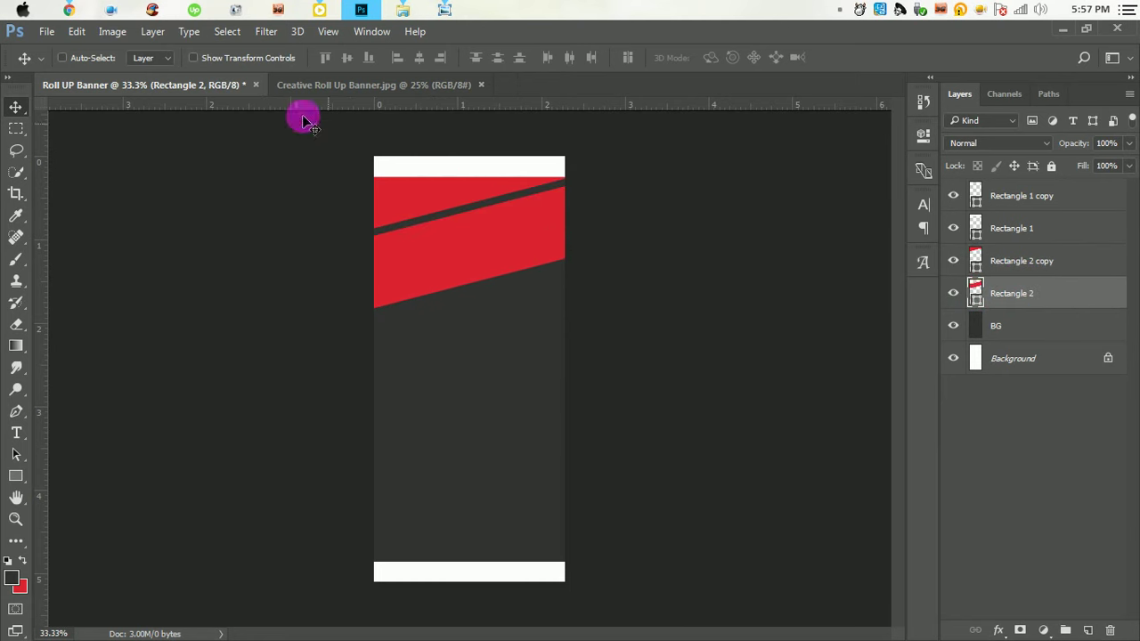
Step: Flip Rectangle 2 horizontally, shift it up-right and rotate it about 4° into a chevron
left_click(76, 31)
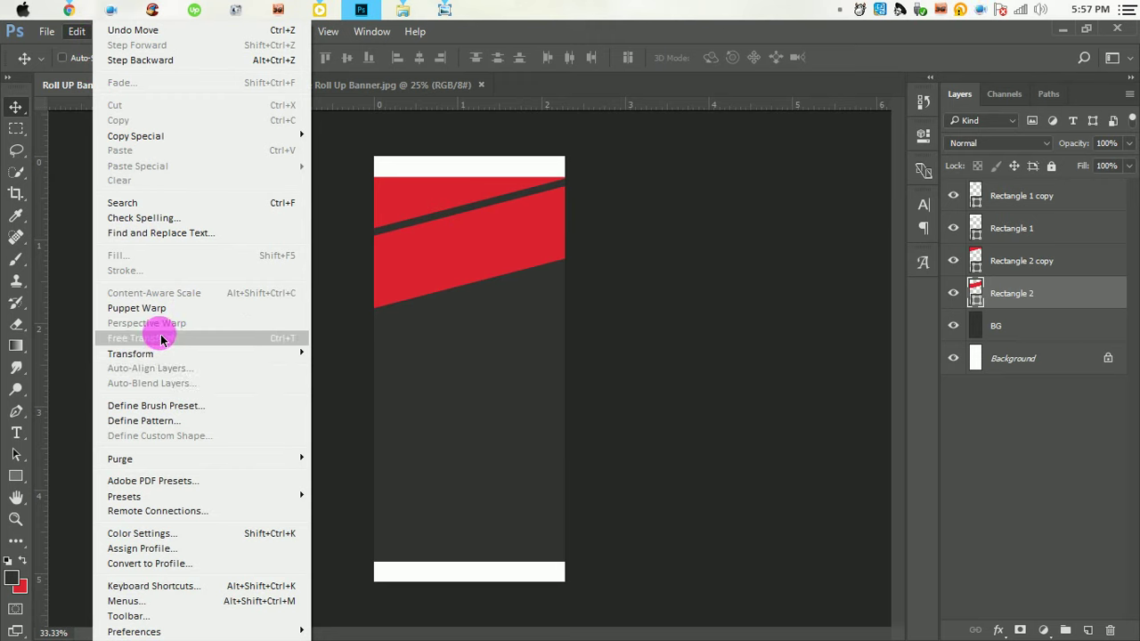
left_click(147, 338)
right_click(475, 268)
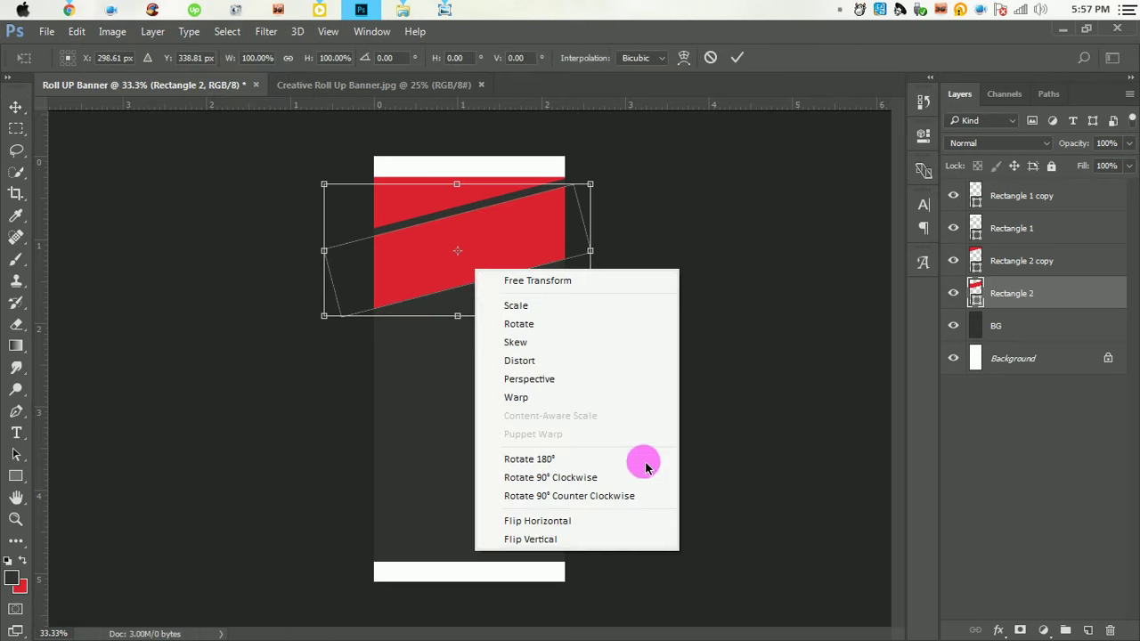
left_click(591, 521)
mouse_move(527, 284)
left_mouse_down()
mouse_move(570, 250)
mouse_move(614, 239)
left_mouse_up()
mouse_move(769, 280)
left_mouse_down()
mouse_move(738, 297)
mouse_move(746, 311)
left_mouse_up()
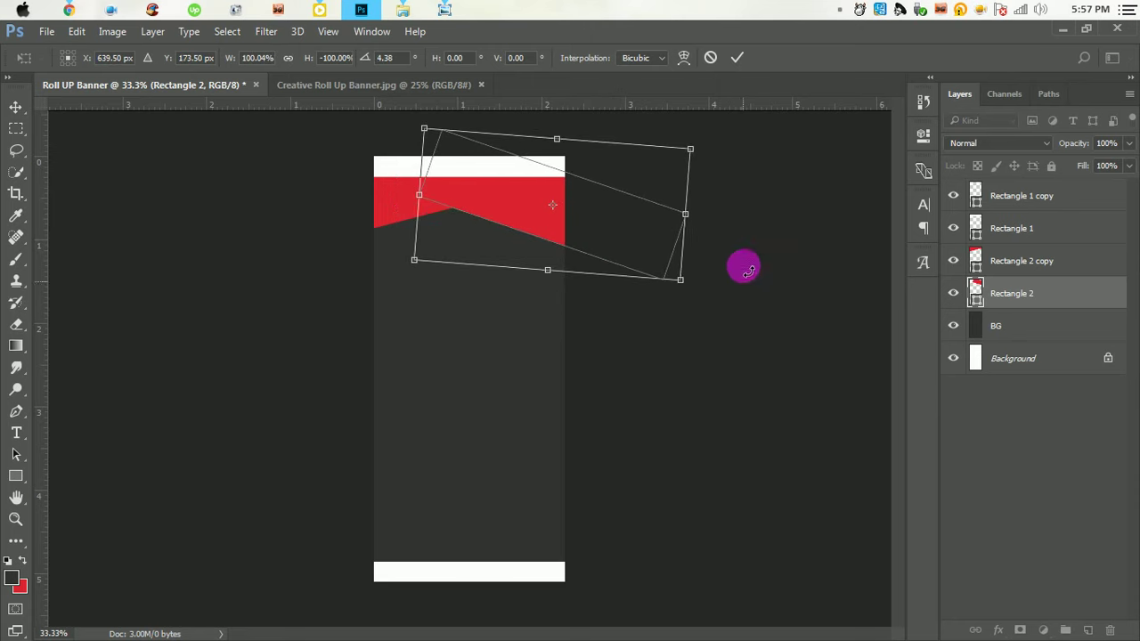
left_click(738, 57)
mouse_move(1036, 297)
left_mouse_down()
mouse_move(1050, 345)
mouse_move(1046, 316)
left_mouse_up()
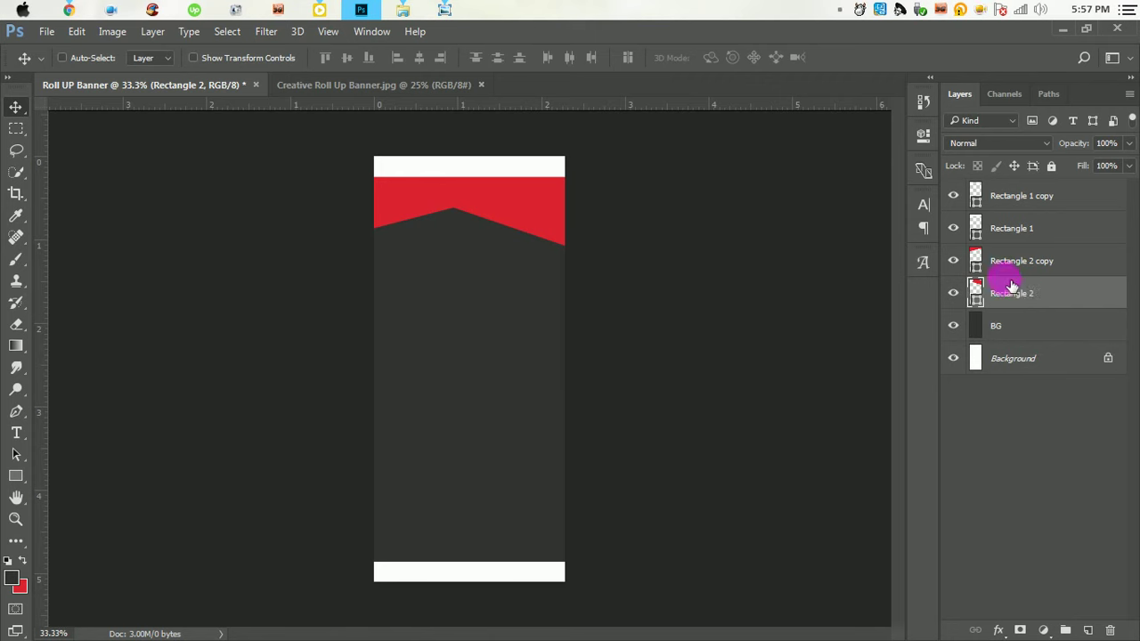
Step: Recolour Rectangle 2 darker red #b2121d, then toggle Rectangle 2 copy's visibility to check it
double_click(978, 300)
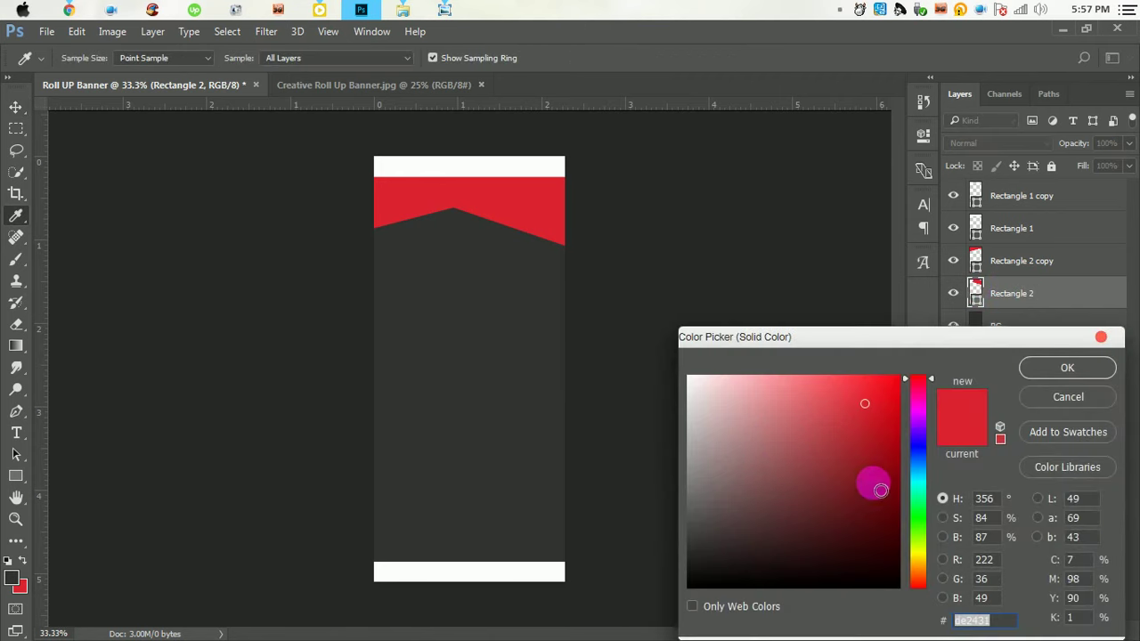
left_click_drag(892, 463, 889, 442)
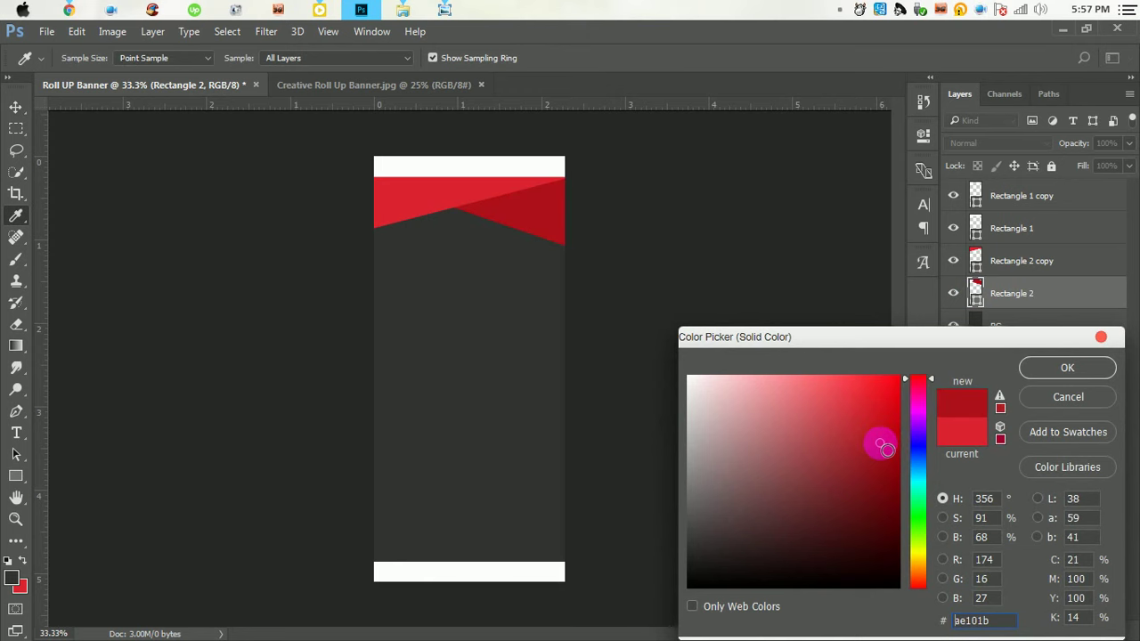
left_click(1068, 369)
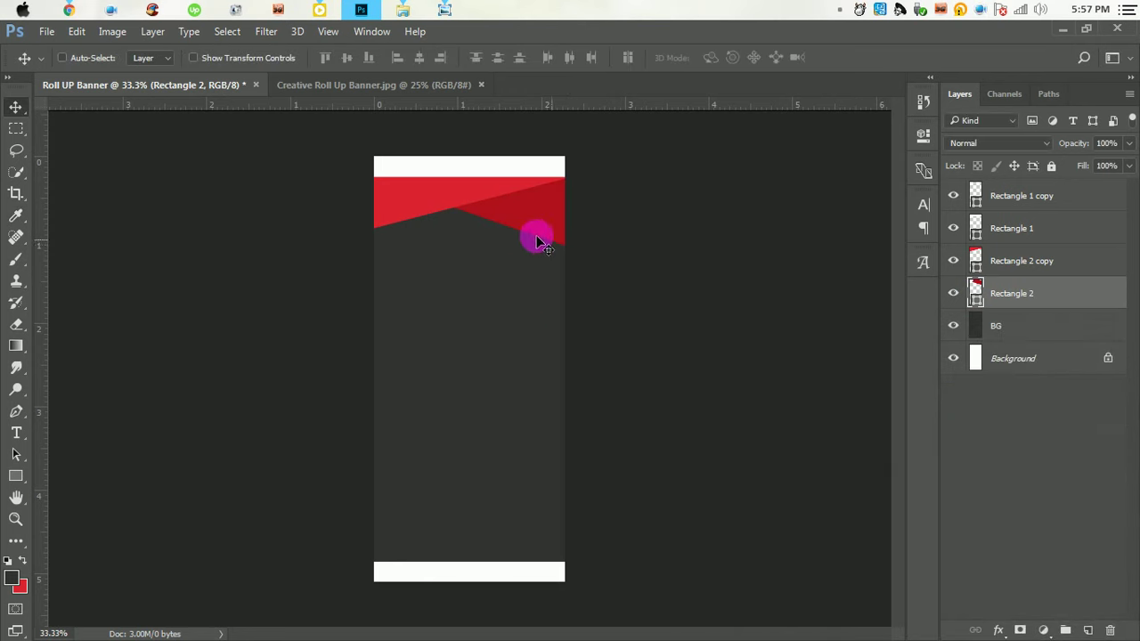
left_click(1102, 266)
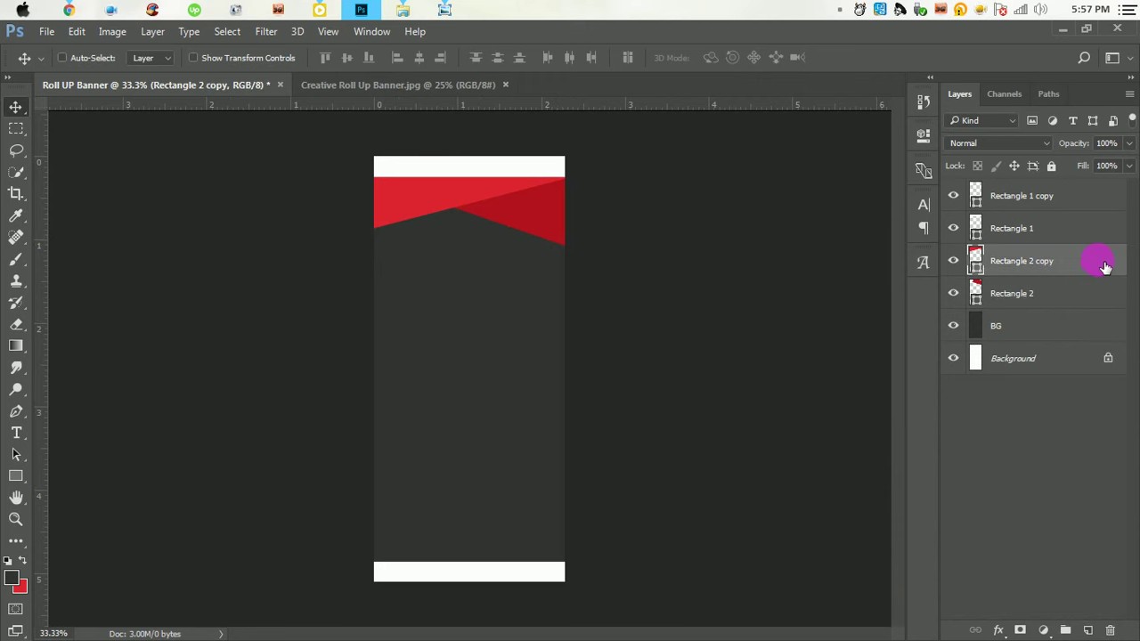
key("ctrl")
left_click(953, 260)
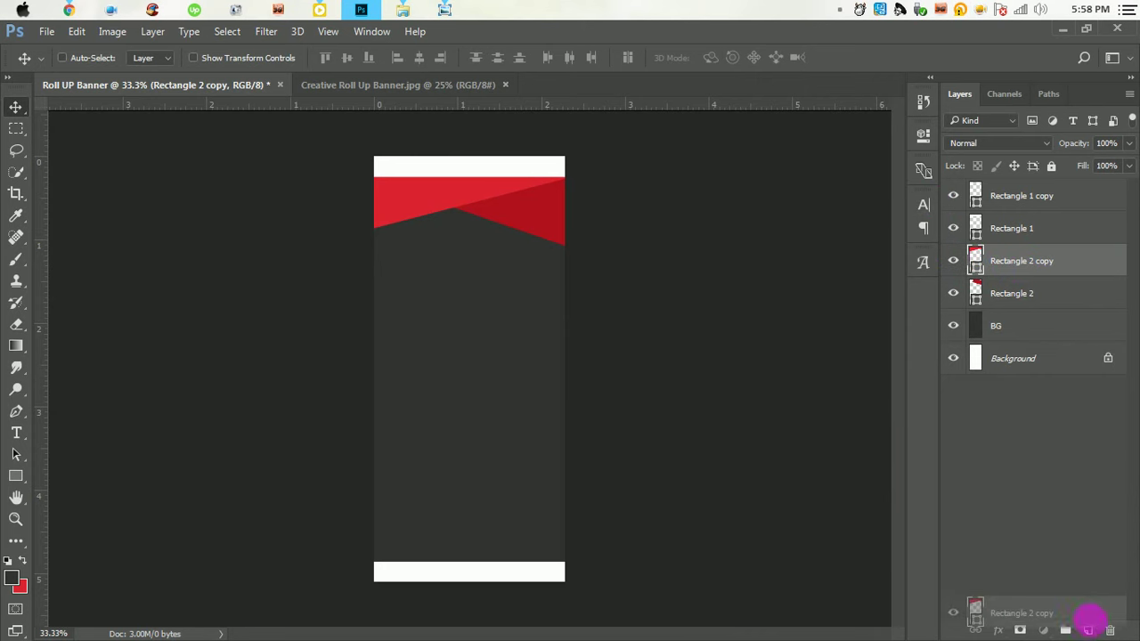
Step: Duplicate Rectangle 2 copy, shift it right, and fill Rectangle 2 copy 2 with #333333
left_click_drag(1079, 270, 1087, 630)
left_click(1008, 294)
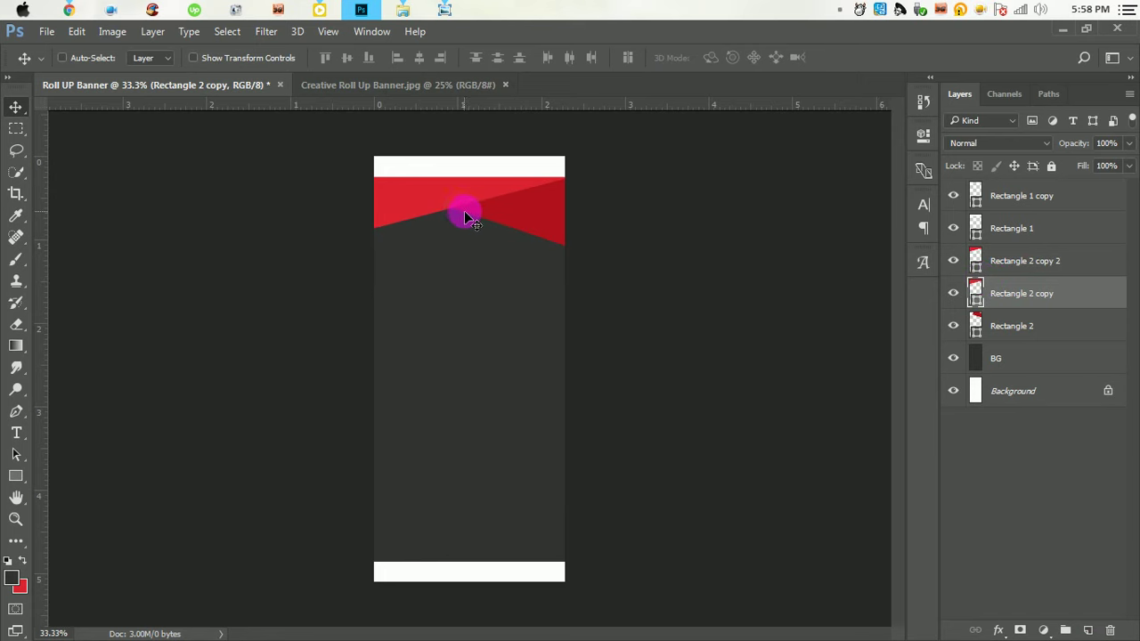
left_click_drag(449, 209, 484, 214)
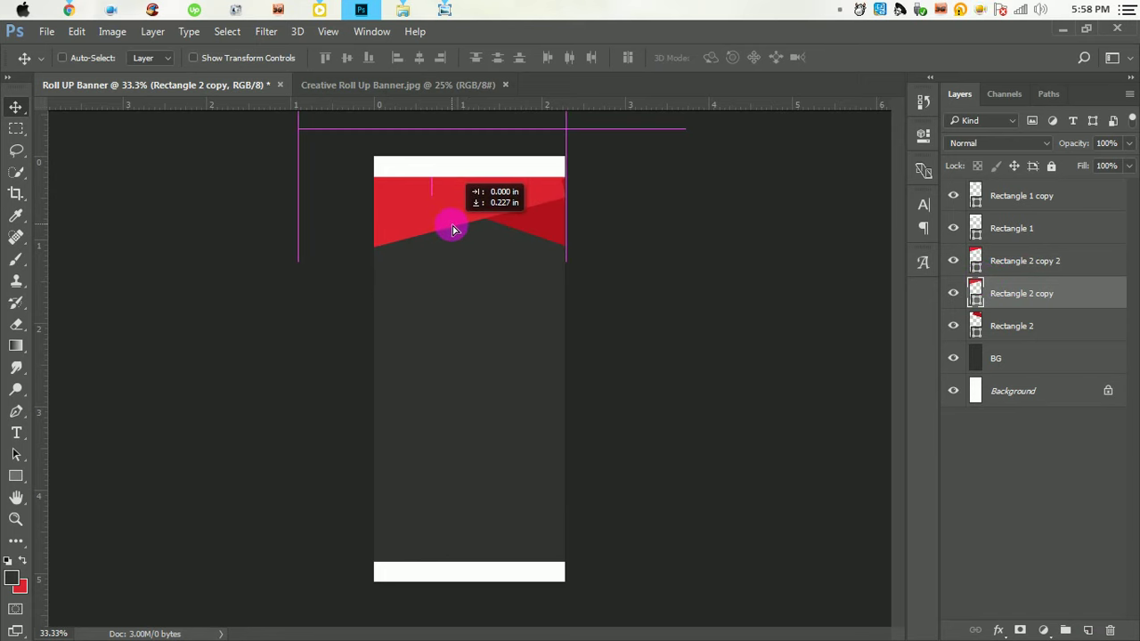
left_click(1001, 267)
double_click(973, 260)
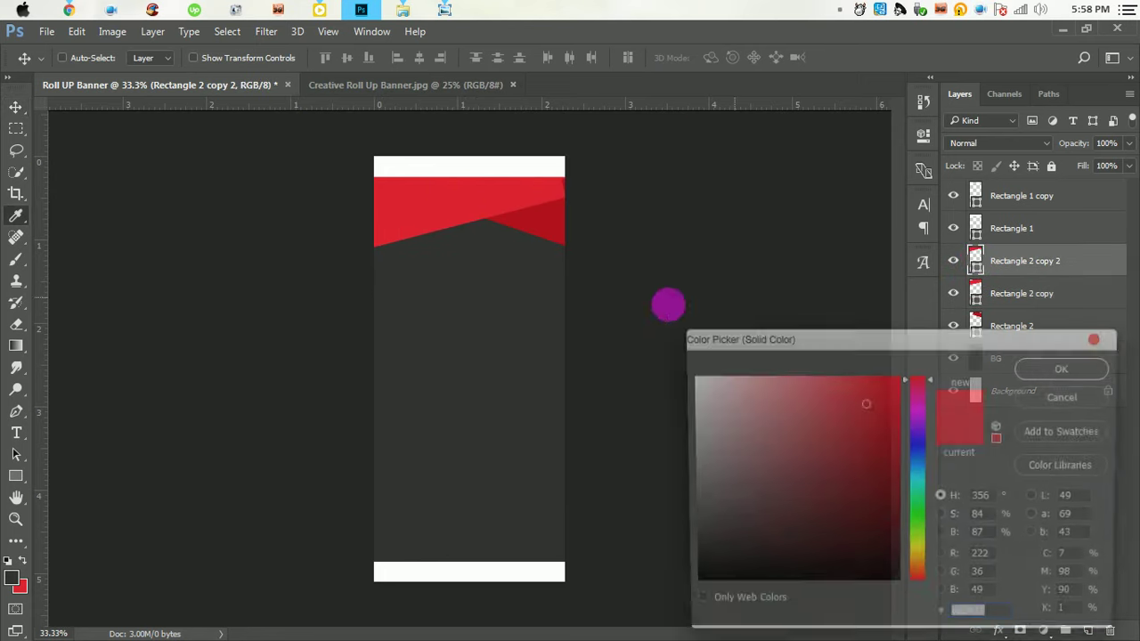
left_click(494, 329)
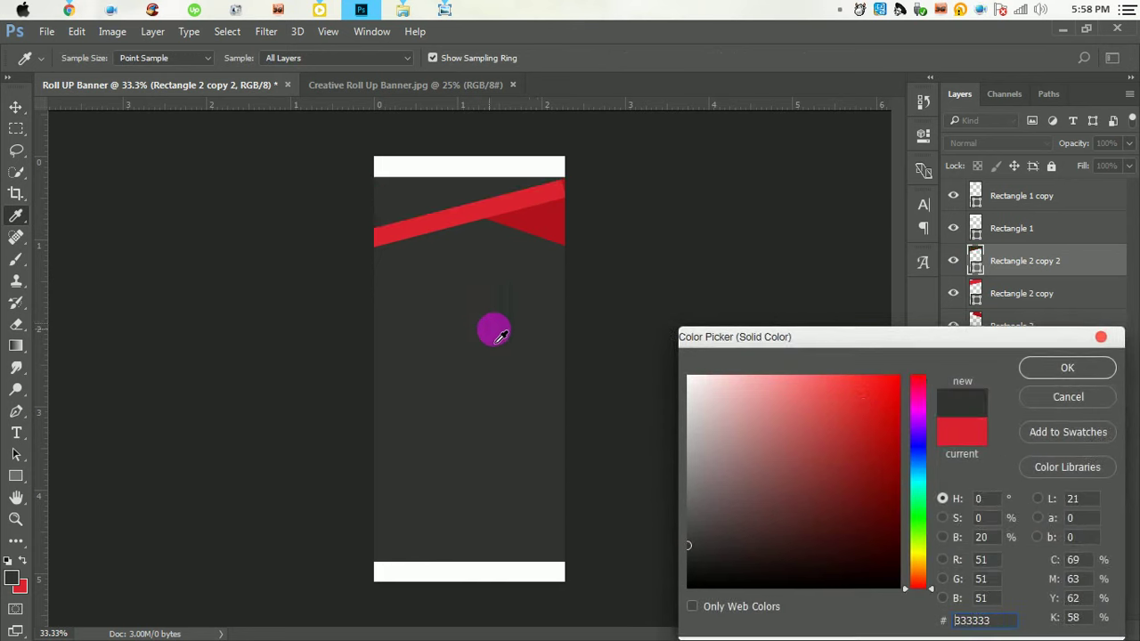
left_click(1058, 370)
left_click(1034, 303)
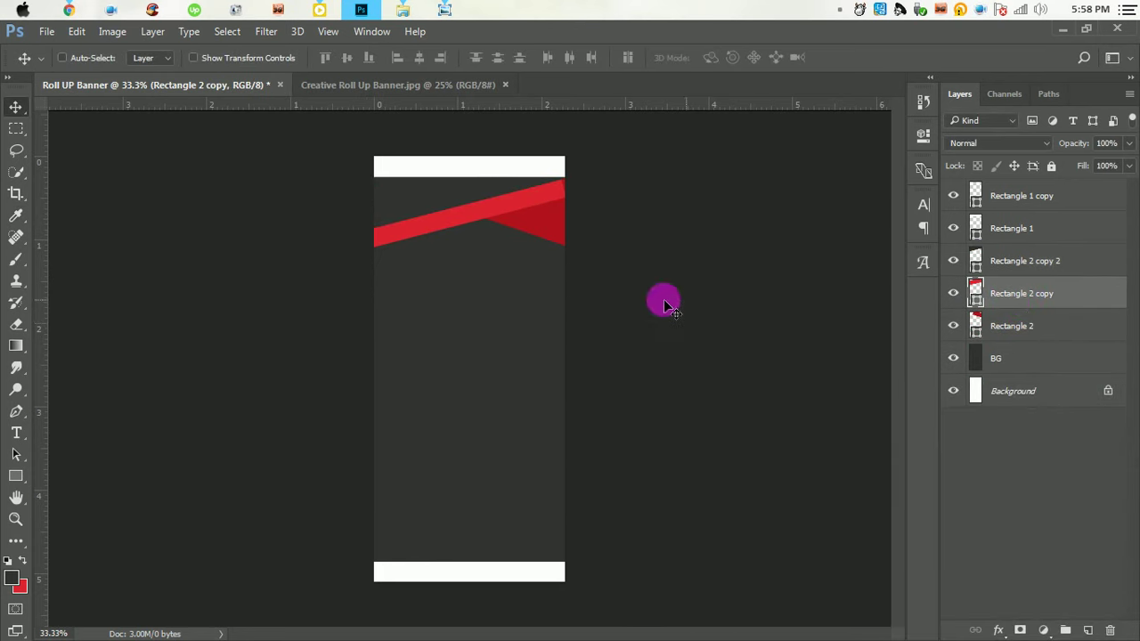
Step: Rotate Rectangle 2 copy to -7.82°, widen it to 103% and nudge it down slightly
left_click(76, 32)
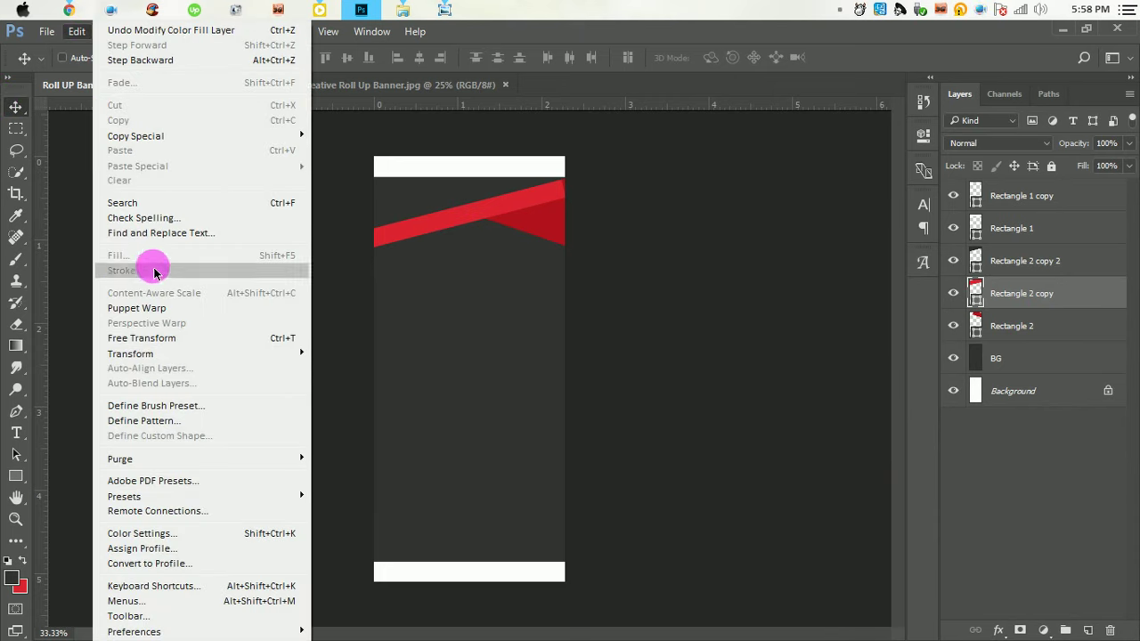
left_click(157, 340)
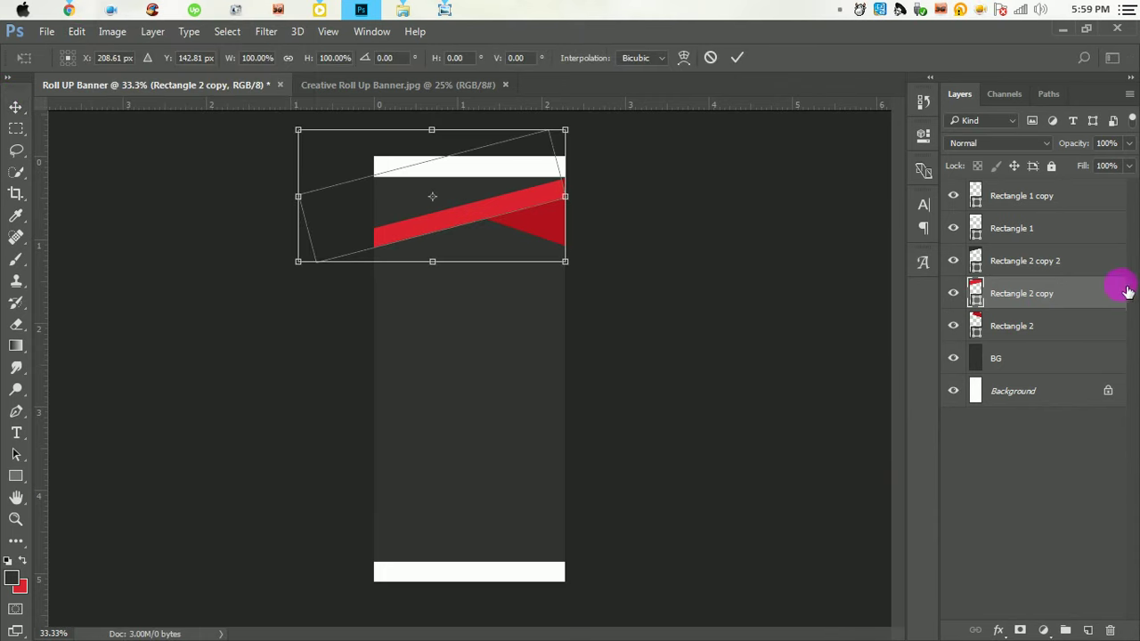
mouse_move(659, 258)
left_mouse_down()
mouse_move(659, 223)
mouse_move(657, 249)
mouse_move(659, 237)
left_mouse_up()
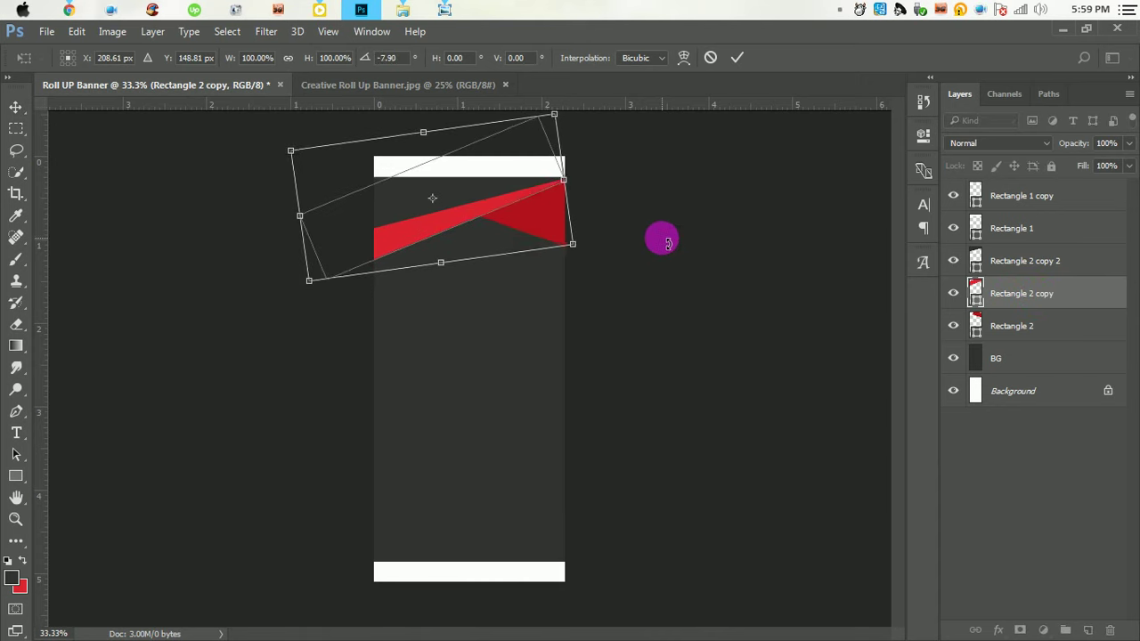
left_click(558, 194)
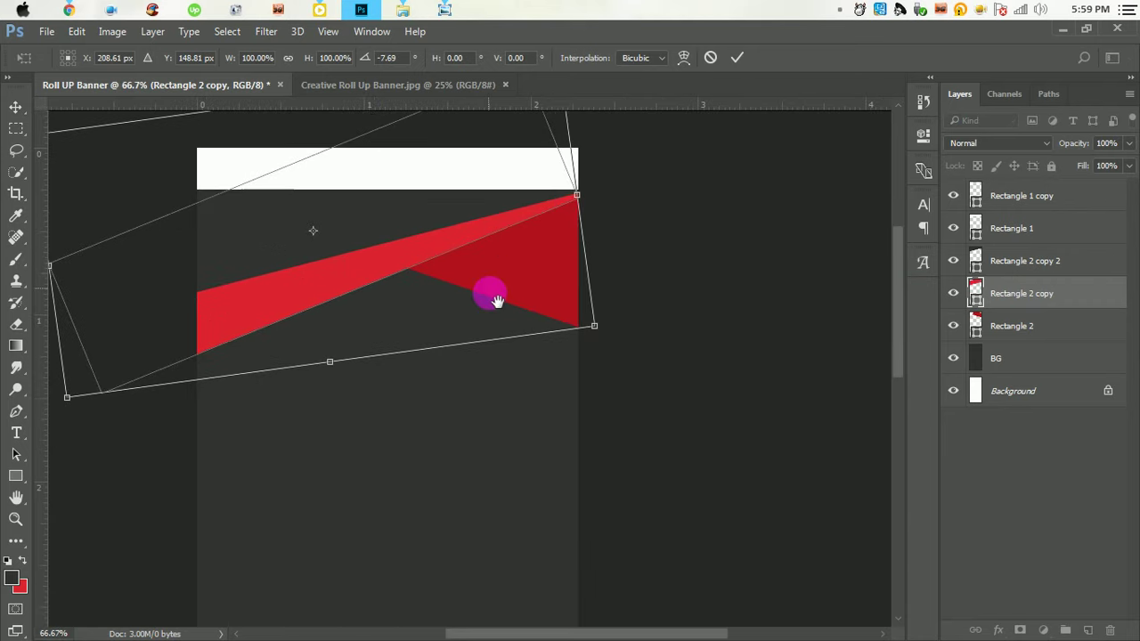
scroll(516, 311, "up", 2)
left_click_drag(604, 308, 618, 303)
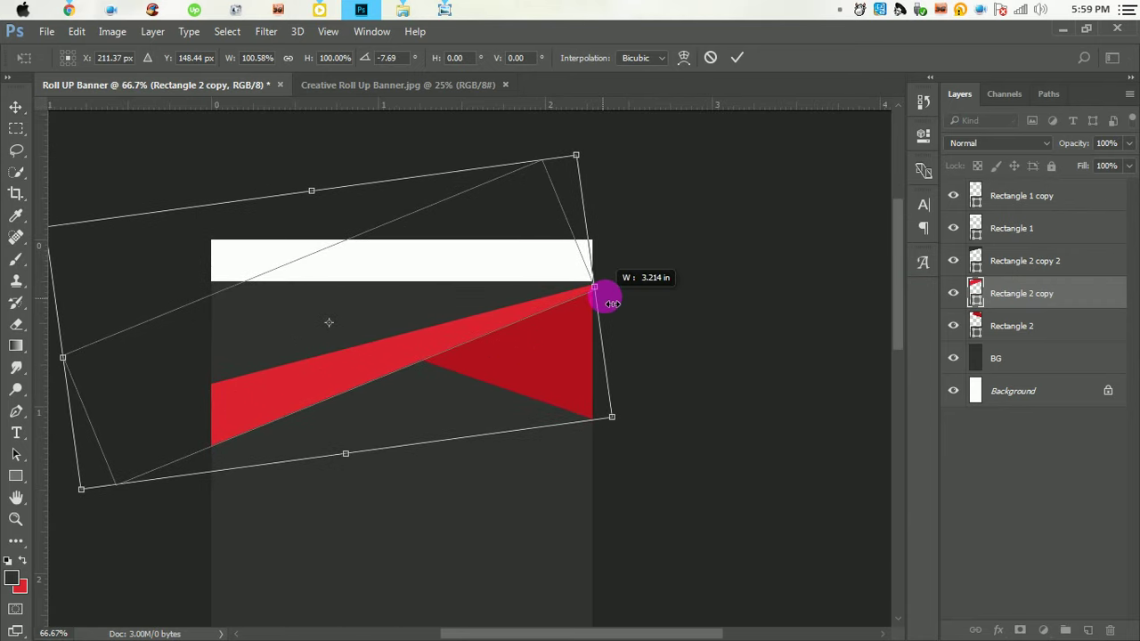
left_click_drag(722, 373, 722, 370)
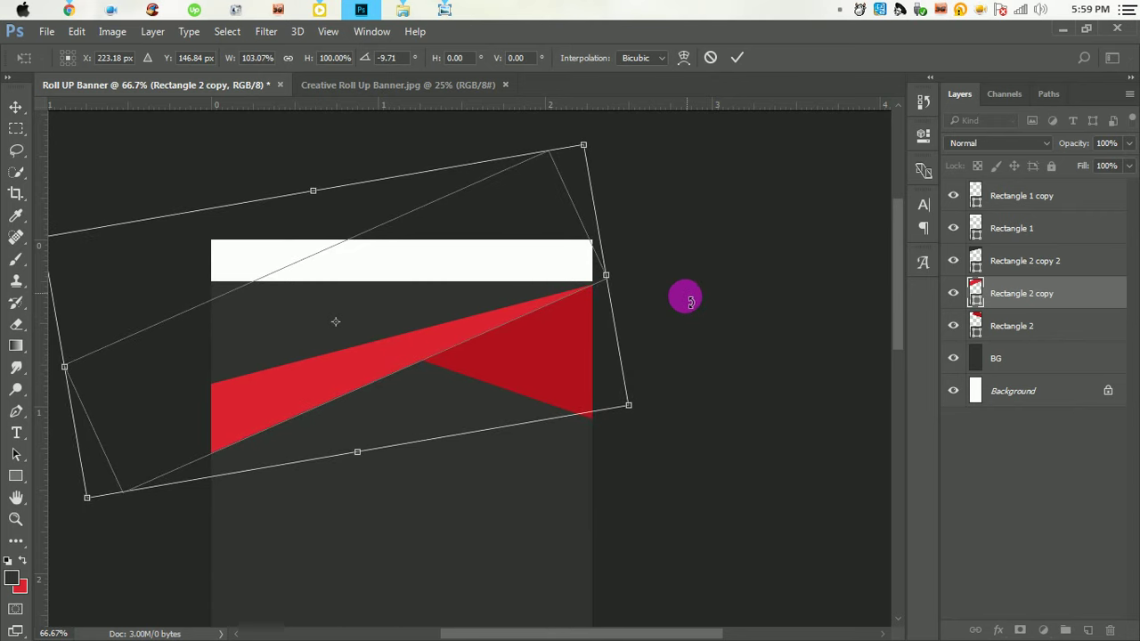
left_click_drag(712, 338, 723, 368)
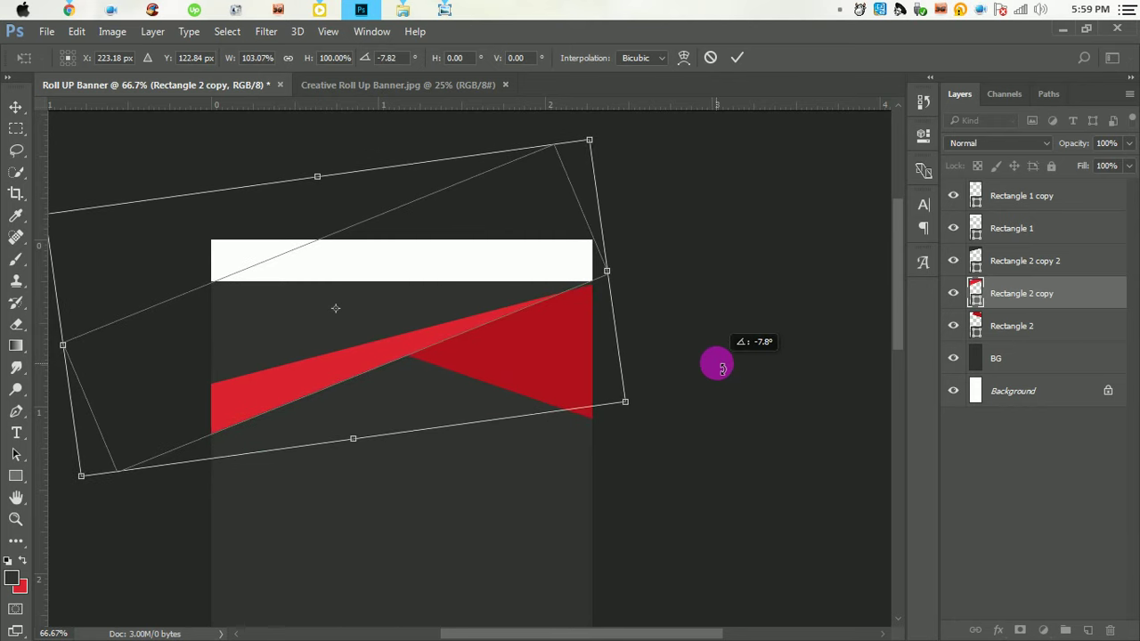
key("Down")
key("Down")
key("Down")
key("Down")
key("Down")
key("Down")
key("Down")
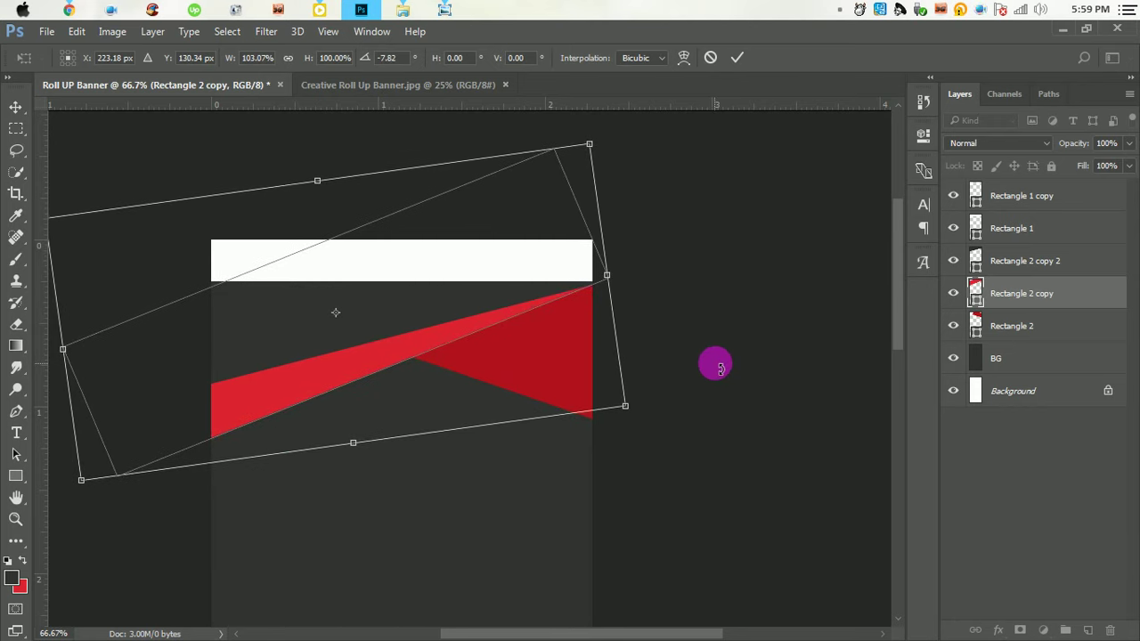
key("Down")
key("Down")
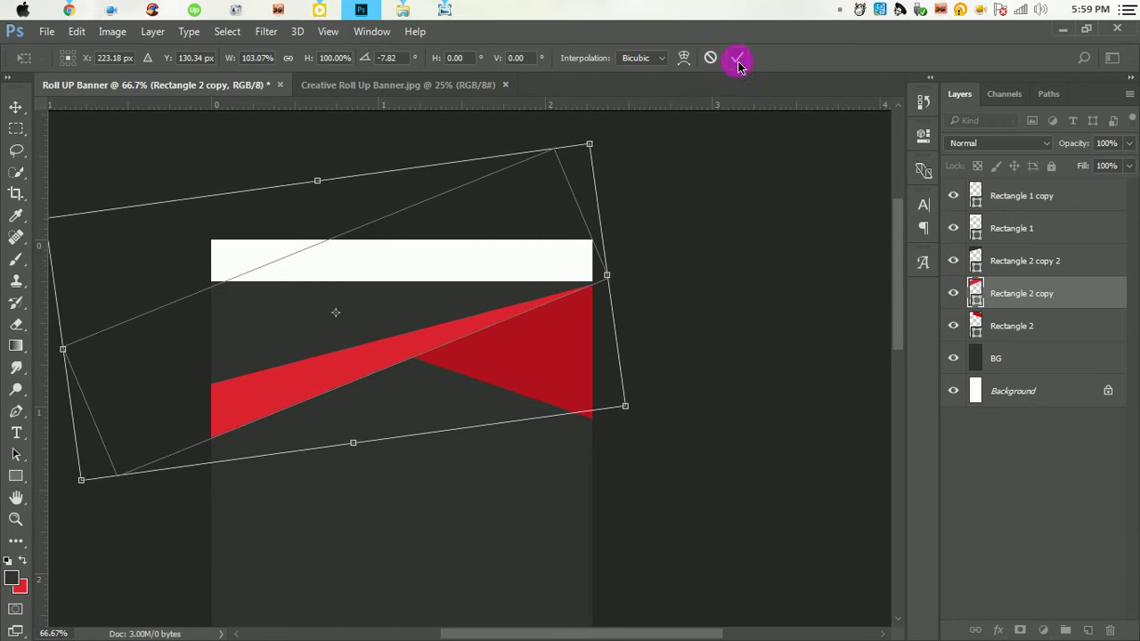
left_click(738, 57)
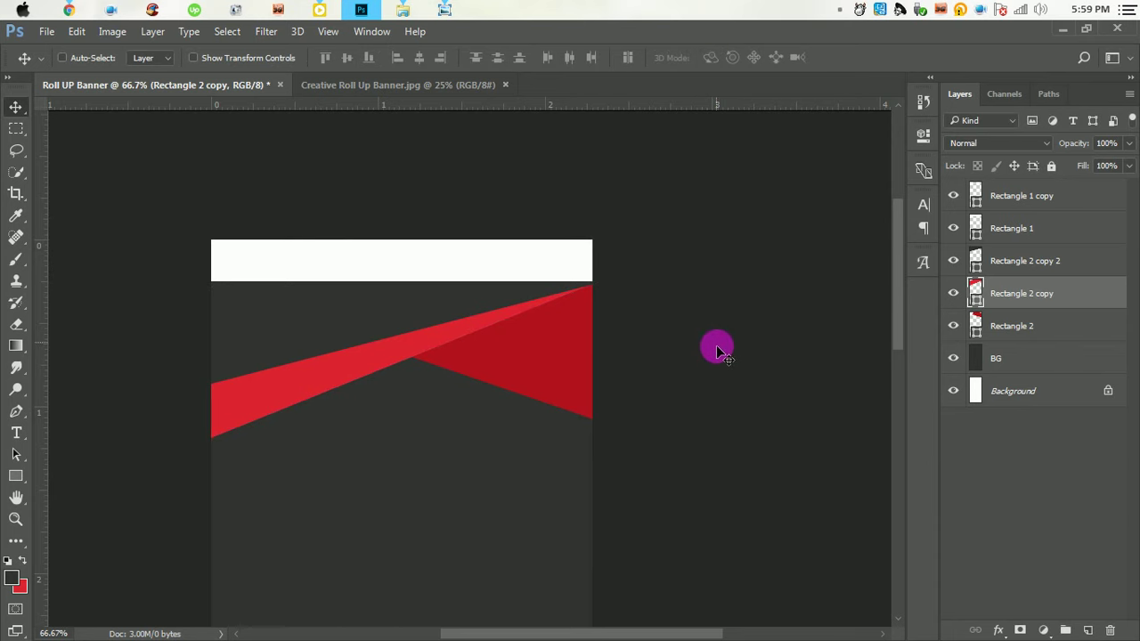
left_click(461, 365, "alt")
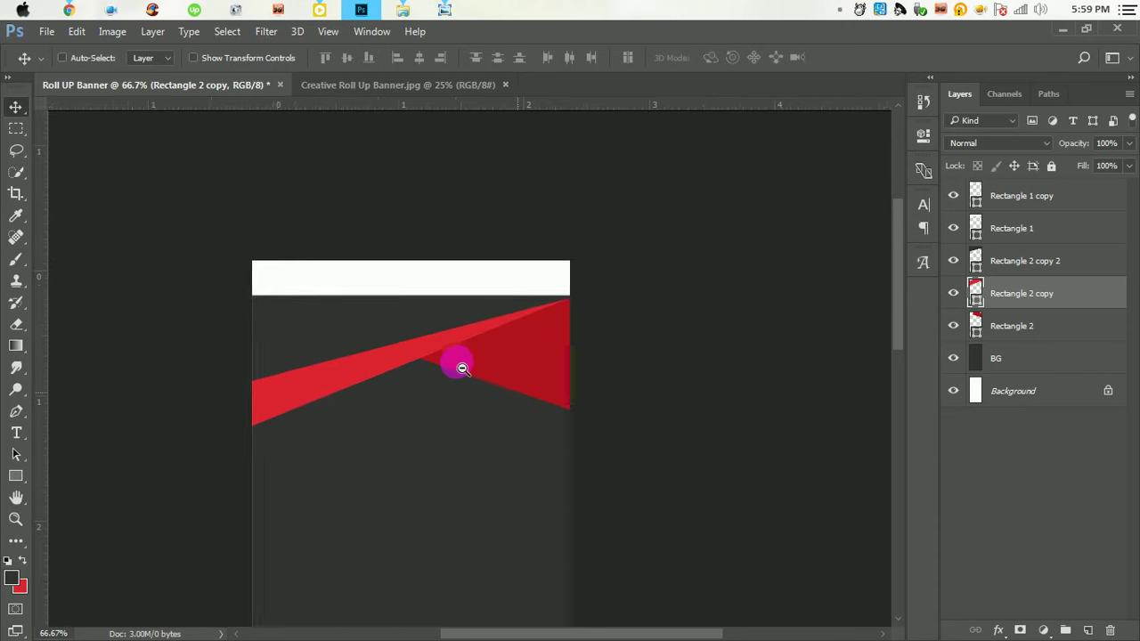
Step: Give Rectangle 2 copy 2 a drop shadow: distance 1 px, spread 24%, size 27 px
left_click(1099, 258)
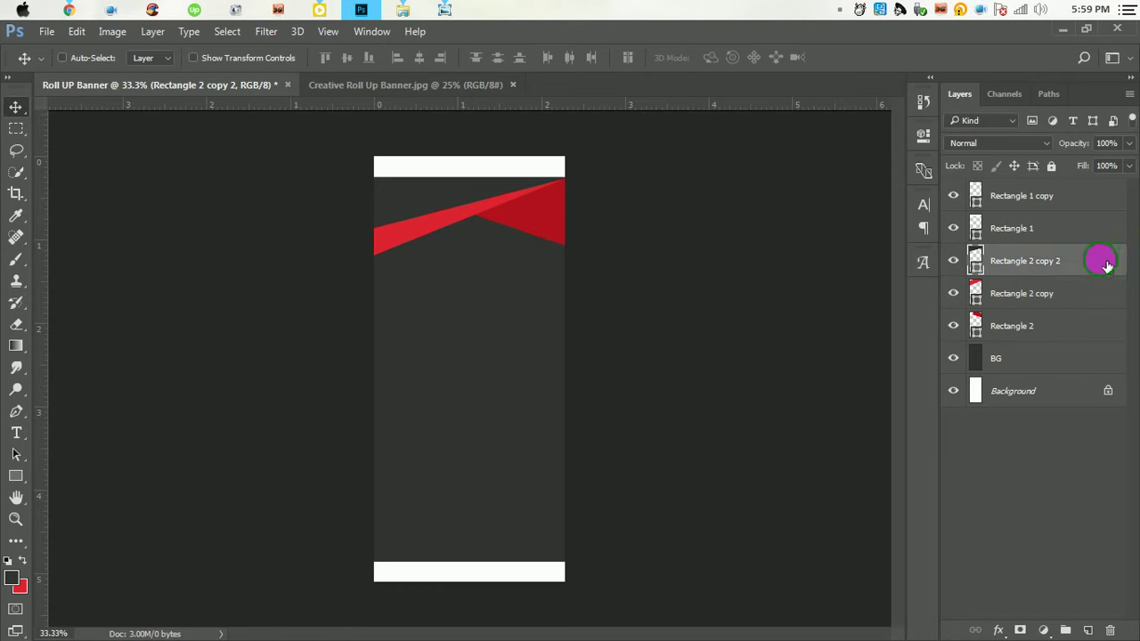
key("space")
double_click(1029, 276)
left_click_drag(535, 129, 988, 135)
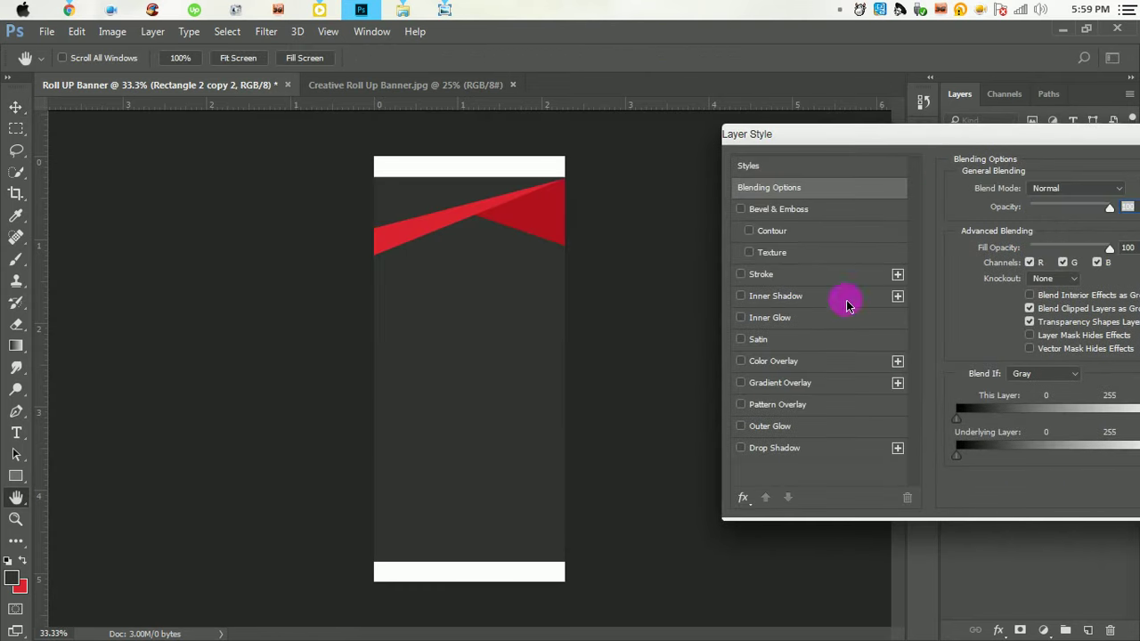
left_click(768, 454)
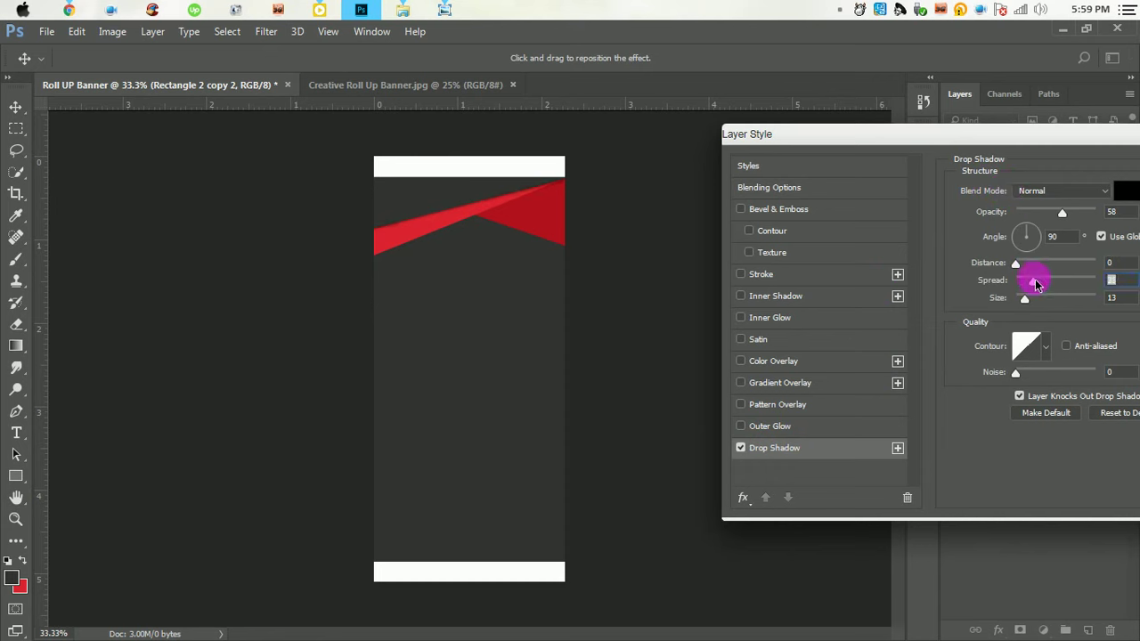
left_click_drag(1026, 303, 1042, 301)
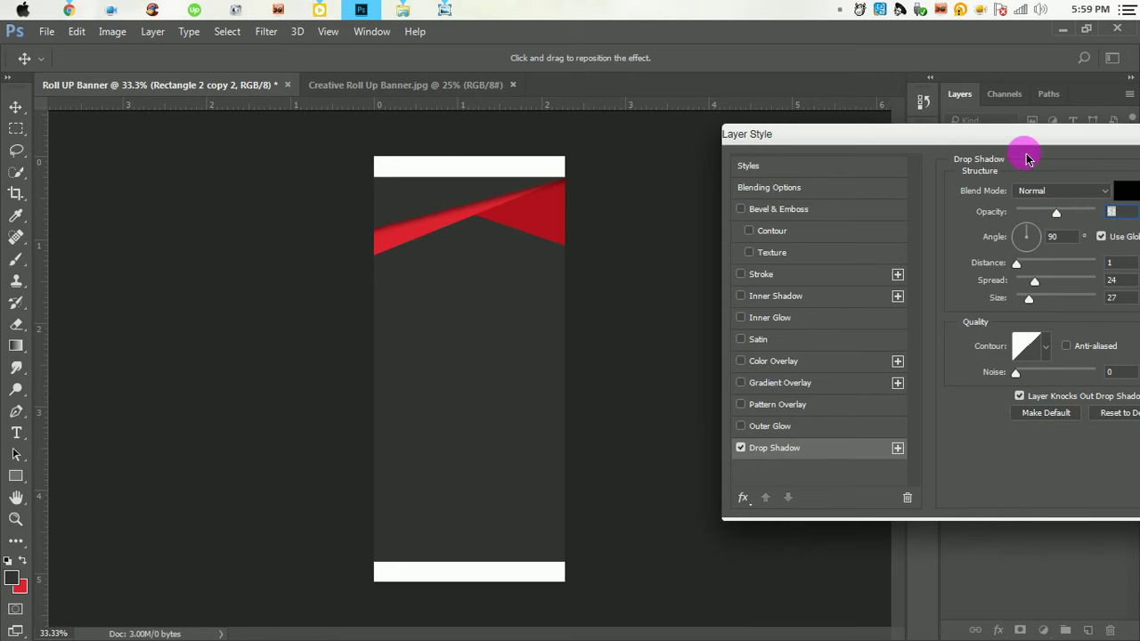
left_click_drag(1037, 141, 756, 185)
left_click(1029, 214)
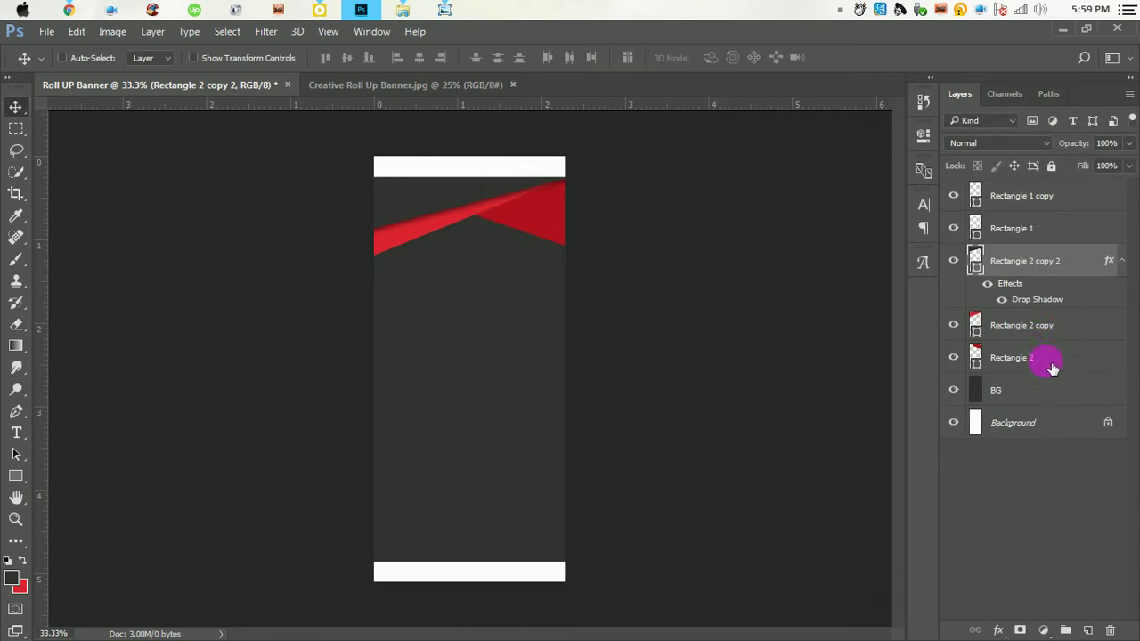
left_click(953, 325)
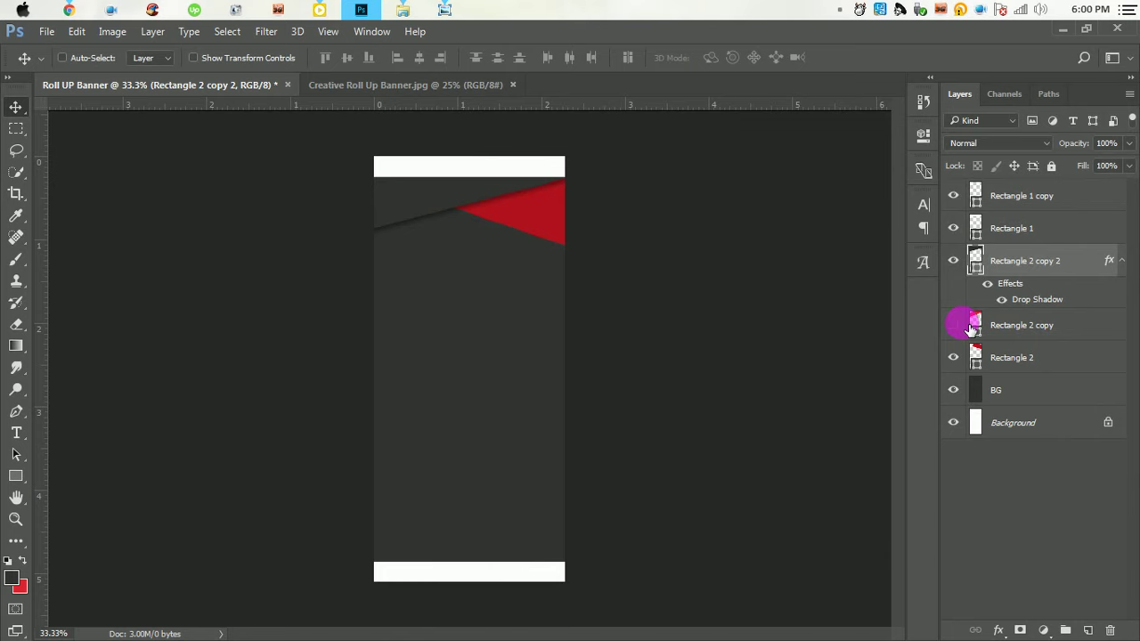
Step: Give Rectangle 2 copy a drop shadow with distance 1 px, spread 24% and size 27 px
double_click(1086, 325)
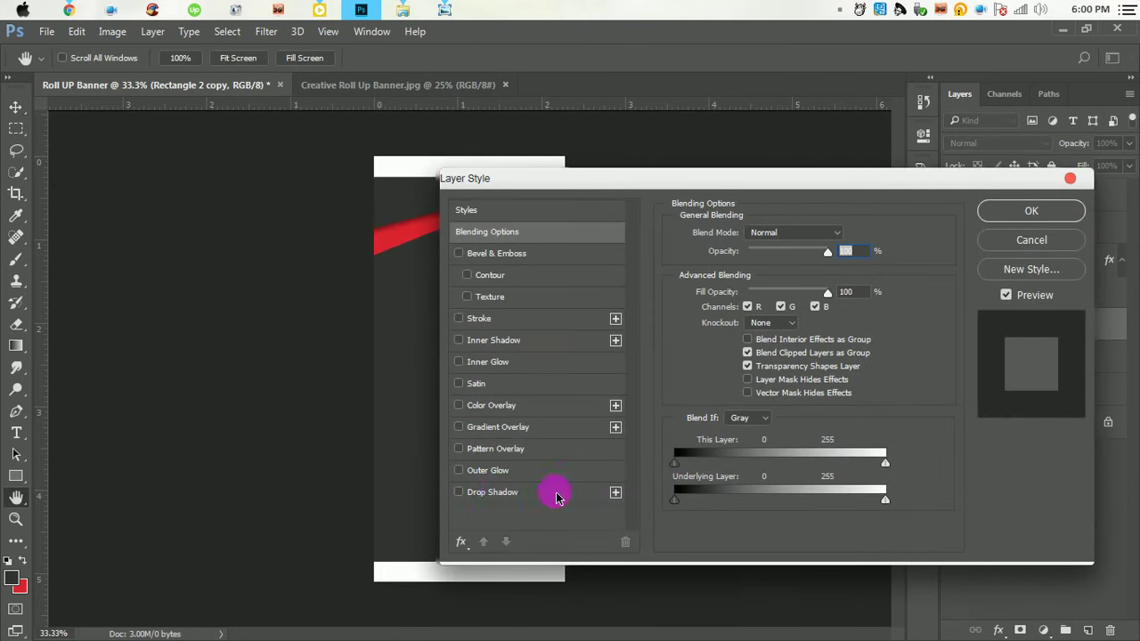
left_click(492, 492)
mouse_move(633, 187)
left_mouse_down()
mouse_move(814, 203)
mouse_move(794, 204)
left_mouse_up()
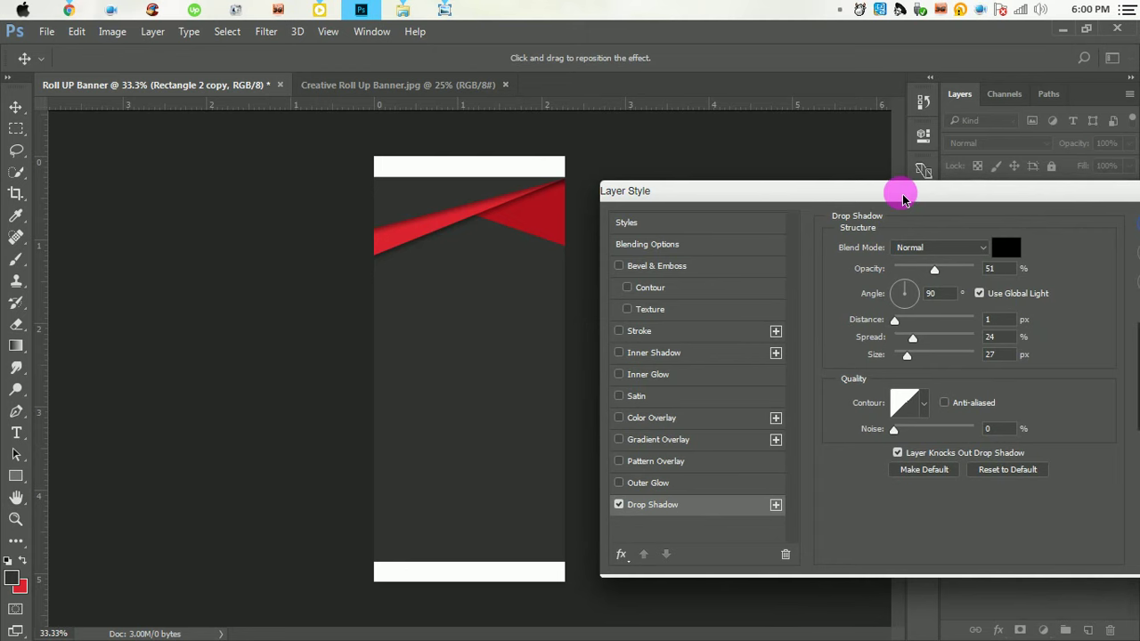
left_click_drag(903, 190, 894, 190)
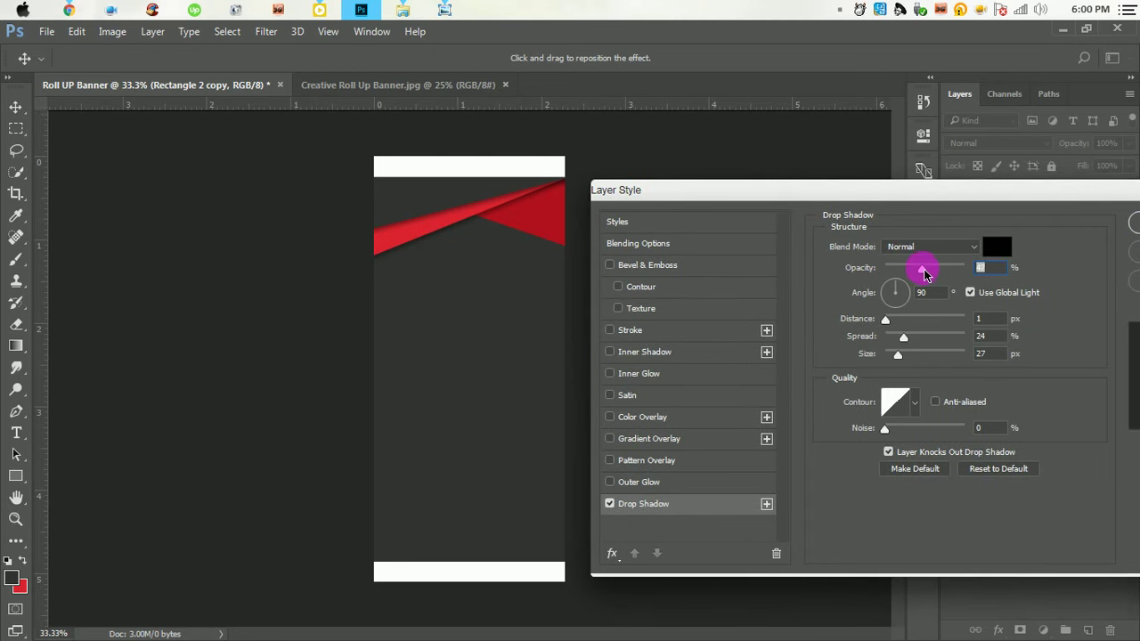
left_click_drag(986, 193, 796, 192)
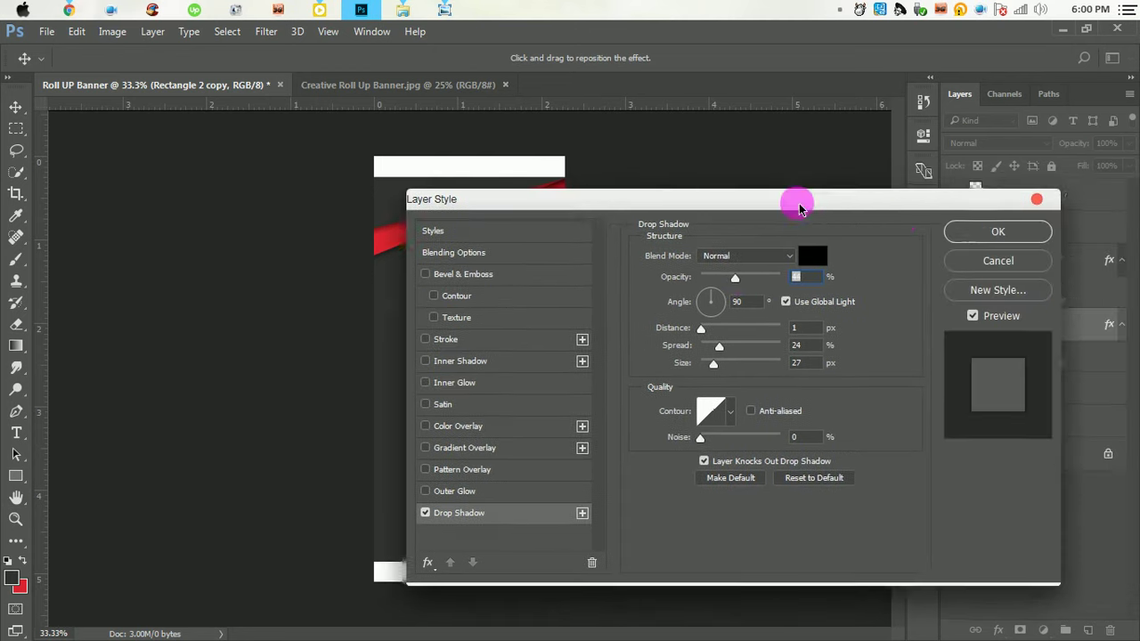
left_click(999, 233)
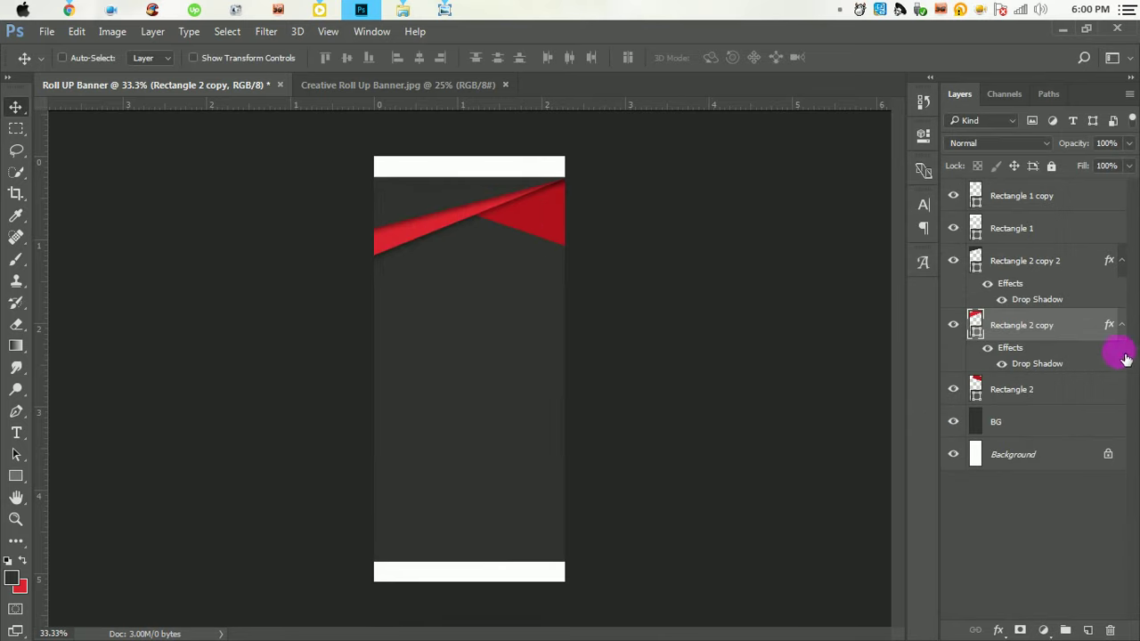
left_click(1121, 325)
Step: Group the Rectangle 1 and Rectangle 2 layers and their copies into a group named 'Design Above'
left_click(1056, 358, "ctrl")
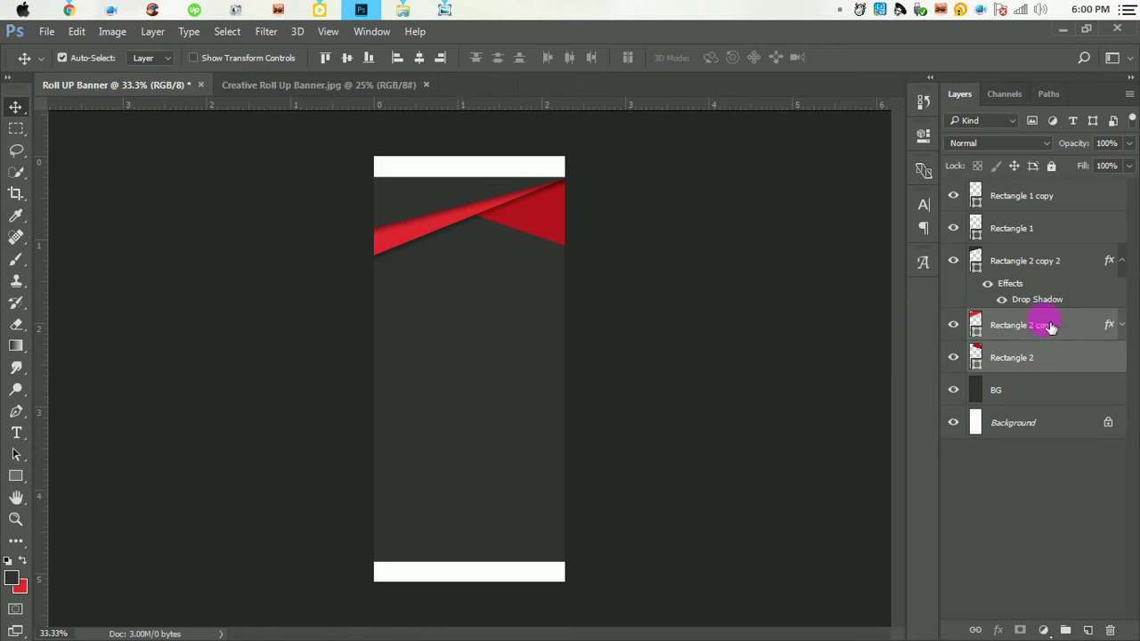
left_click(1049, 261, "ctrl")
left_click(1041, 231, "ctrl")
left_click(1056, 210, "ctrl")
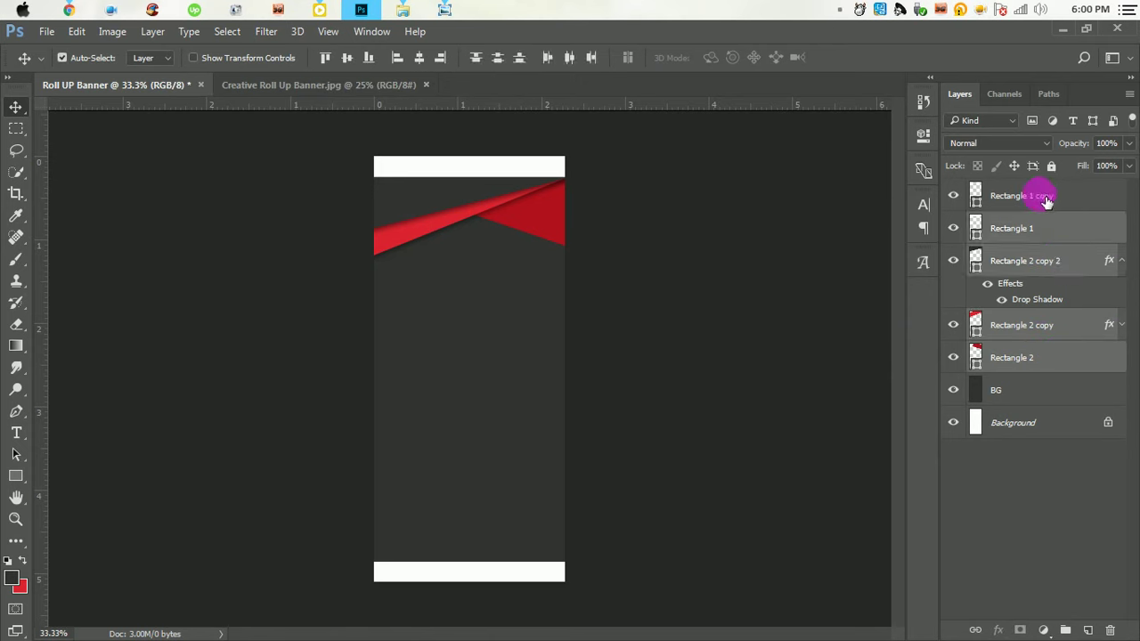
left_click(1068, 629)
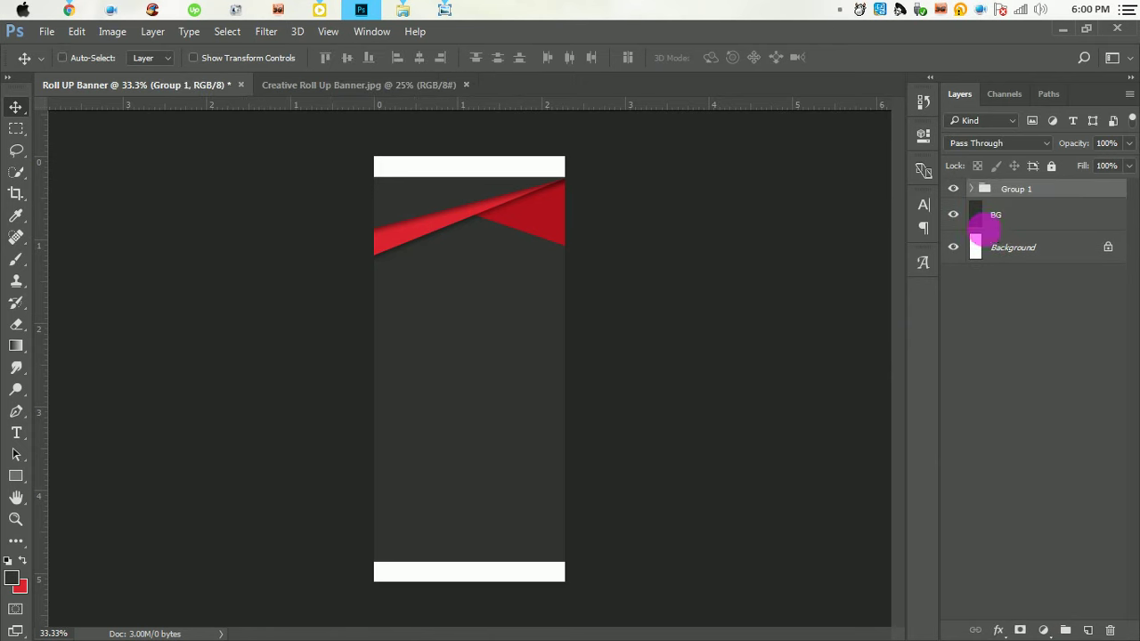
double_click(1015, 188)
type("Design Above")
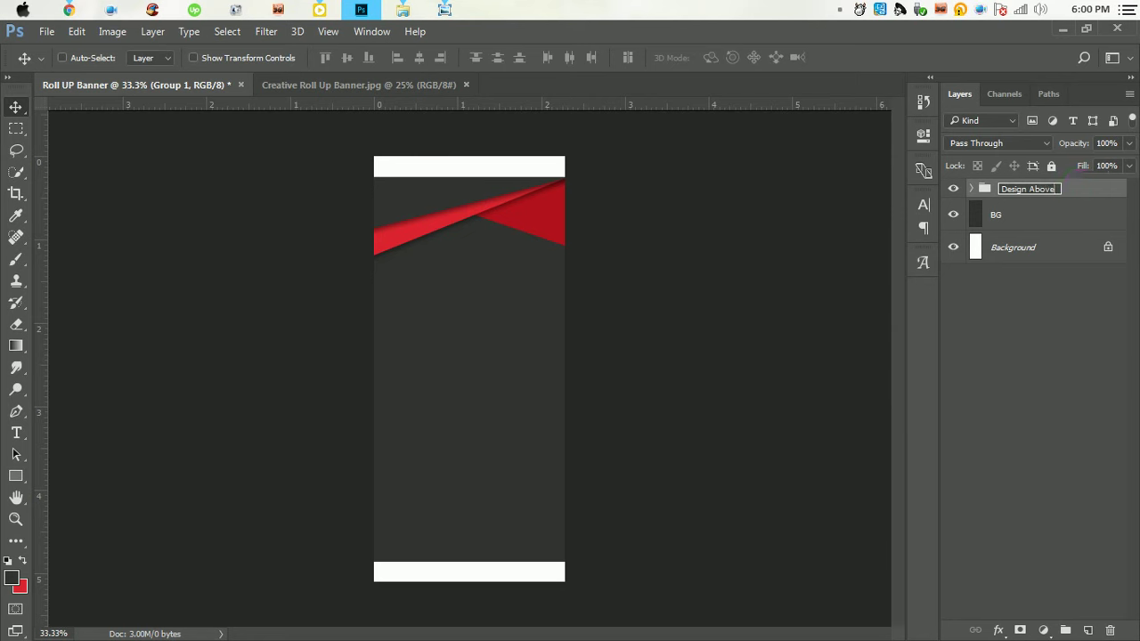
left_click(1086, 192)
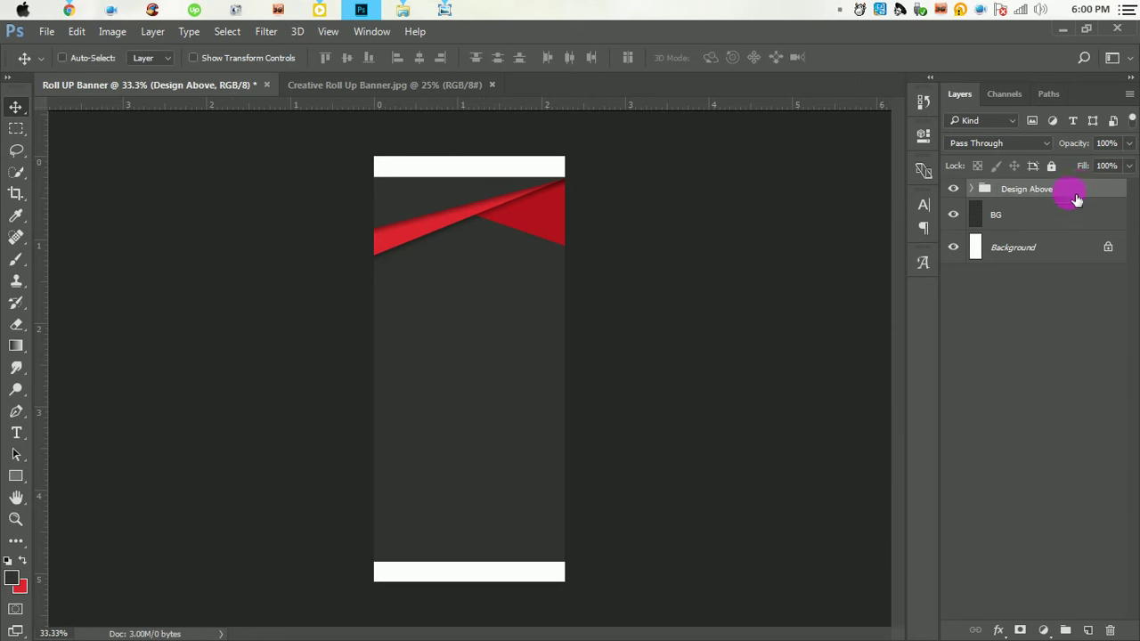
Step: Duplicate Design Above, place the copy beneath it, and rename it 'Design Down'
left_click_drag(1076, 199, 1088, 630)
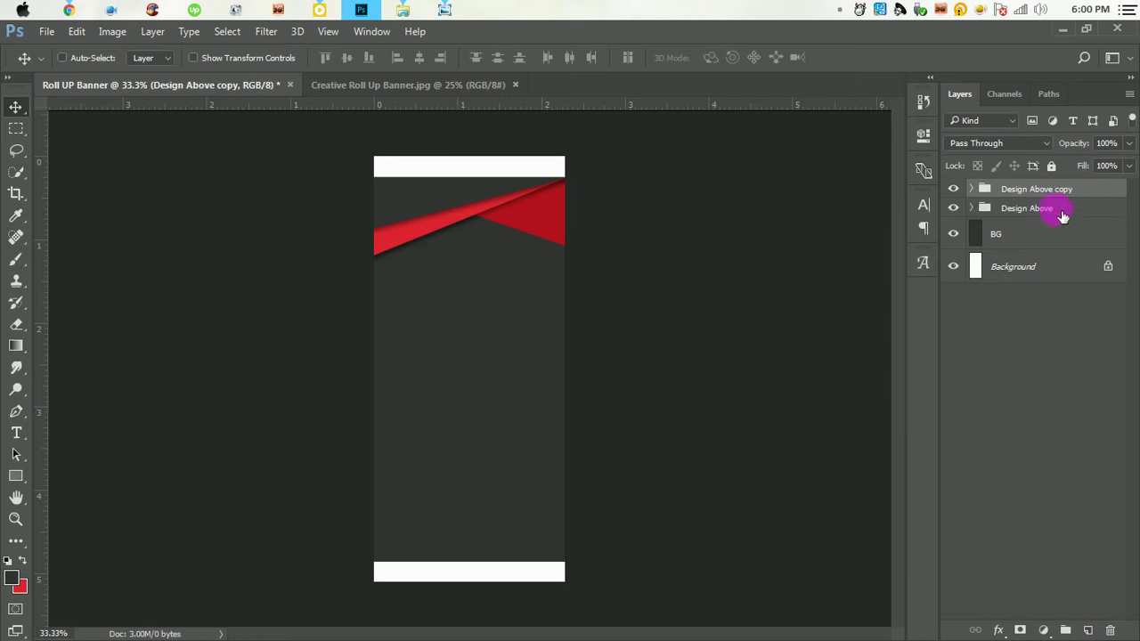
left_click_drag(1062, 198, 1072, 239)
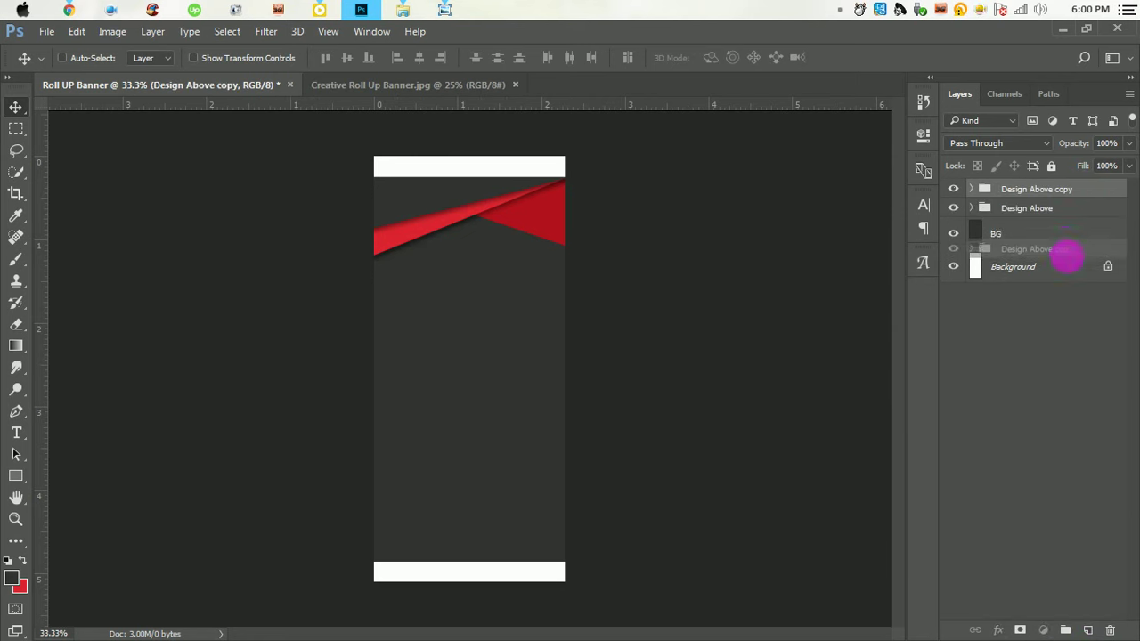
double_click(1049, 207)
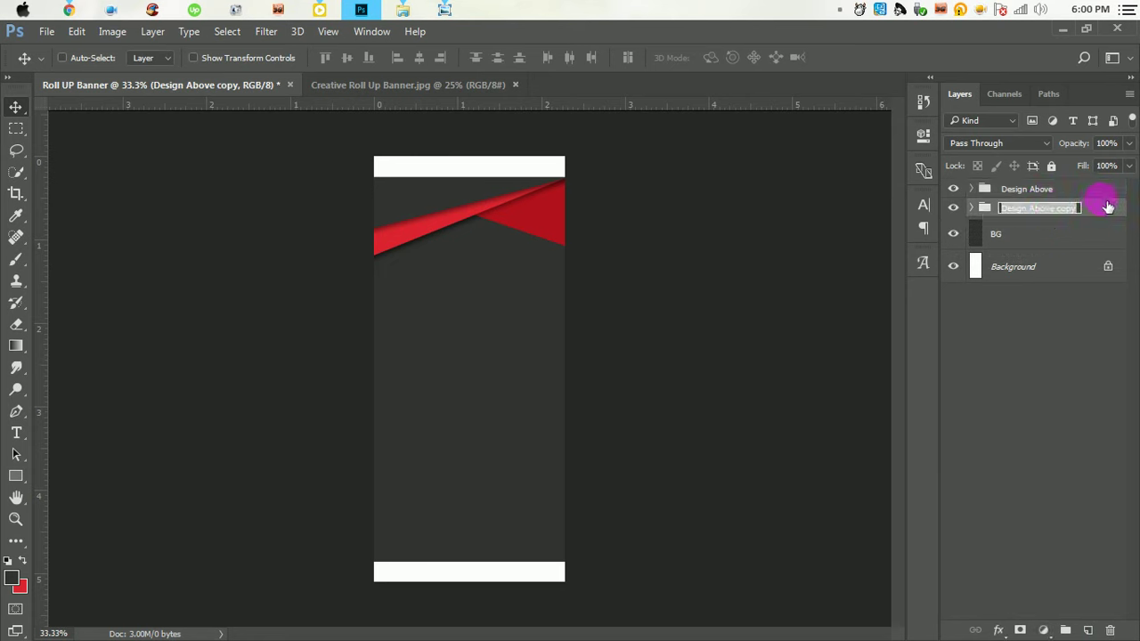
left_click(1060, 208)
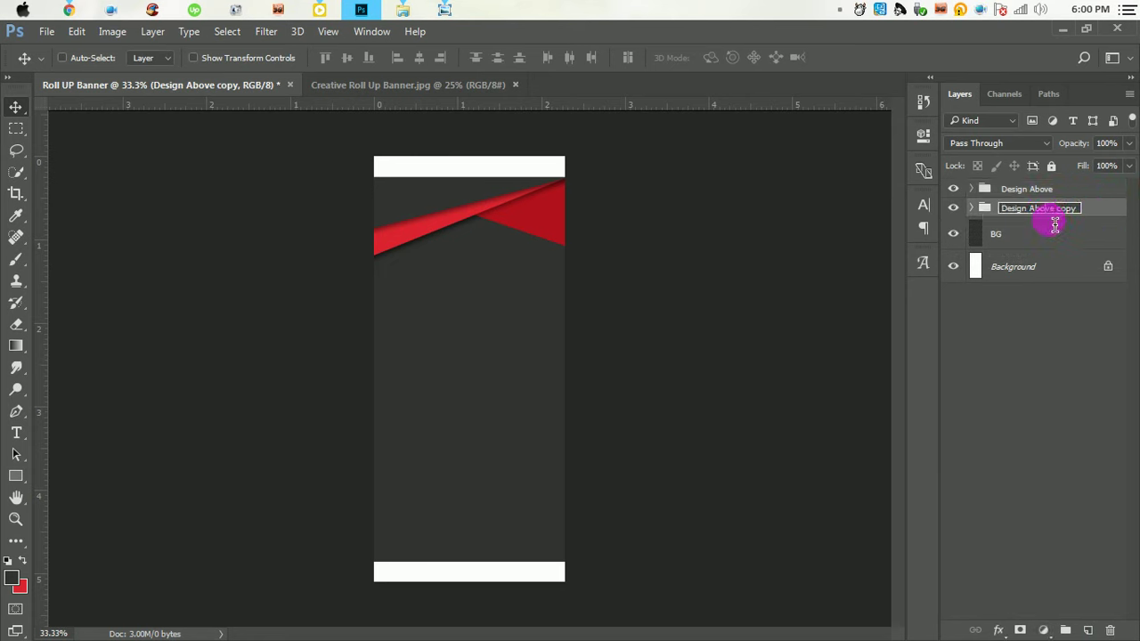
left_click_drag(1029, 208, 1107, 212)
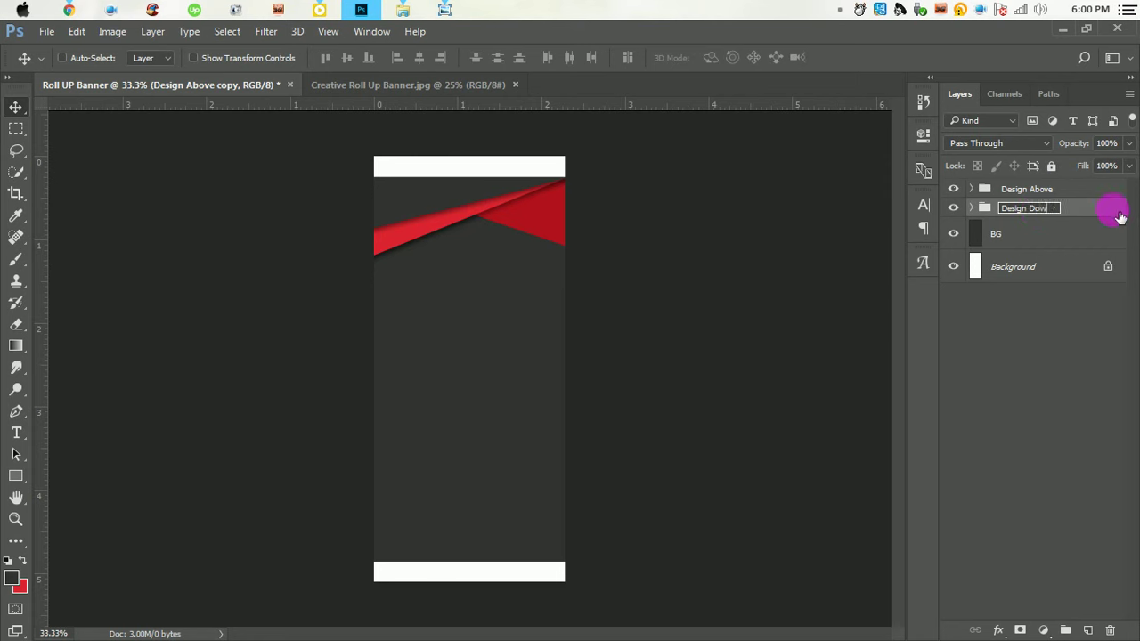
type("n")
key("Return")
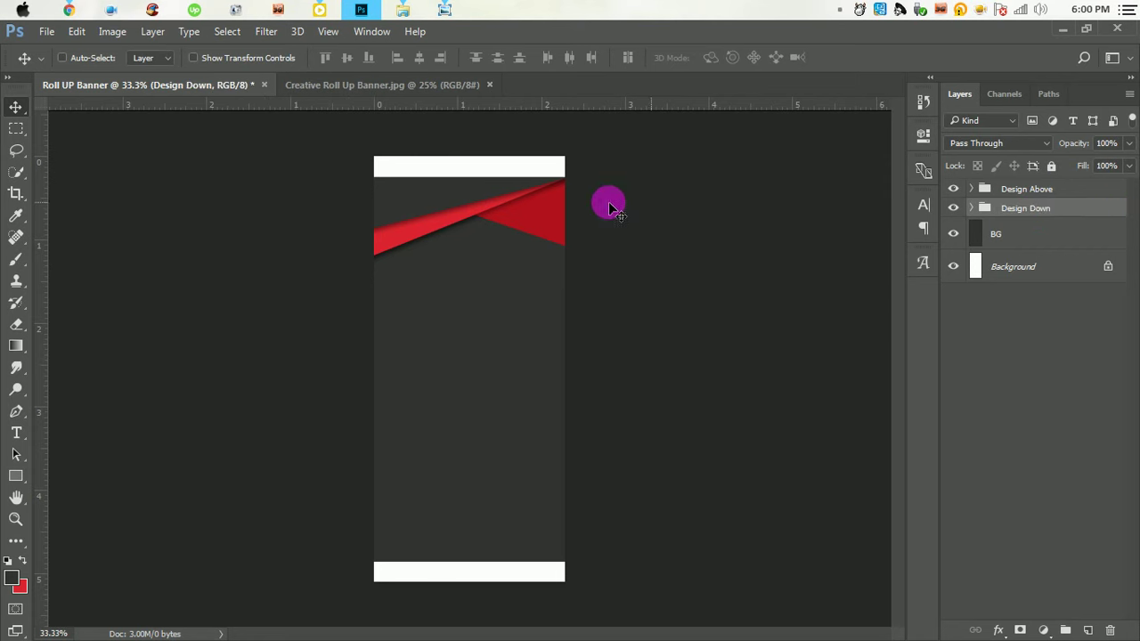
Step: Flip the Design Down group vertically and position it toward the bottom of the banner
left_click_drag(466, 191, 466, 373)
left_click(77, 32)
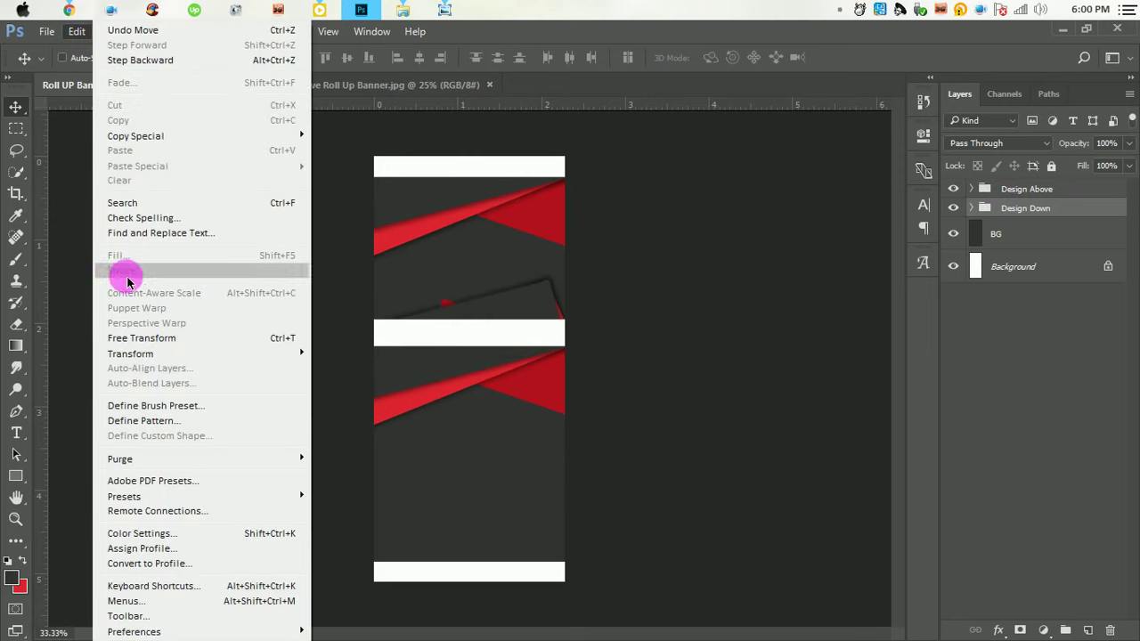
left_click(143, 343)
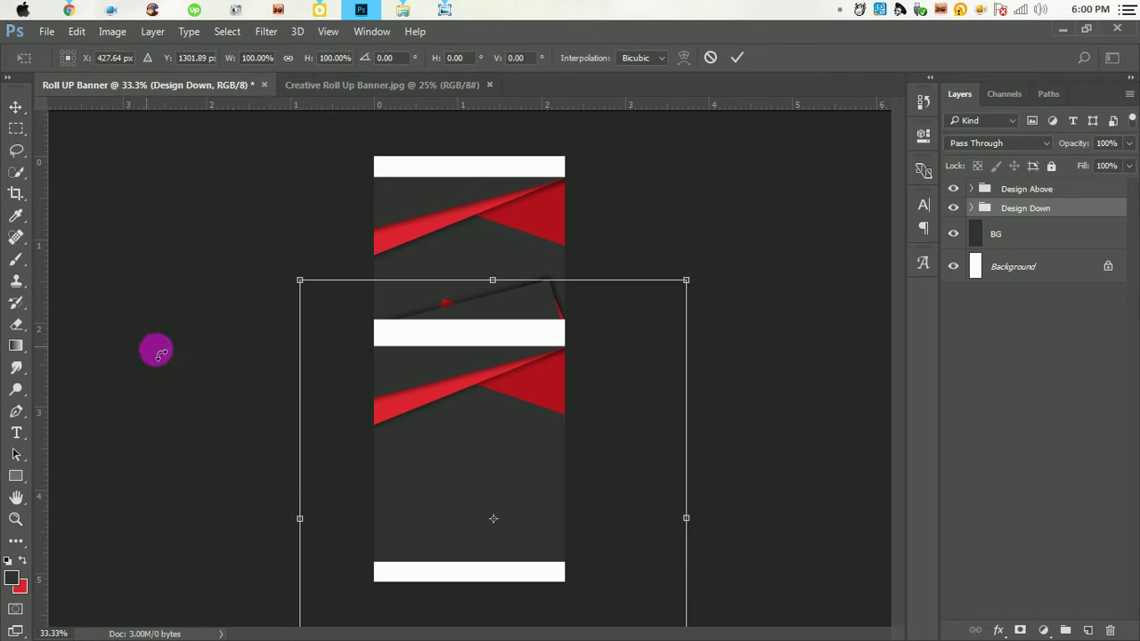
right_click(543, 457)
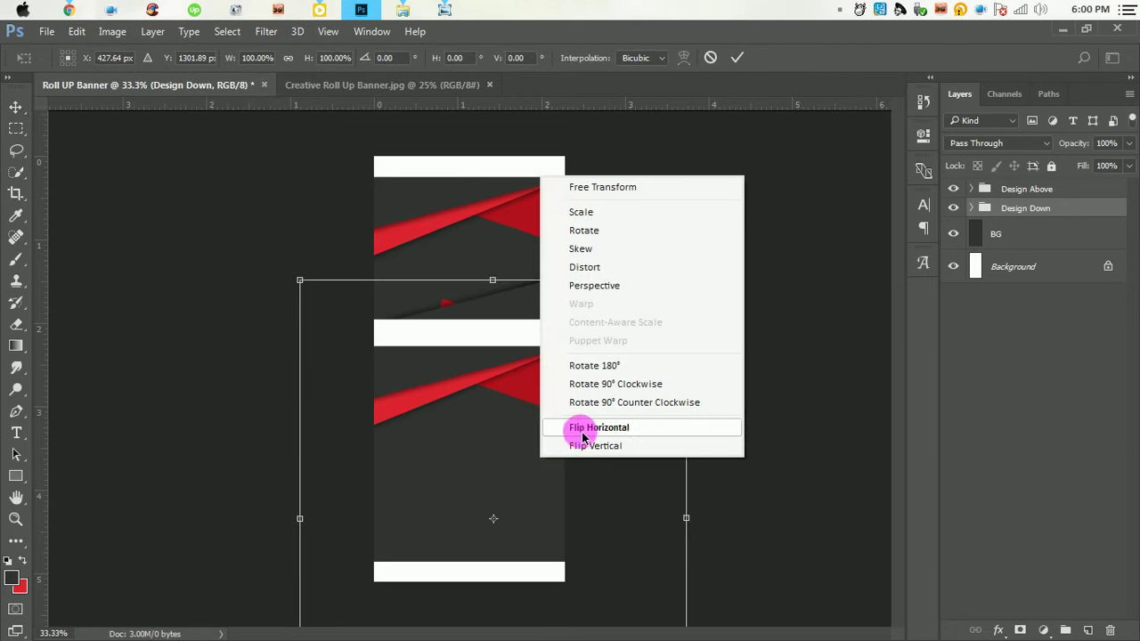
left_click(618, 445)
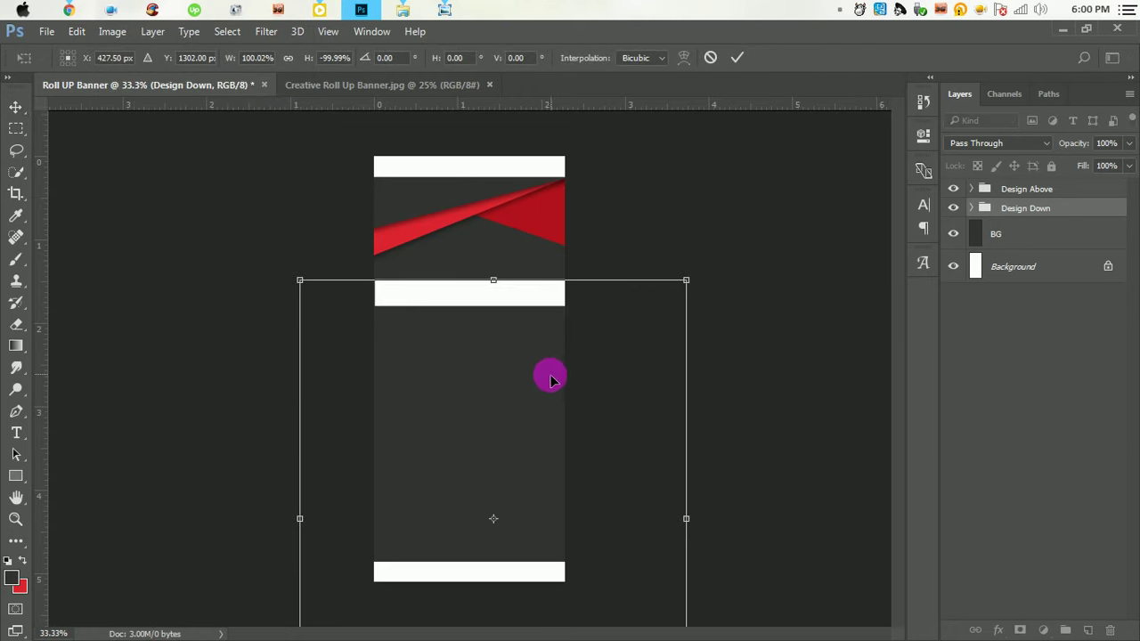
mouse_move(517, 435)
left_mouse_down()
mouse_move(505, 238)
mouse_move(506, 272)
left_mouse_up()
Step: Commit the flip and delete the Rectangle 1 copy and Rectangle 1 white bar layers from Design Down
left_click(732, 57)
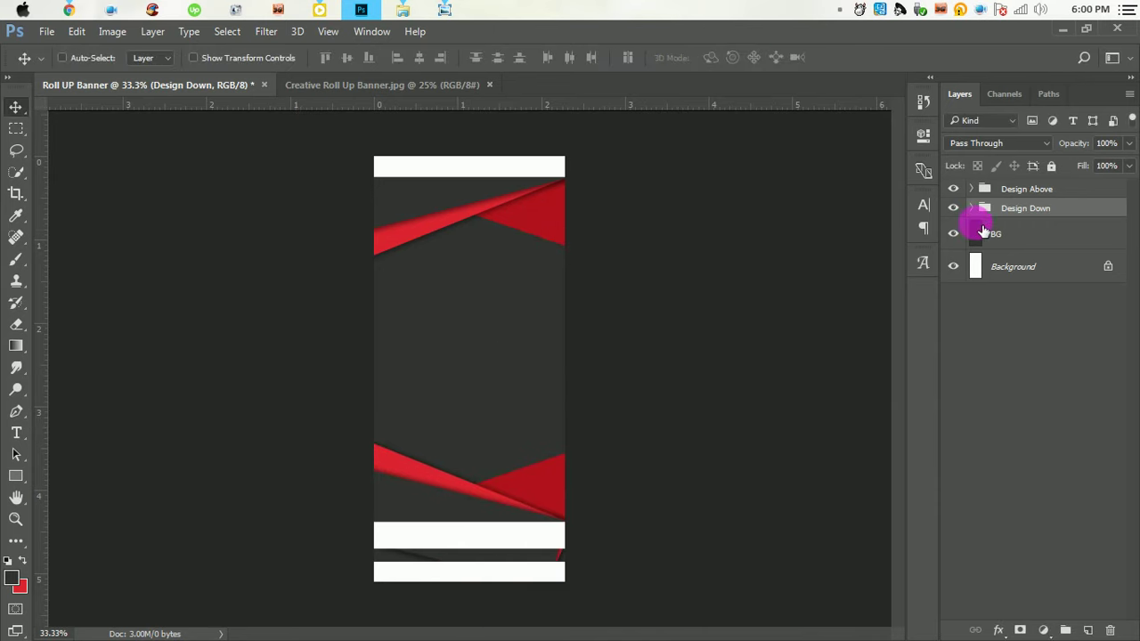
left_click(972, 210)
left_click(1038, 237)
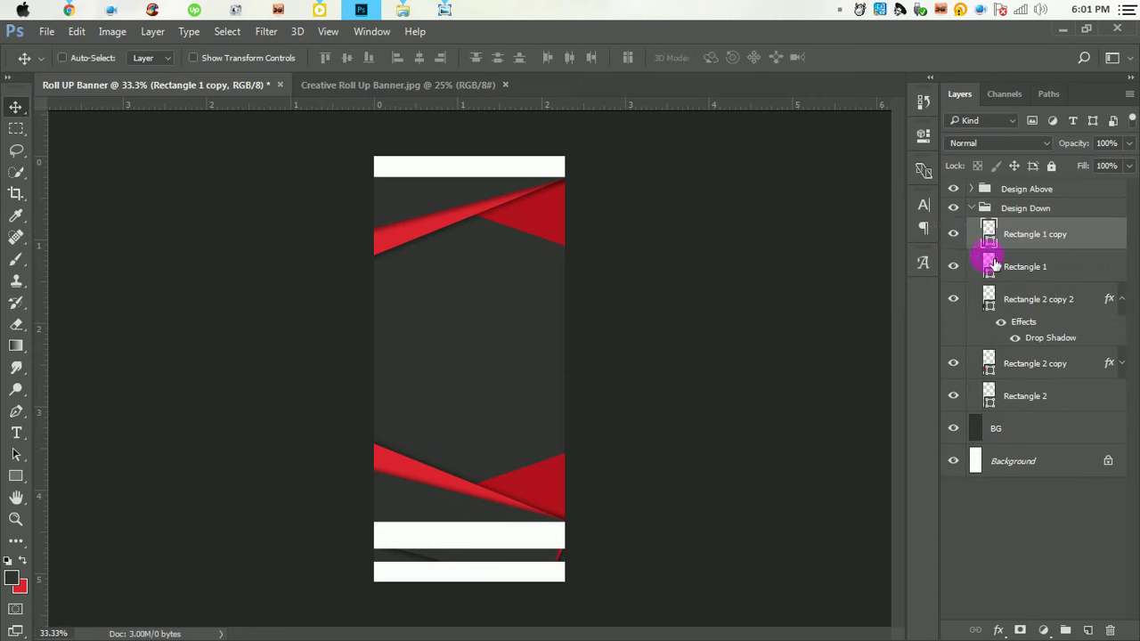
left_click(1038, 241)
left_click_drag(1042, 246, 1109, 629)
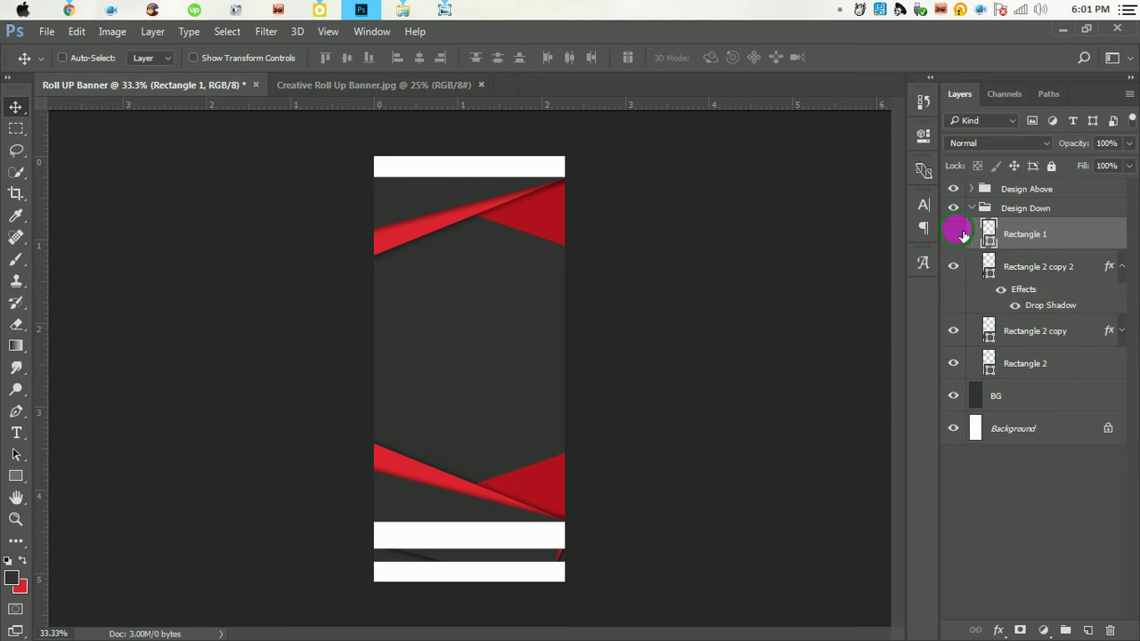
left_click(953, 234)
left_click(953, 233)
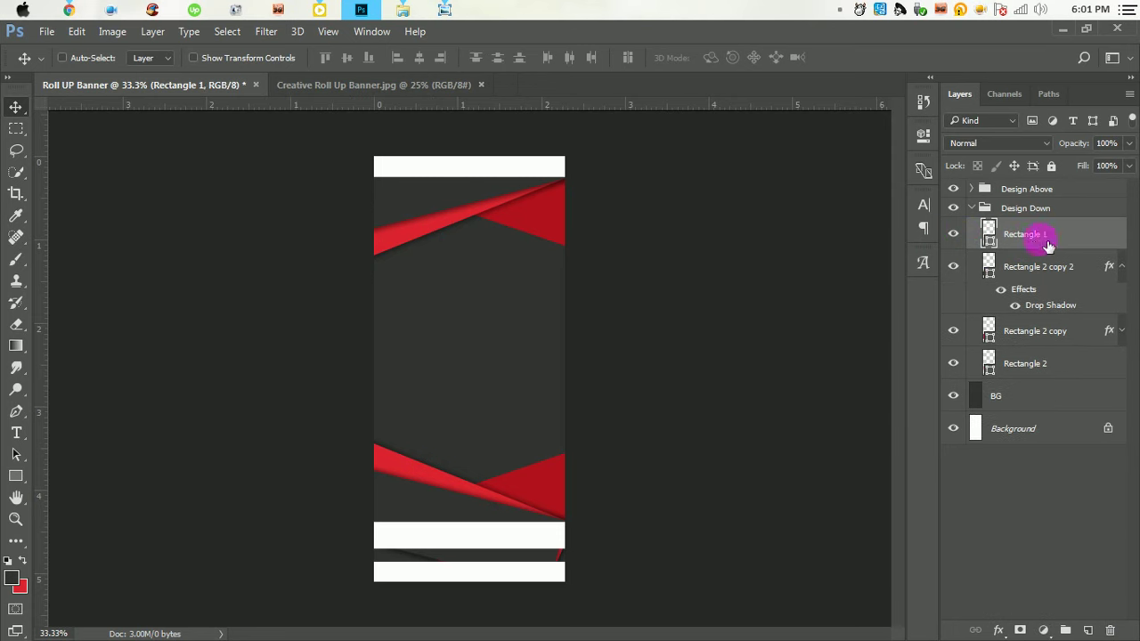
left_click_drag(1047, 246, 1110, 629)
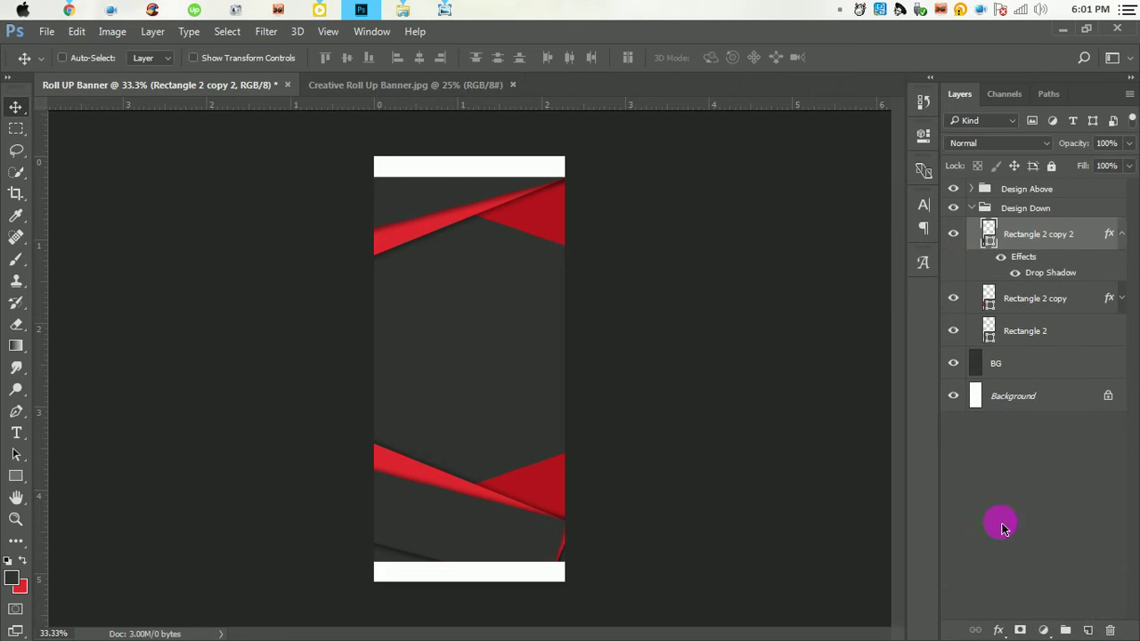
Step: Collapse Design Down and move its red shapes higher on the banner
left_click(1122, 235)
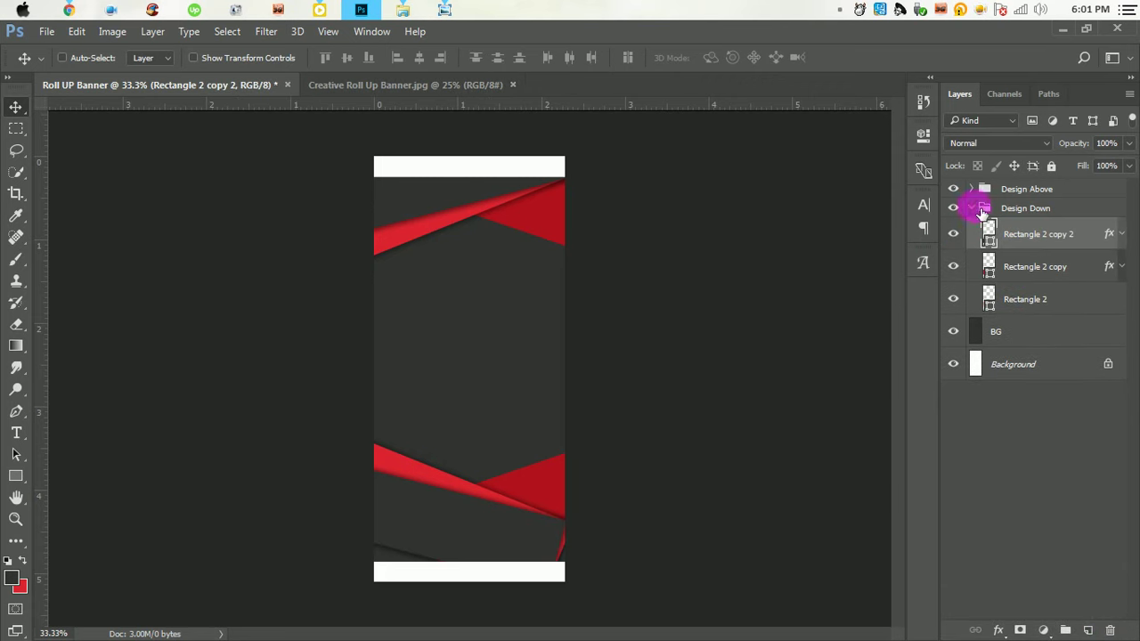
left_click(984, 212)
mouse_move(441, 515)
left_mouse_down()
mouse_move(448, 411)
mouse_move(450, 468)
mouse_move(448, 453)
mouse_move(473, 463)
mouse_move(445, 466)
mouse_move(451, 454)
left_mouse_up()
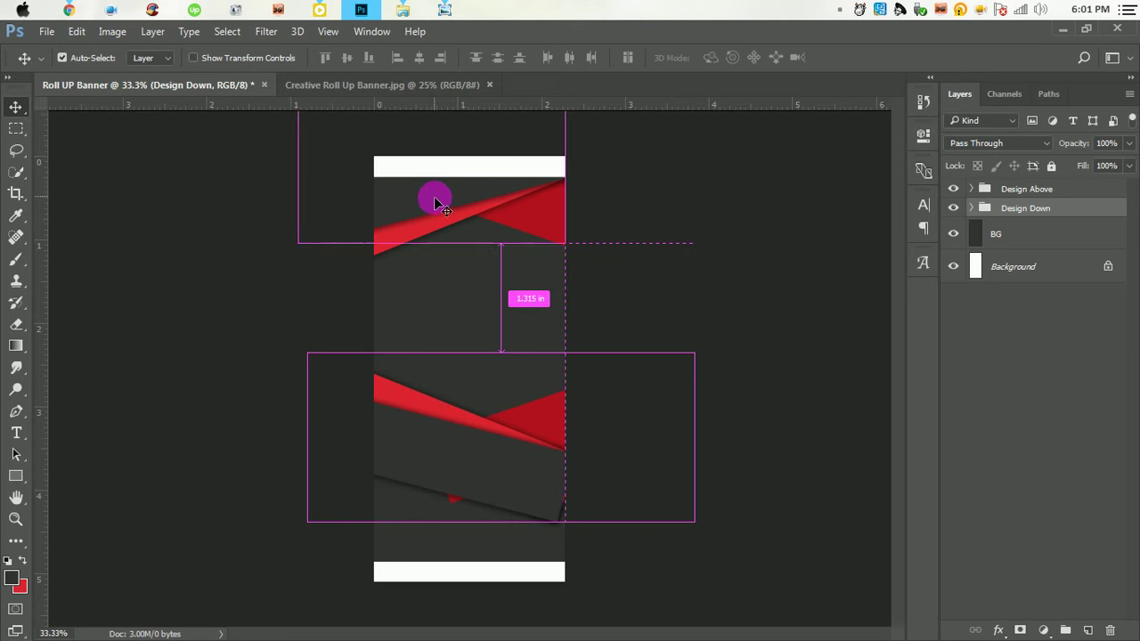
Step: Mirror Design Down horizontally, shift it left and slightly lower, then select Design Above
left_click(77, 31)
left_click(159, 333)
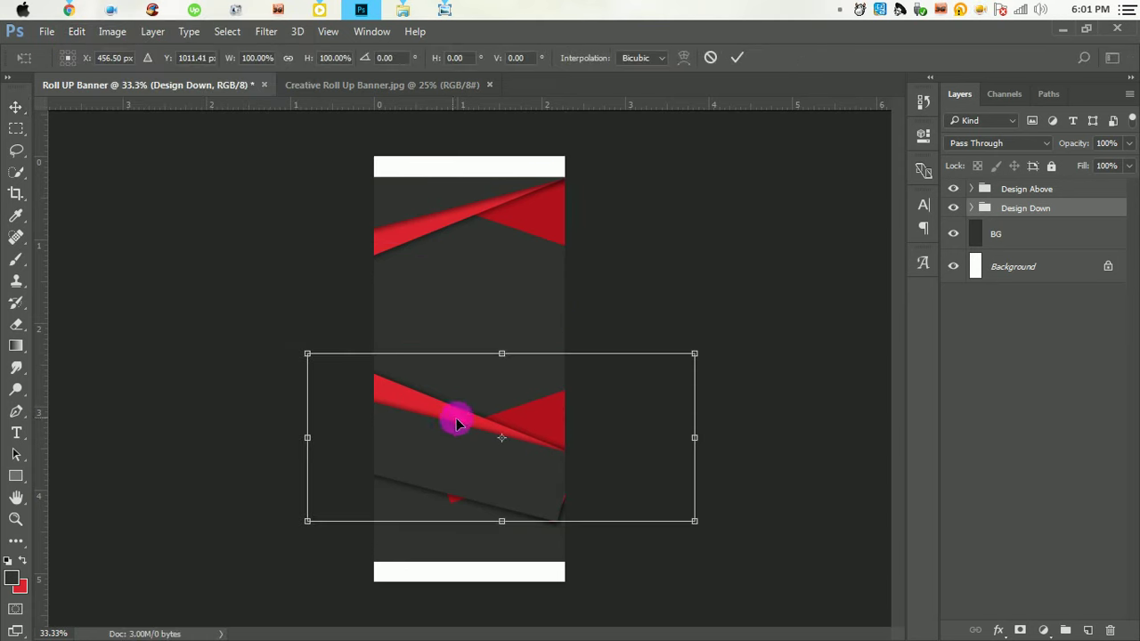
right_click(499, 429)
left_click(584, 395)
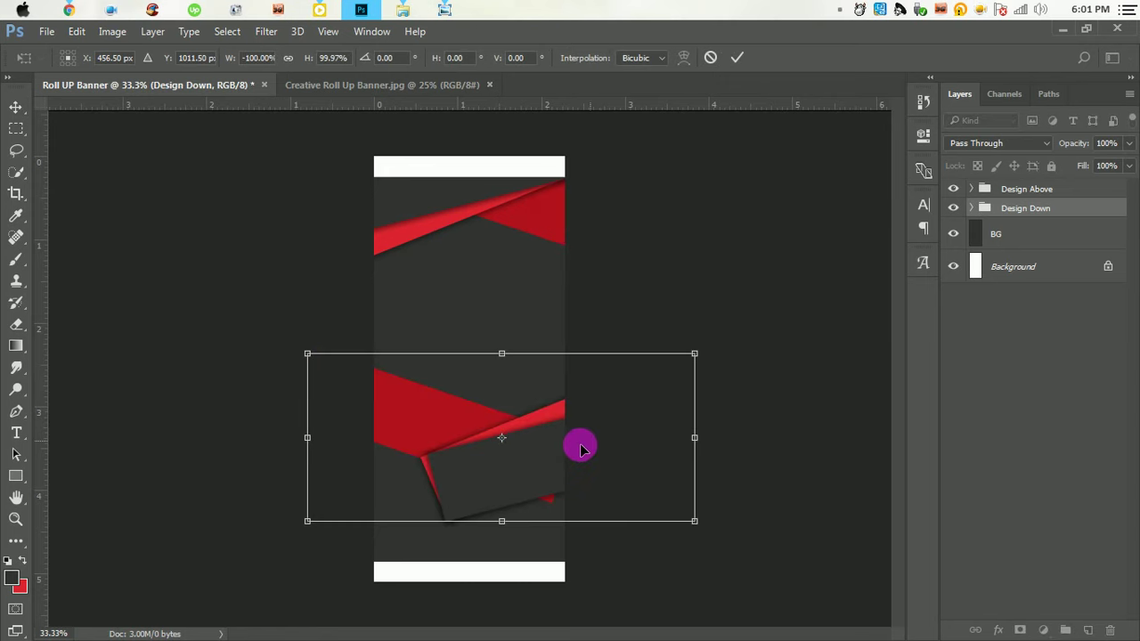
mouse_move(529, 460)
left_mouse_down()
mouse_move(438, 475)
mouse_move(452, 479)
mouse_move(453, 459)
left_mouse_up()
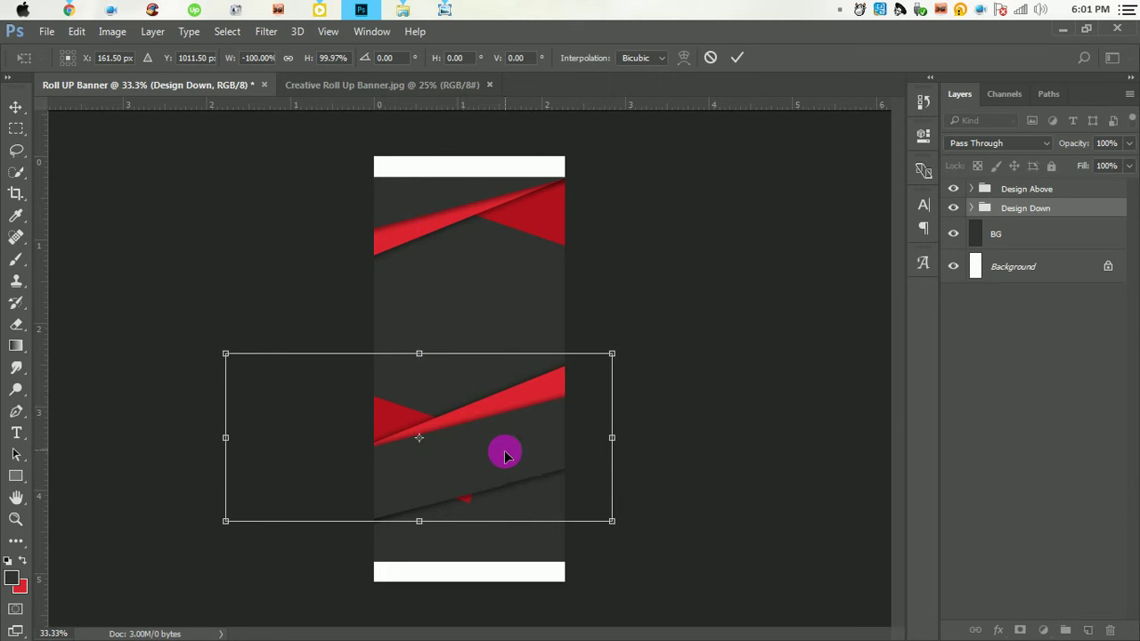
left_click_drag(505, 451, 505, 459)
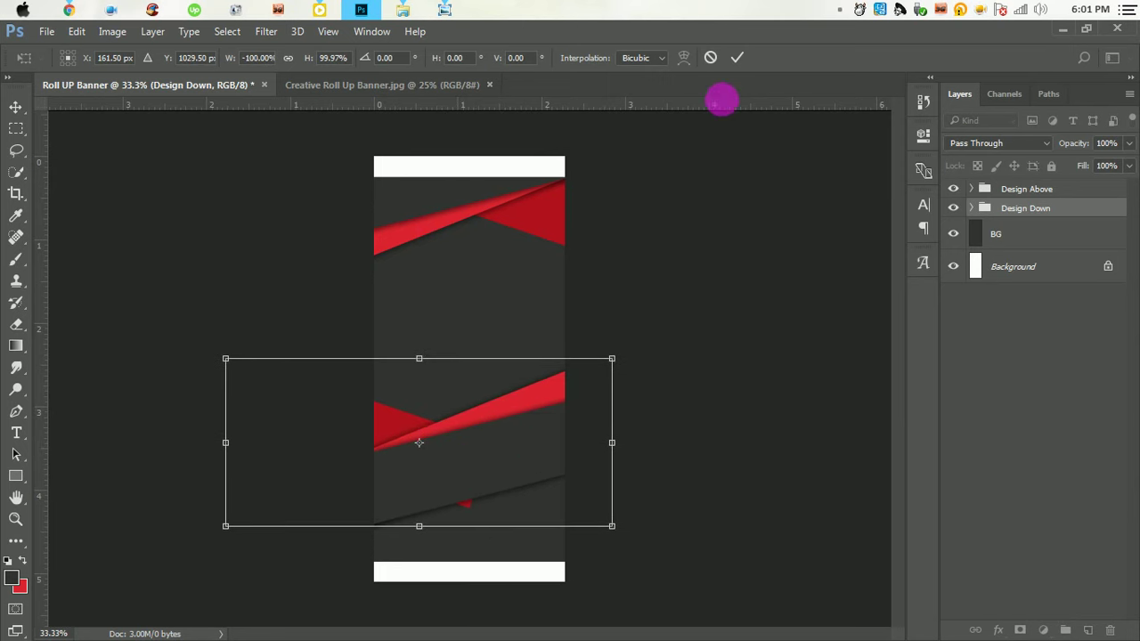
left_click(737, 57)
key("ctrl")
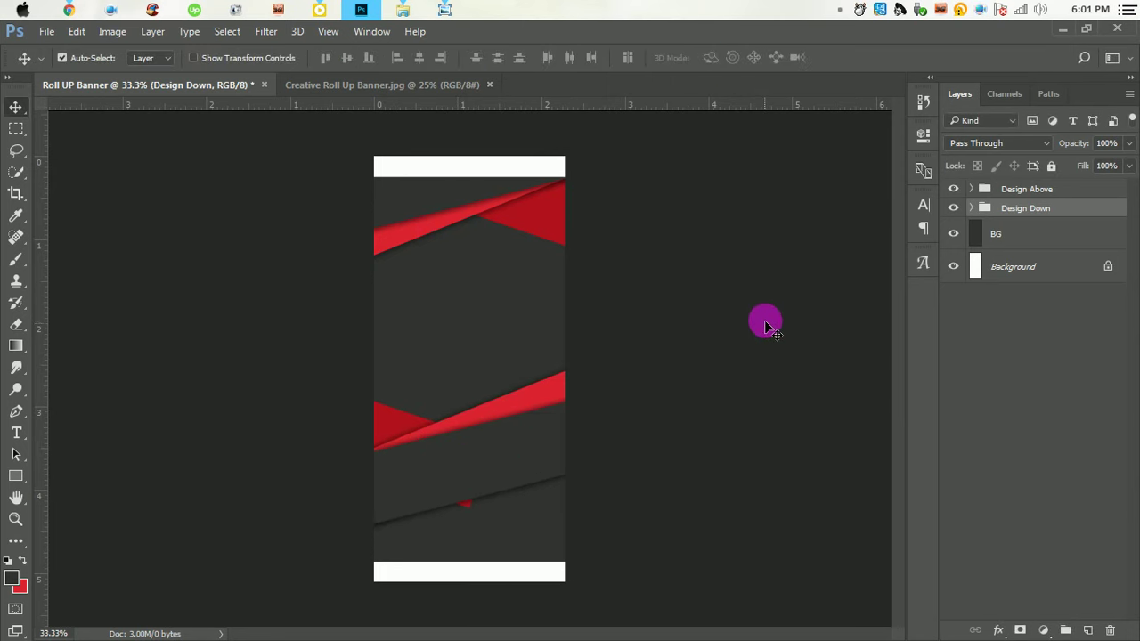
left_click(1022, 190)
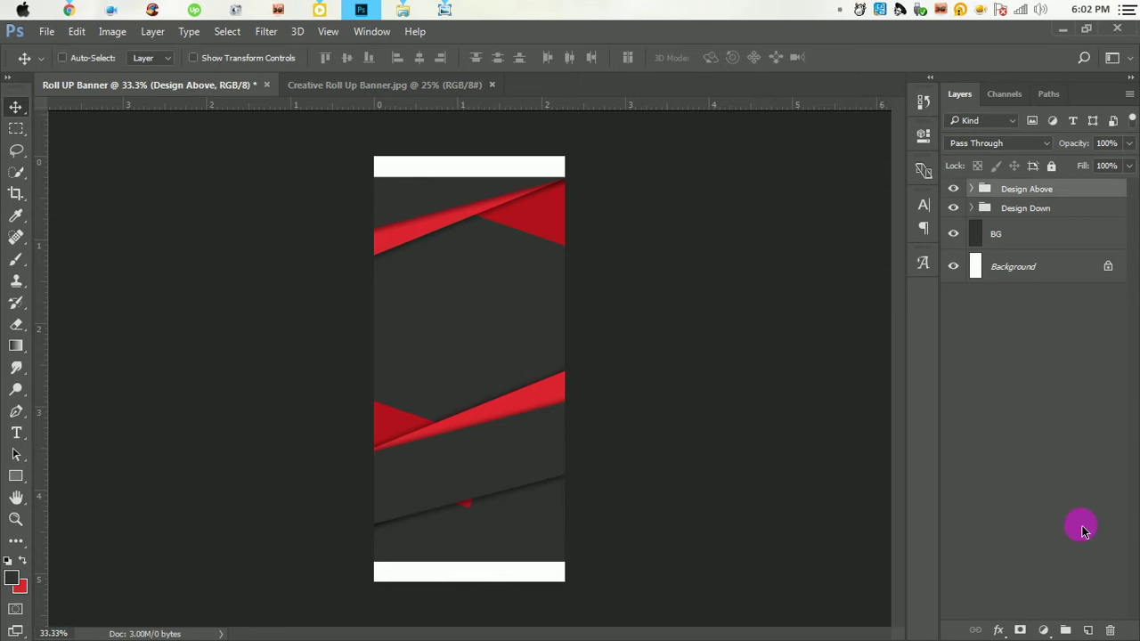
Step: Draw a trial borderless rectangle on a new layer across the lower banner
left_click(1087, 629)
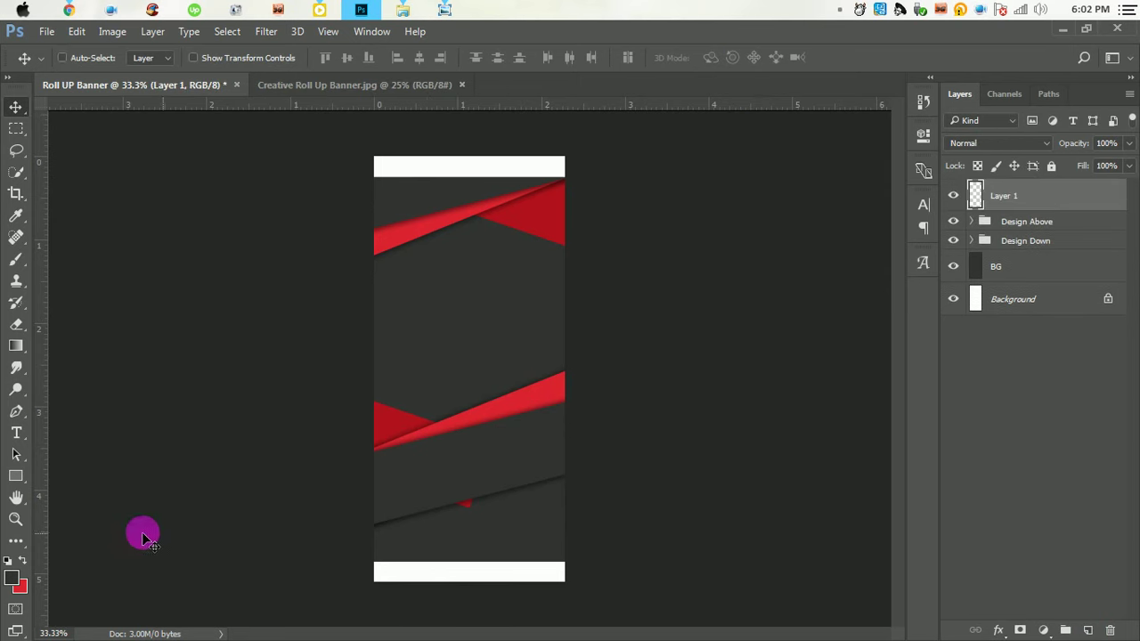
left_click(15, 479)
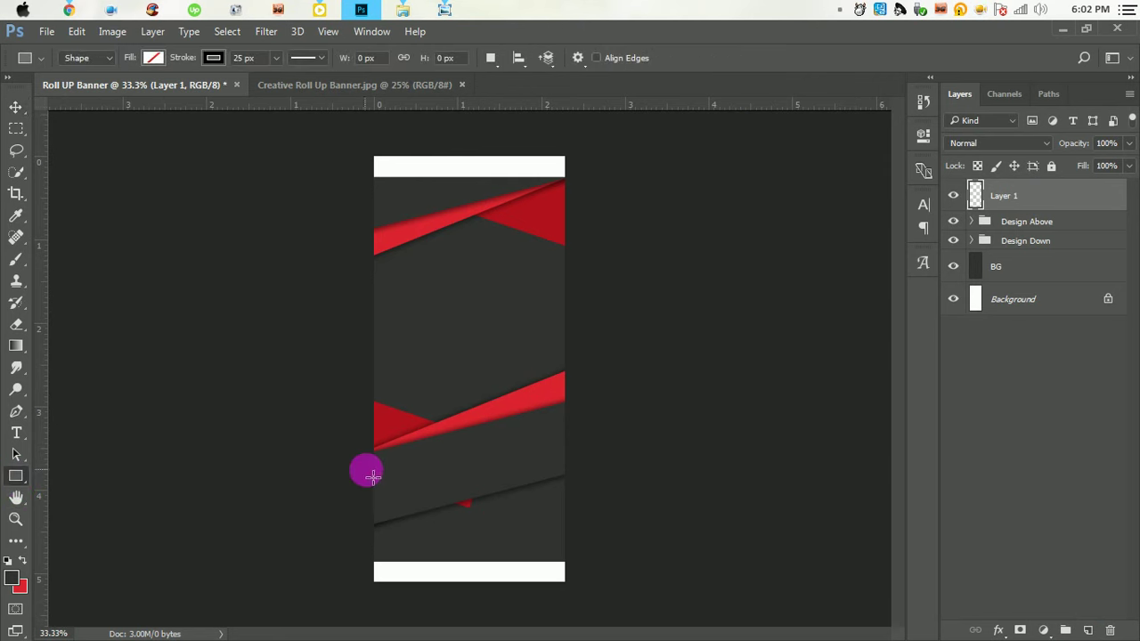
left_click_drag(342, 461, 600, 535)
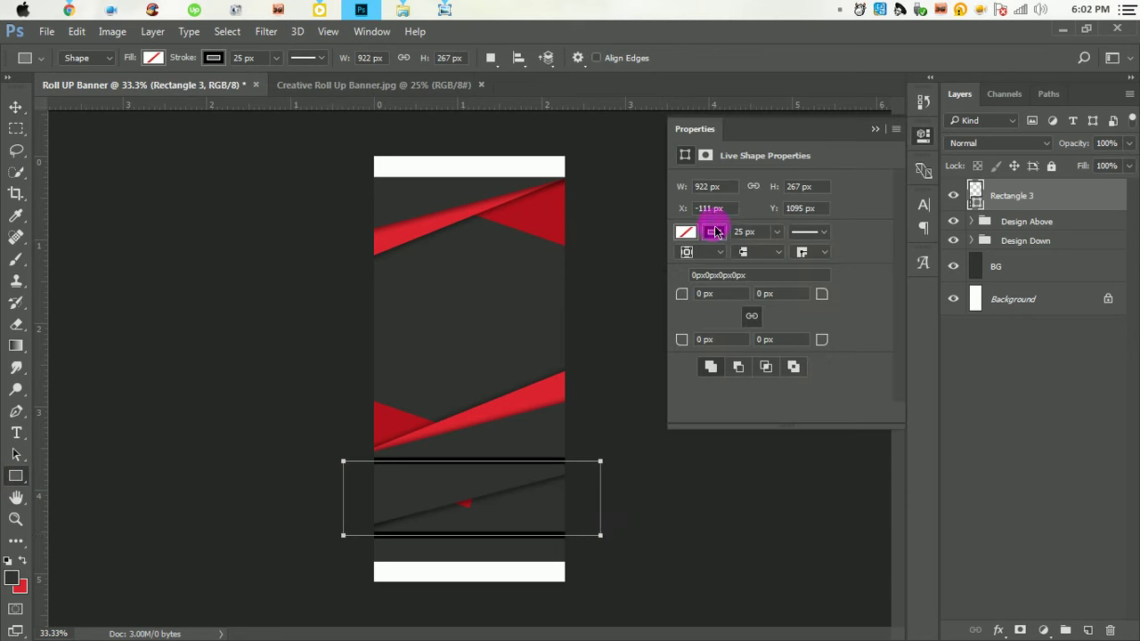
left_click(717, 234)
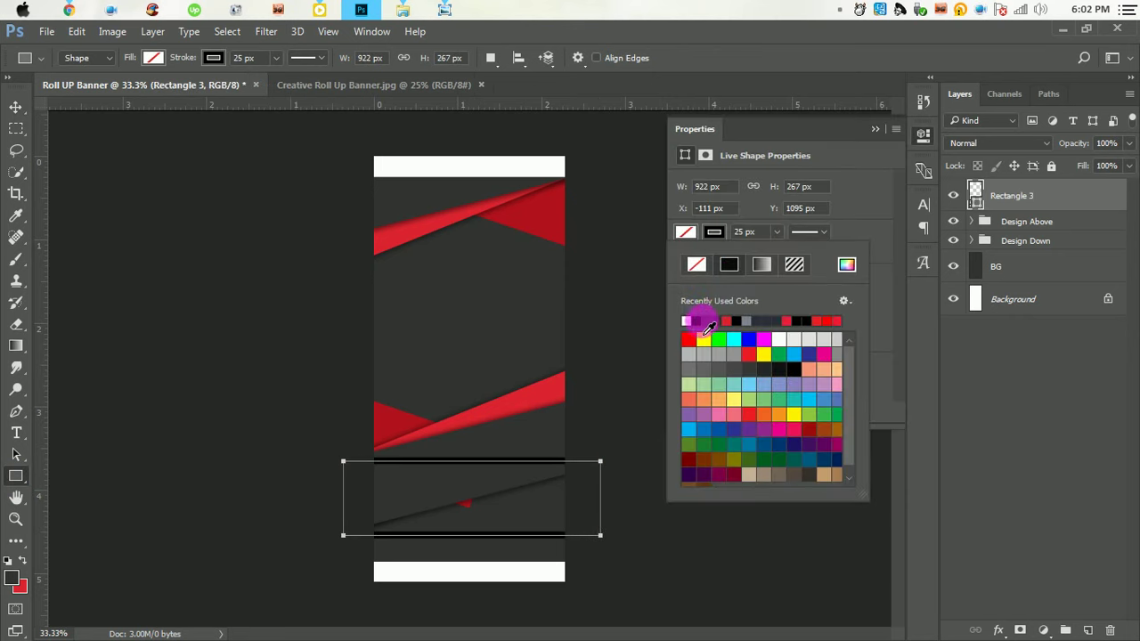
left_click(699, 269)
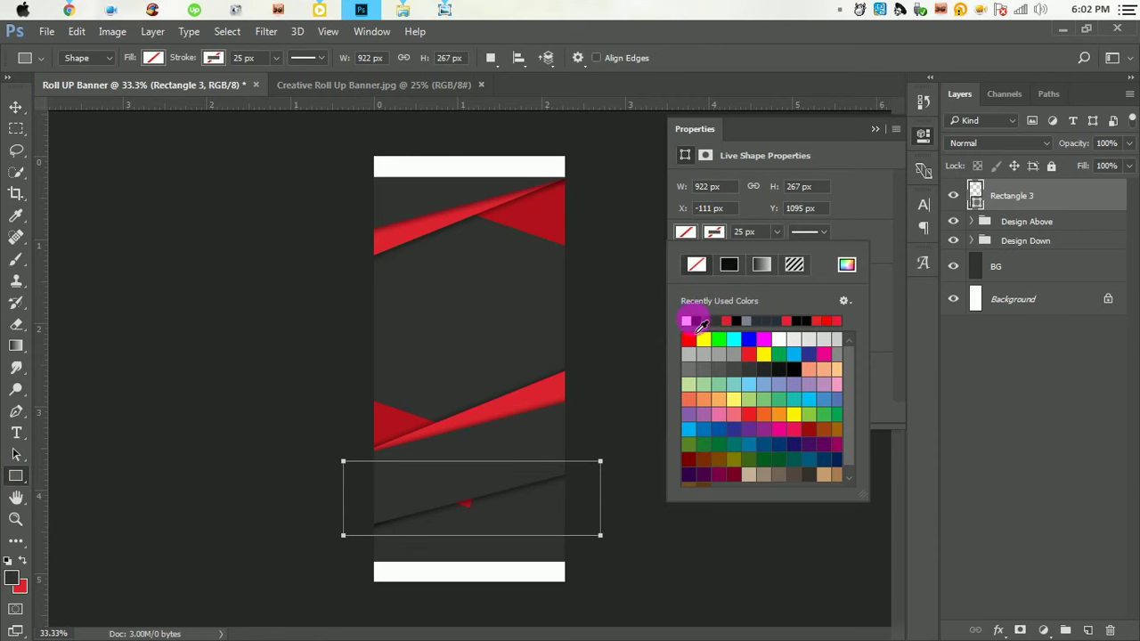
double_click(975, 196)
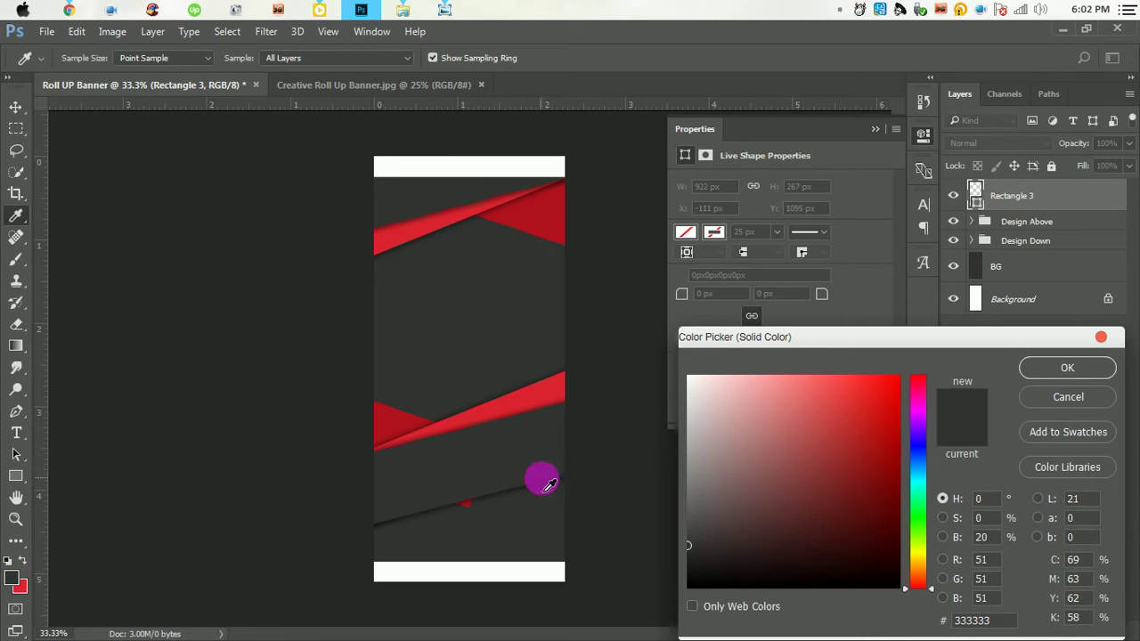
left_click(1060, 398)
Step: Delete the trial Rectangle 3 layer and collapse the Properties panel
left_click(76, 32)
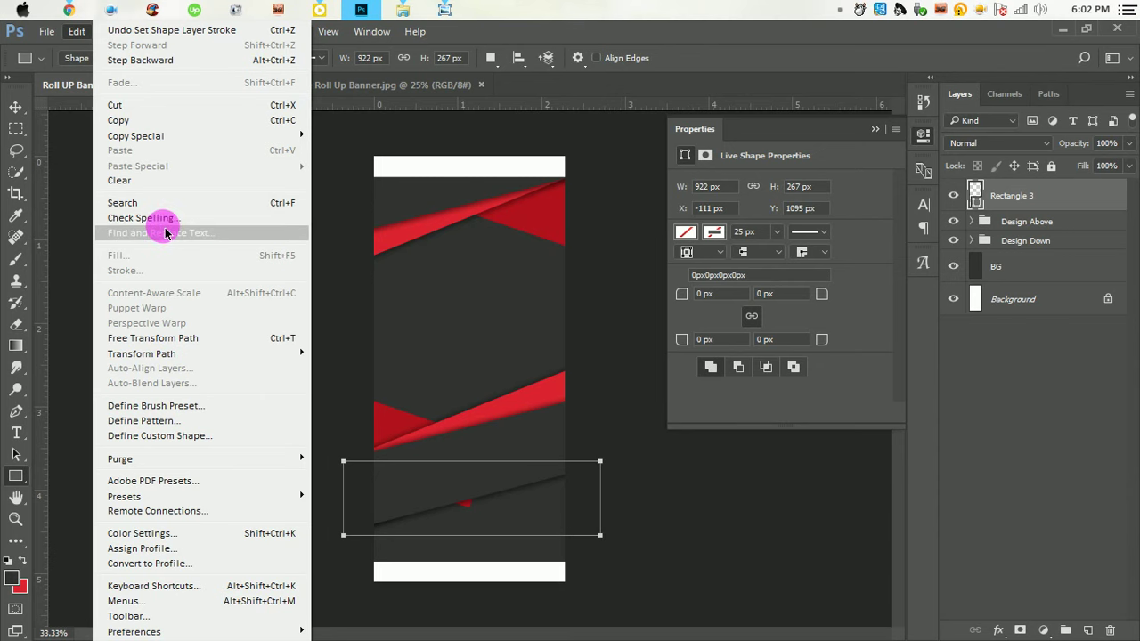
left_click(481, 192)
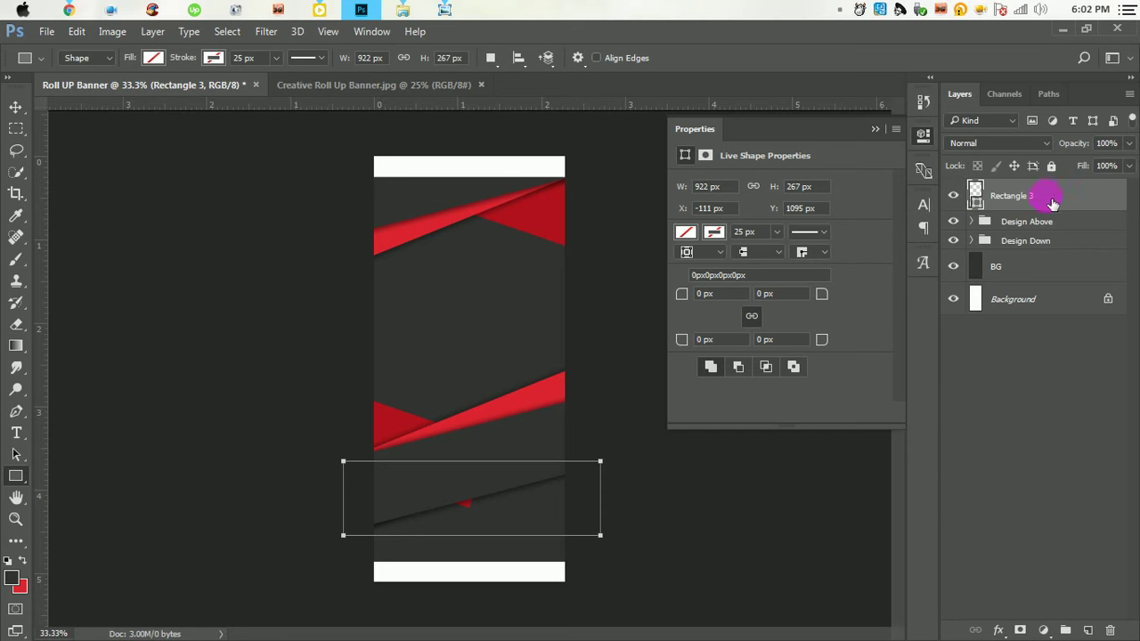
left_click_drag(1053, 204, 1109, 630)
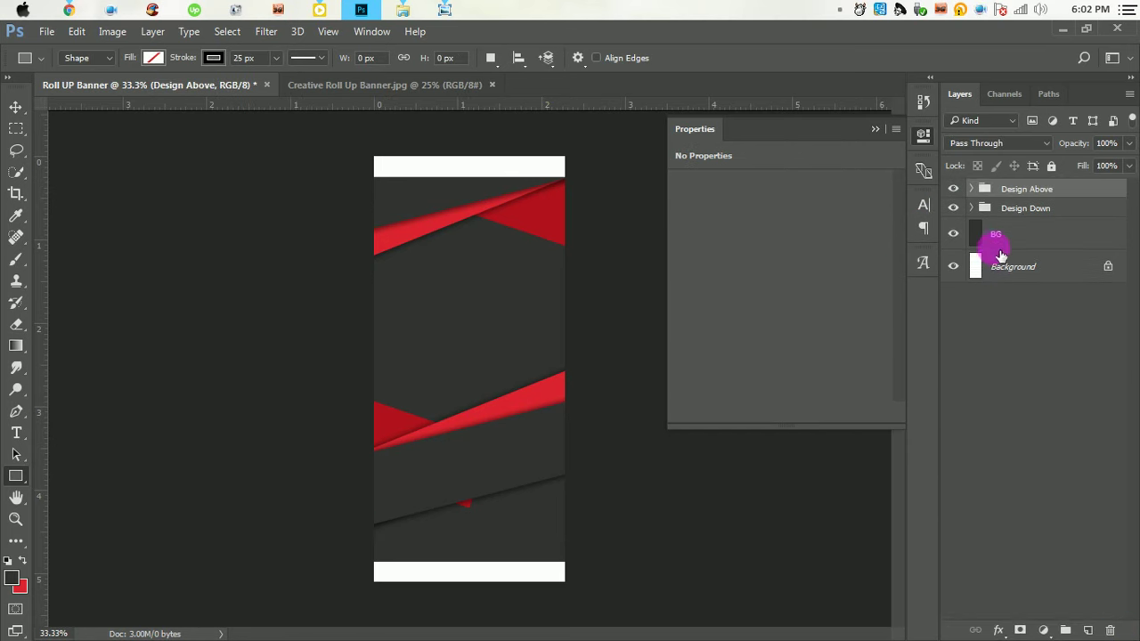
left_click(877, 129)
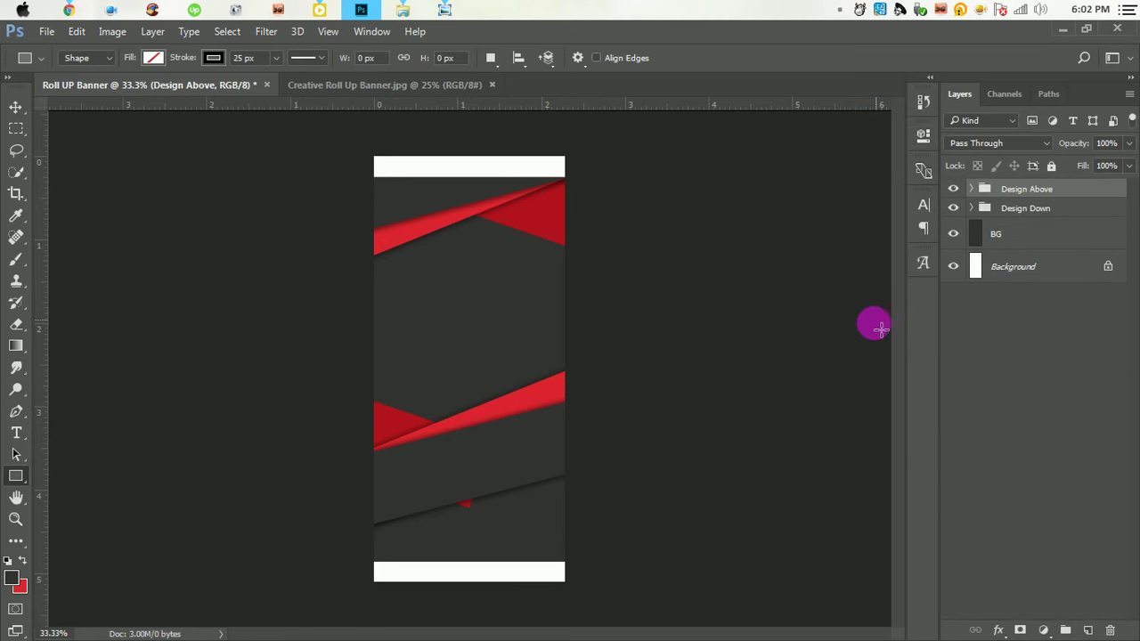
Step: Draw a new rectangle across the lower banner with #333333 fill and no stroke
left_click(1087, 629)
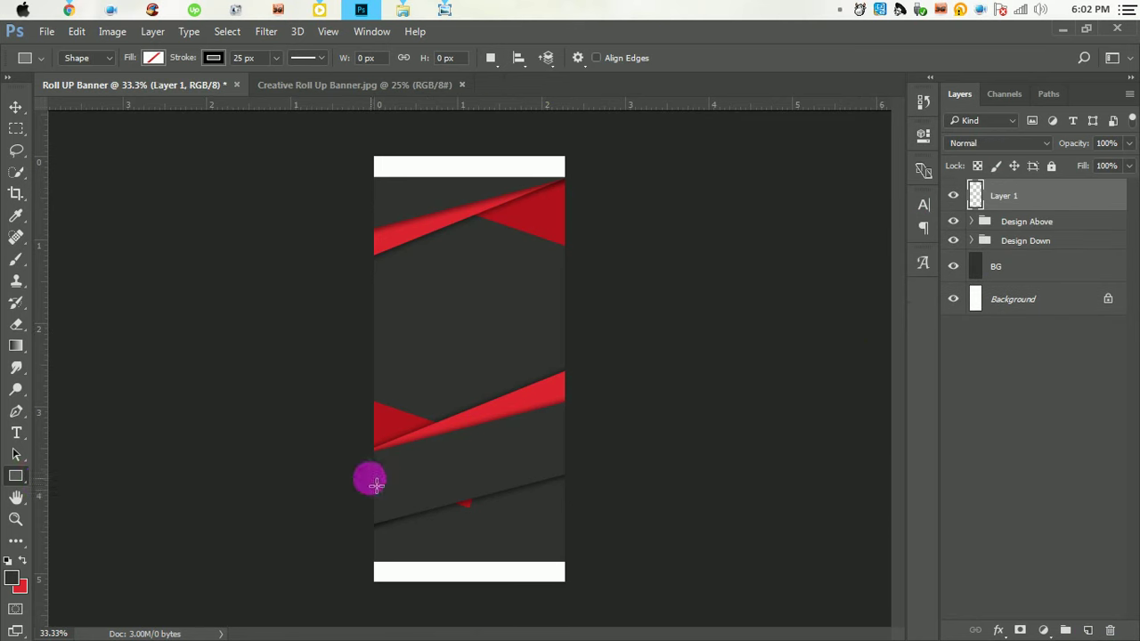
left_click_drag(342, 469, 599, 537)
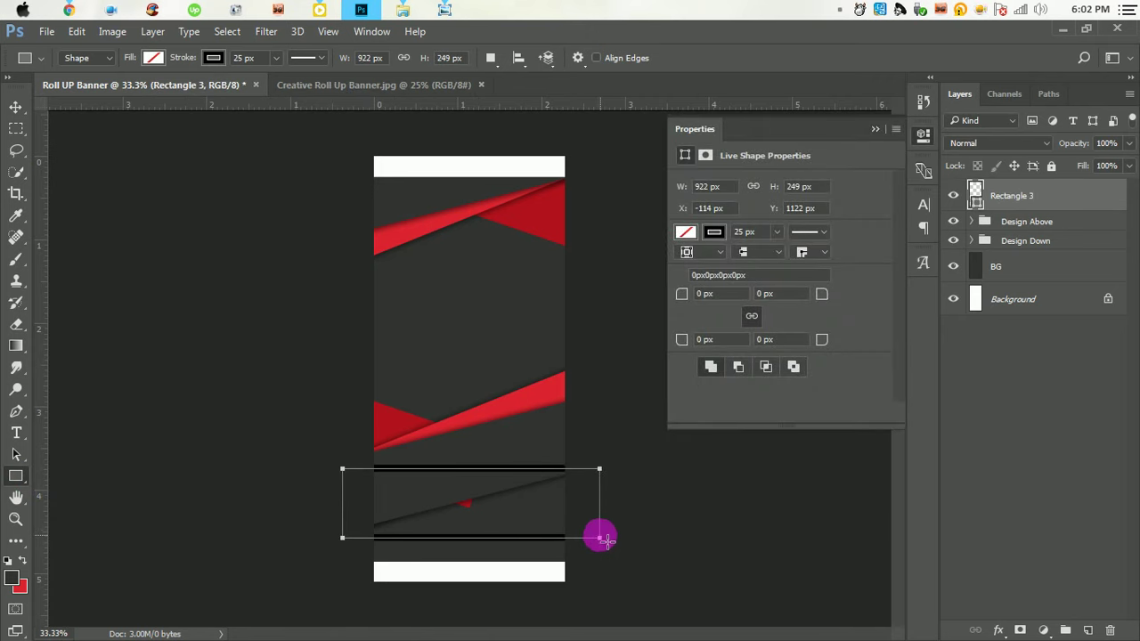
left_click(685, 232)
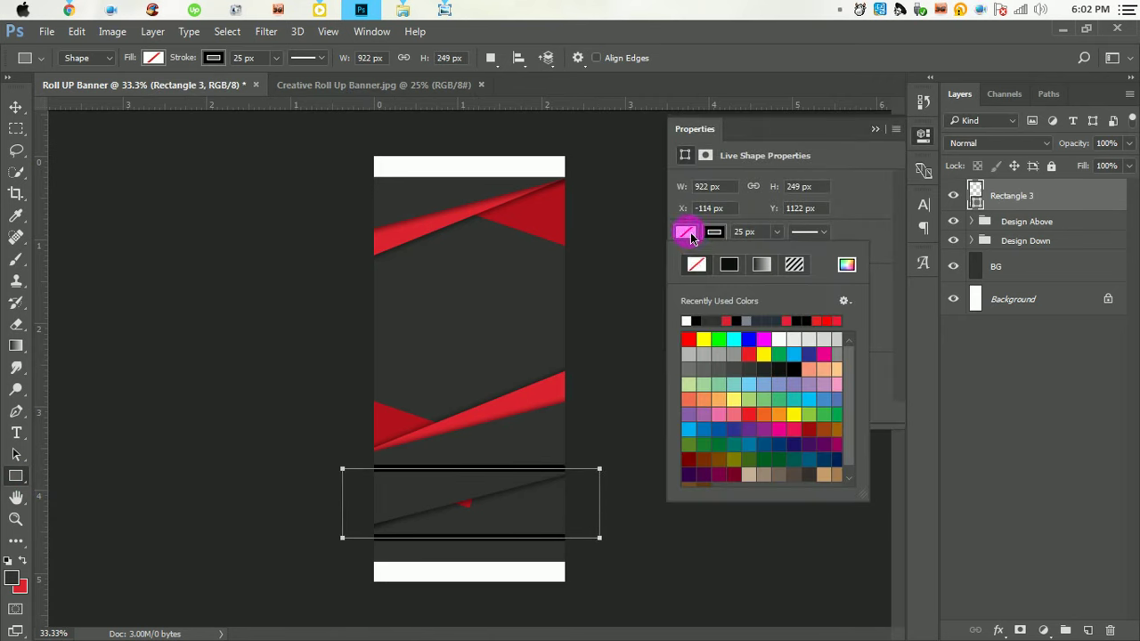
left_click(712, 323)
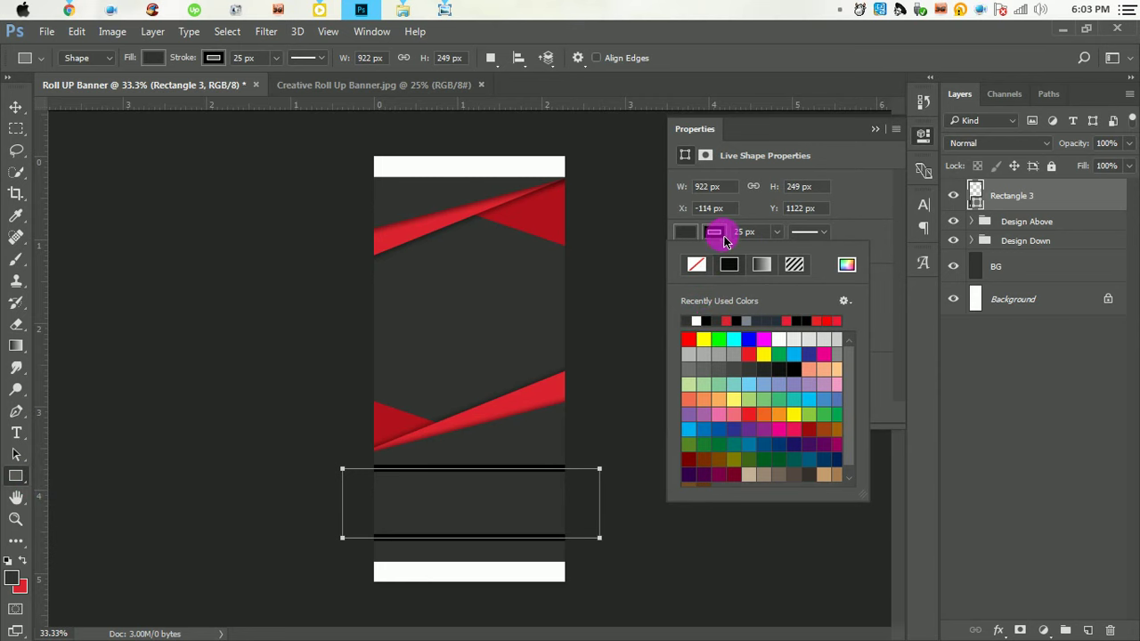
left_click(705, 267)
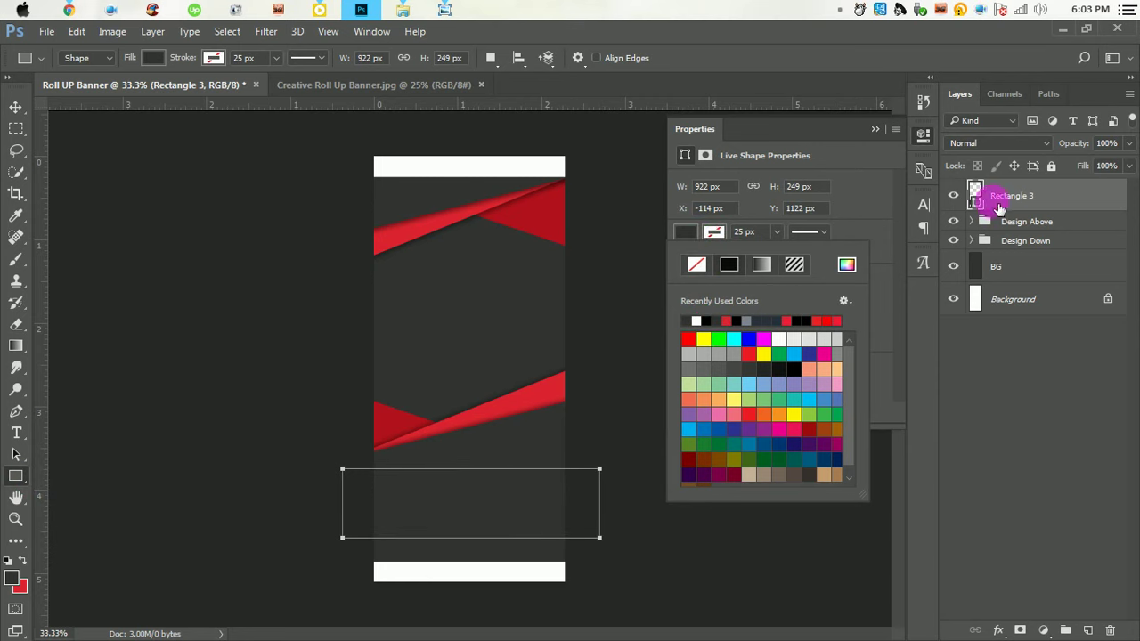
double_click(976, 198)
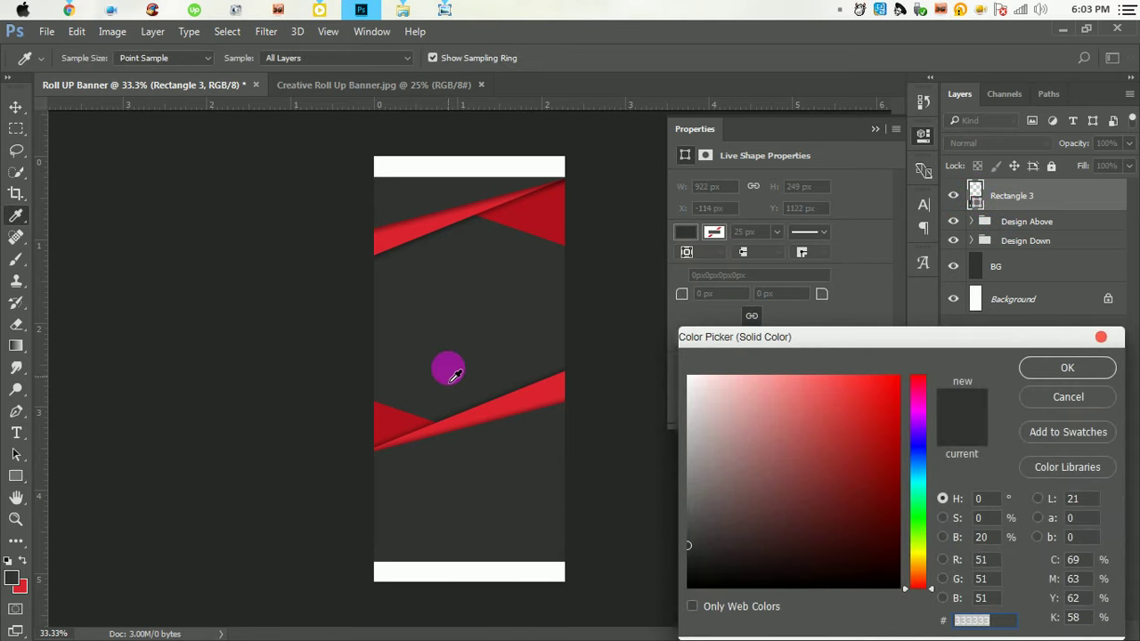
left_click(1068, 369)
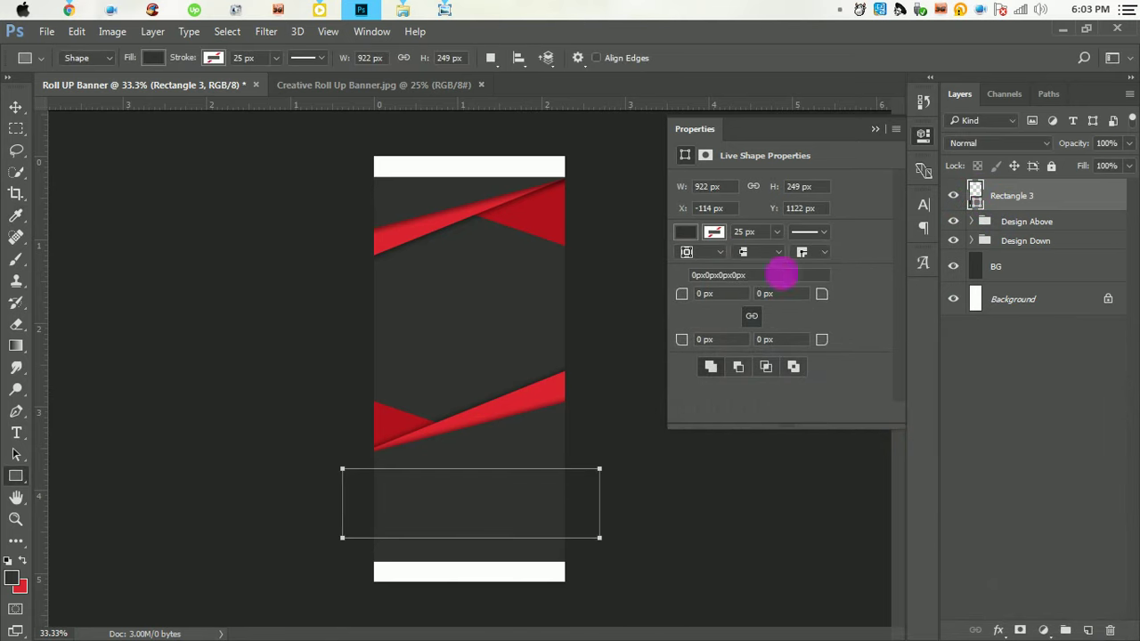
left_click(875, 130)
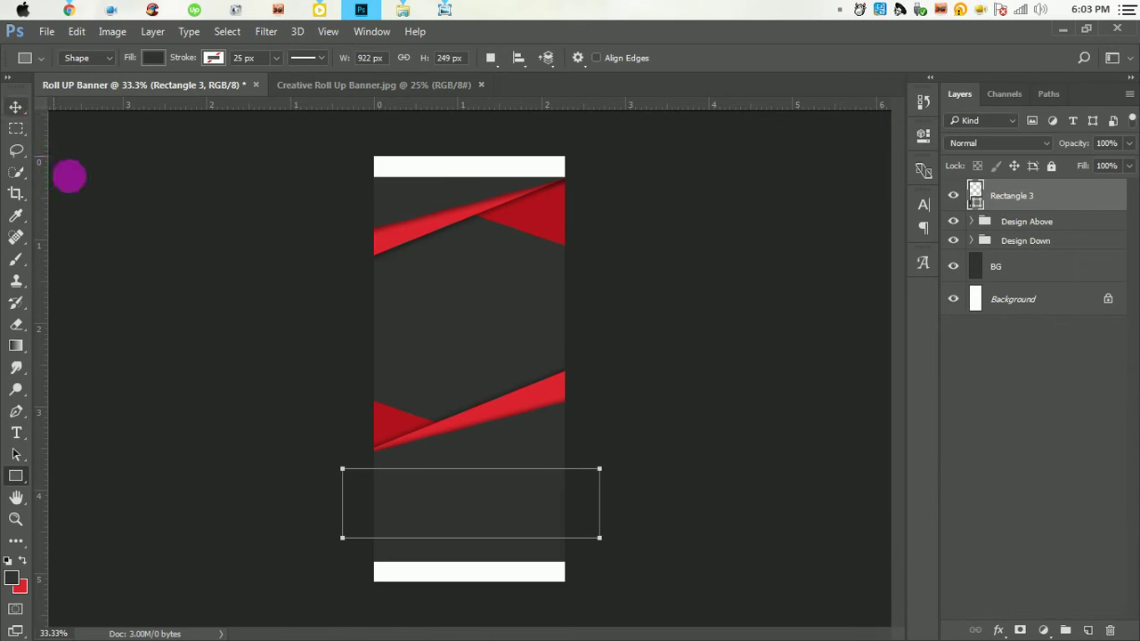
Step: Scale Rectangle 3 to about 140% (1293 × 349 px) so it extends past both sides
key("ctrl+t")
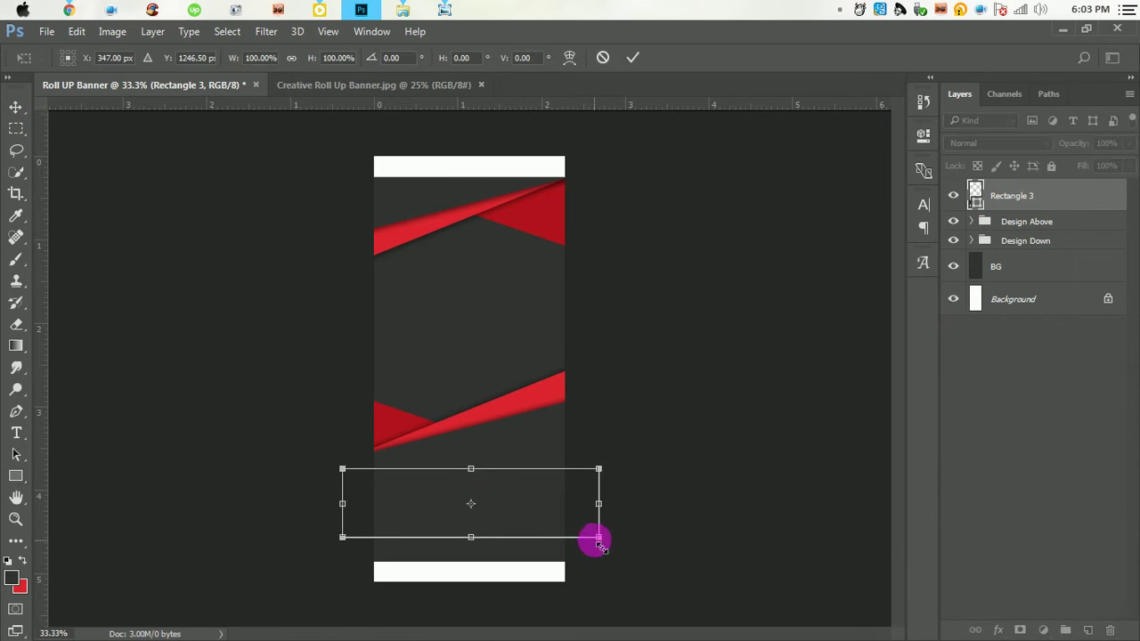
left_click_drag(598, 538, 650, 551)
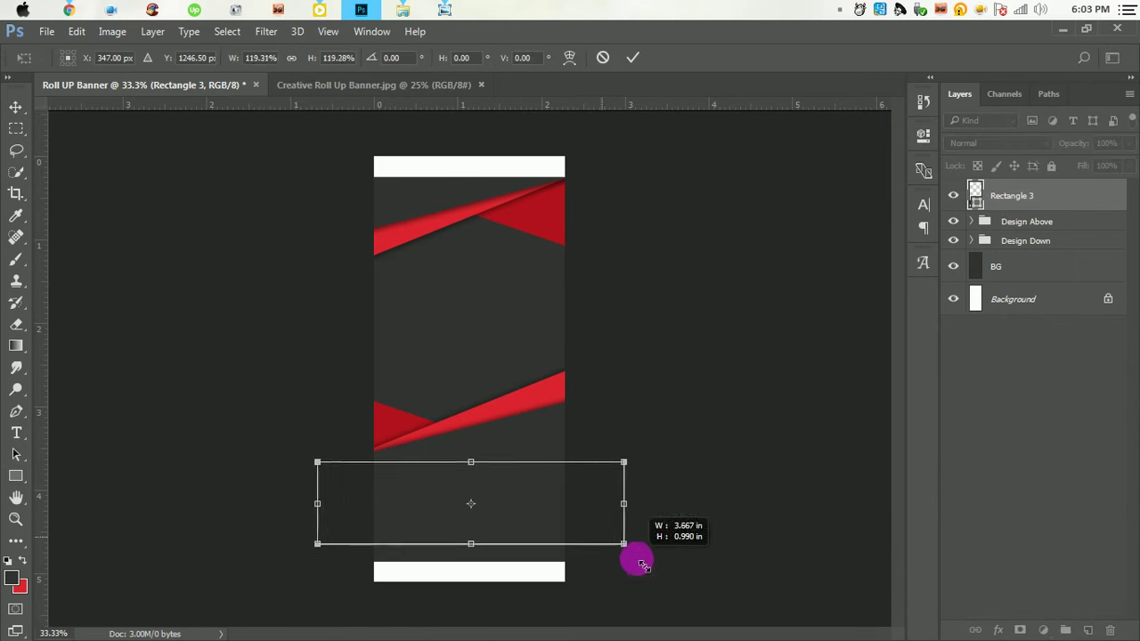
left_click(633, 58)
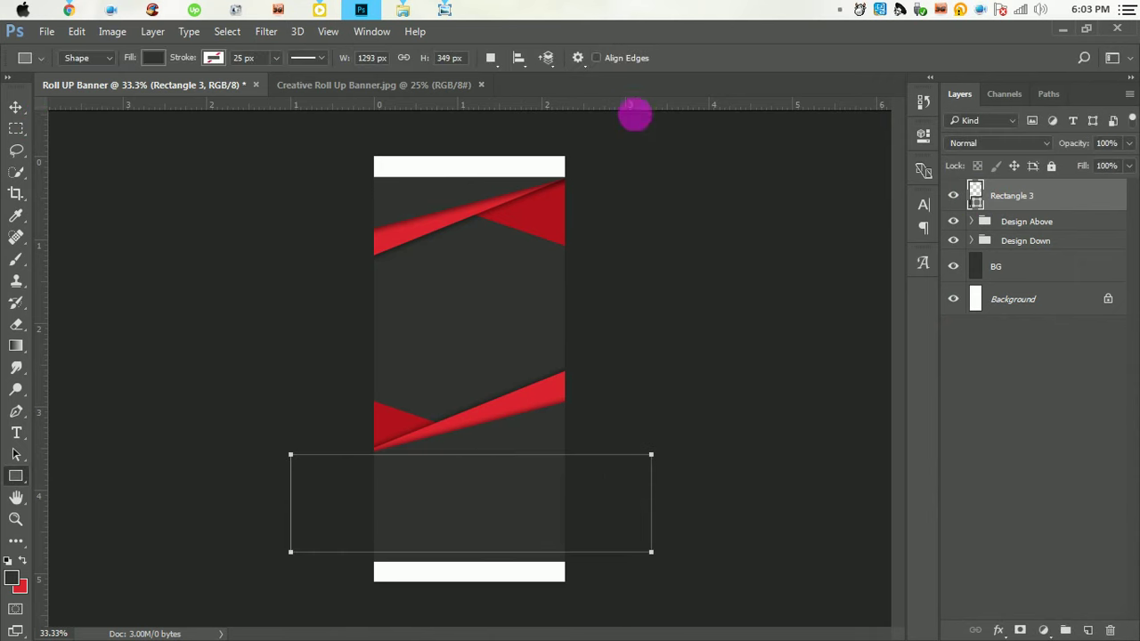
left_click(25, 108)
left_click(1038, 221)
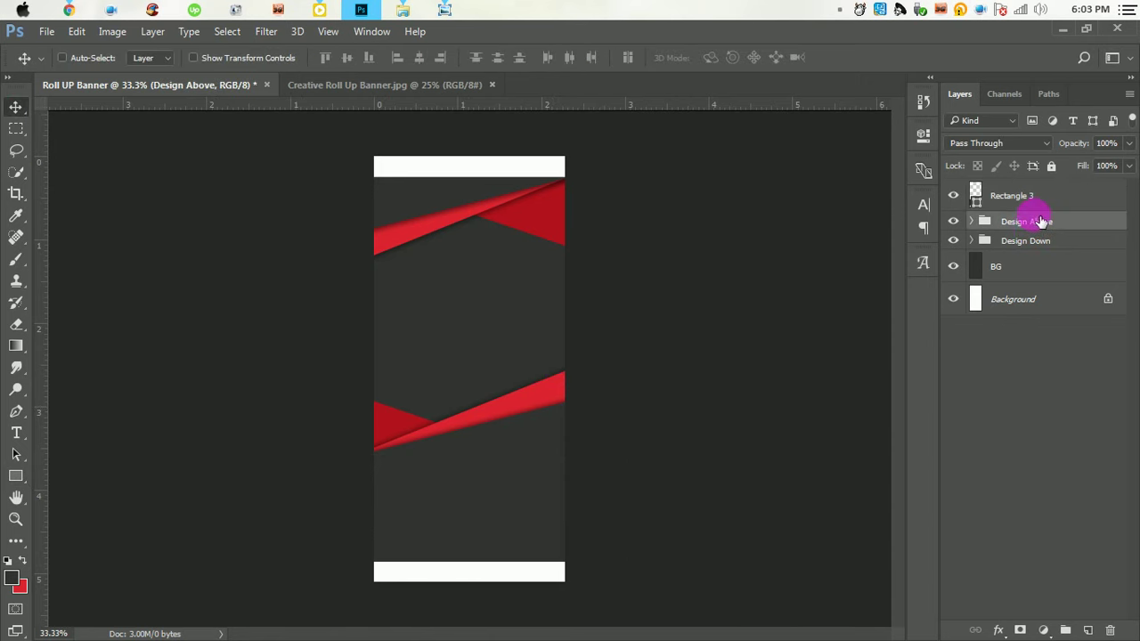
left_click(1046, 204)
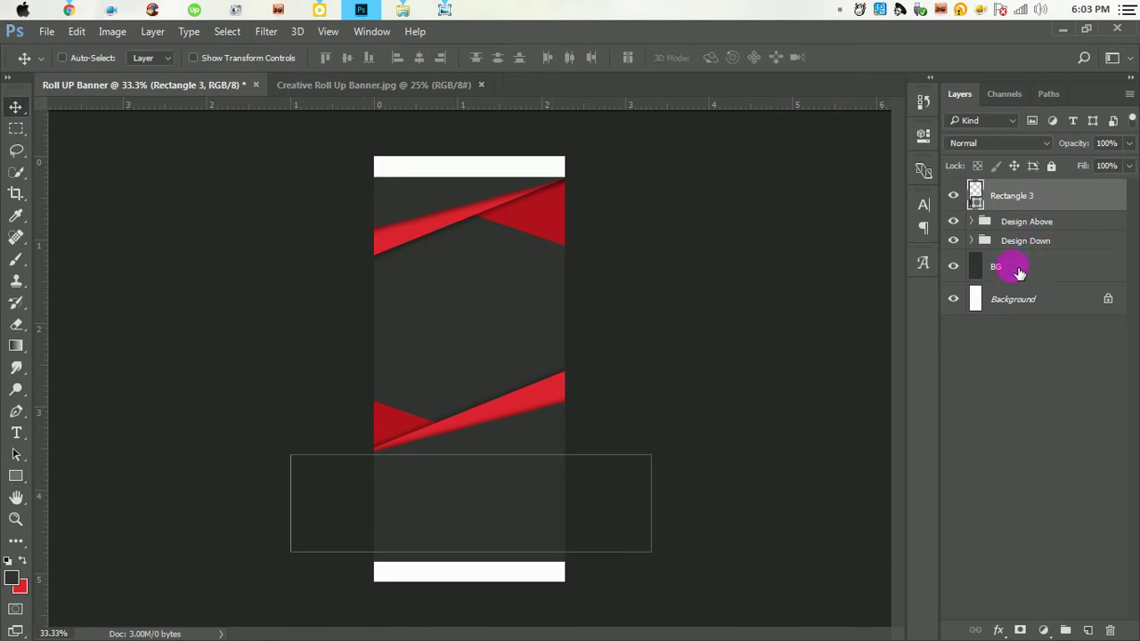
Step: Add an empty Layer 1 above Rectangle 3 and browse to the Stock Image folder
left_click(1087, 630)
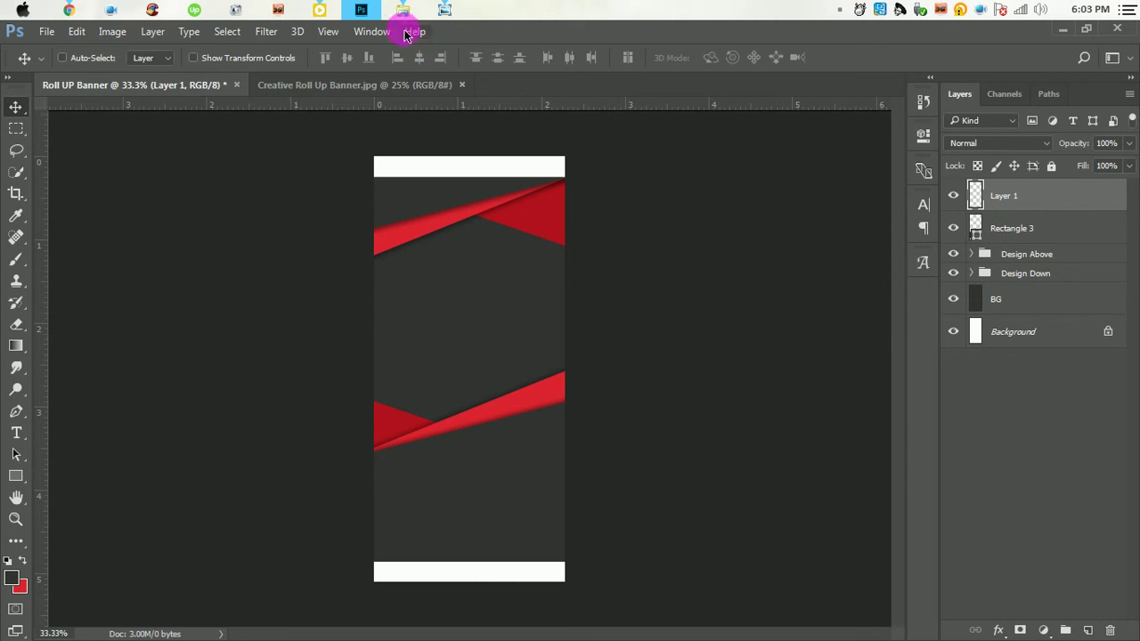
key("super")
key("Escape")
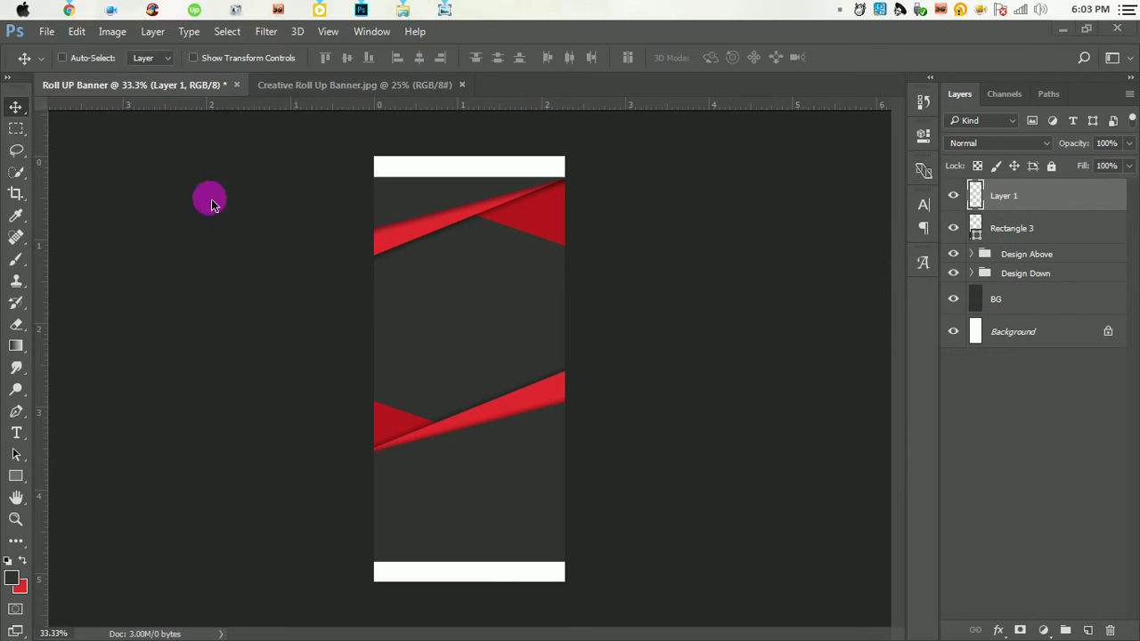
key("super+e")
left_click(298, 344)
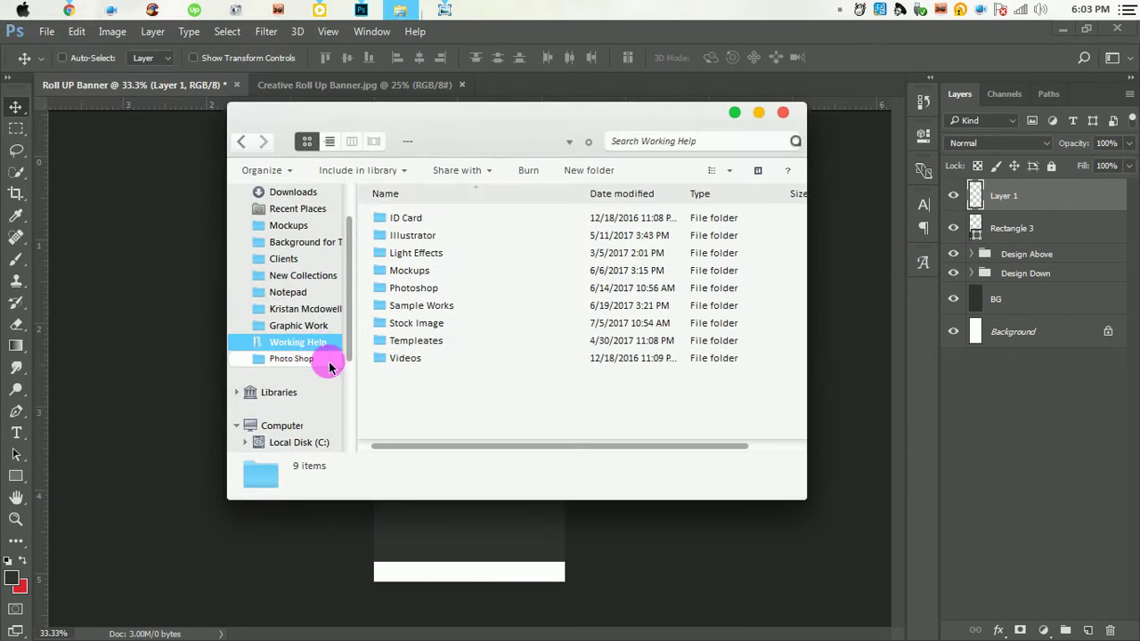
left_click(329, 362)
left_click(308, 344)
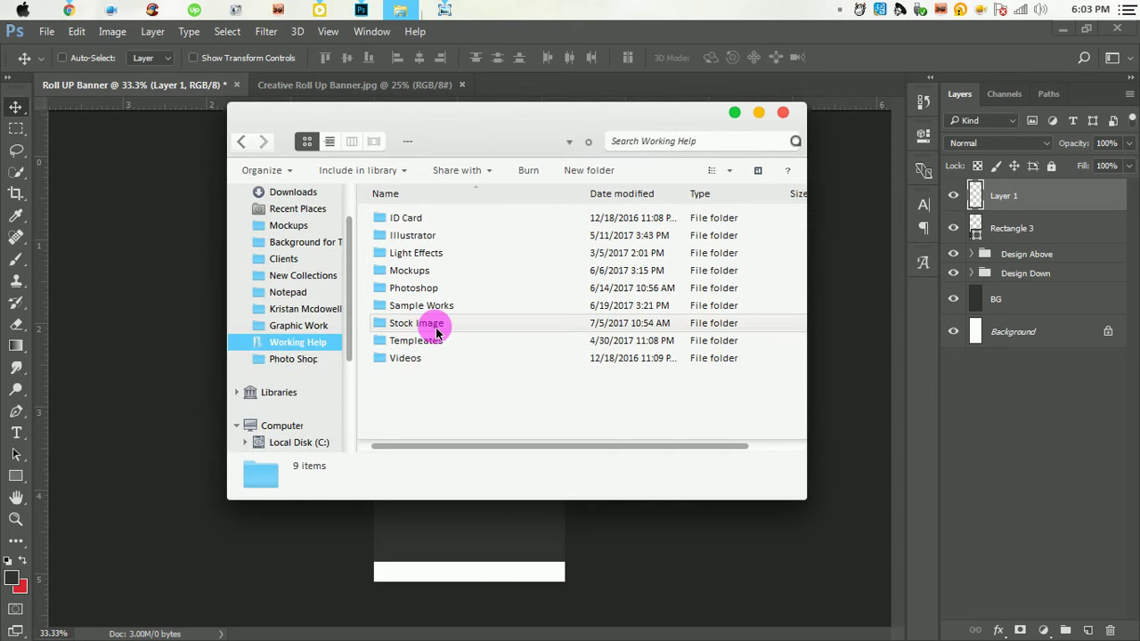
double_click(436, 328)
left_click(415, 342)
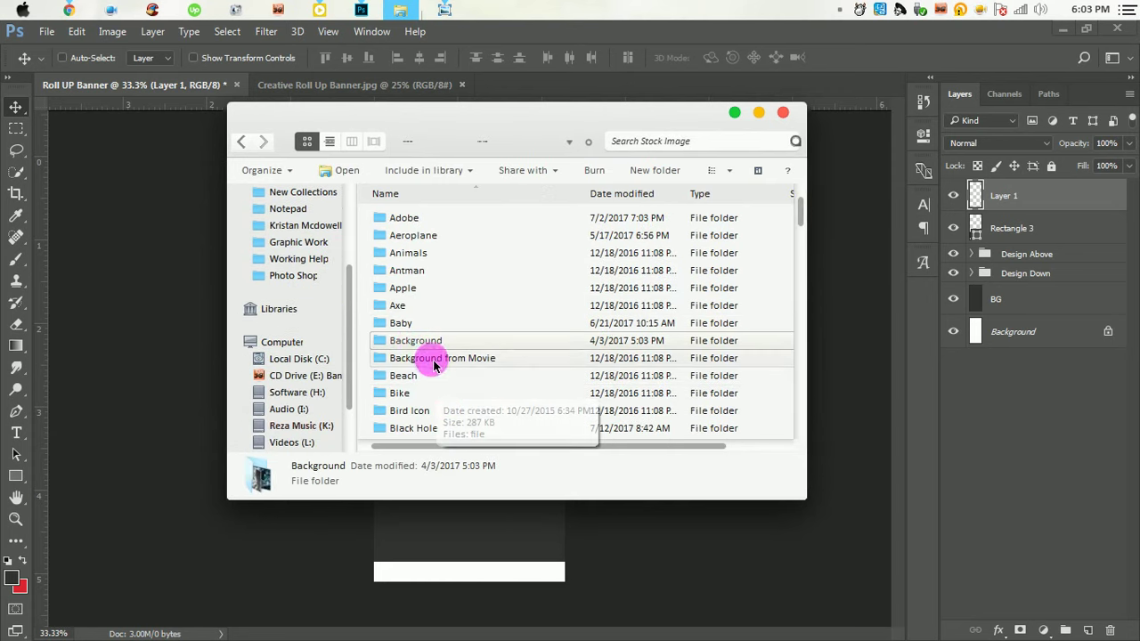
Step: Open the City folder and scroll its thumbnails to the Winter-In-New-York-City-Wallpaper image
key("c")
key("c")
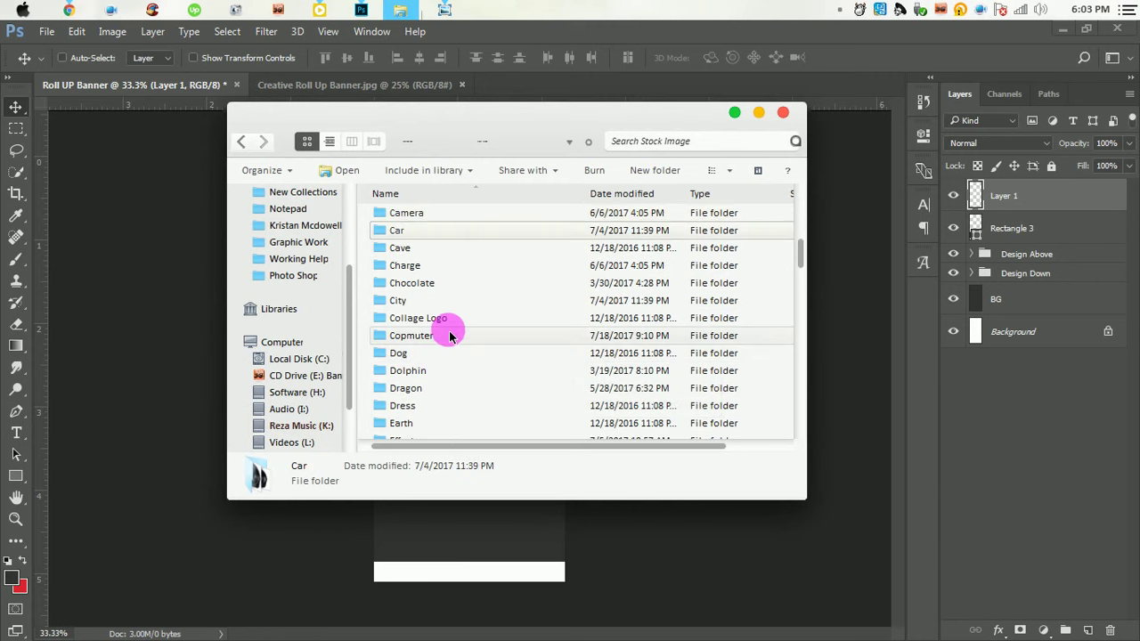
key("c")
key("c")
key("c")
double_click(425, 300)
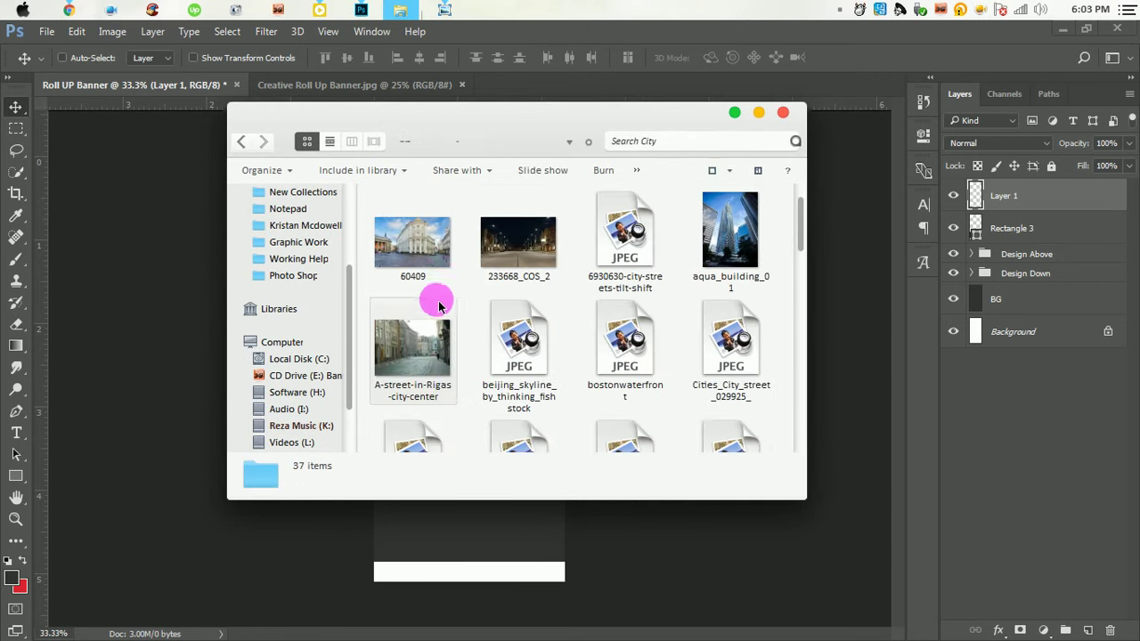
scroll(530, 307, "down", 2)
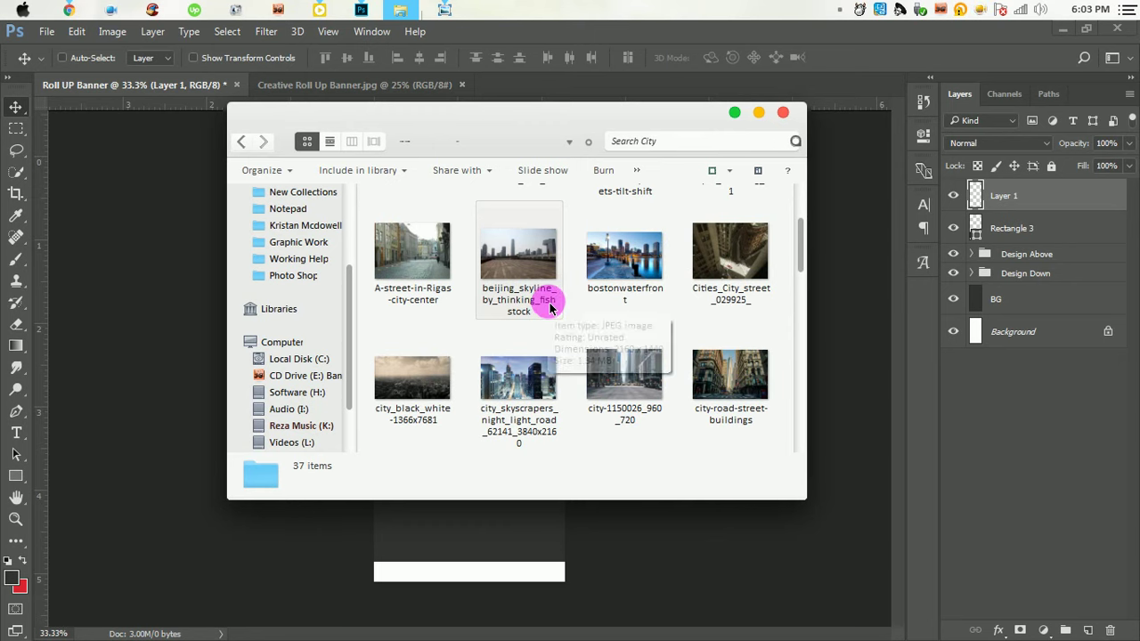
scroll(534, 302, "down", 2)
left_click(521, 312)
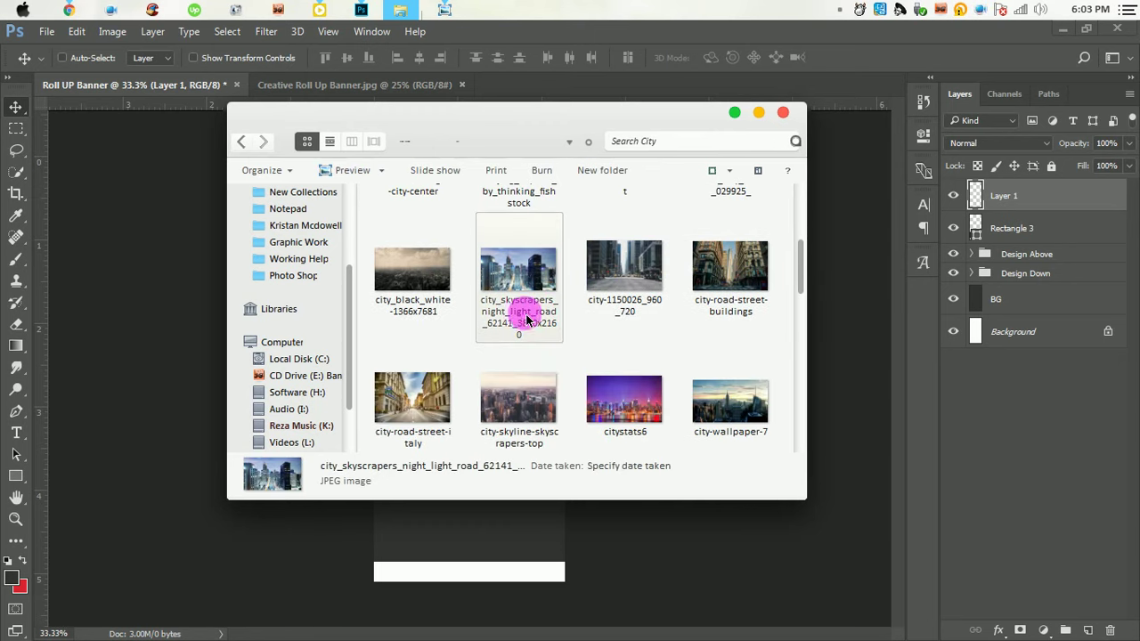
scroll(611, 308, "down", 2)
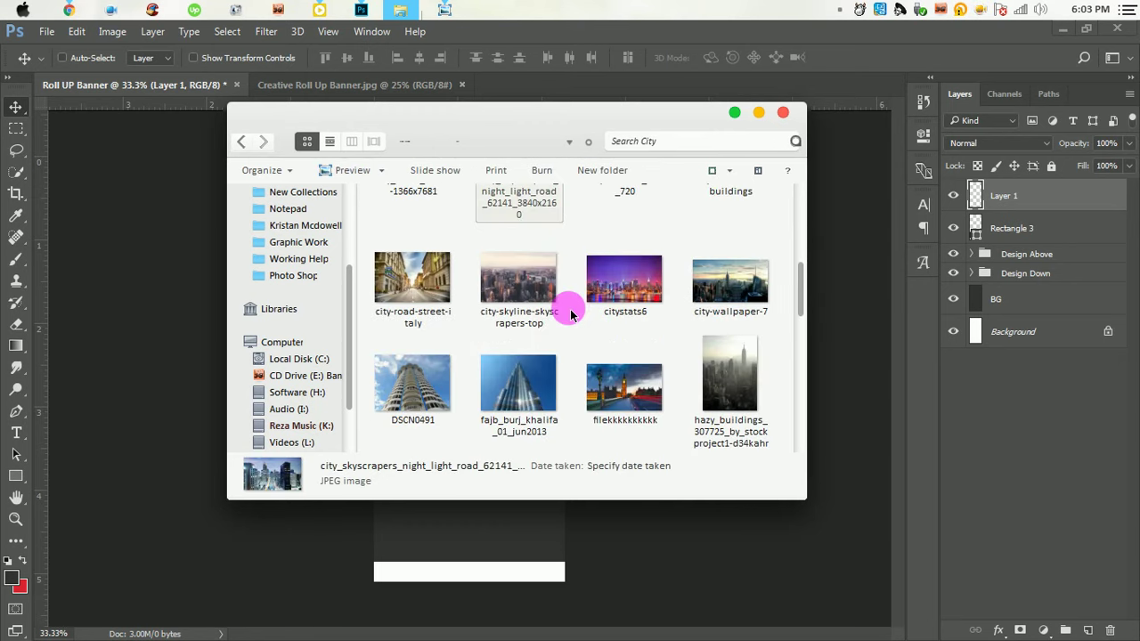
scroll(570, 314, "down", 2)
scroll(571, 315, "down", 2)
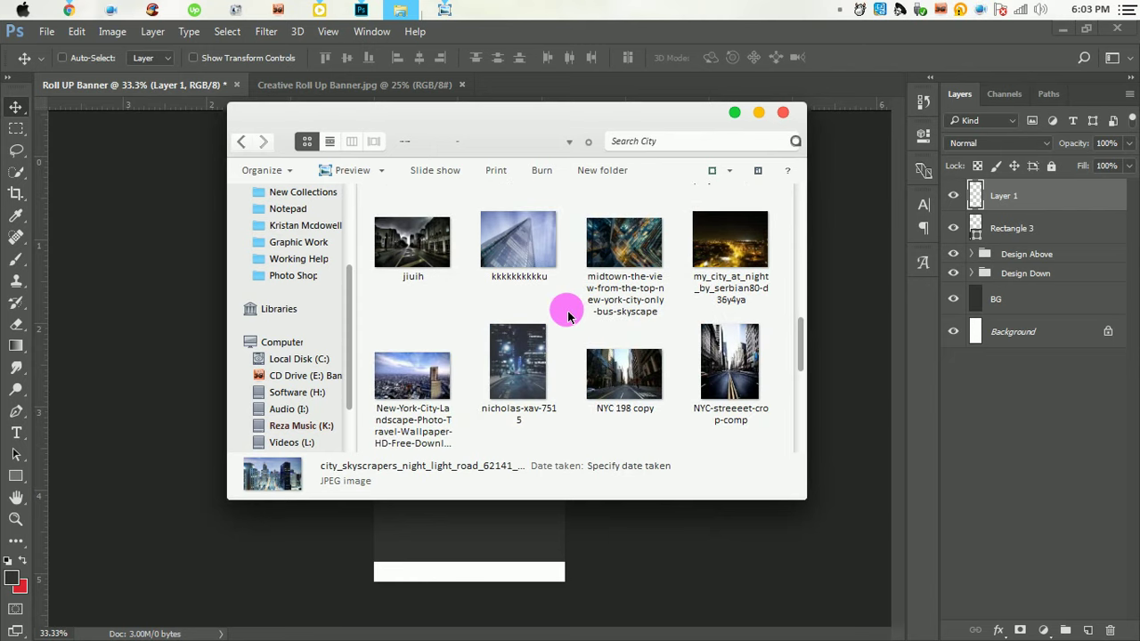
scroll(569, 316, "down", 2)
scroll(568, 316, "down", 2)
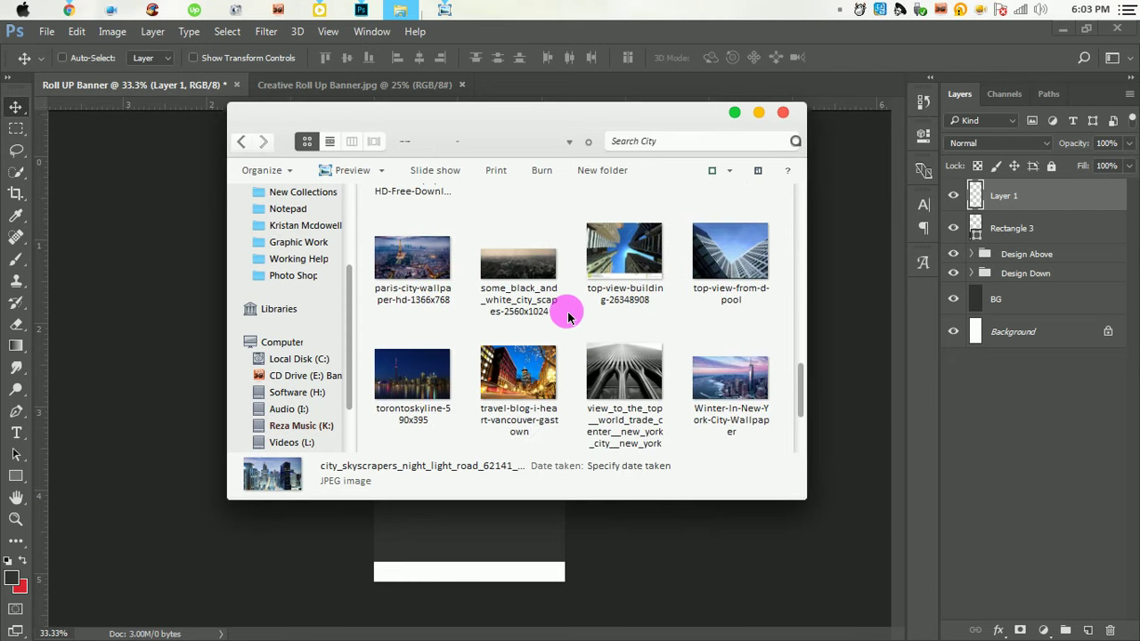
scroll(567, 316, "down", 2)
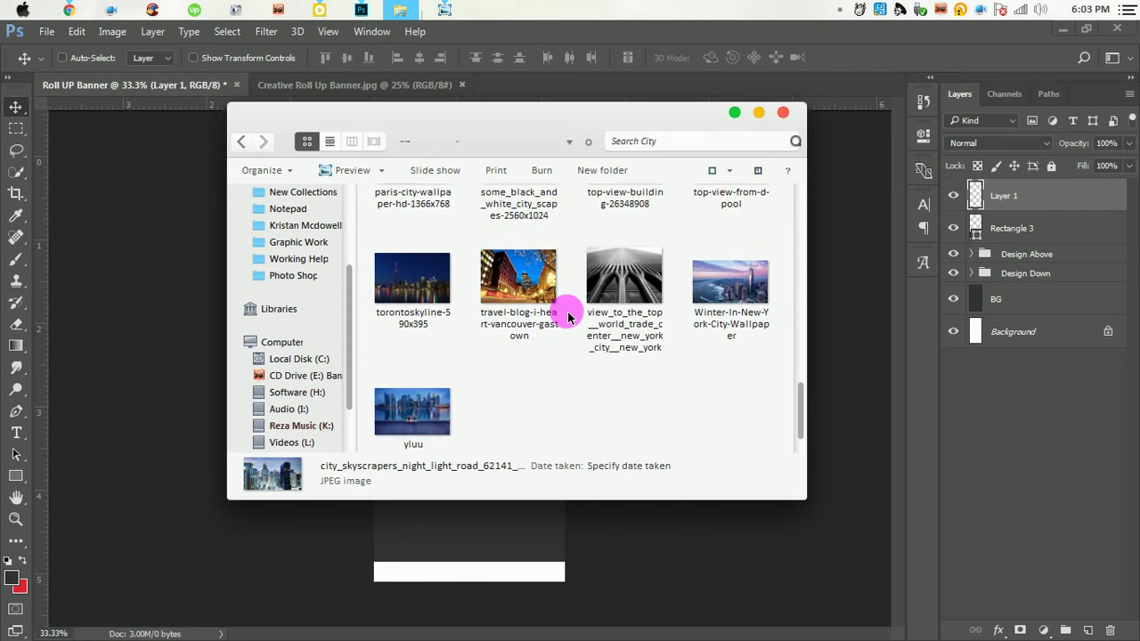
scroll(567, 316, "up", 2)
scroll(567, 316, "up", 2)
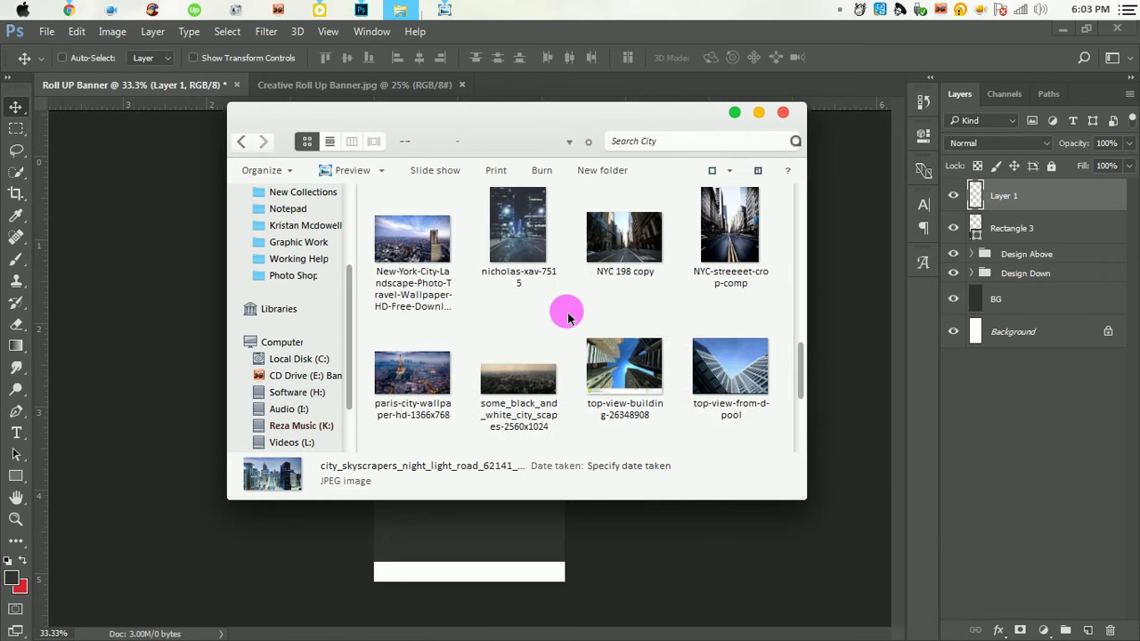
scroll(568, 318, "down", 2)
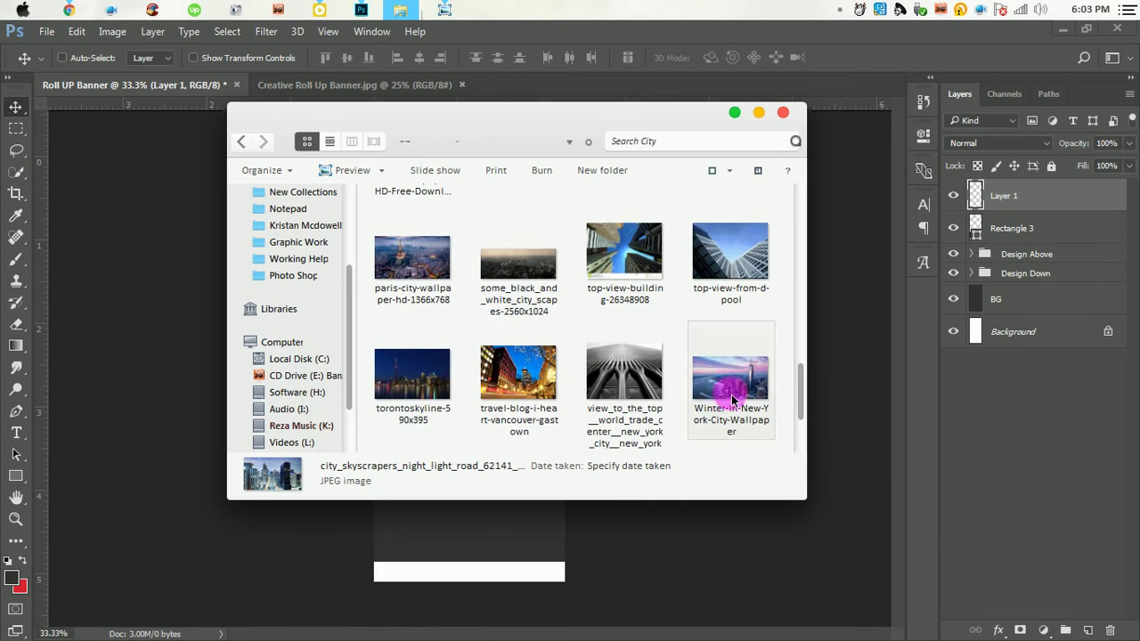
Step: Place the Winter-In-New-York-City-Wallpaper photo at about 18.6% across the banner's upper middle
left_click_drag(732, 393, 247, 356)
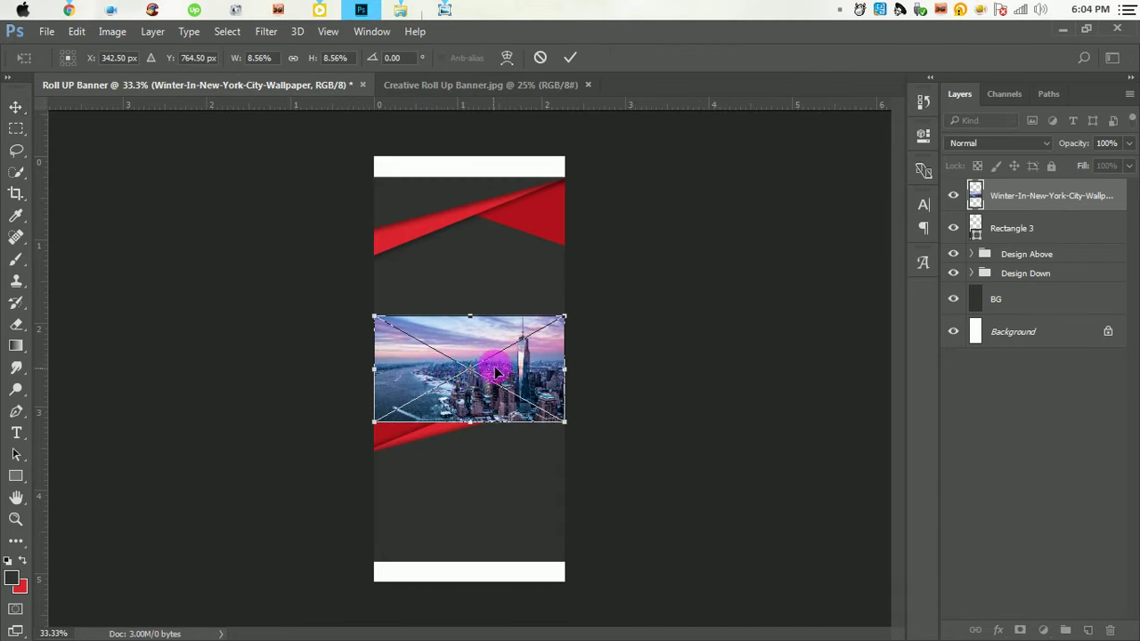
left_click_drag(497, 372, 501, 264)
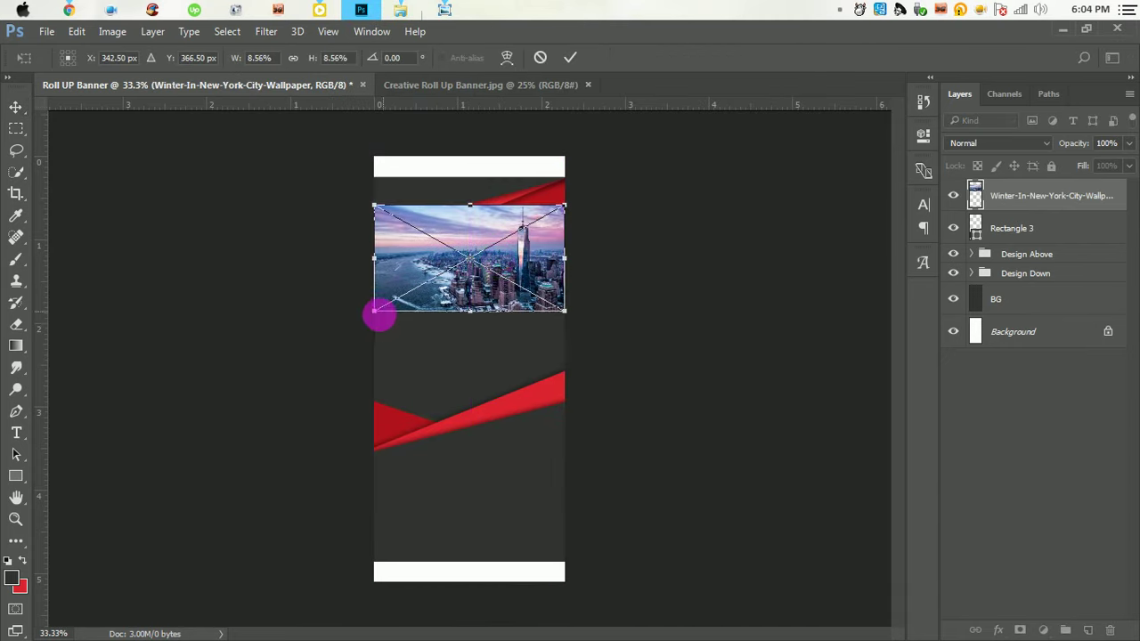
left_click_drag(375, 311, 247, 425)
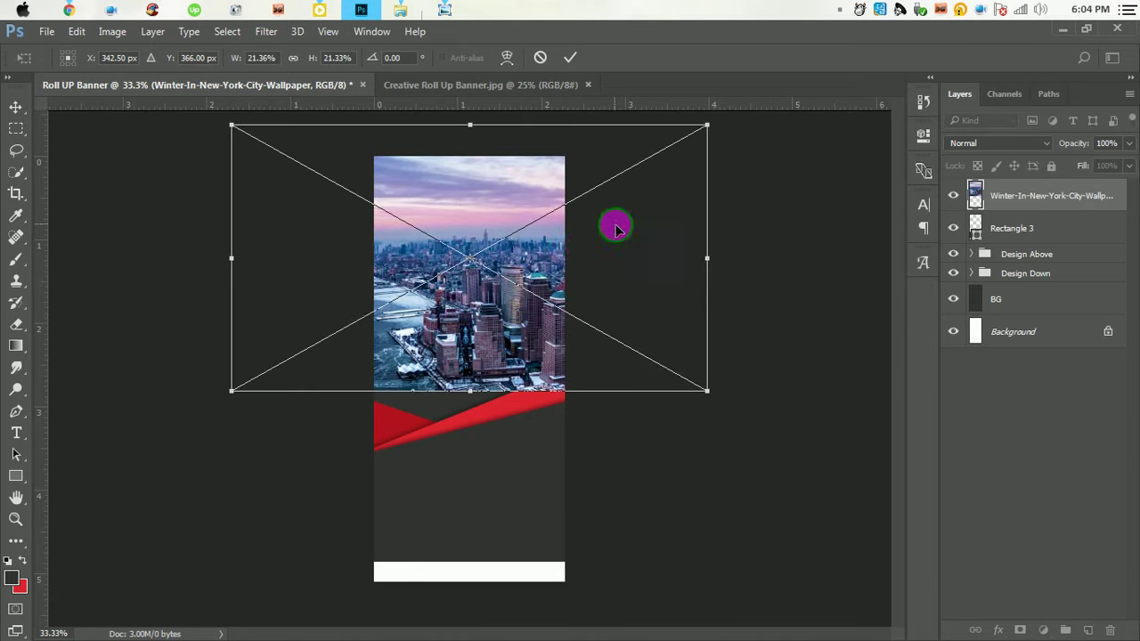
mouse_move(615, 226)
left_mouse_down()
mouse_move(526, 301)
mouse_move(518, 264)
left_mouse_up()
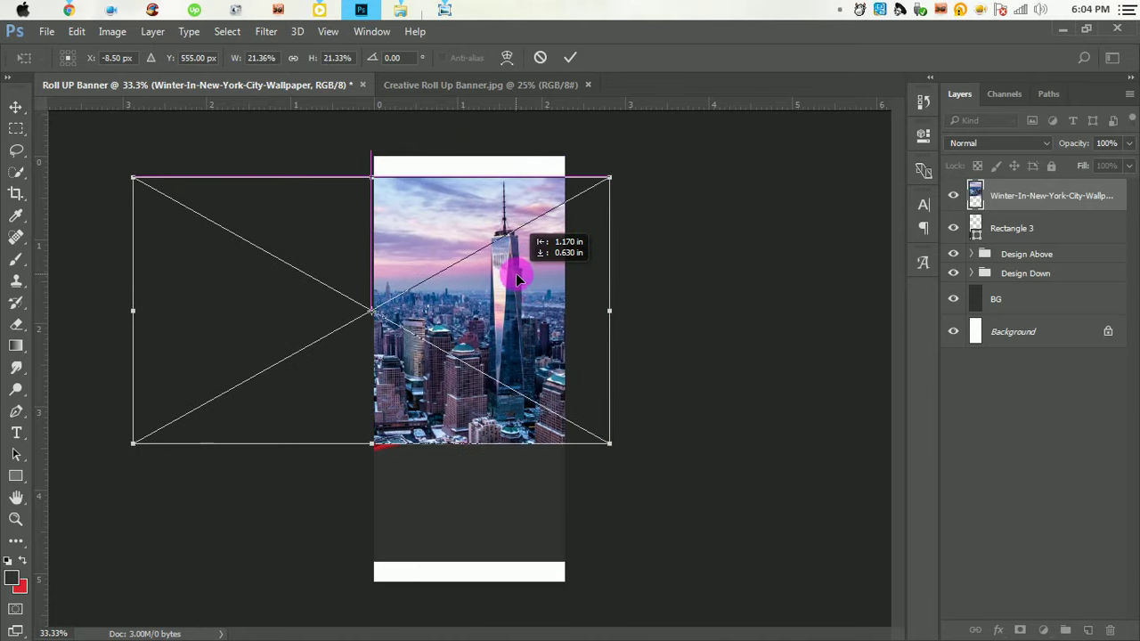
left_click_drag(133, 178, 199, 216)
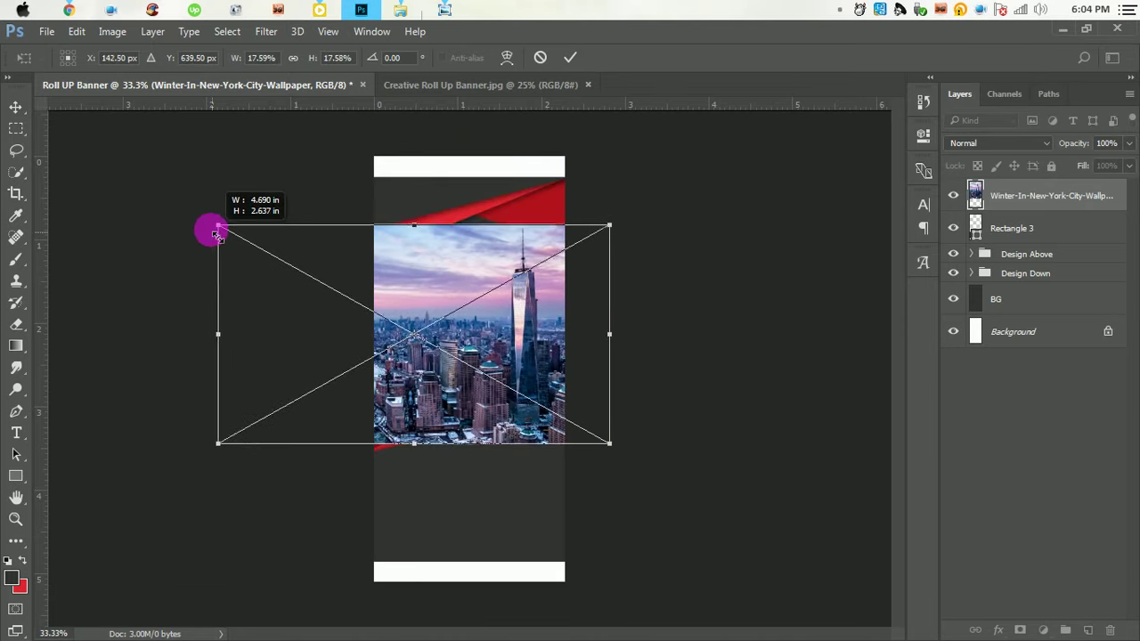
left_click(570, 57)
left_click_drag(1055, 198, 1050, 256)
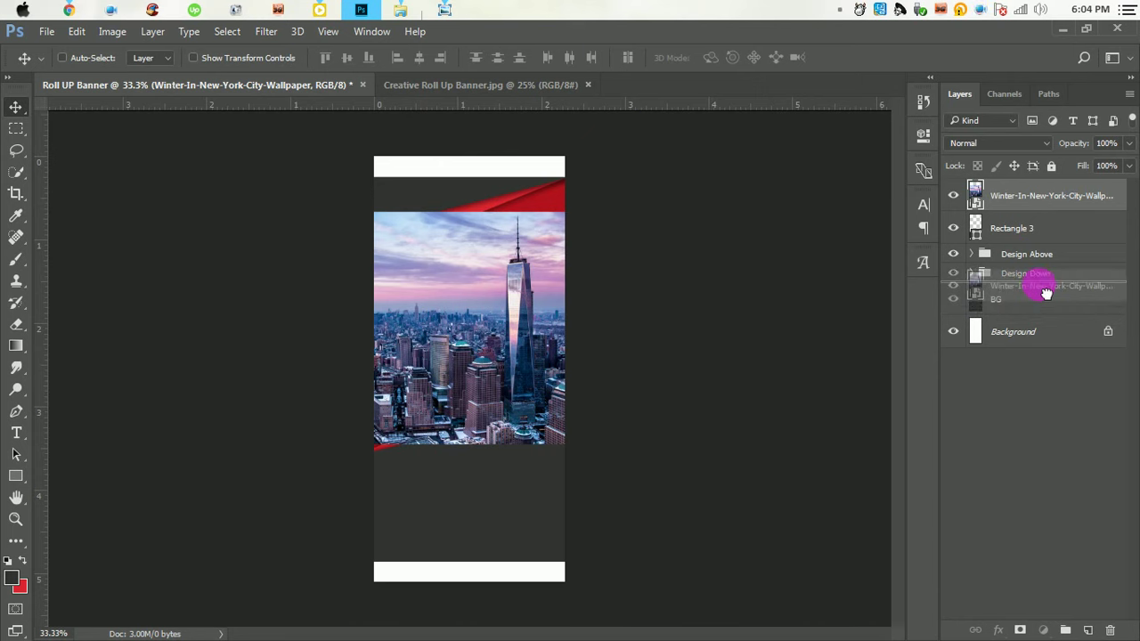
Step: Move the city photo below Design Down and shrink it to about 17.96% between the red bands
left_click_drag(1050, 256, 1028, 296)
mouse_move(466, 292)
left_mouse_down()
mouse_move(448, 299)
mouse_move(474, 322)
left_mouse_up()
key("ctrl+t")
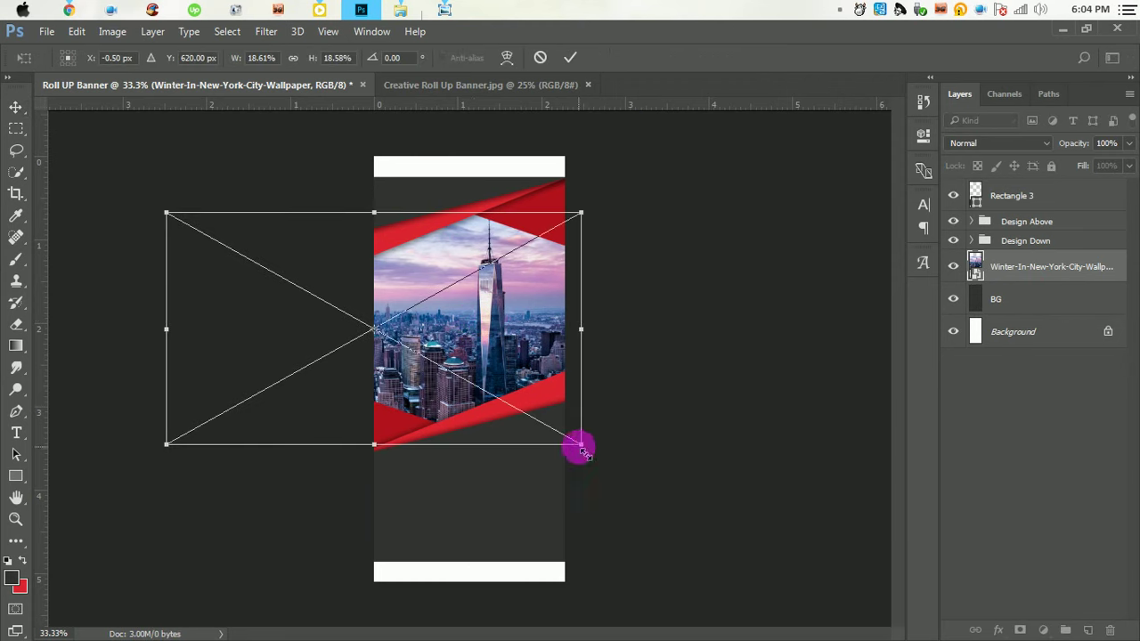
left_click_drag(580, 443, 567, 436)
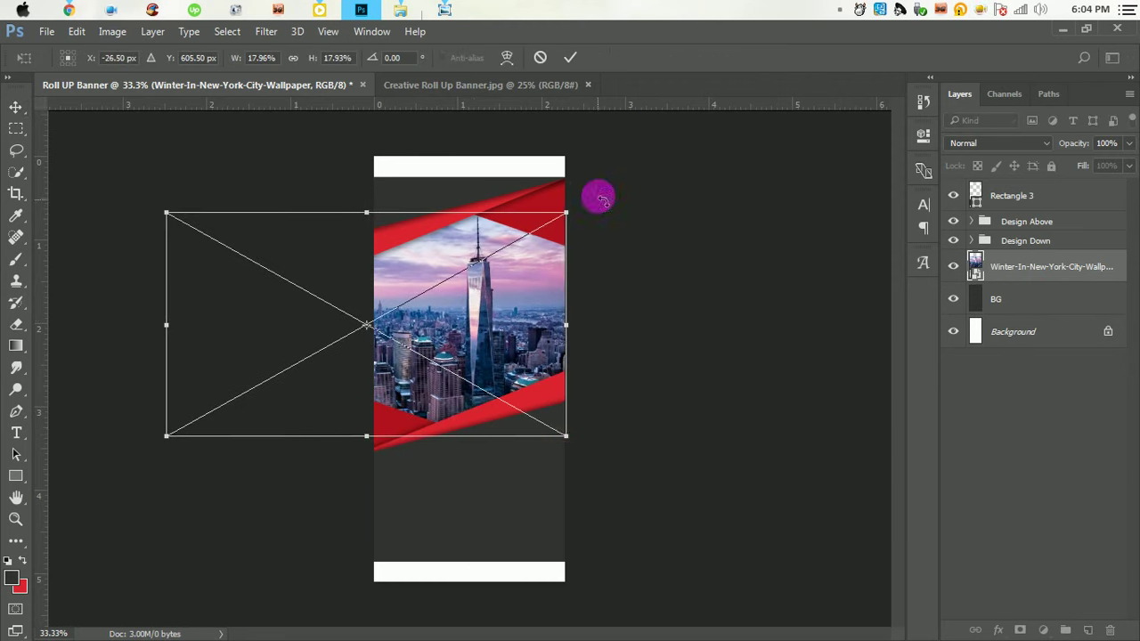
key("Return")
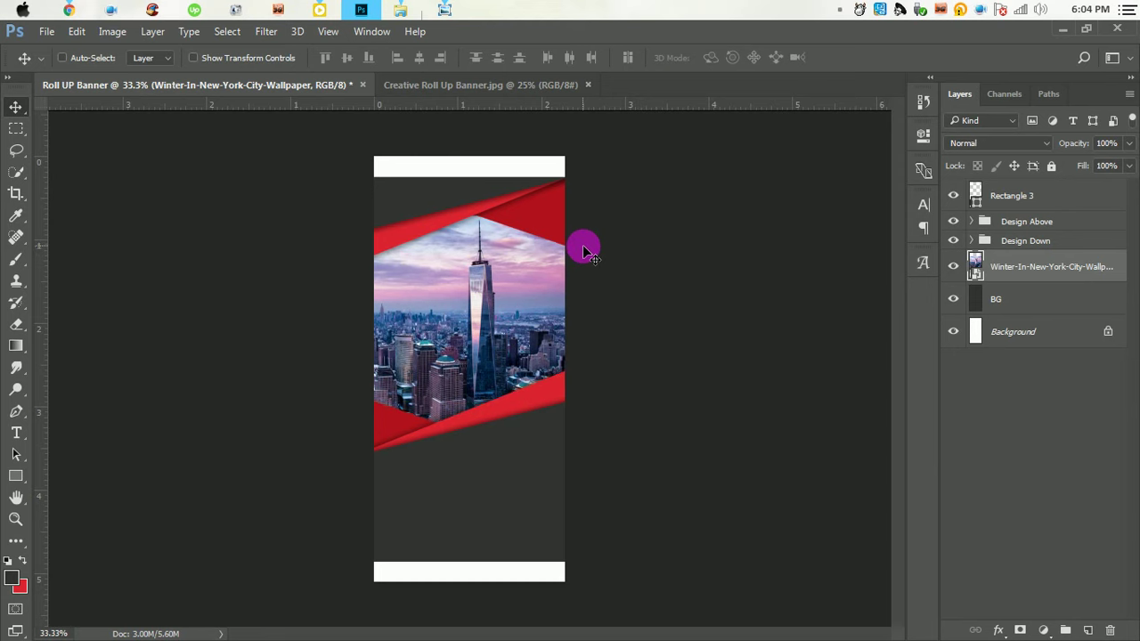
left_click(112, 31)
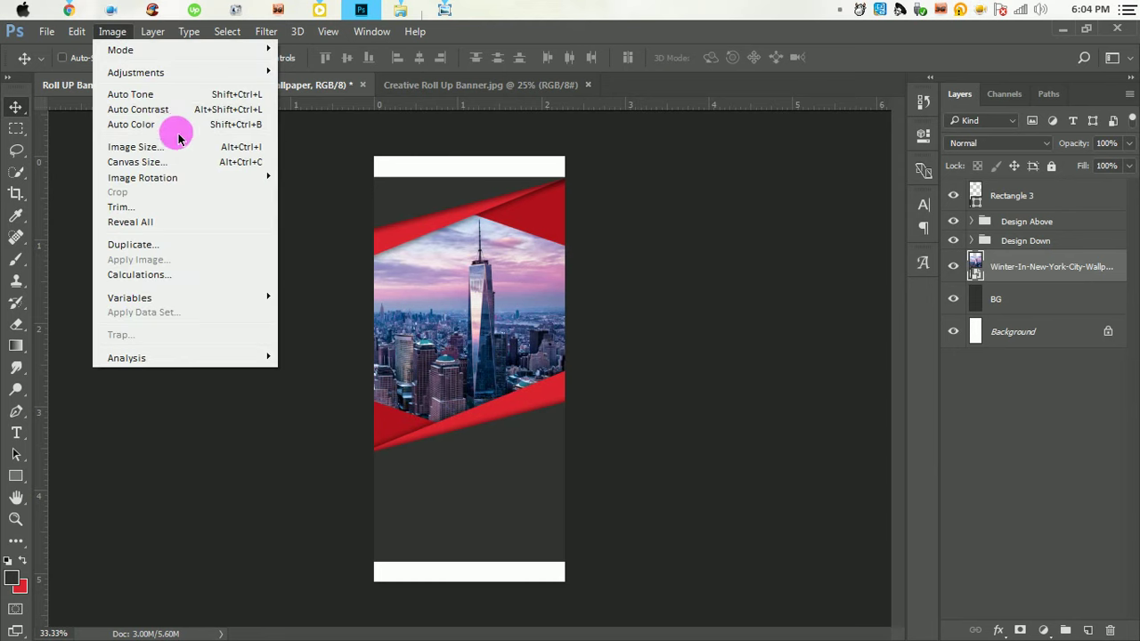
mouse_move(135, 72)
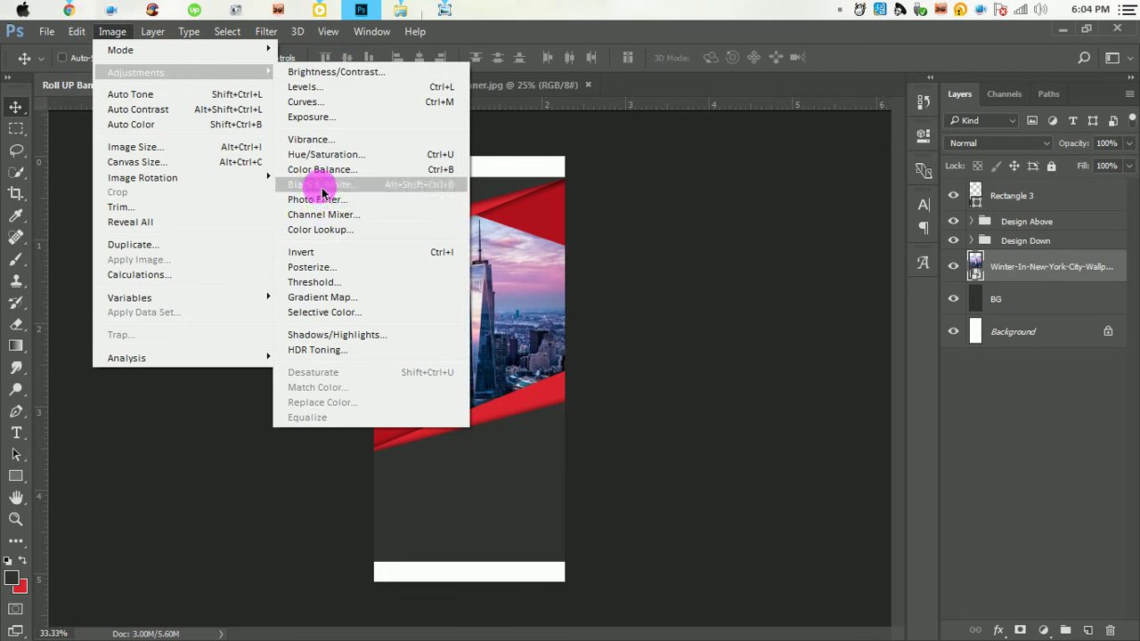
Step: Apply Black & White to the city photo: lighter reds, yellows 168, greens 32, brighter cyans, darker magentas
left_click(313, 184)
left_click_drag(814, 138, 944, 166)
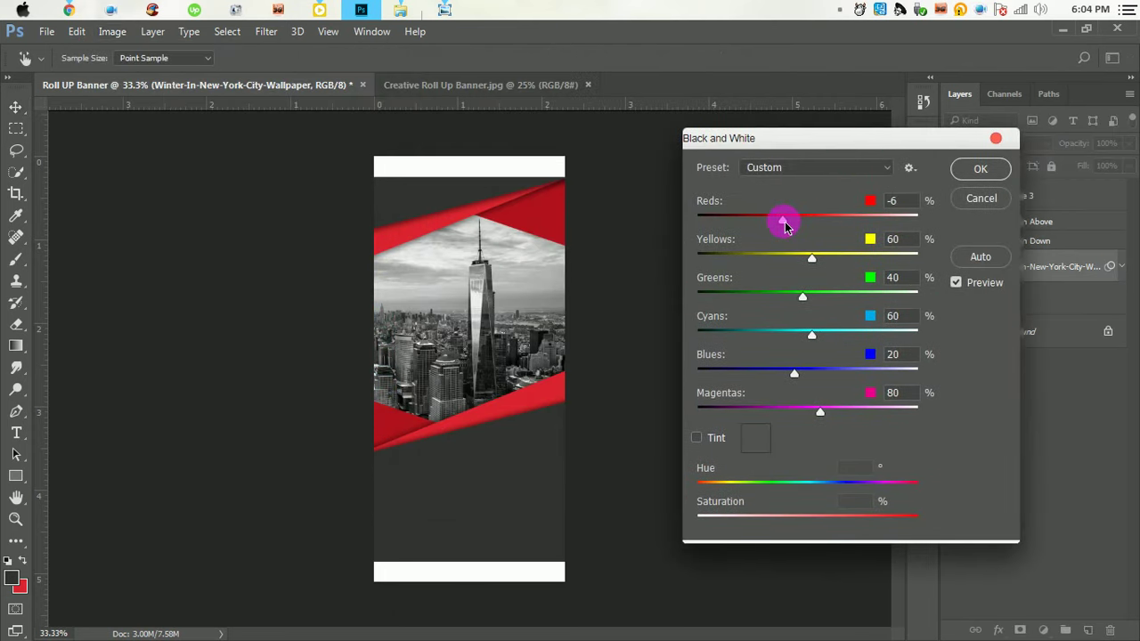
left_click_drag(773, 224, 855, 234)
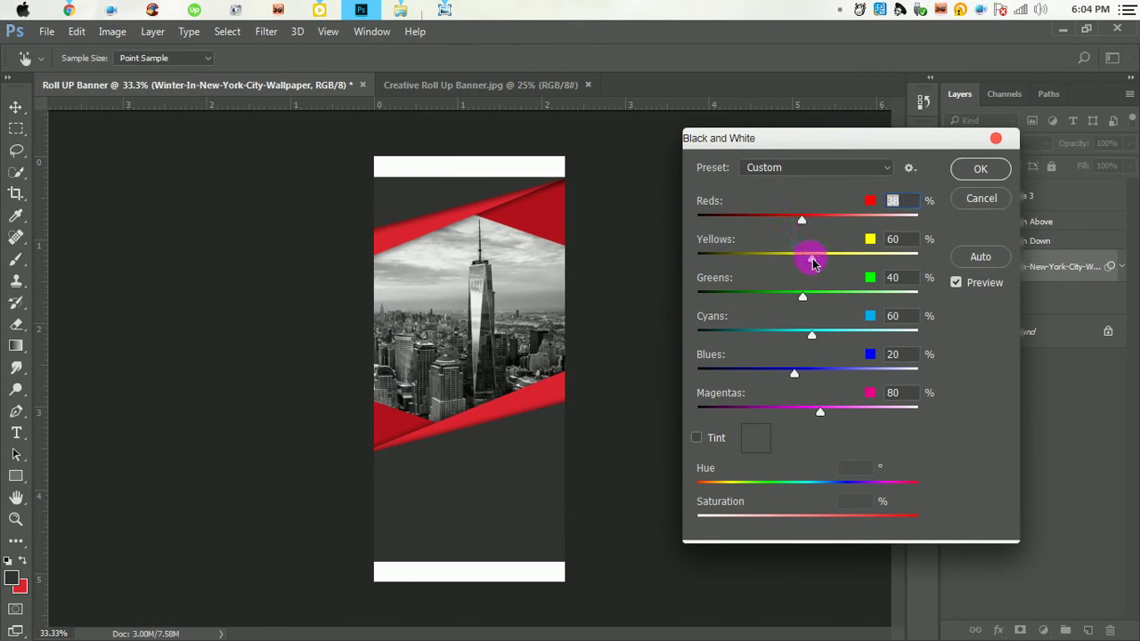
left_click_drag(812, 265, 762, 264)
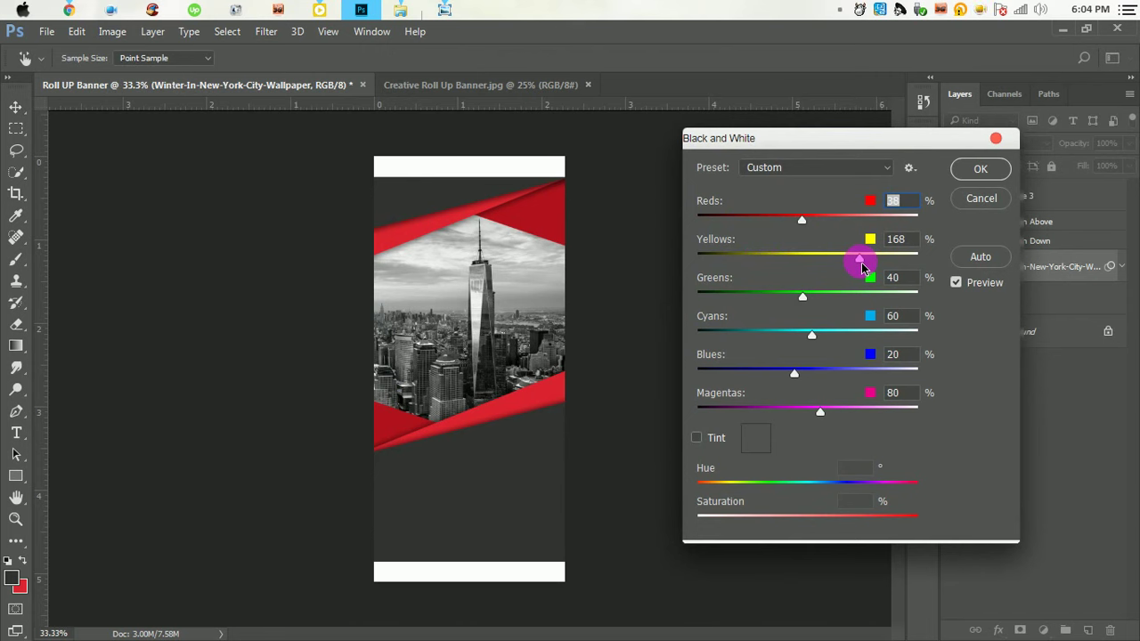
left_click_drag(861, 262, 861, 261)
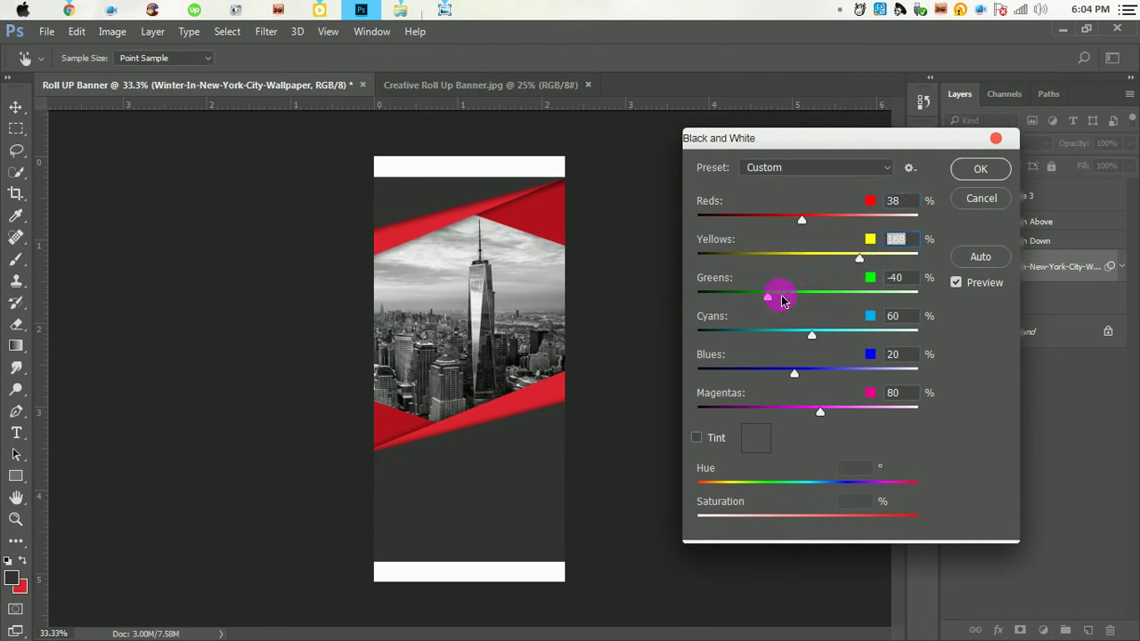
left_click_drag(781, 301, 799, 298)
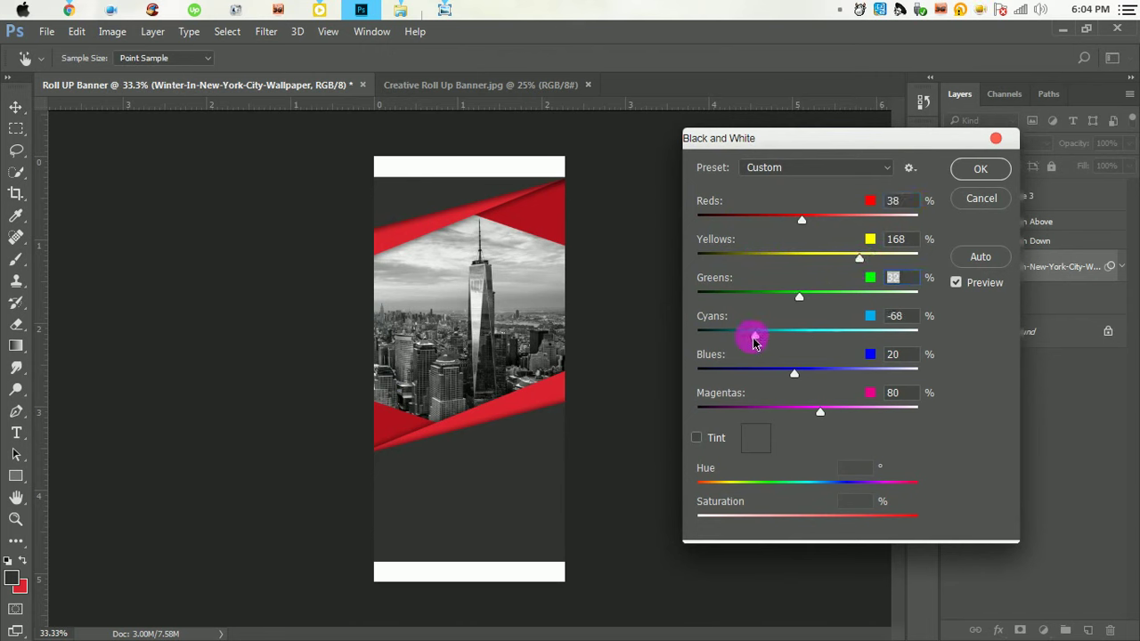
mouse_move(754, 339)
left_mouse_down()
mouse_move(828, 342)
mouse_move(790, 341)
mouse_move(814, 344)
mouse_move(853, 374)
mouse_move(790, 381)
left_mouse_up()
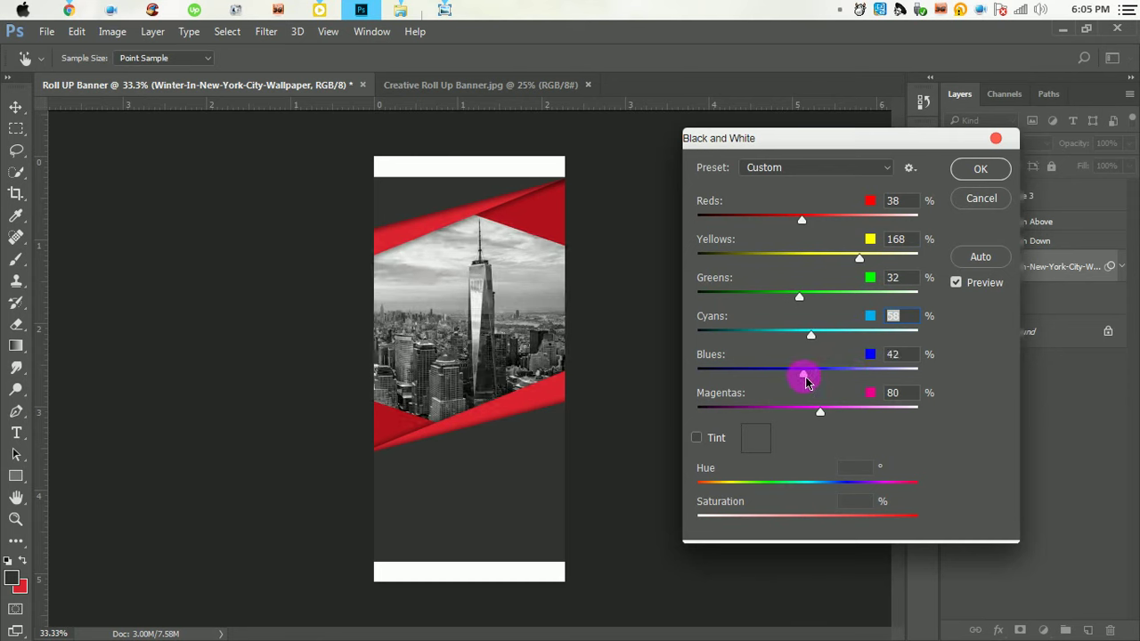
mouse_move(826, 421)
left_mouse_down()
mouse_move(785, 421)
mouse_move(809, 421)
left_mouse_up()
left_click(861, 259)
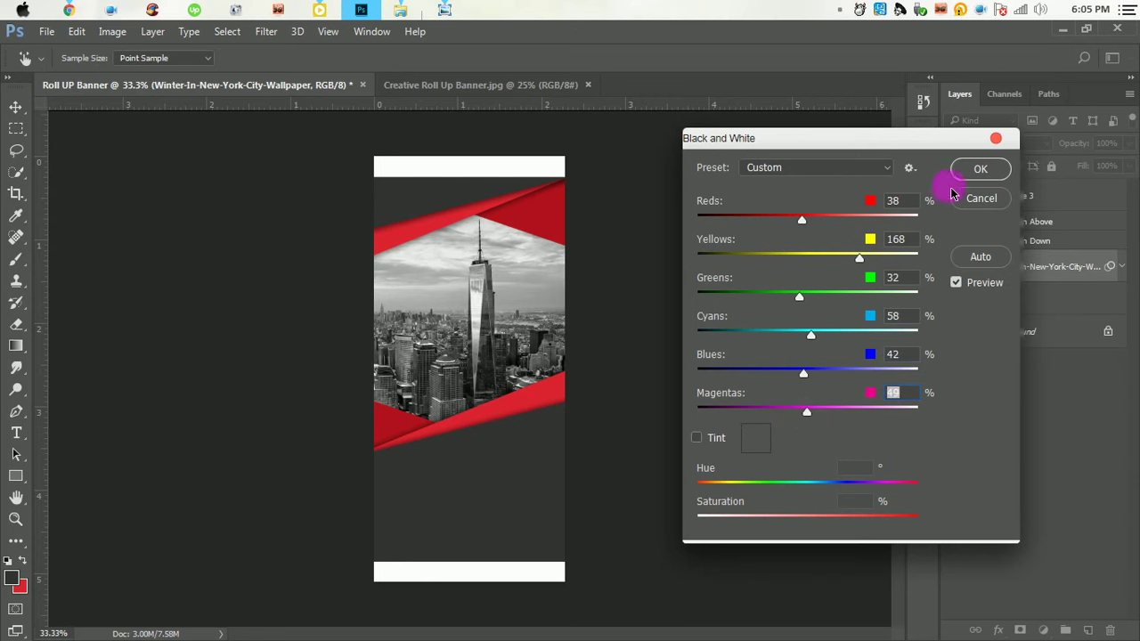
left_click(979, 168)
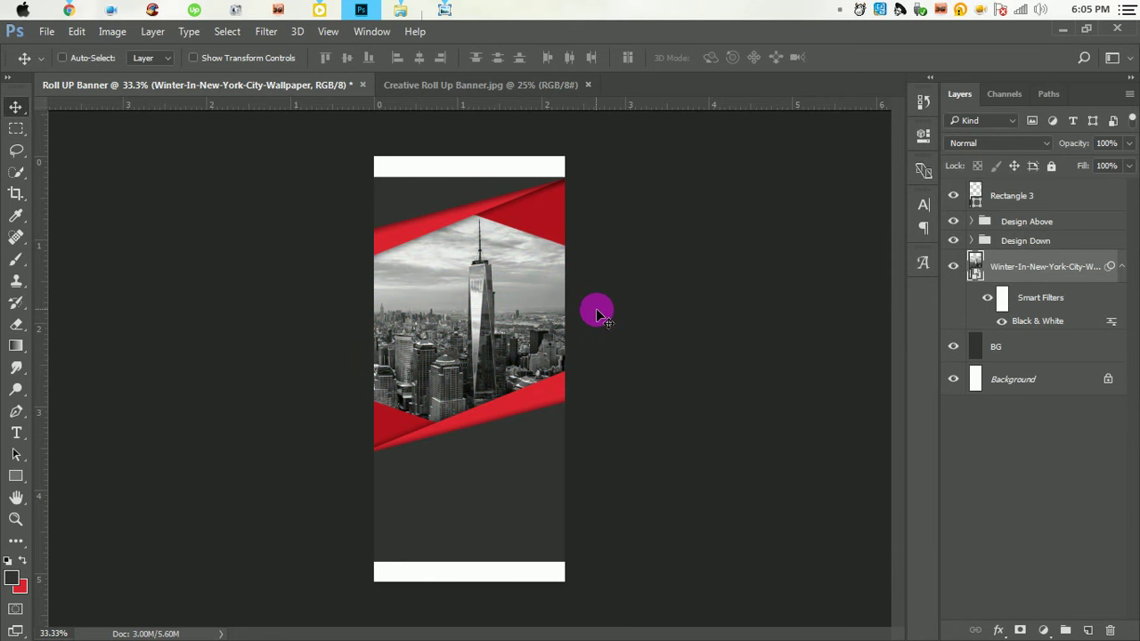
key("ctrl")
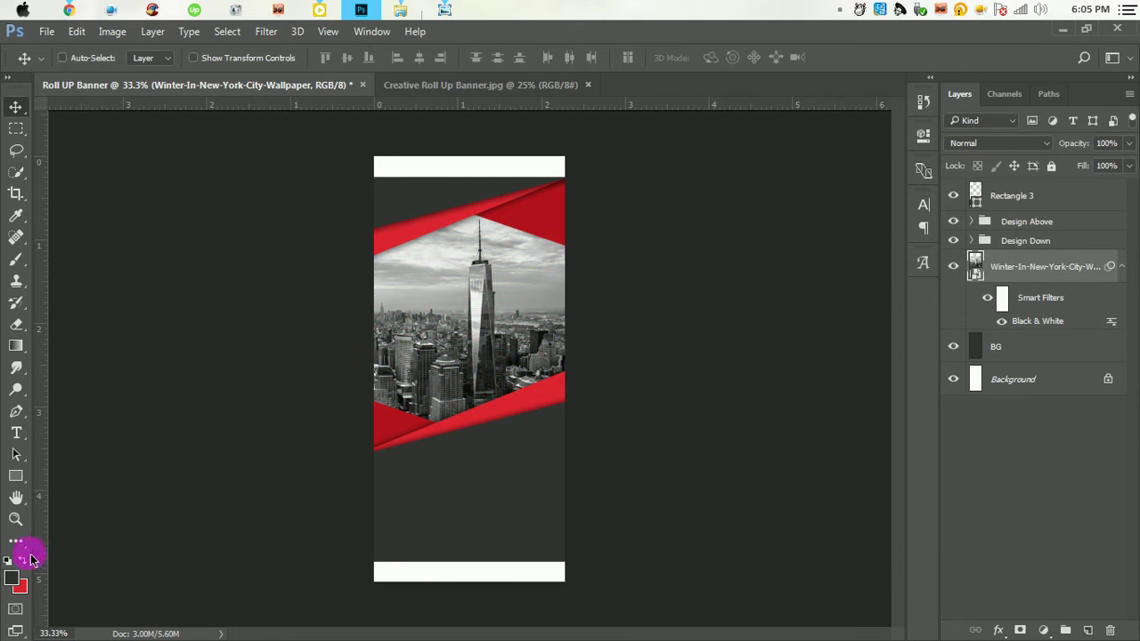
Step: Add the text 'COMPANY NAME' on the banner in white
left_click(16, 433)
left_click(392, 285)
type("COMPANY NAME")
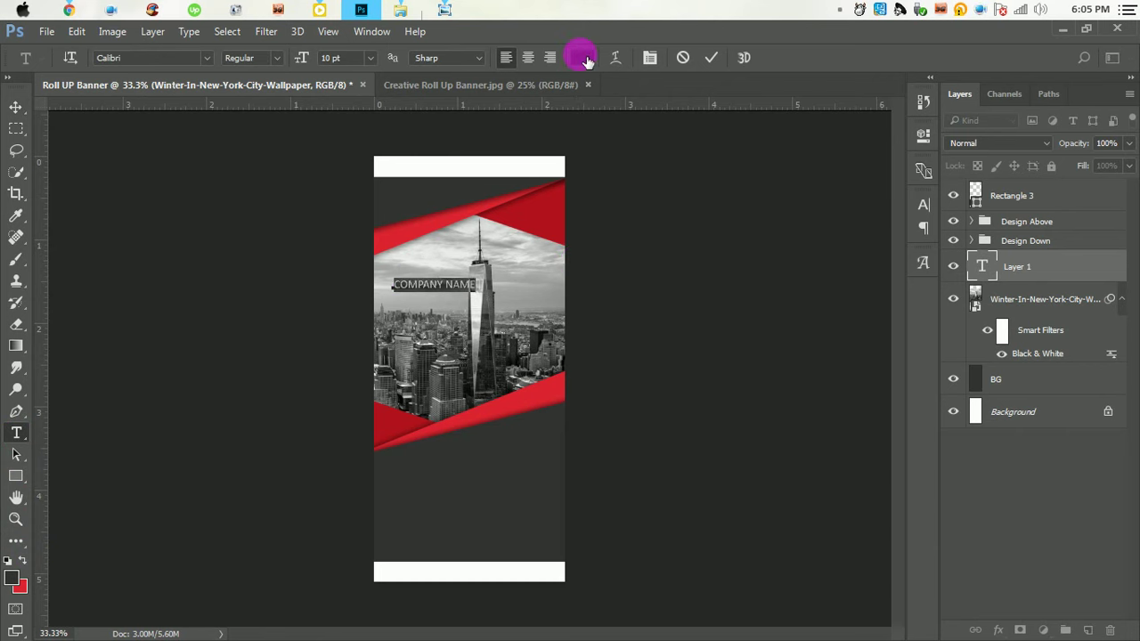
left_click(581, 57)
left_click(690, 376)
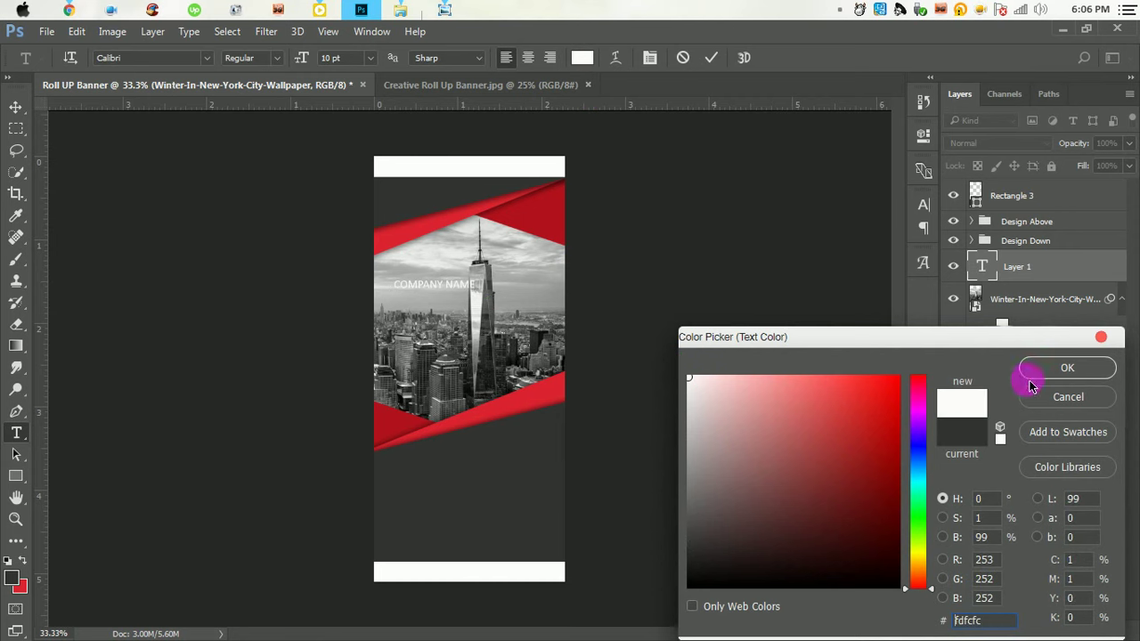
left_click(1060, 369)
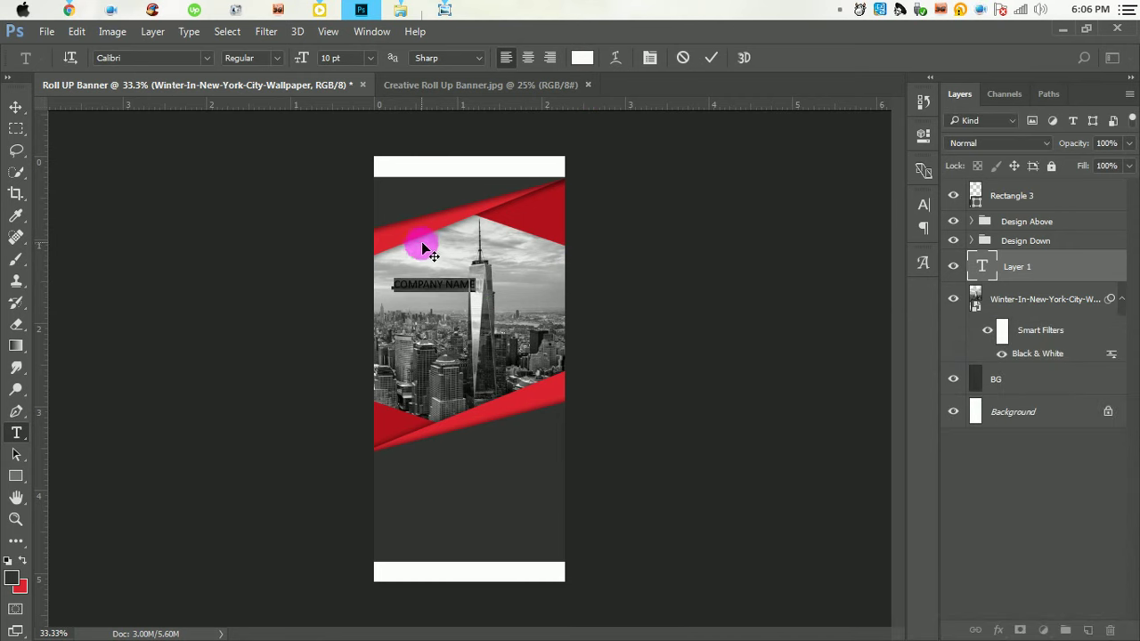
Step: Move the company name to the banner's top-left and put its layer at the top
left_click_drag(422, 242, 408, 148)
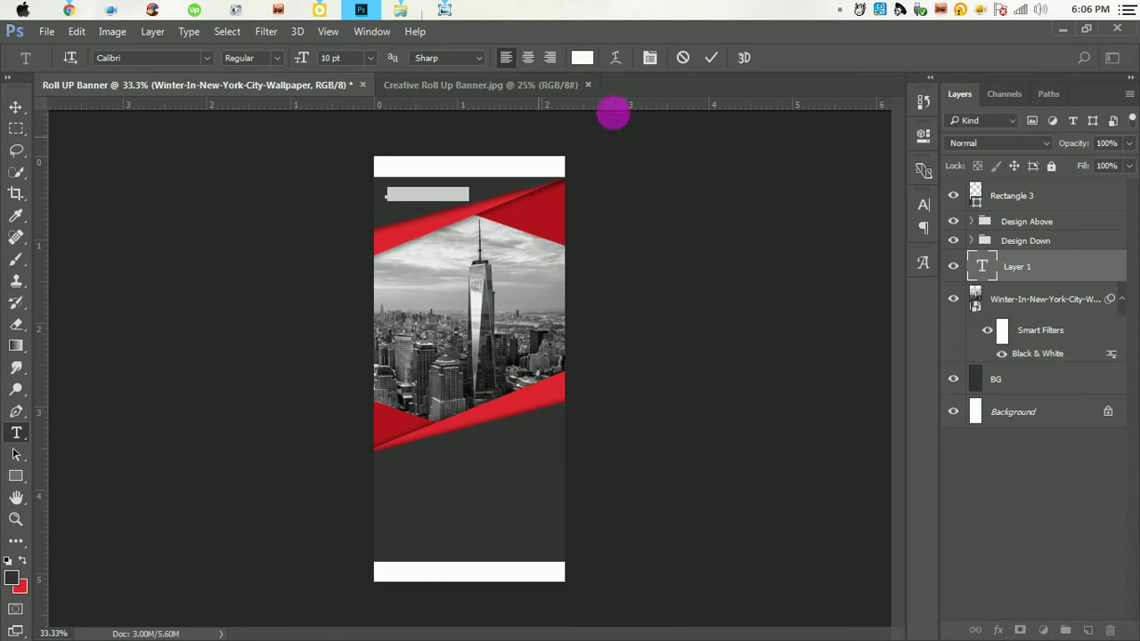
left_click(711, 57)
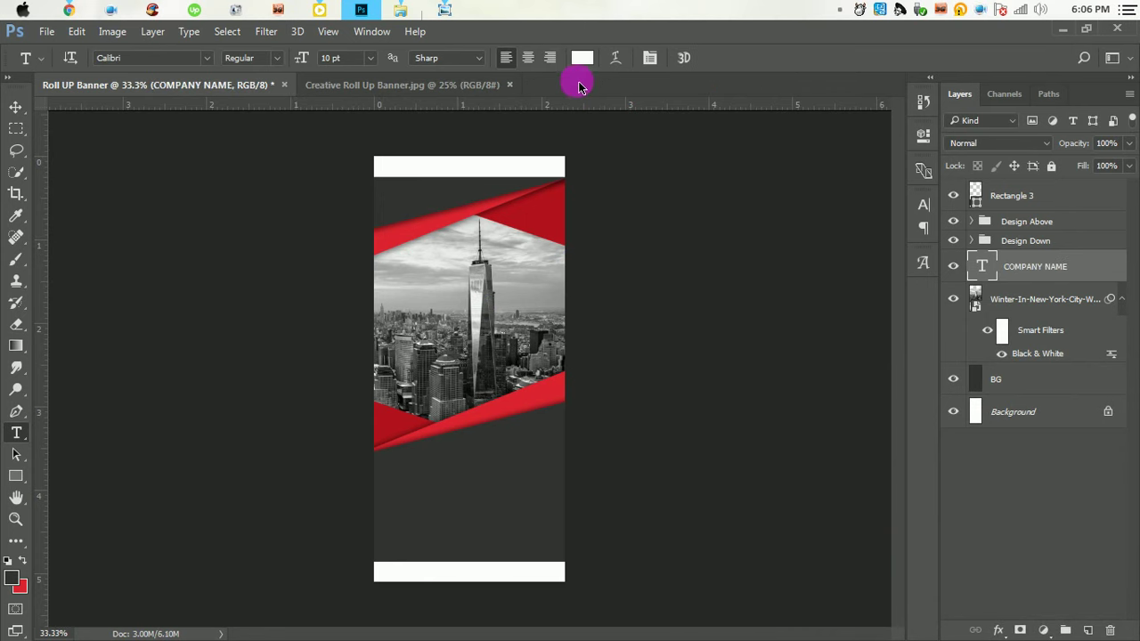
left_click_drag(1051, 269, 1038, 185)
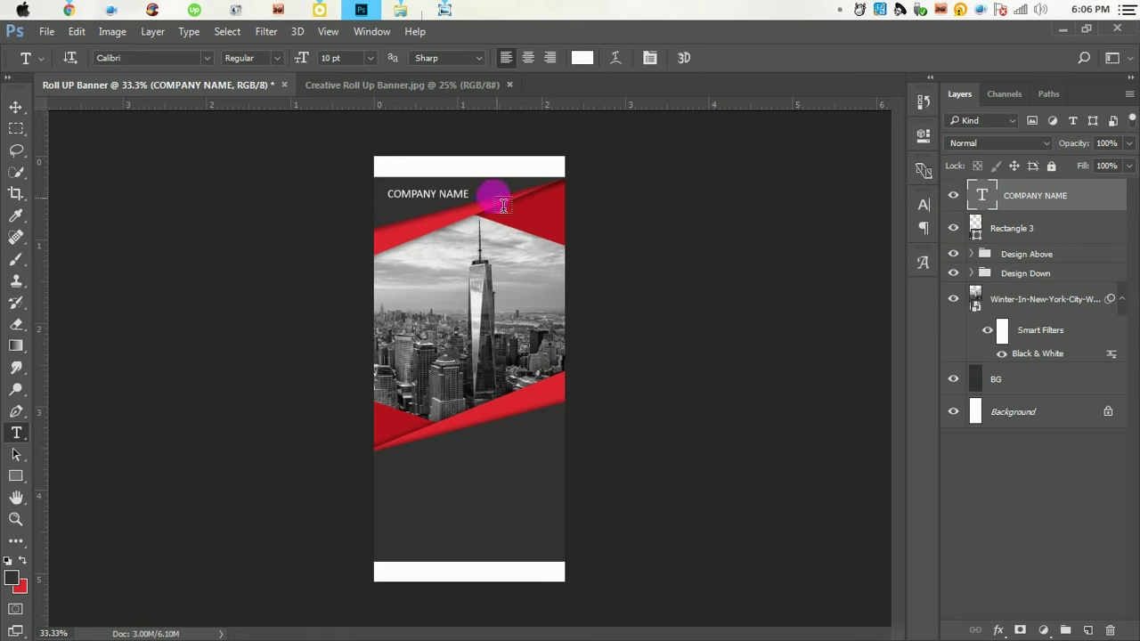
Step: Make the COMPANY NAME text Bold Calibri
left_click(924, 204)
left_click(893, 225)
left_click(889, 268)
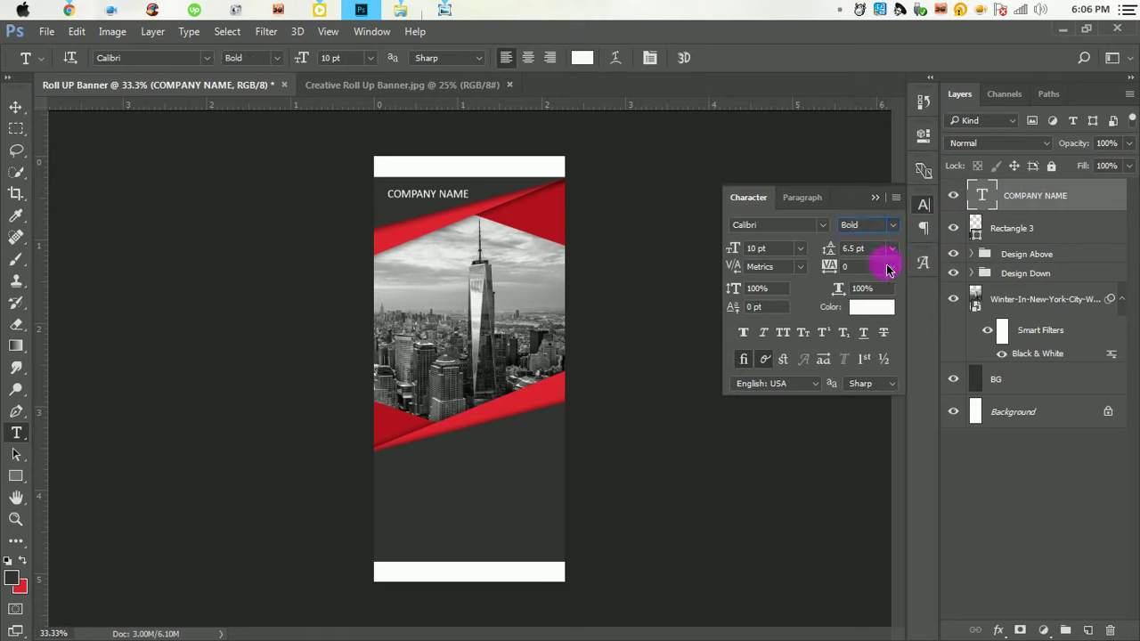
Step: Nudge the COMPANY NAME text slightly right and up
left_click(16, 109)
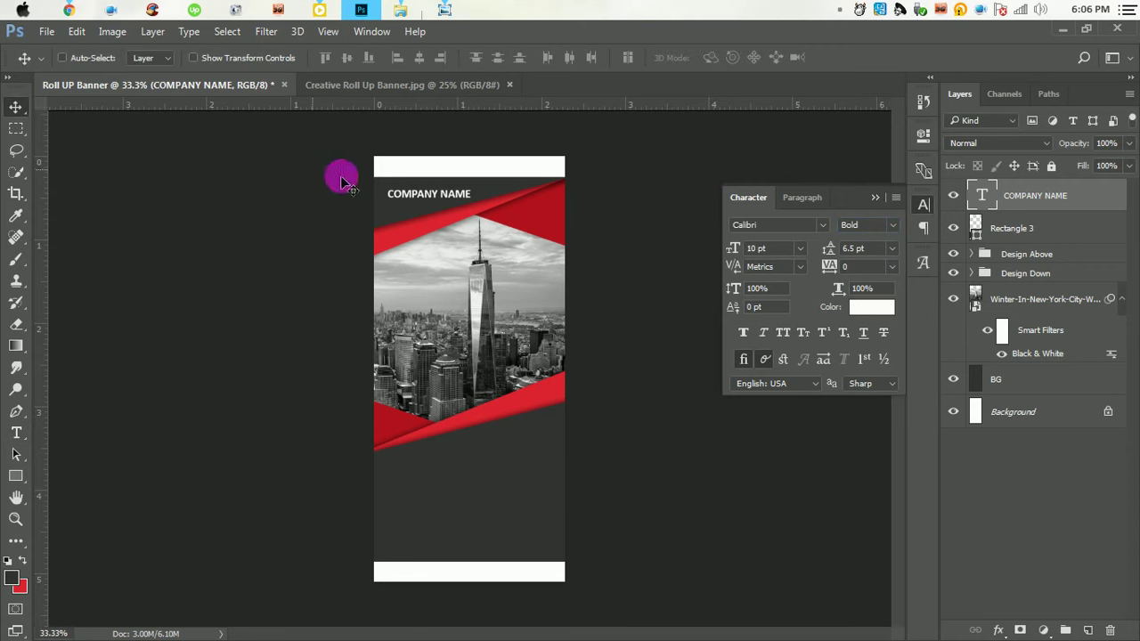
key("Right")
key("Right")
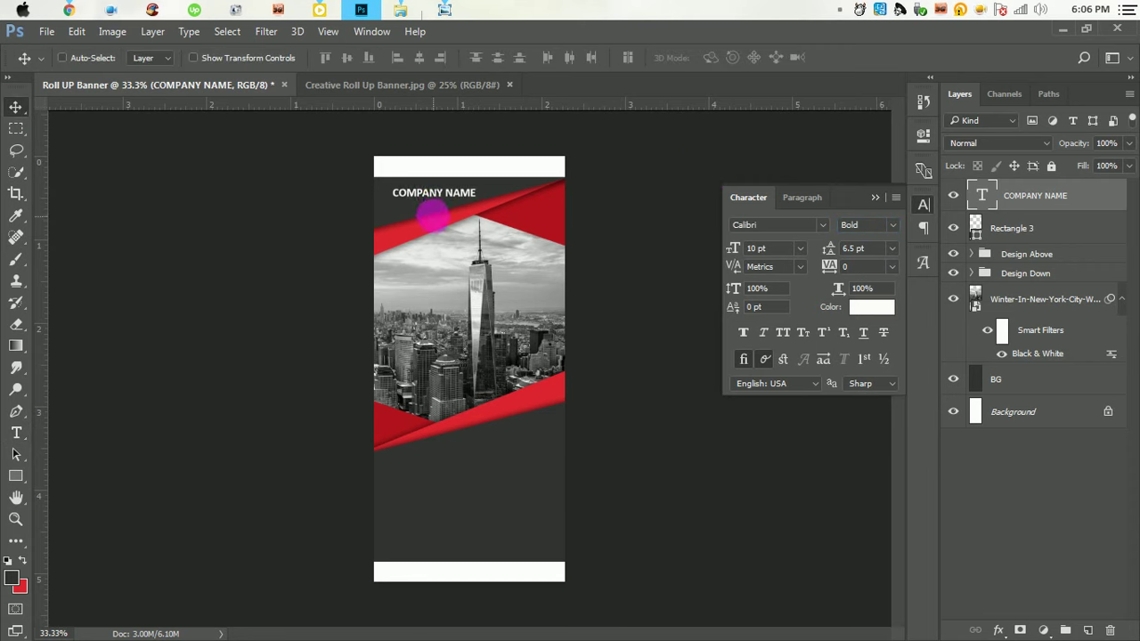
key("Up")
key("Up")
key("Up")
key("Right")
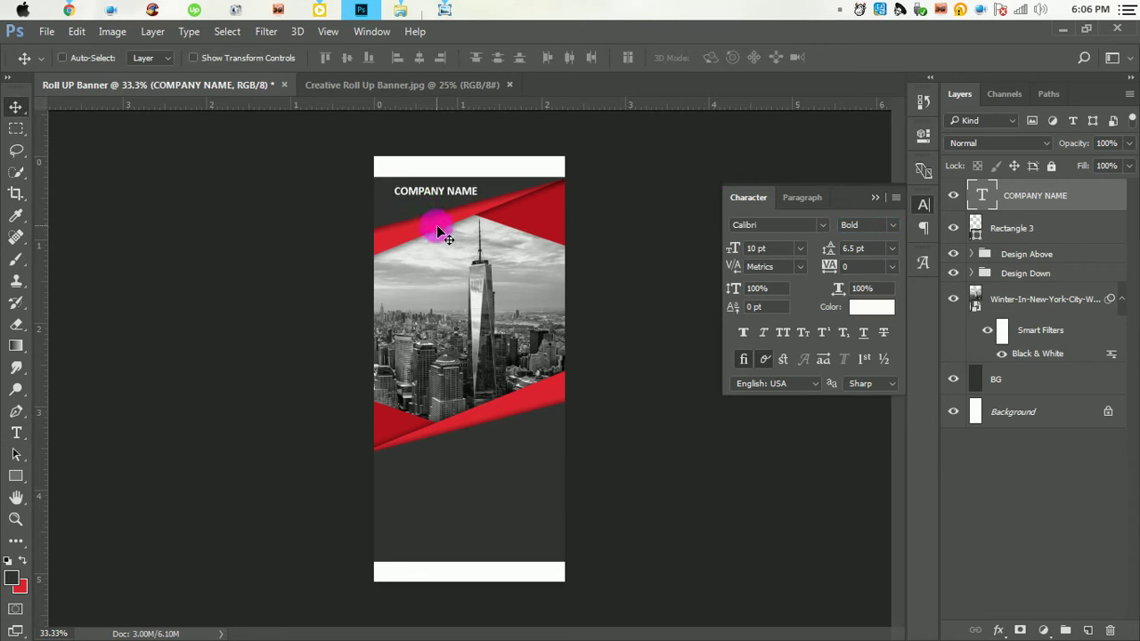
Step: Select the Custom Shape tool with the solid triangle shape
right_click(22, 489)
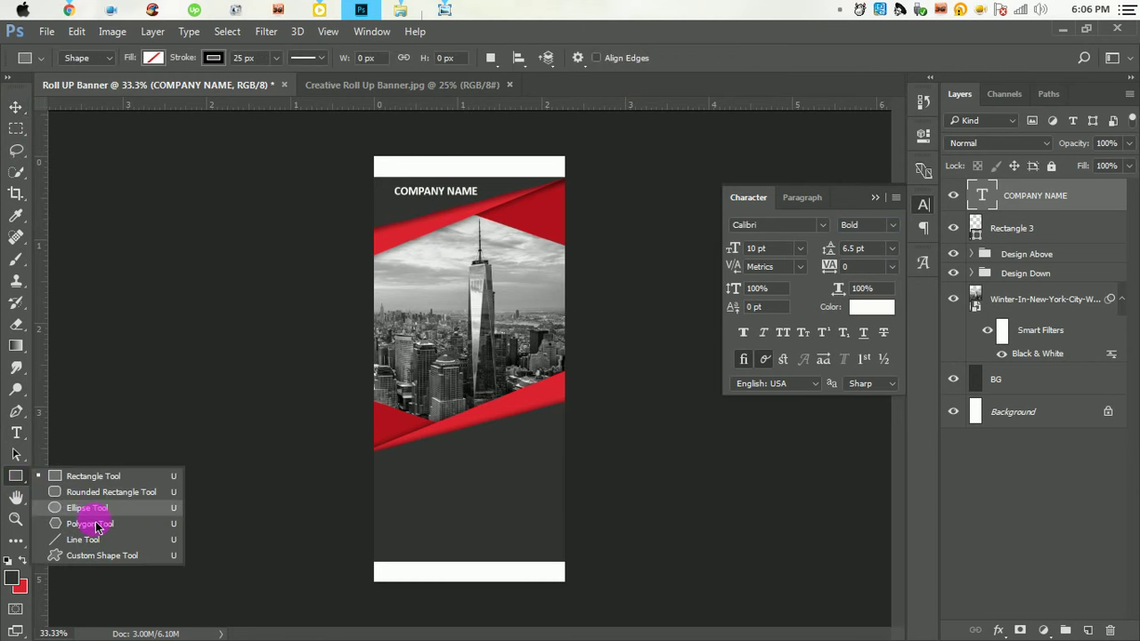
left_click(94, 554)
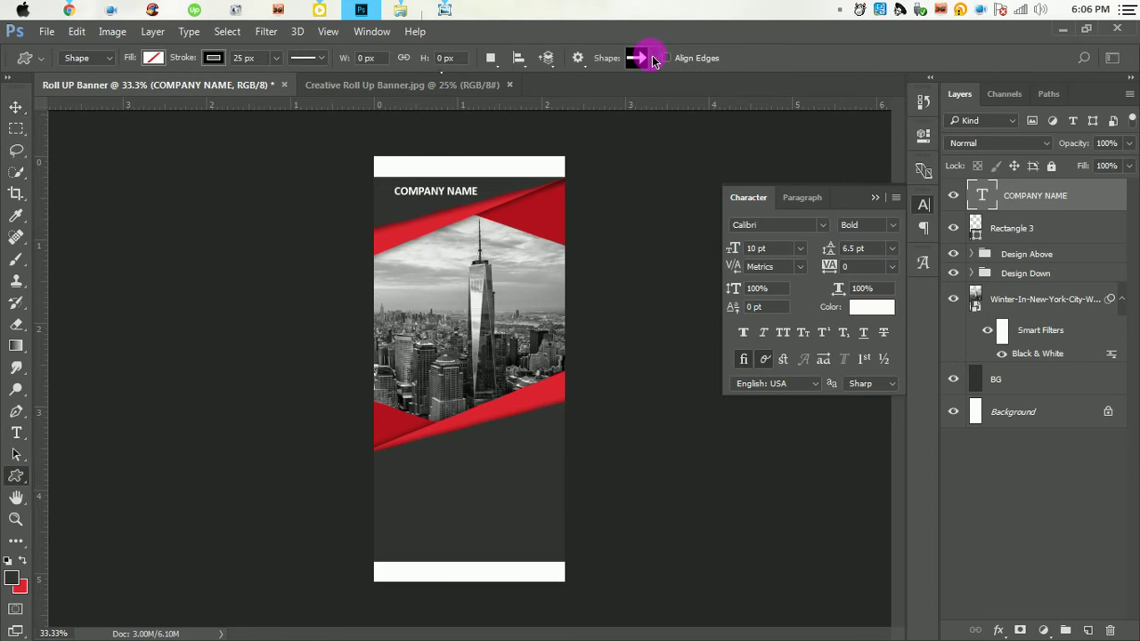
left_click(653, 58)
left_click_drag(802, 155, 803, 295)
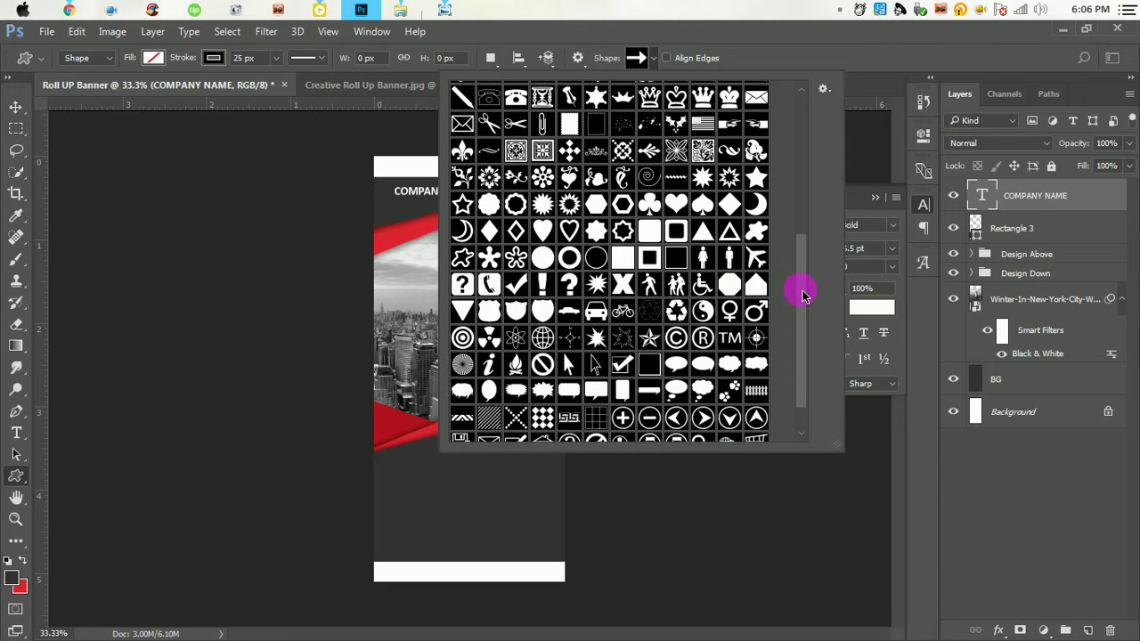
left_click(702, 231)
left_click(768, 59)
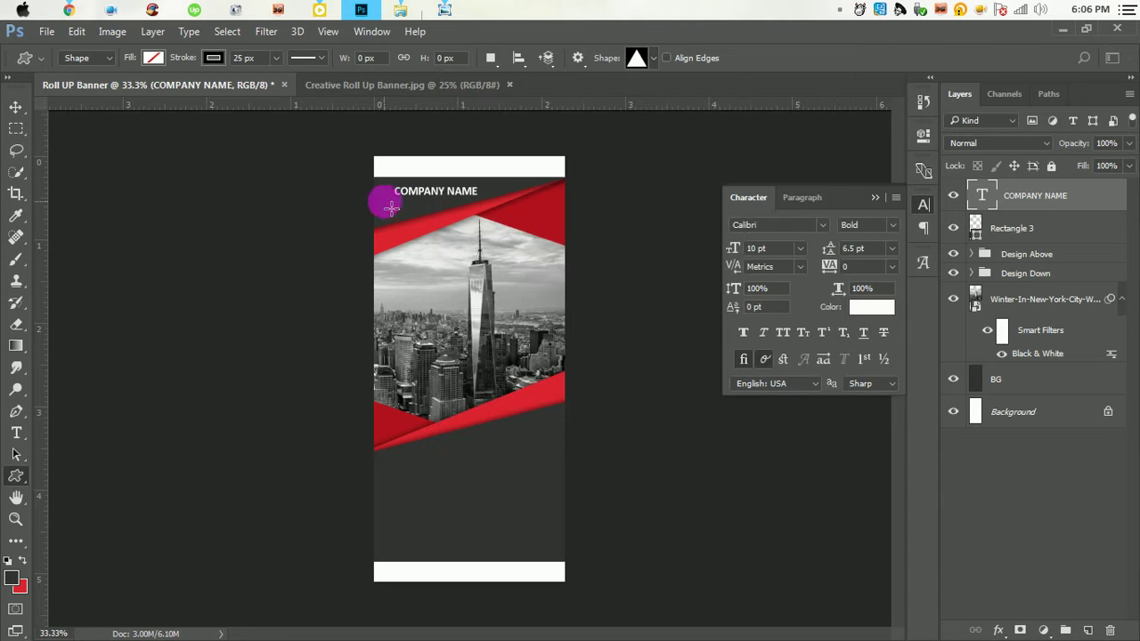
Step: Draw a 67 × 58 px triangle just left of COMPANY NAME
scroll(382, 191, "up", 3)
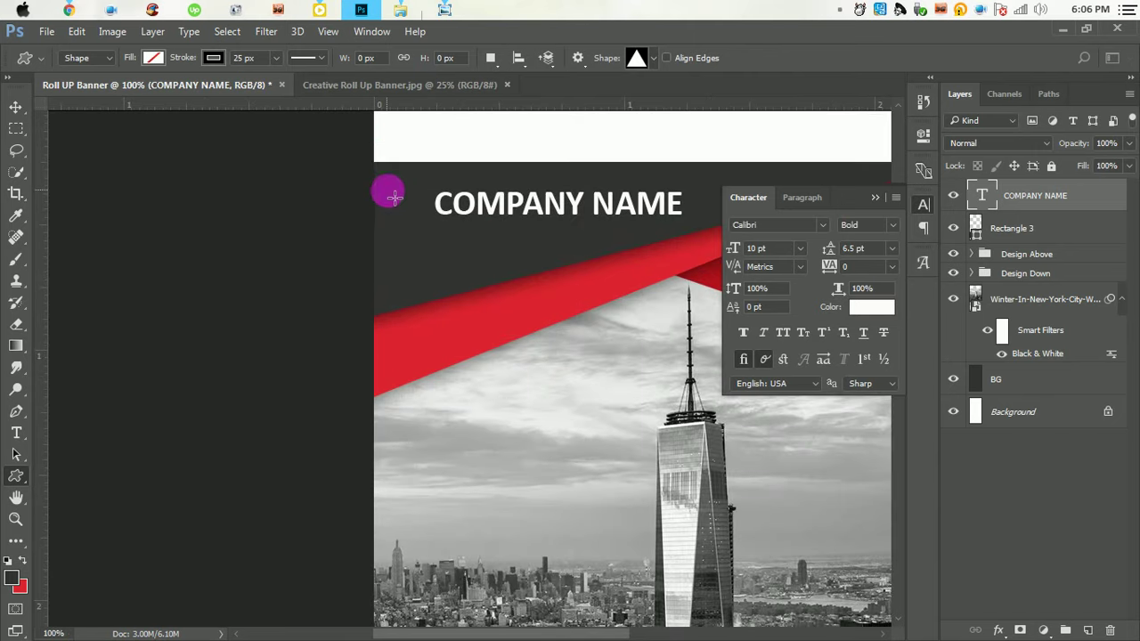
left_click_drag(393, 195, 418, 214)
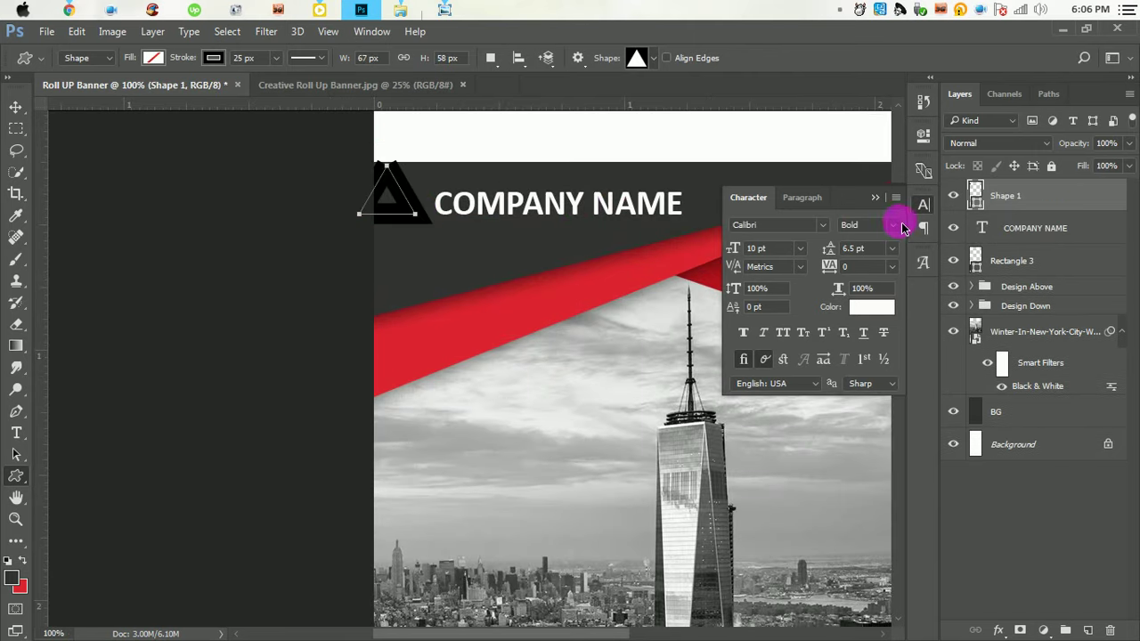
left_click(923, 149)
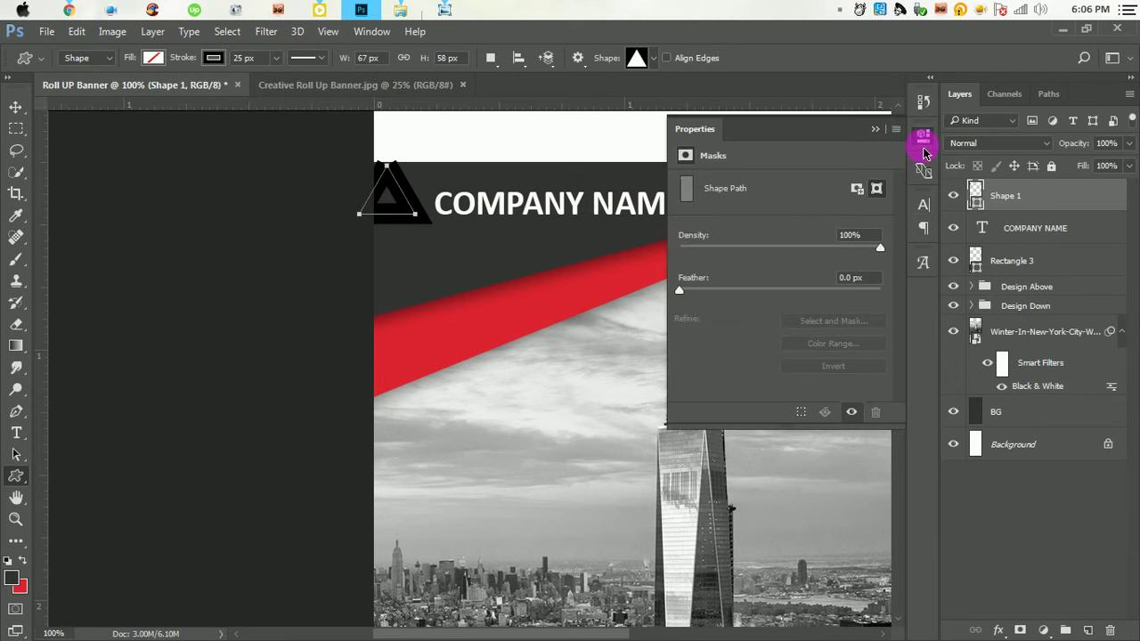
left_click(923, 170)
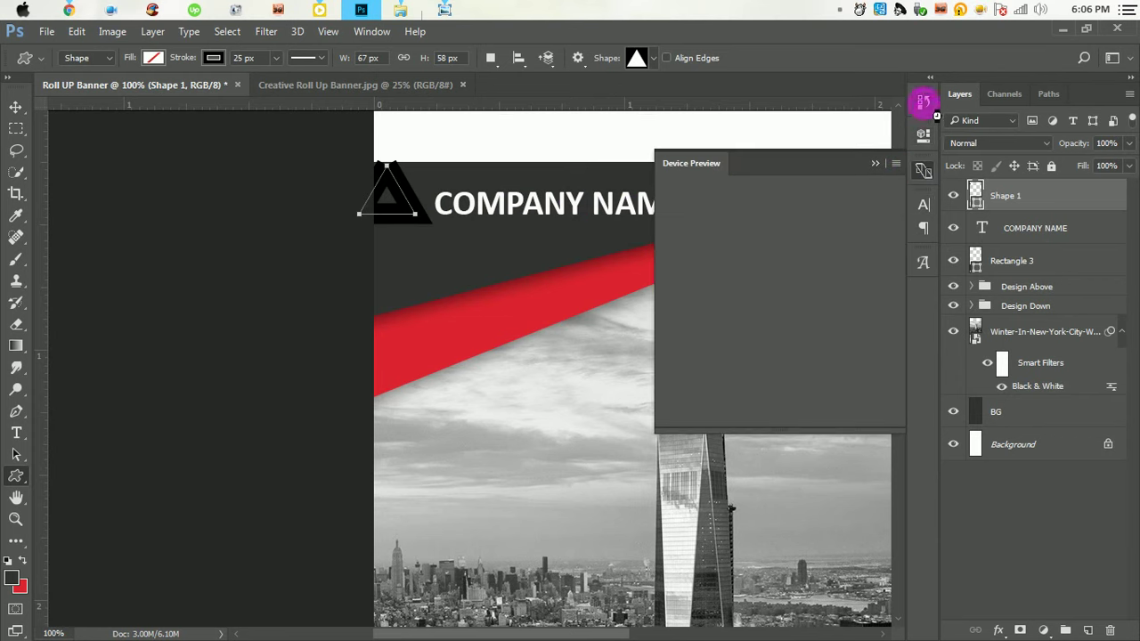
Step: Remove the triangle's outline and fill it with red
left_click(924, 105)
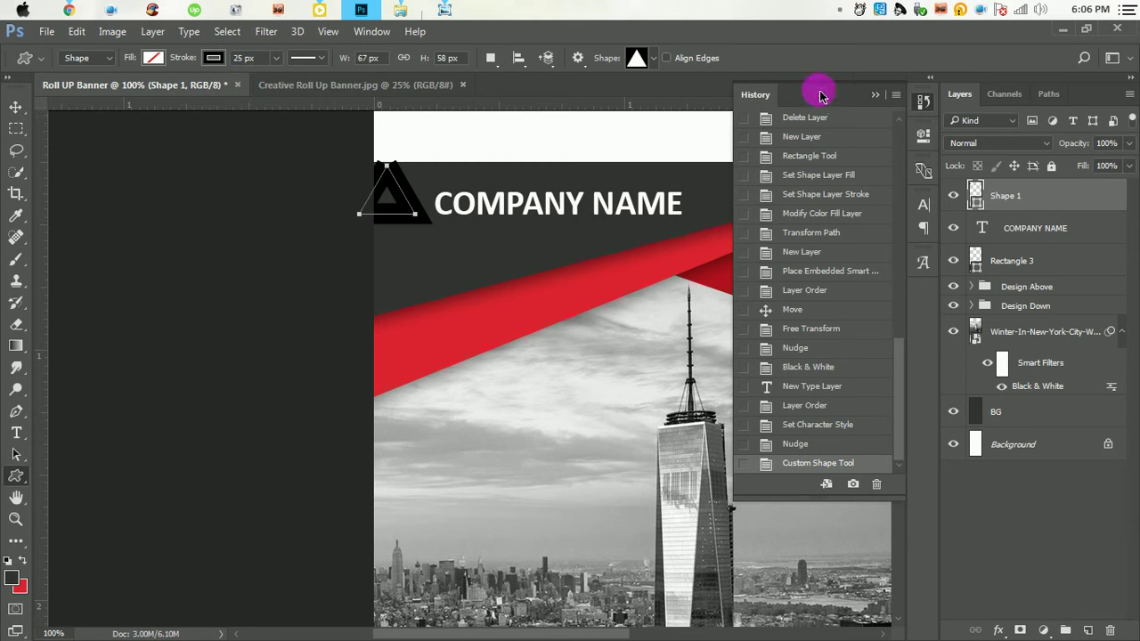
left_click(875, 96)
left_click(213, 57)
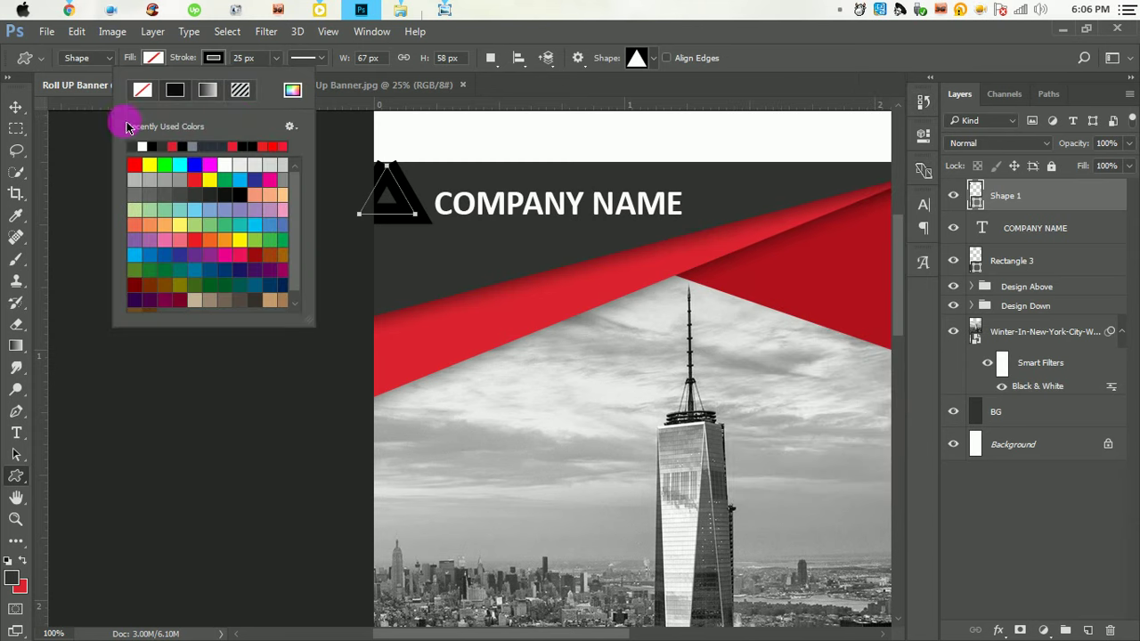
left_click(143, 90)
left_click(153, 57)
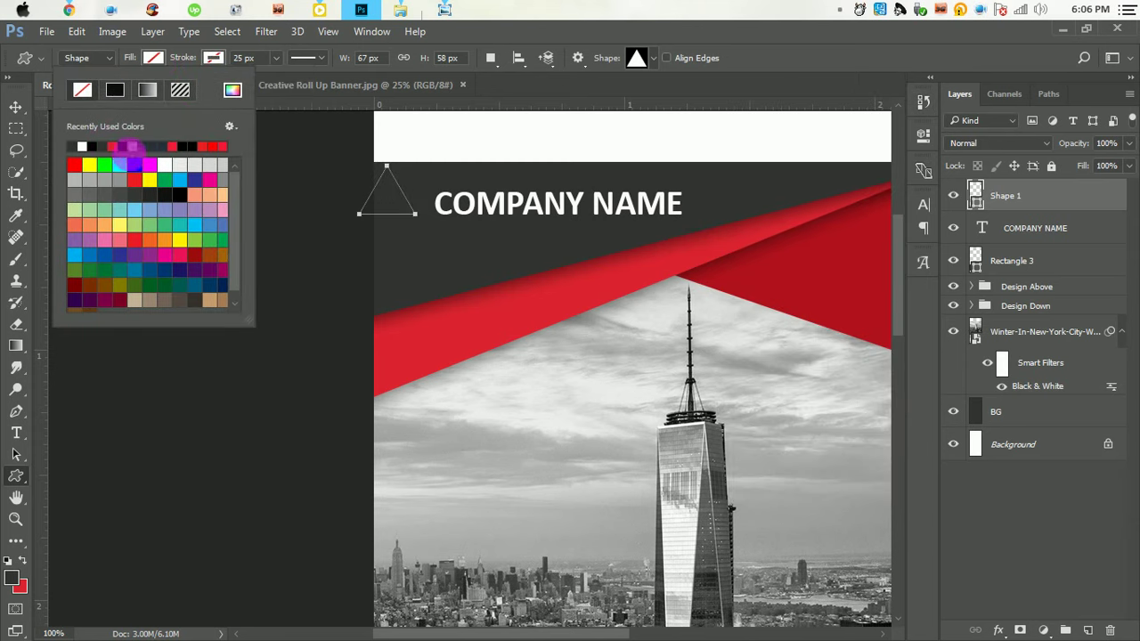
left_click(120, 147)
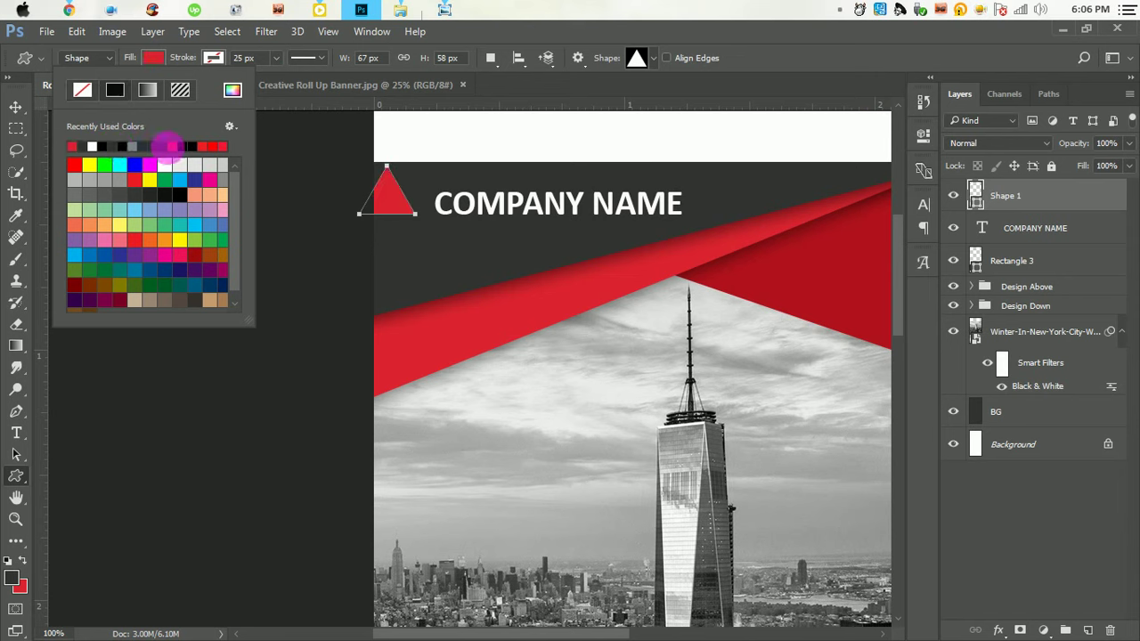
Step: Rotate the triangle 90° clockwise, scale it to about 82%, and set it beside COMPANY NAME
left_click(16, 106)
left_click_drag(389, 206, 403, 218)
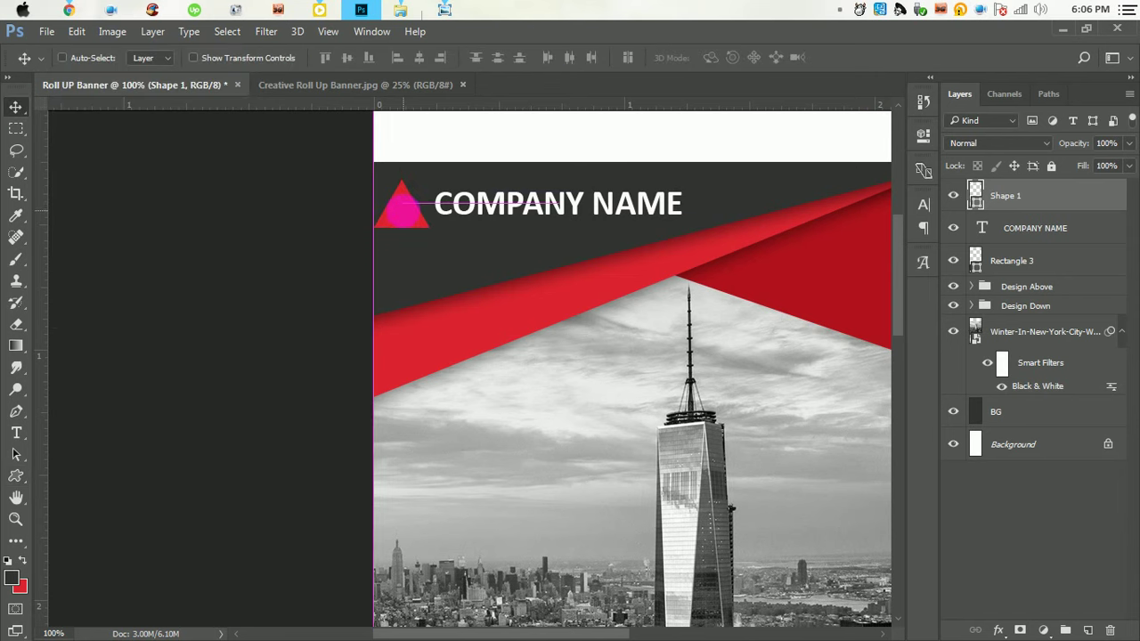
left_click(78, 35)
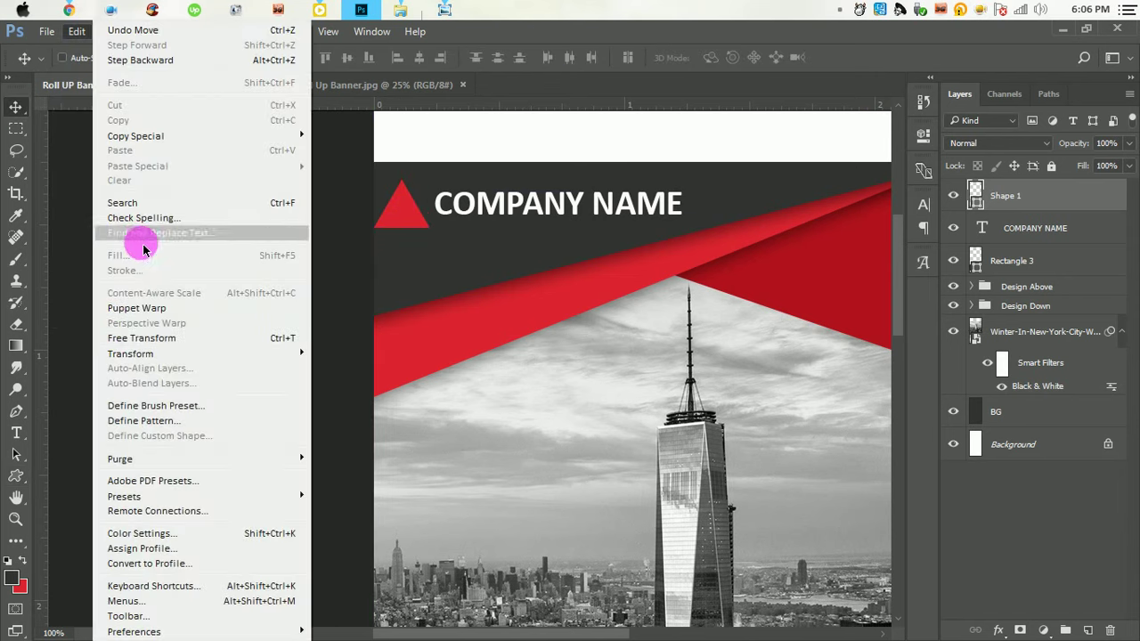
left_click(160, 337)
right_click(415, 221)
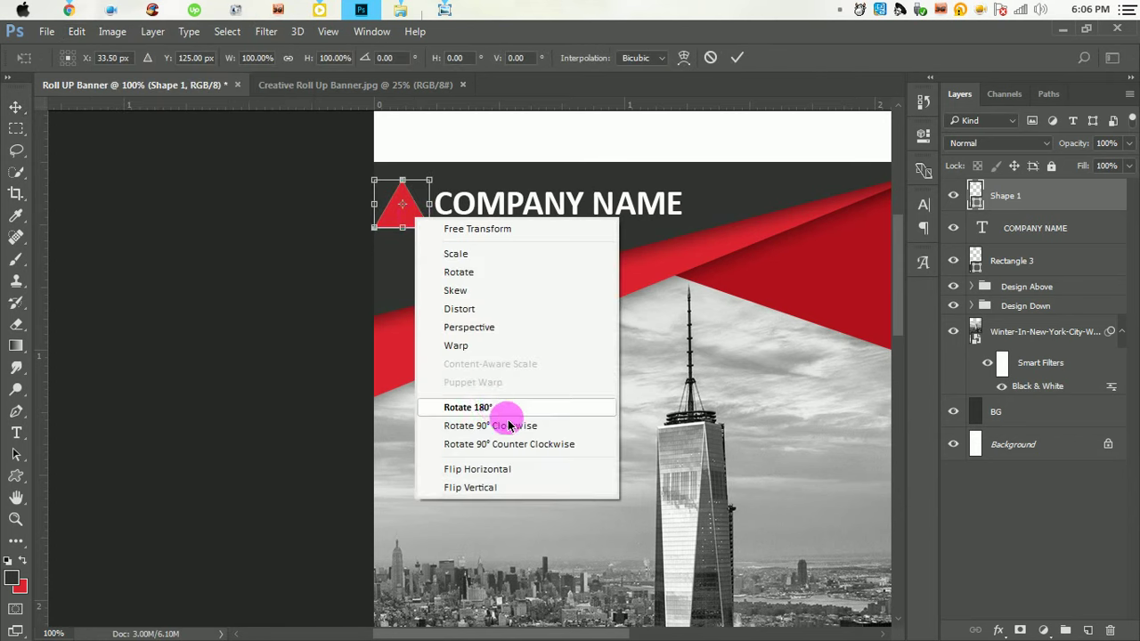
left_click(500, 432)
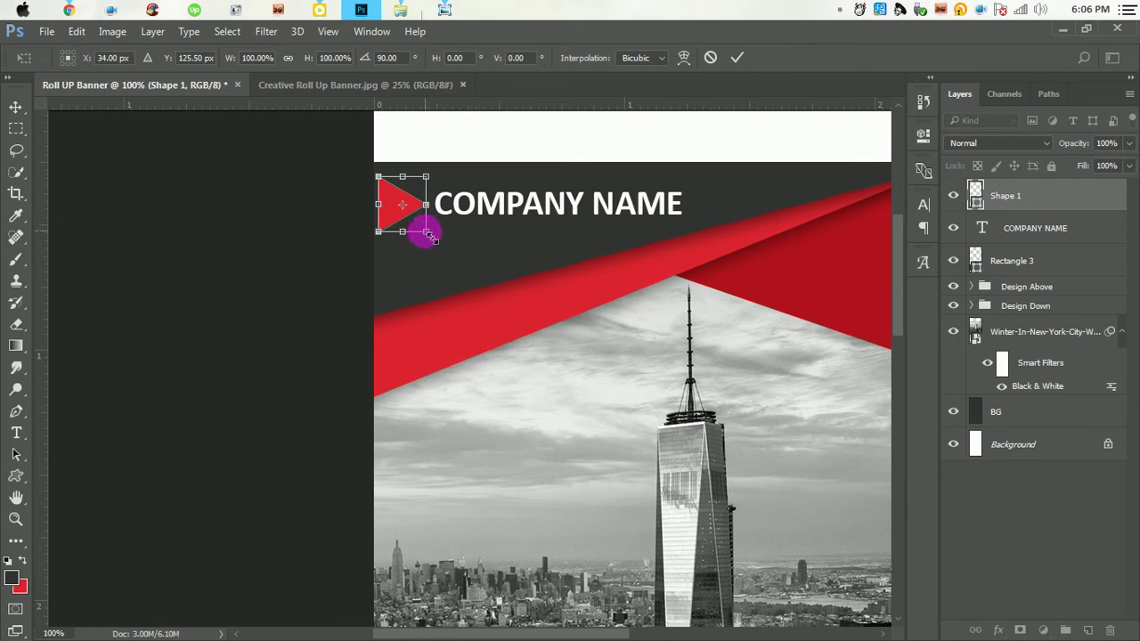
left_click_drag(429, 235, 399, 214)
left_click(737, 57)
key("Left")
key("Left")
key("Left")
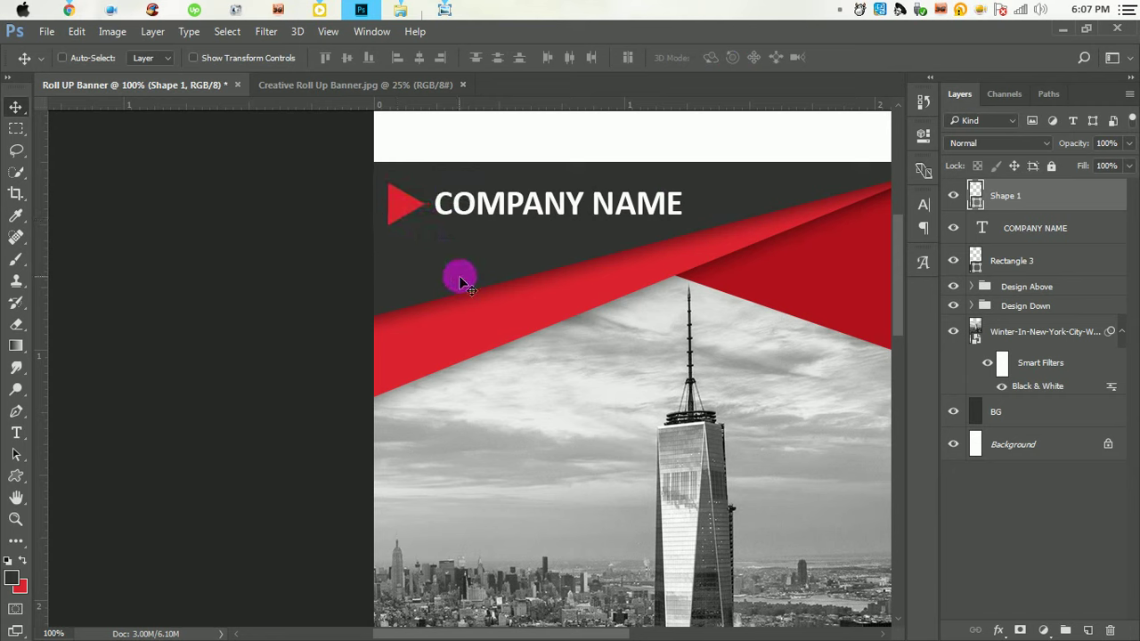
Step: Duplicate the triangle, color the copy a darker banner red, and shift it down-left
left_click_drag(1085, 207, 1088, 630)
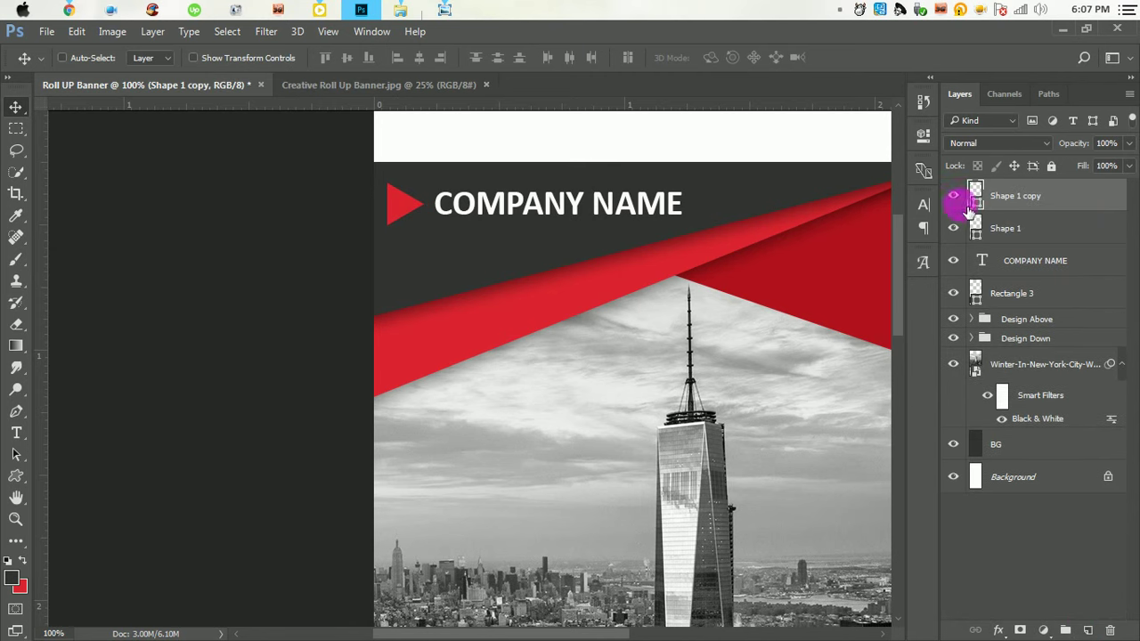
double_click(977, 195)
left_click(806, 251)
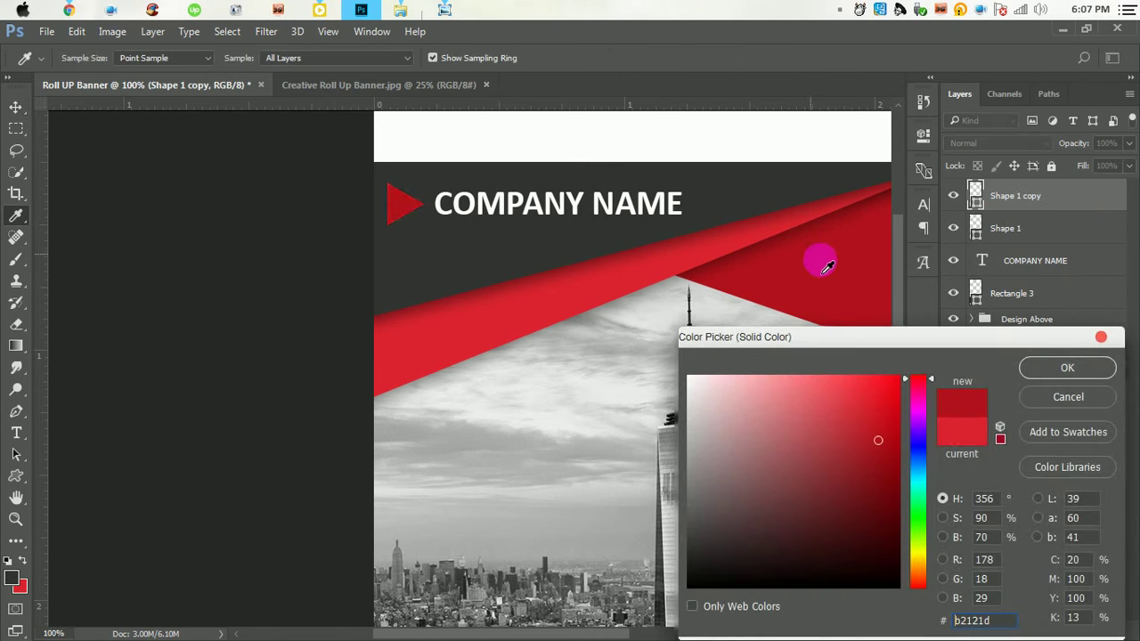
left_click(1067, 370)
key("v")
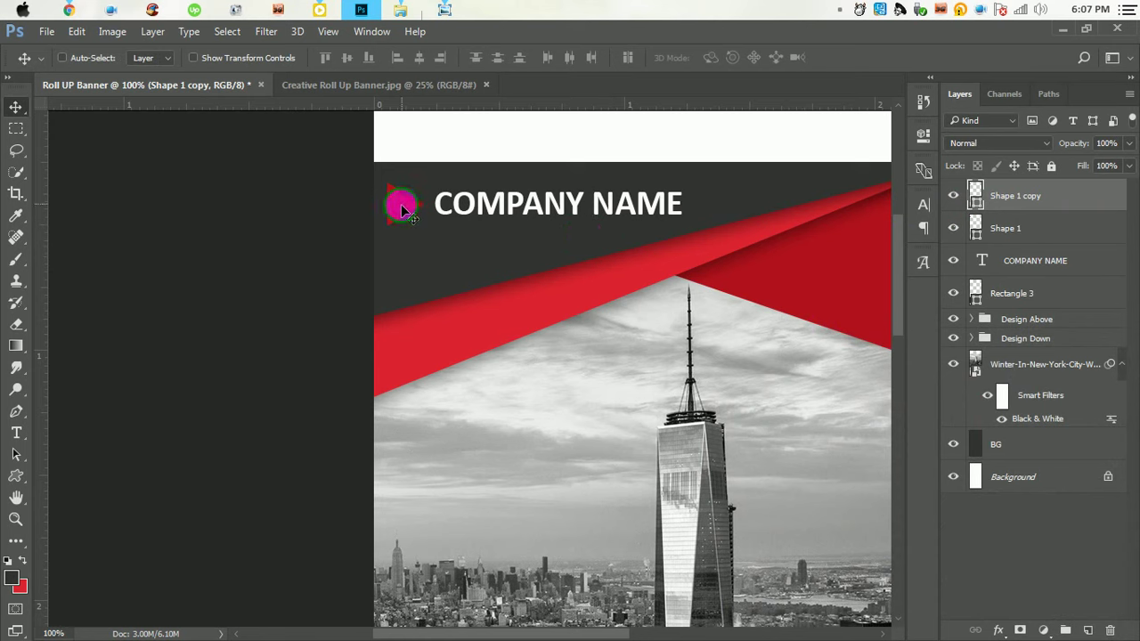
left_click_drag(405, 203, 396, 214)
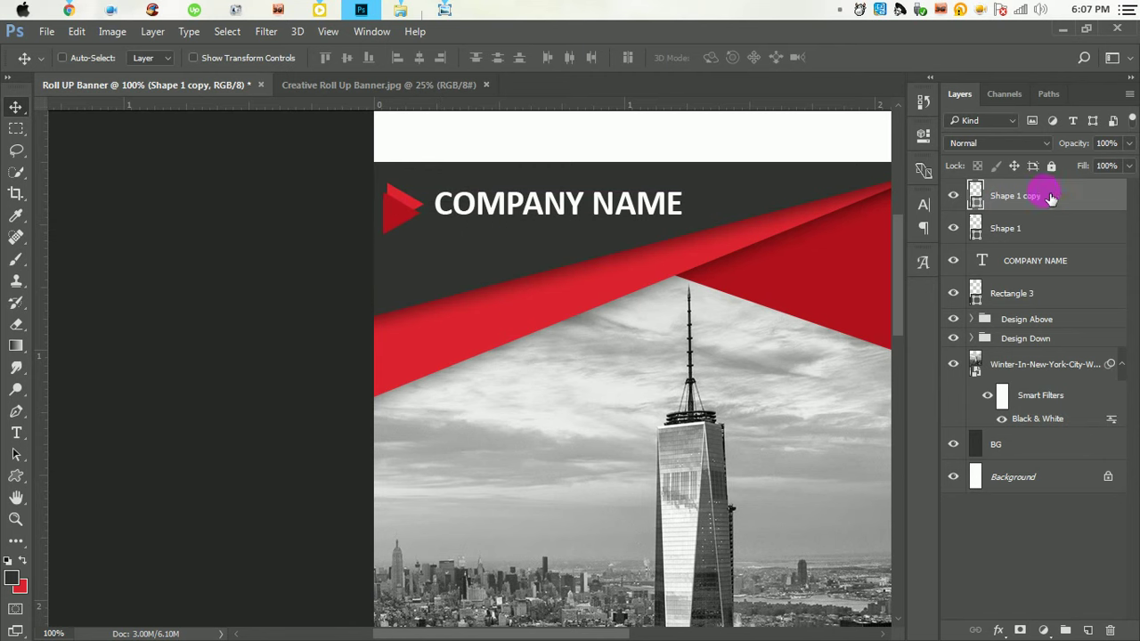
Step: Clip Shape 1 copy to Shape 1, giving the copy the brighter red and the original the darker red
right_click(1069, 193)
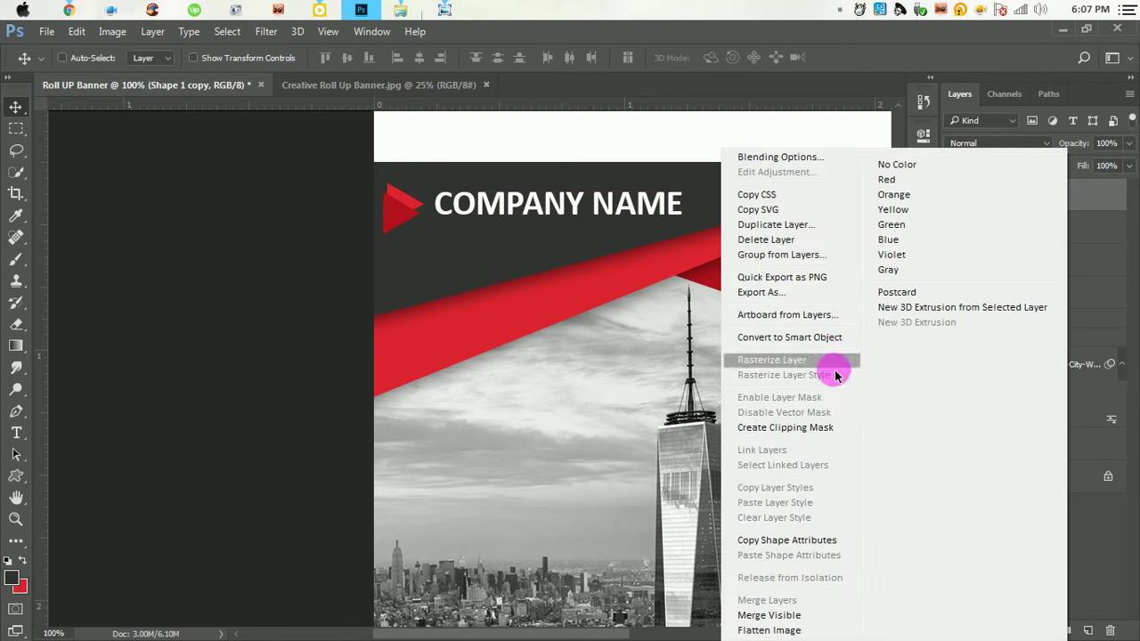
left_click(814, 427)
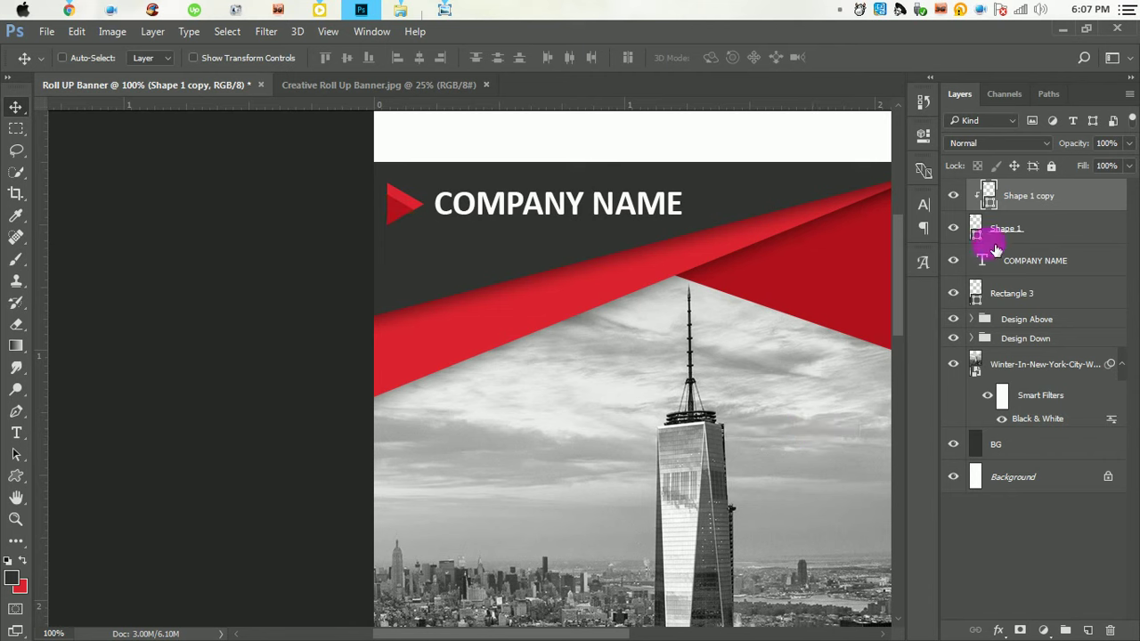
double_click(986, 195)
left_click(463, 328)
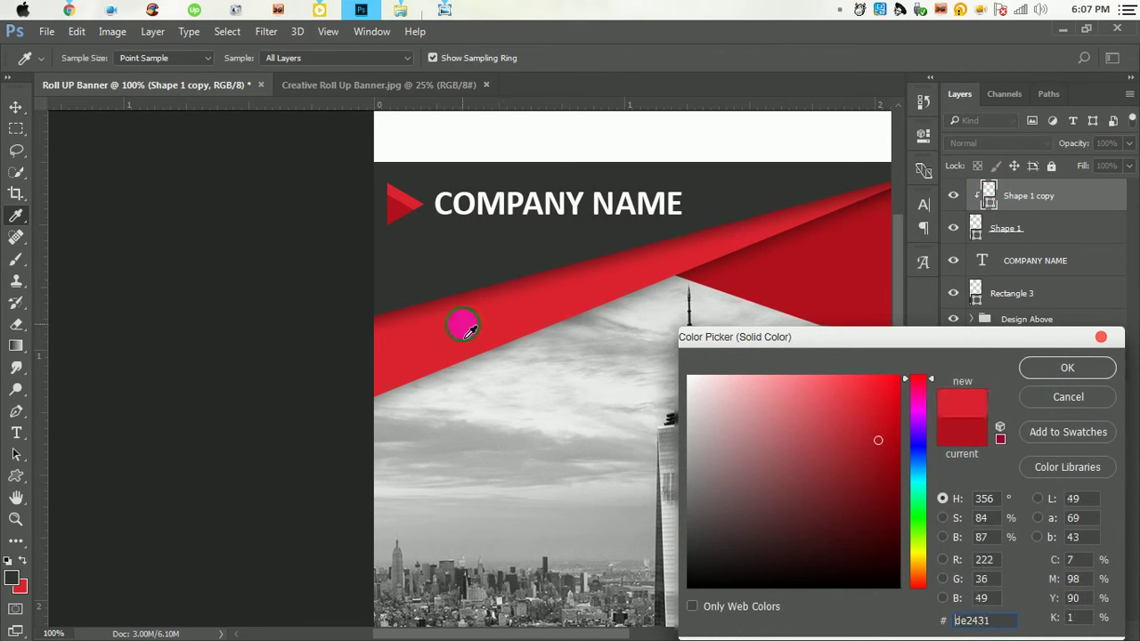
left_click(1067, 368)
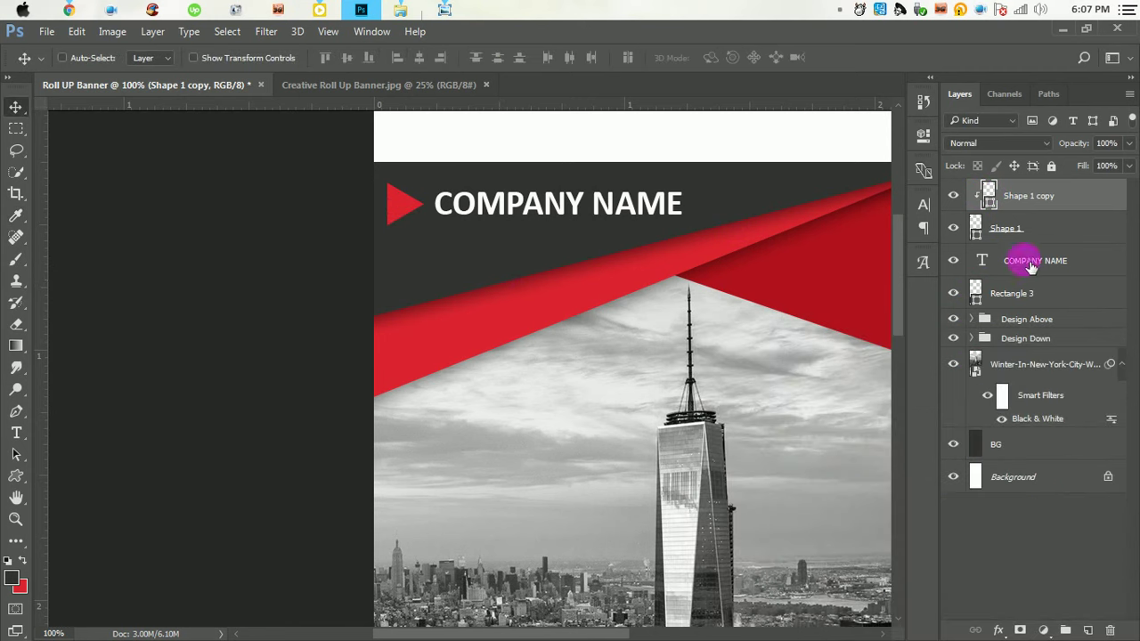
double_click(976, 228)
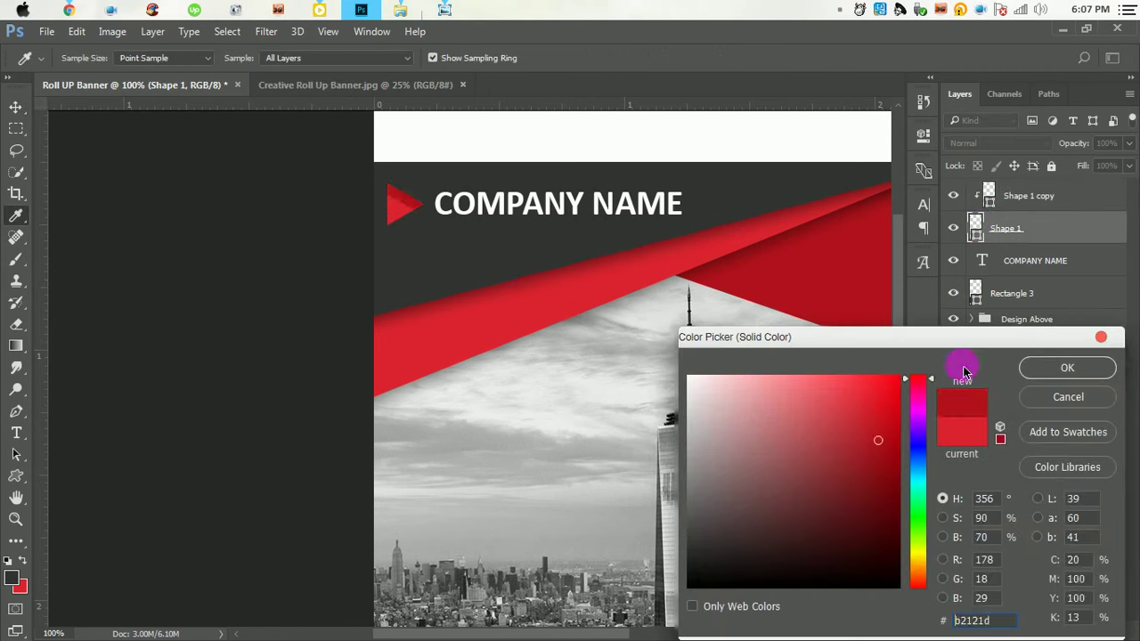
left_click(1068, 367)
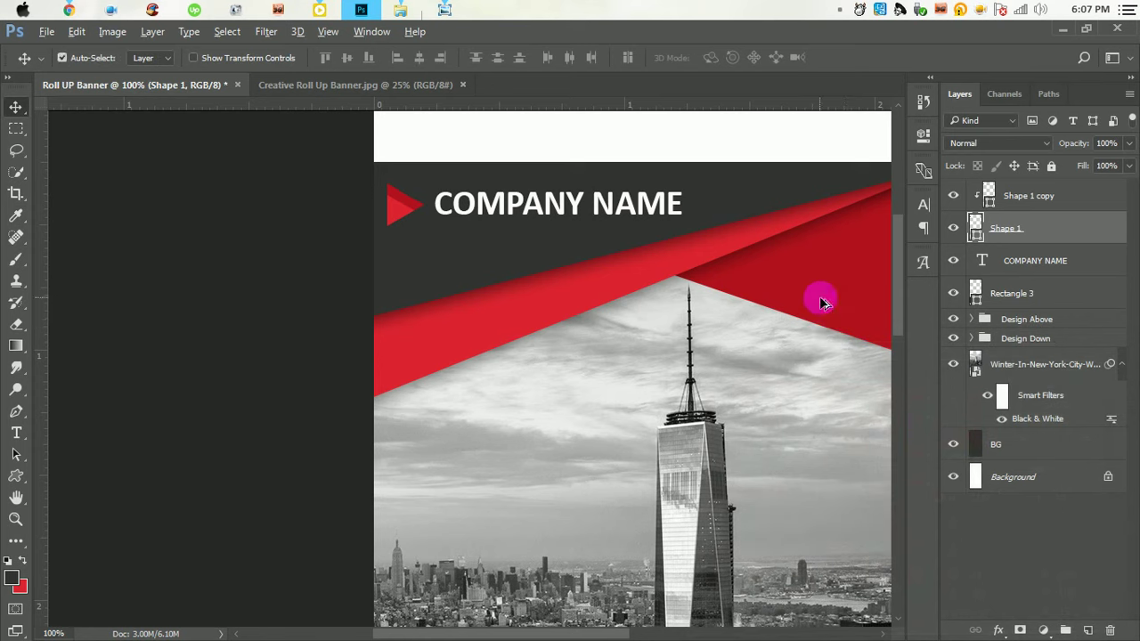
Step: Group the two triangle layers as Icon, then group Icon with COMPANY NAME as Logo
left_click(1046, 196, "shift")
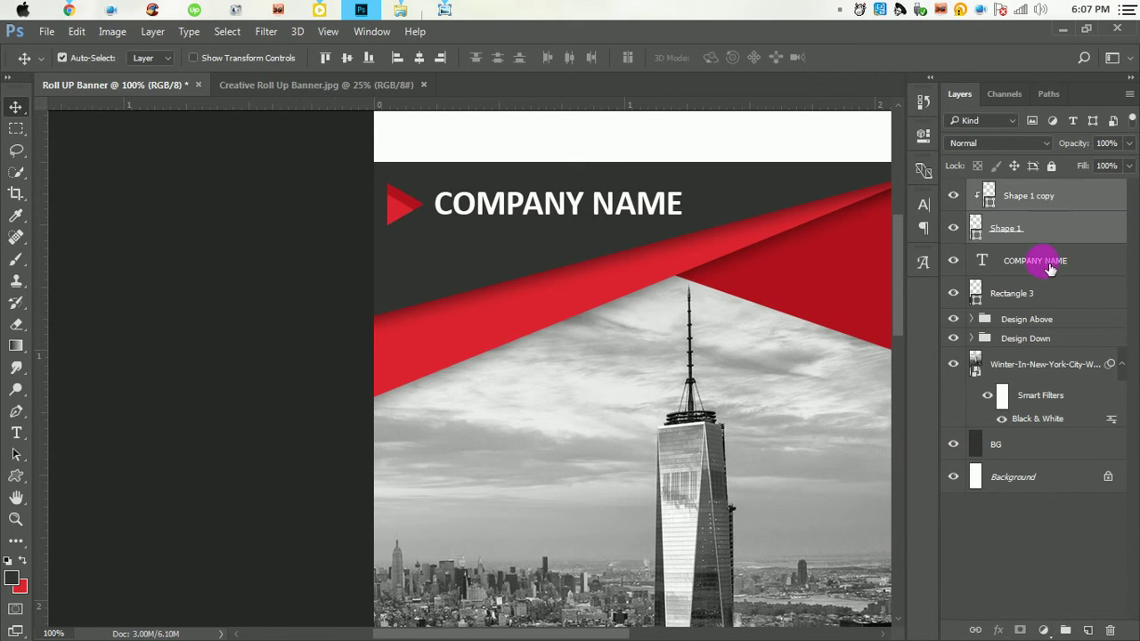
left_click(1073, 631)
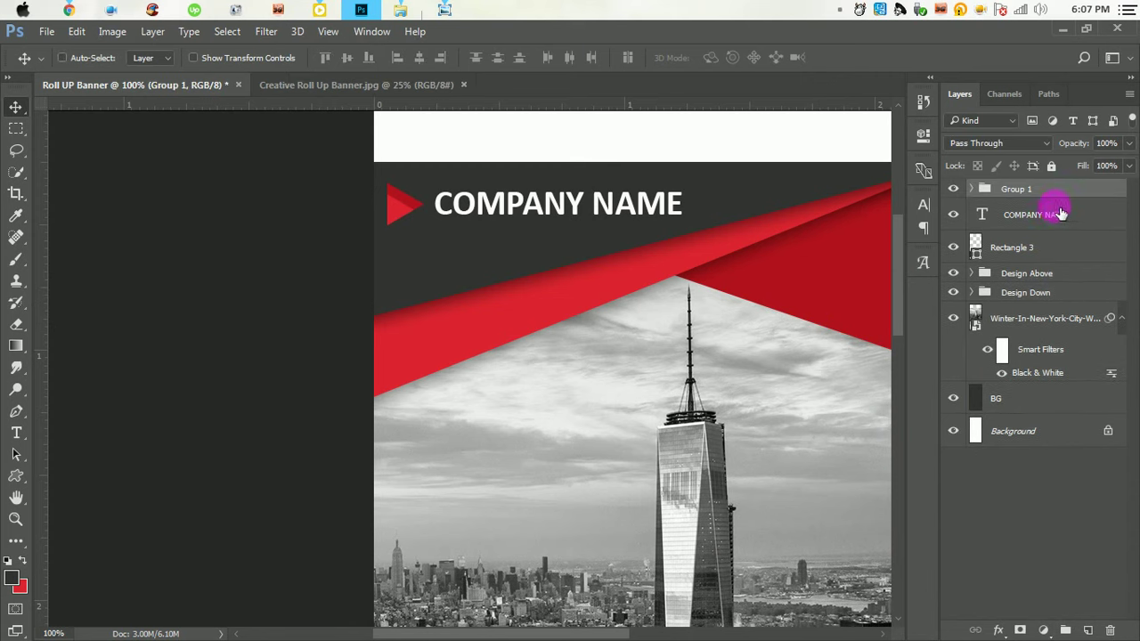
double_click(1021, 194)
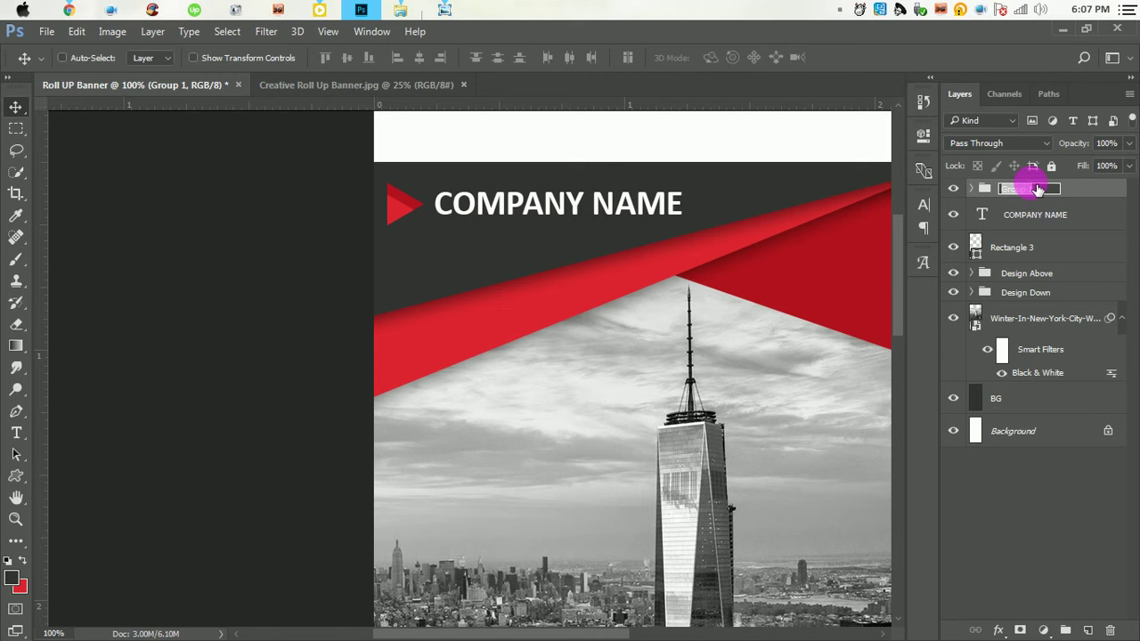
type("Icon")
key("Return")
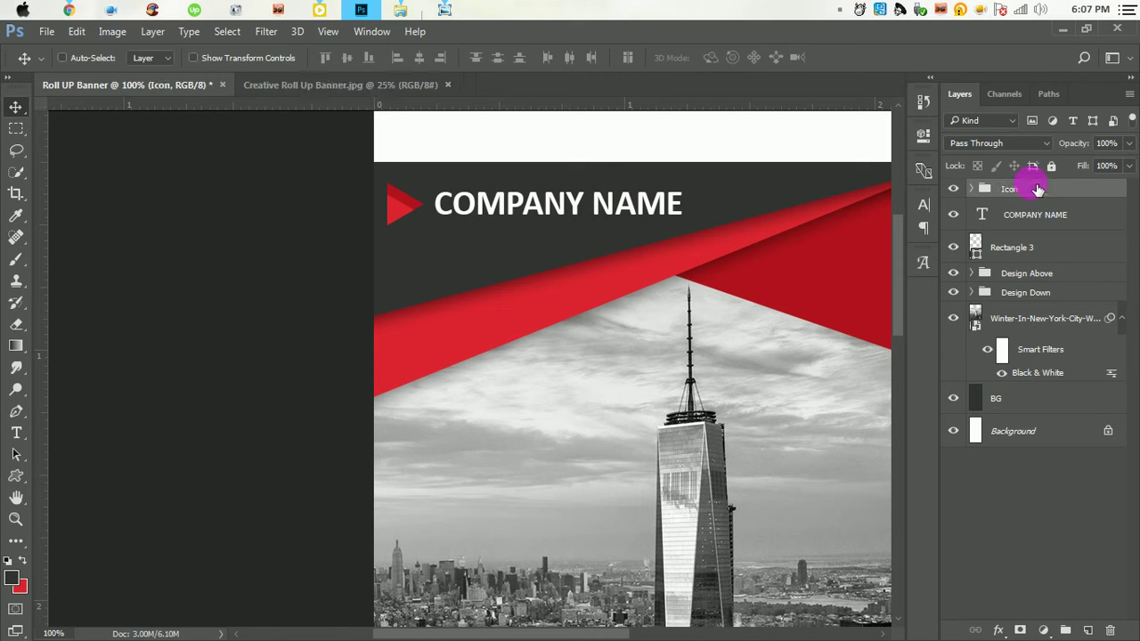
left_click(1100, 214, "shift")
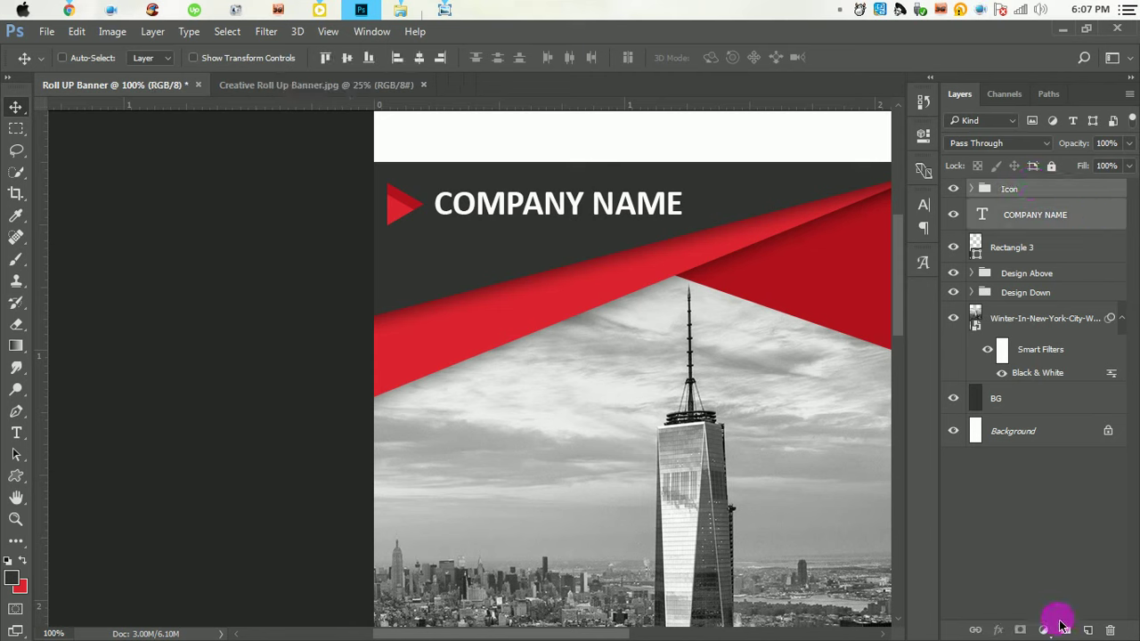
left_click(1068, 630)
type("Logo")
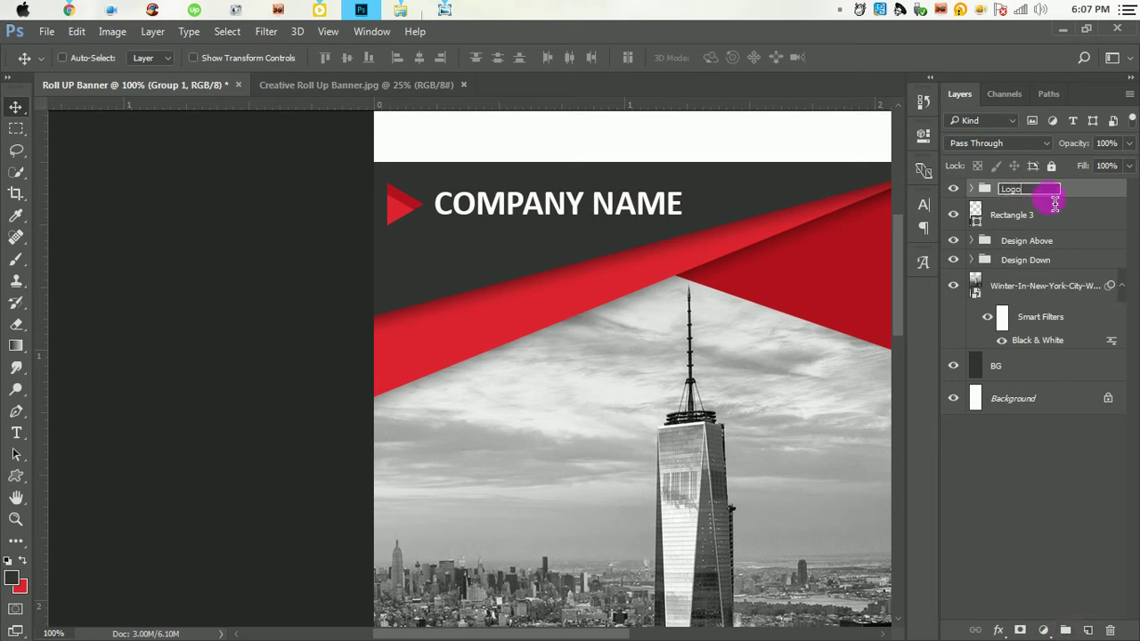
key("Return")
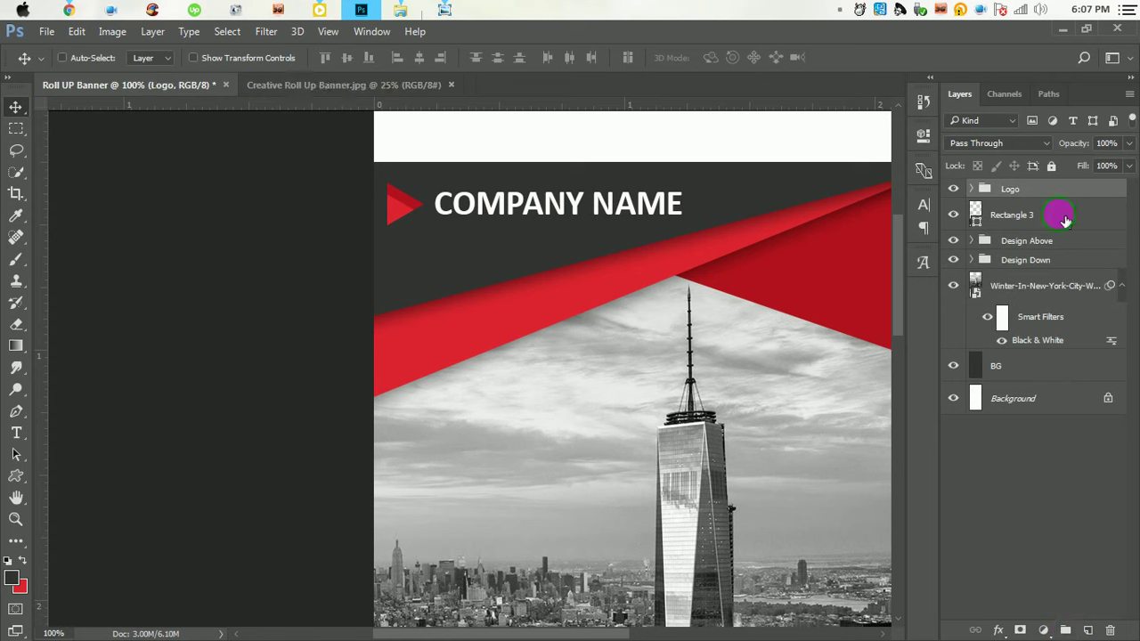
Step: Group Rectangle 3, Design Above, Design Down, the city photo and BG into a Background group
left_click(988, 226)
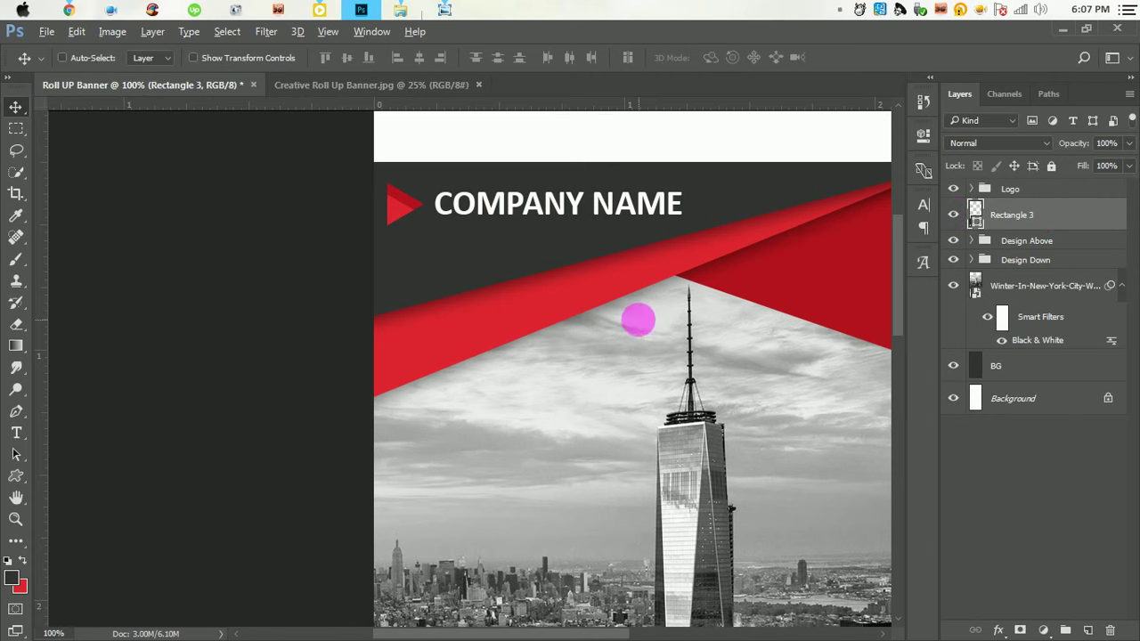
key("ctrl+minus")
key("ctrl+minus")
key("ctrl+minus")
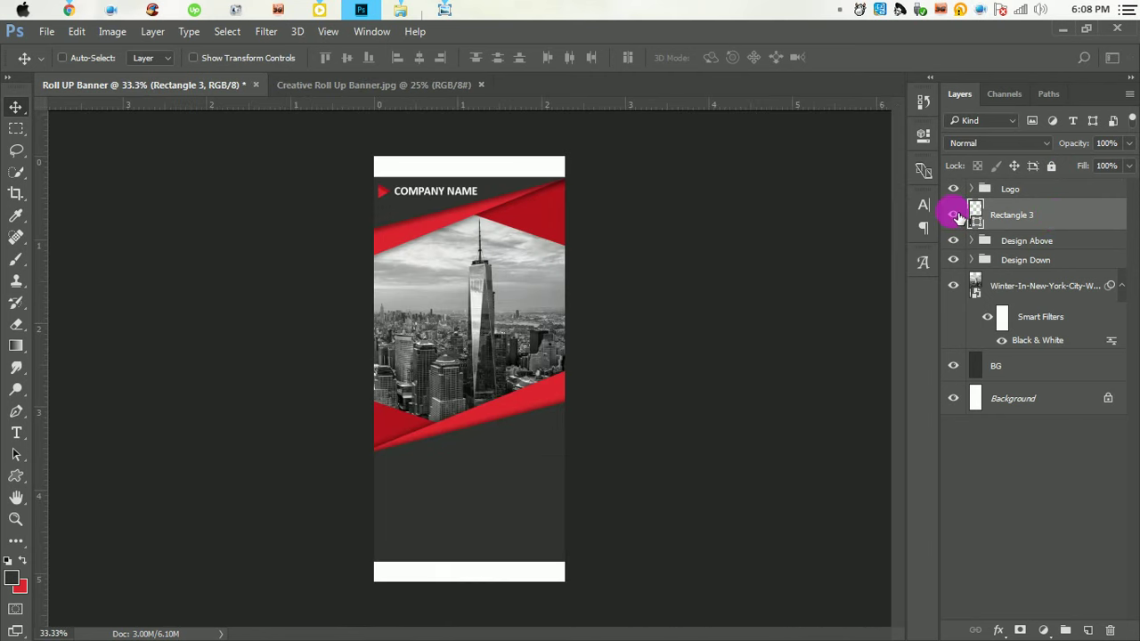
left_click_drag(959, 217, 997, 225)
left_click(1044, 242, "shift")
left_click(1041, 259, "shift")
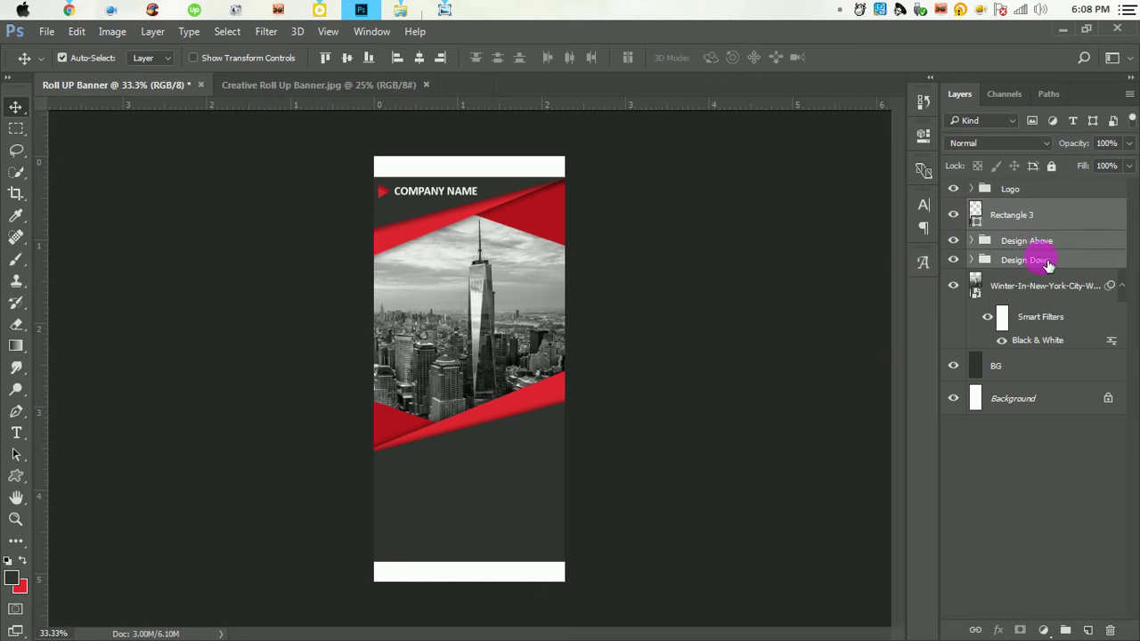
left_click(1054, 297, "shift")
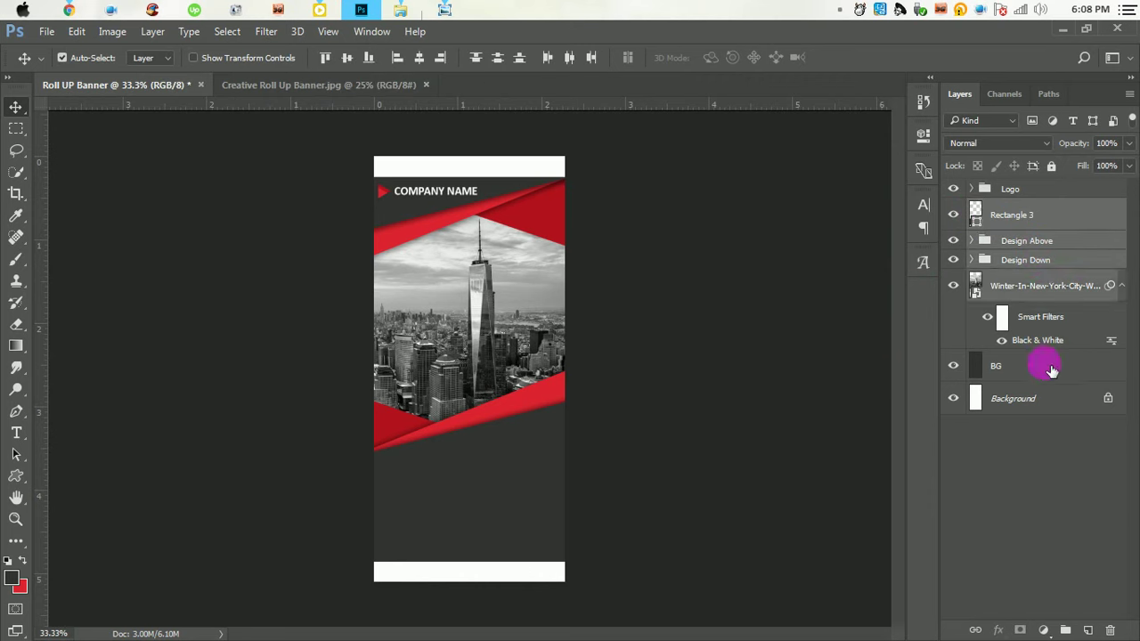
left_click(1044, 367, "shift")
left_click(1071, 630)
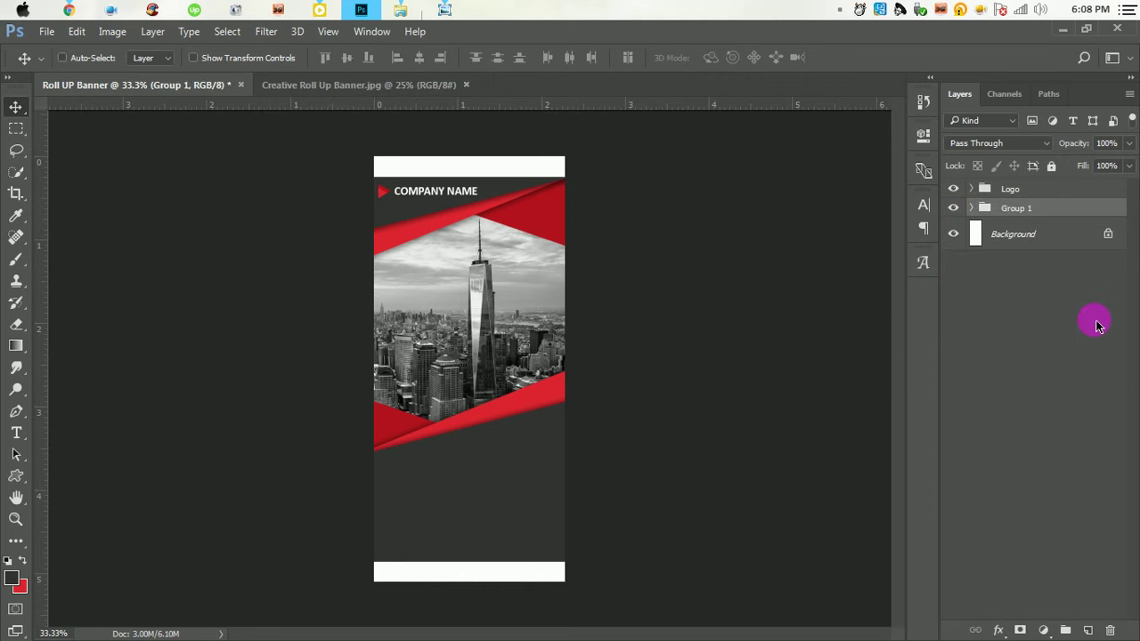
double_click(1023, 212)
type("Background")
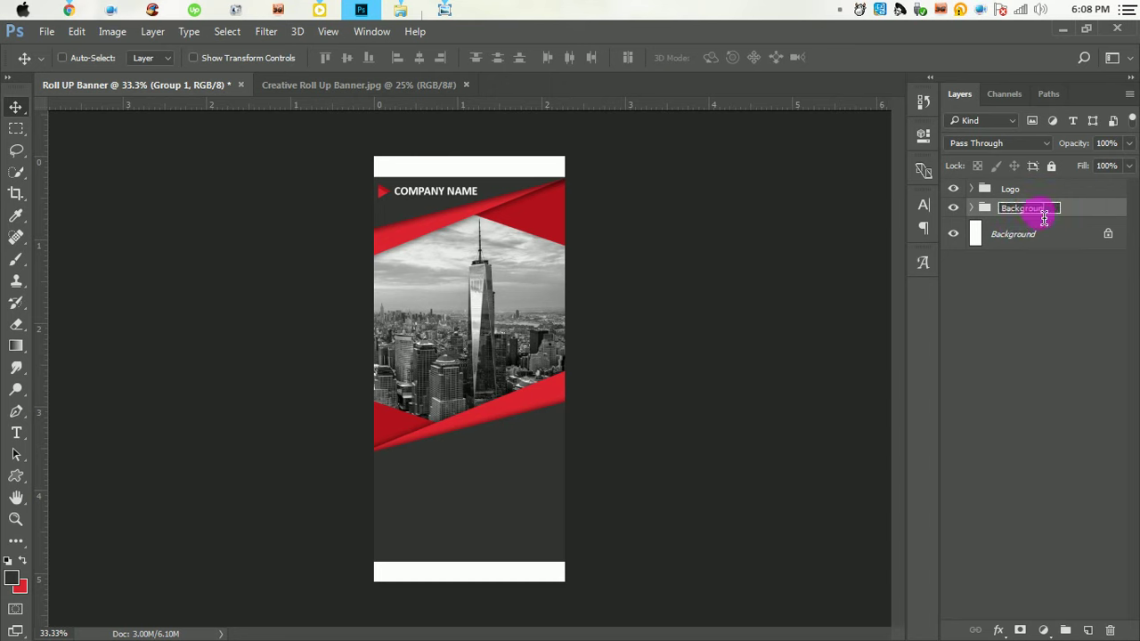
key("Return")
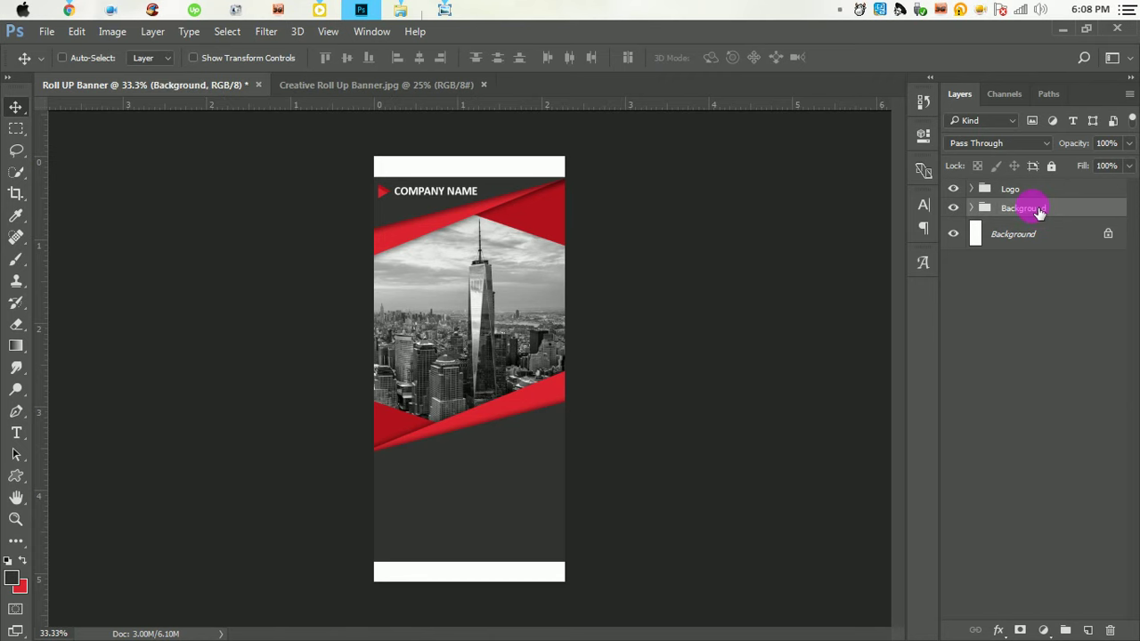
Step: Nudge the Logo group slightly right, then expand it and select Shape 1 copy
left_click(1011, 189)
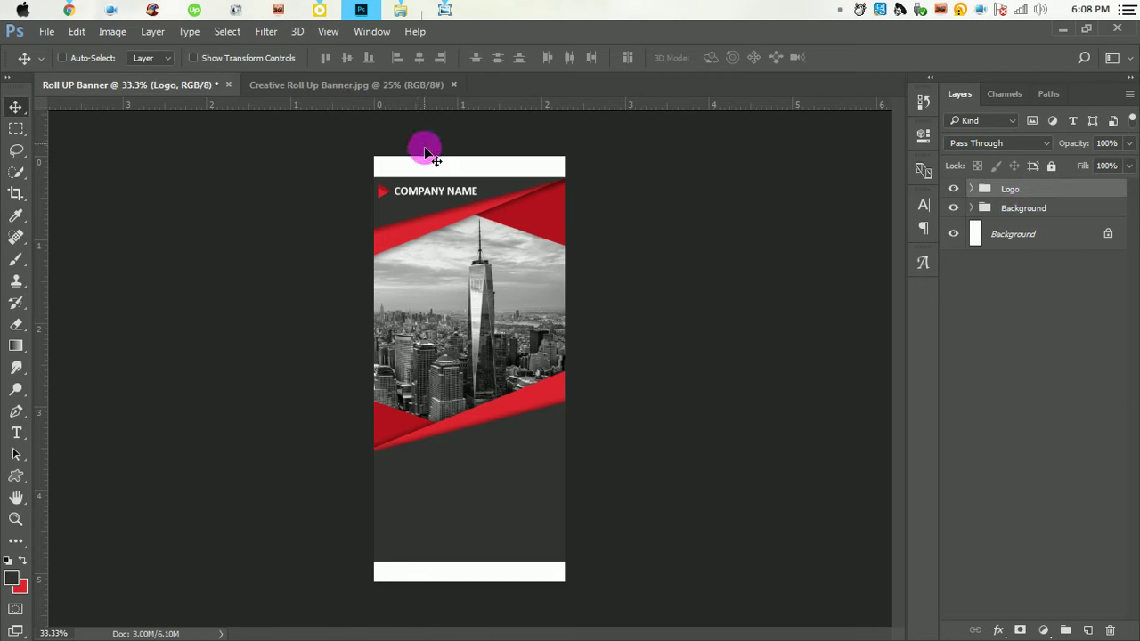
left_click(422, 191)
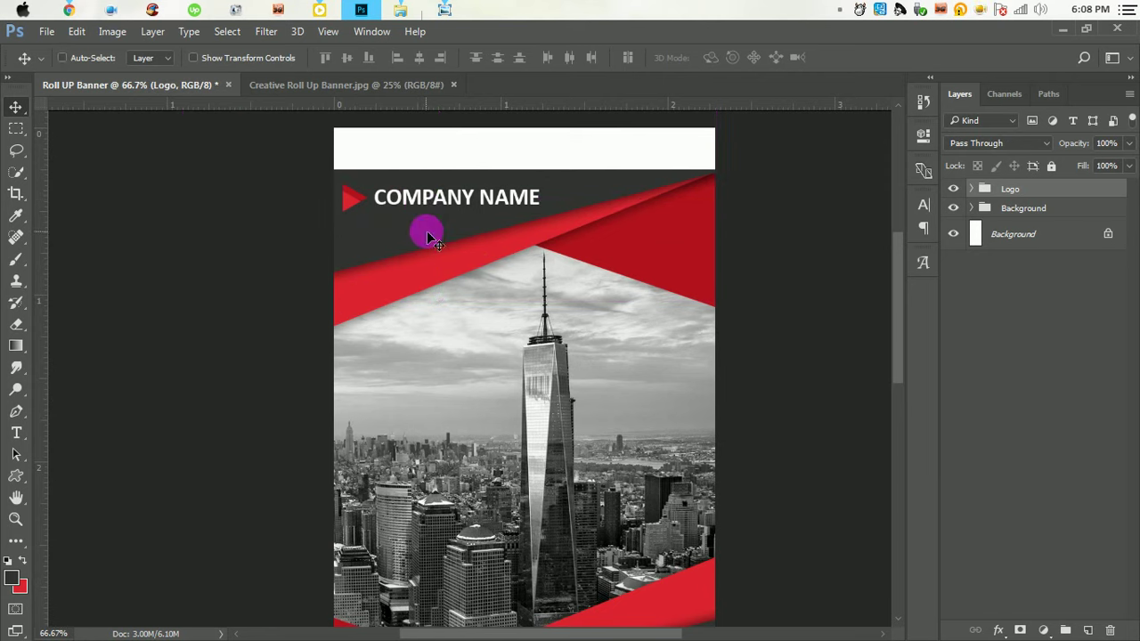
key("Right")
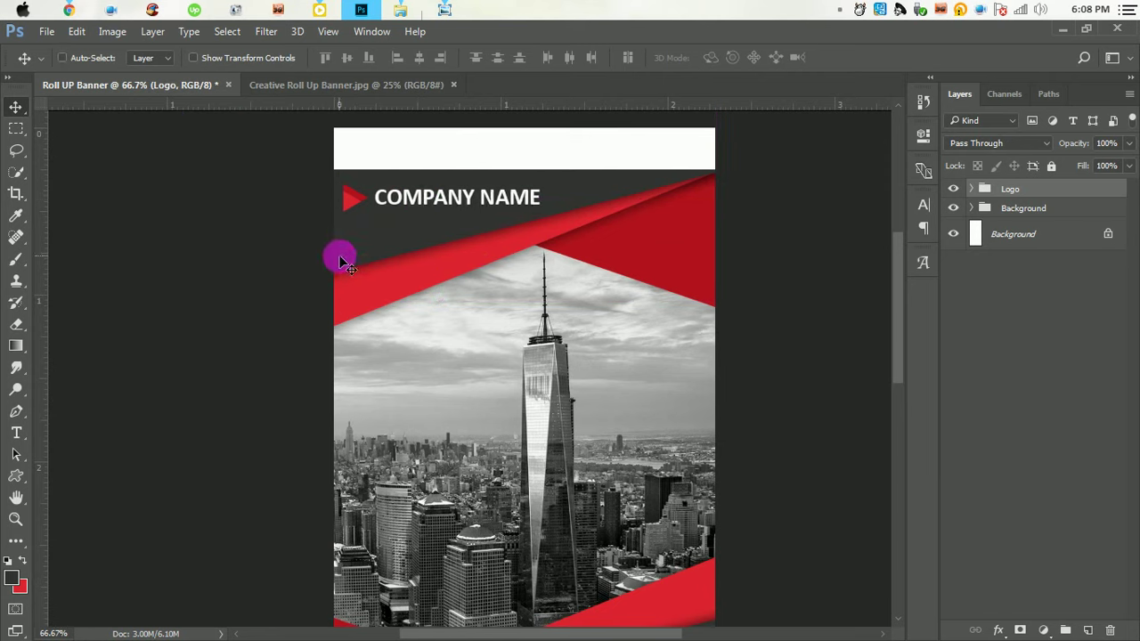
key("Right")
key("Right")
key("Right")
key("Right")
key("Right")
key("Right")
key("Right")
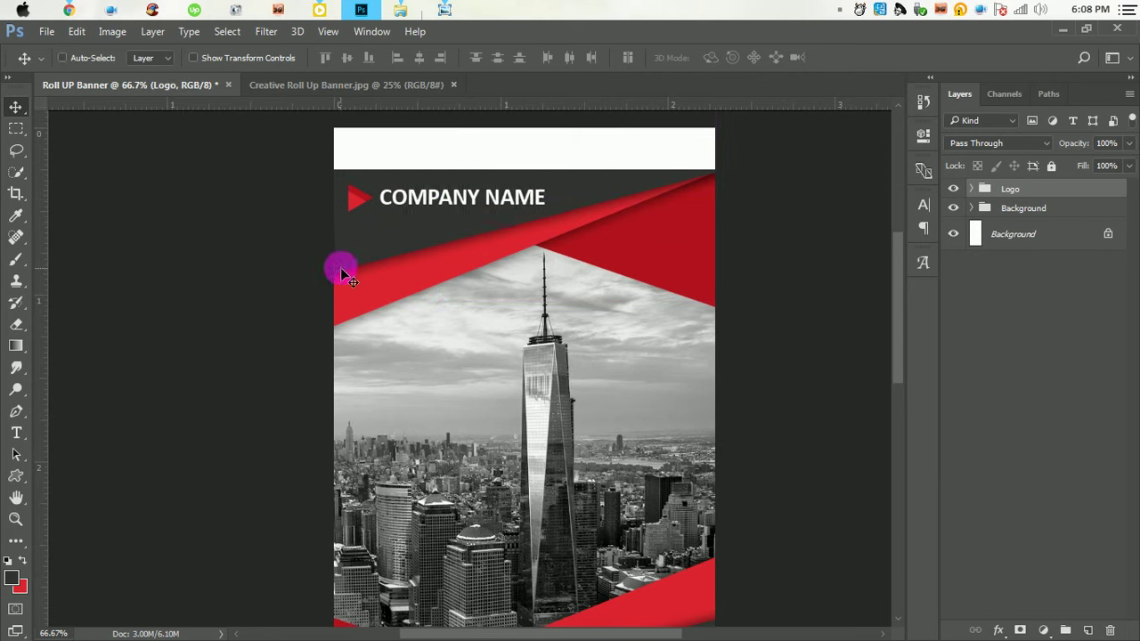
key("Right")
key("Right")
key("Right")
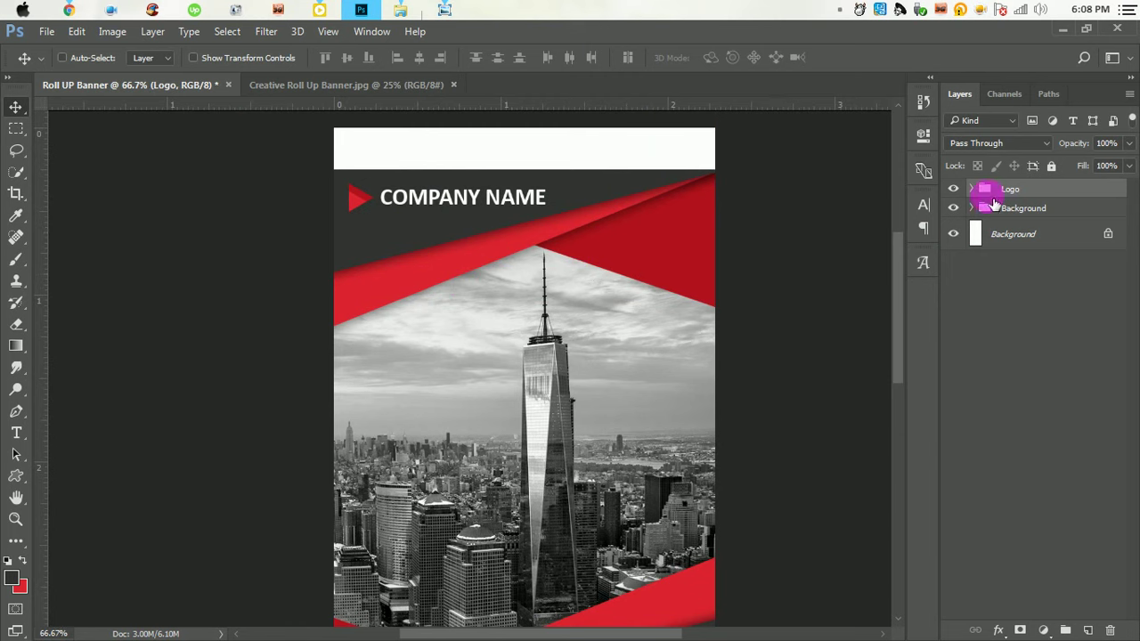
left_click(972, 189)
left_click(1029, 213)
left_click(984, 207)
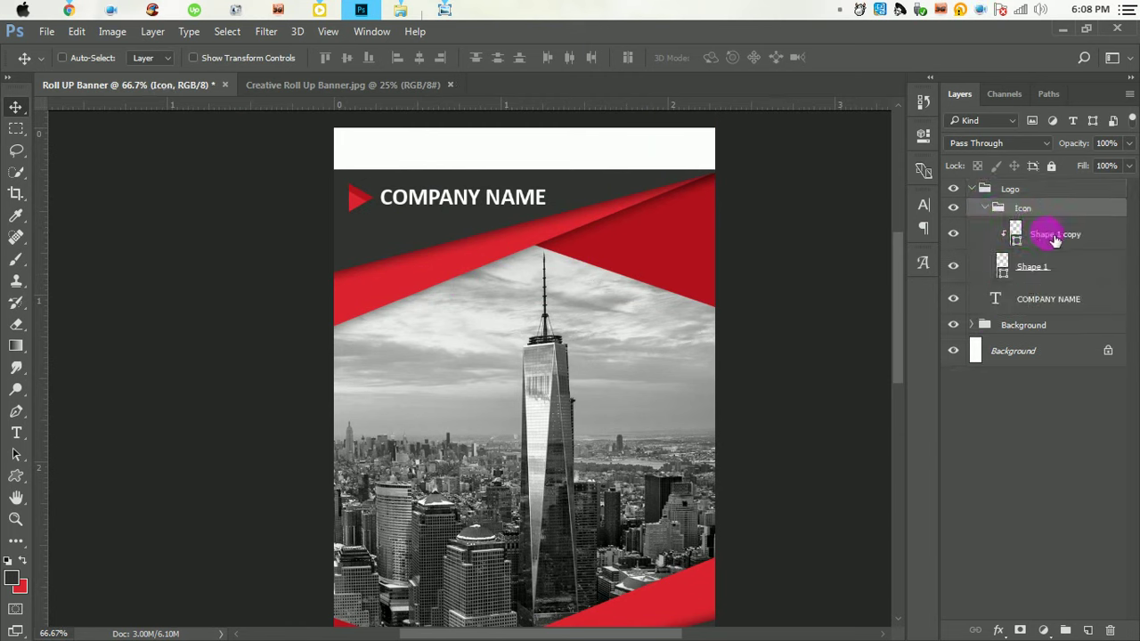
left_click(1054, 240)
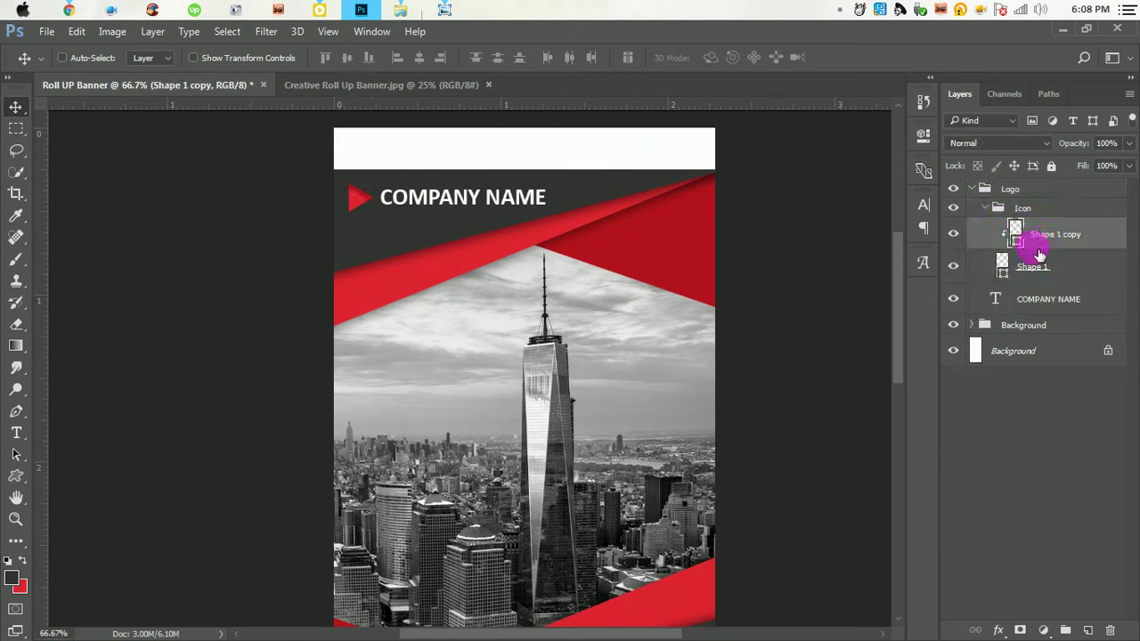
scroll(631, 281, "down", 1)
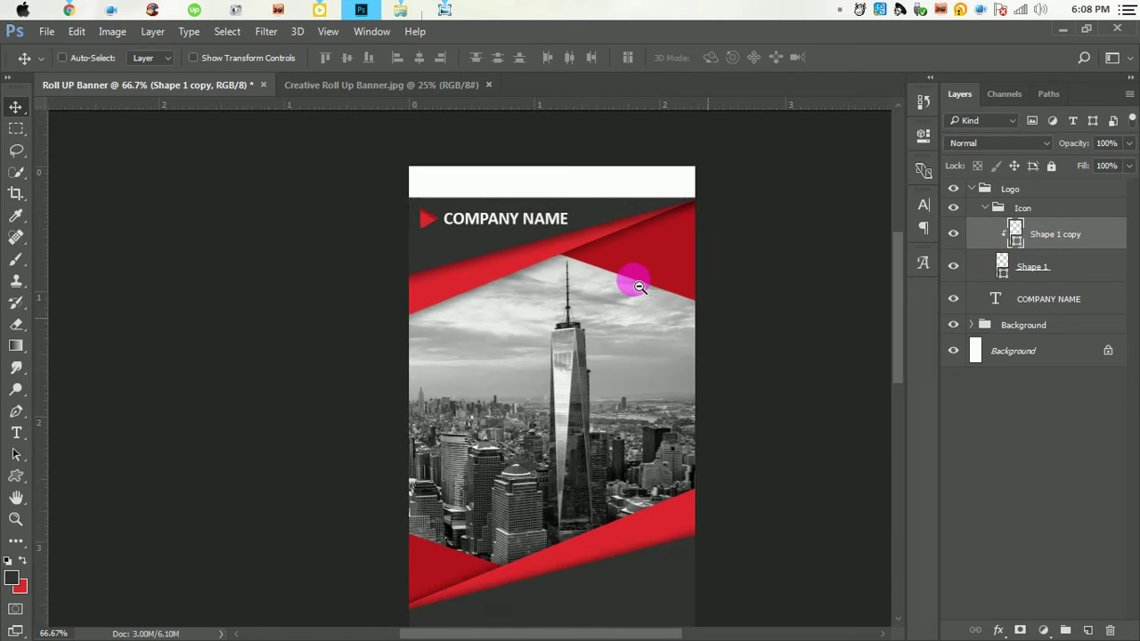
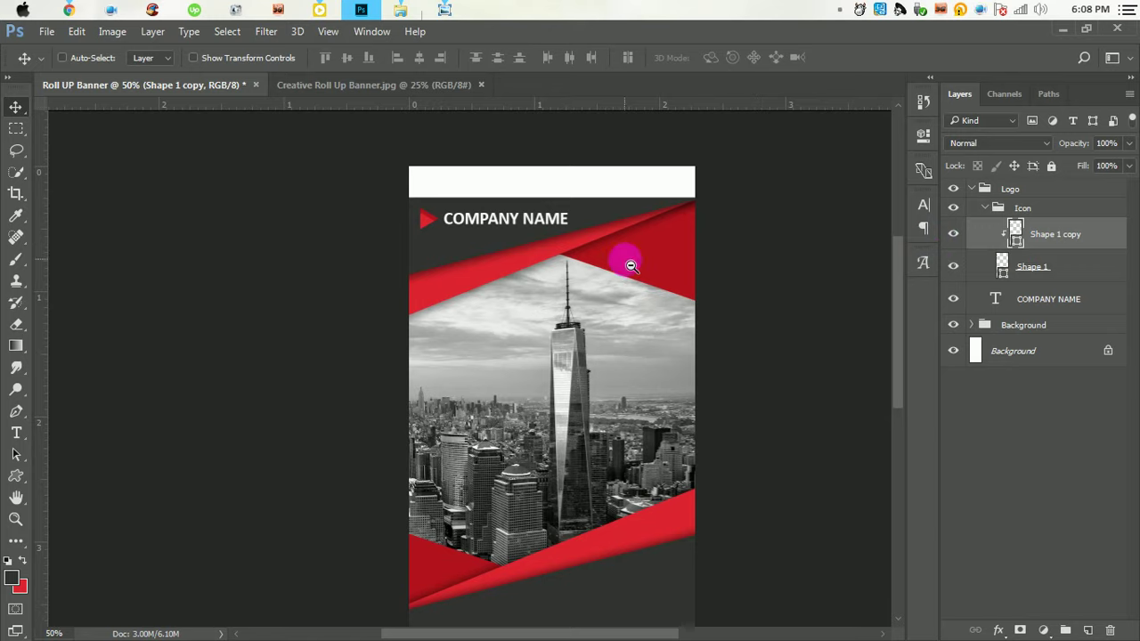
Step: Draw a small 72 px red square with the Rectangle Tool in the banner's lower dark area
scroll(629, 258, "down", 1)
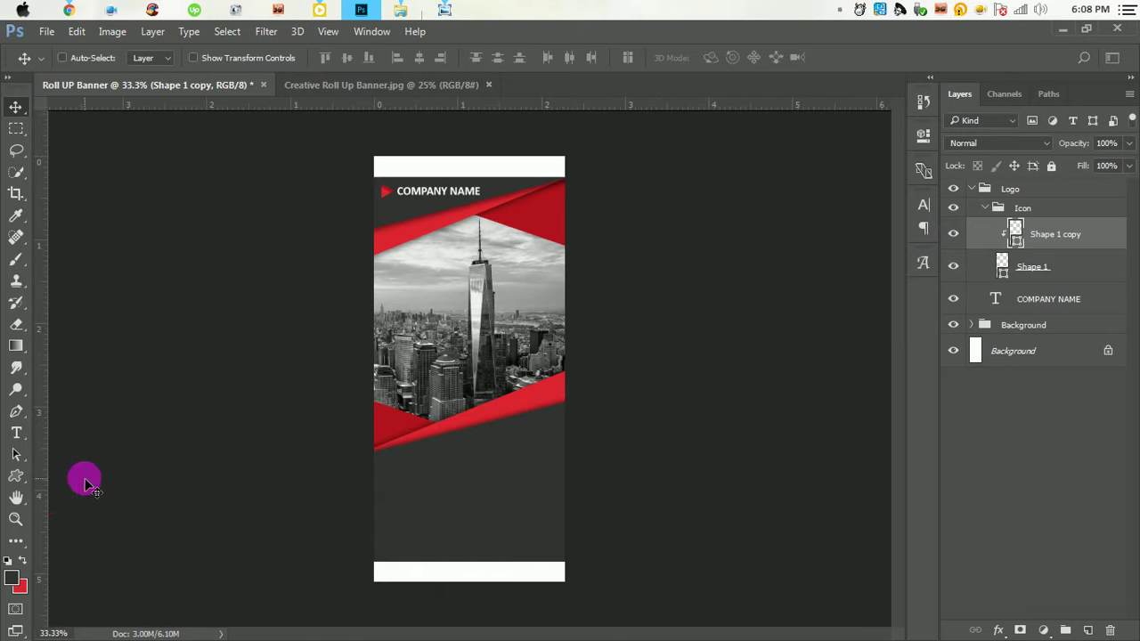
left_click(17, 519)
left_click(16, 496)
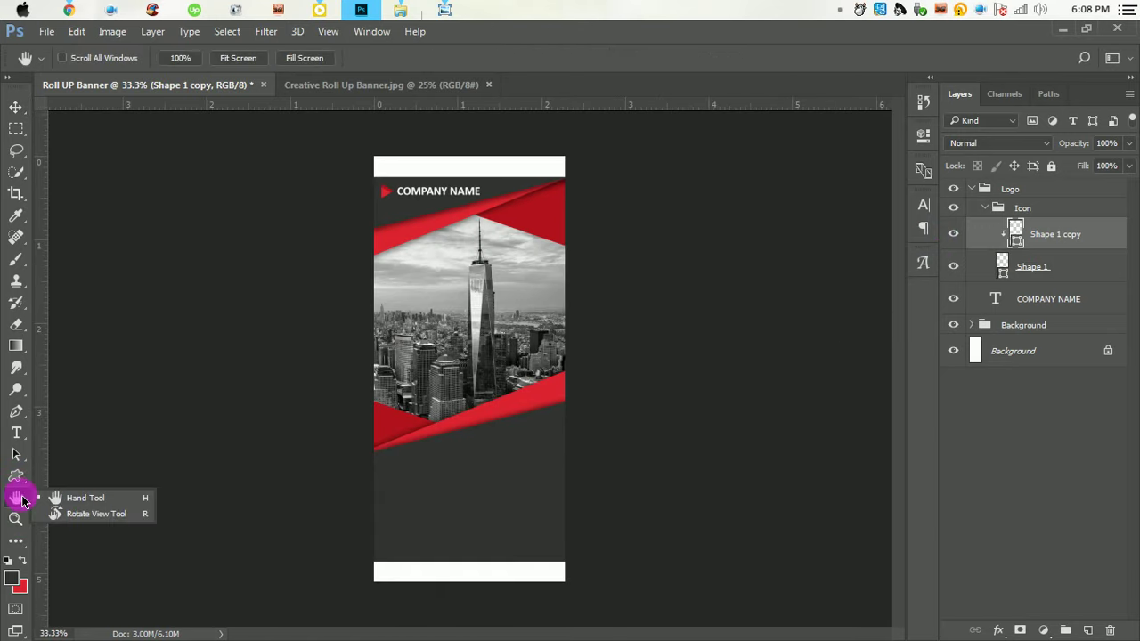
left_click(16, 476)
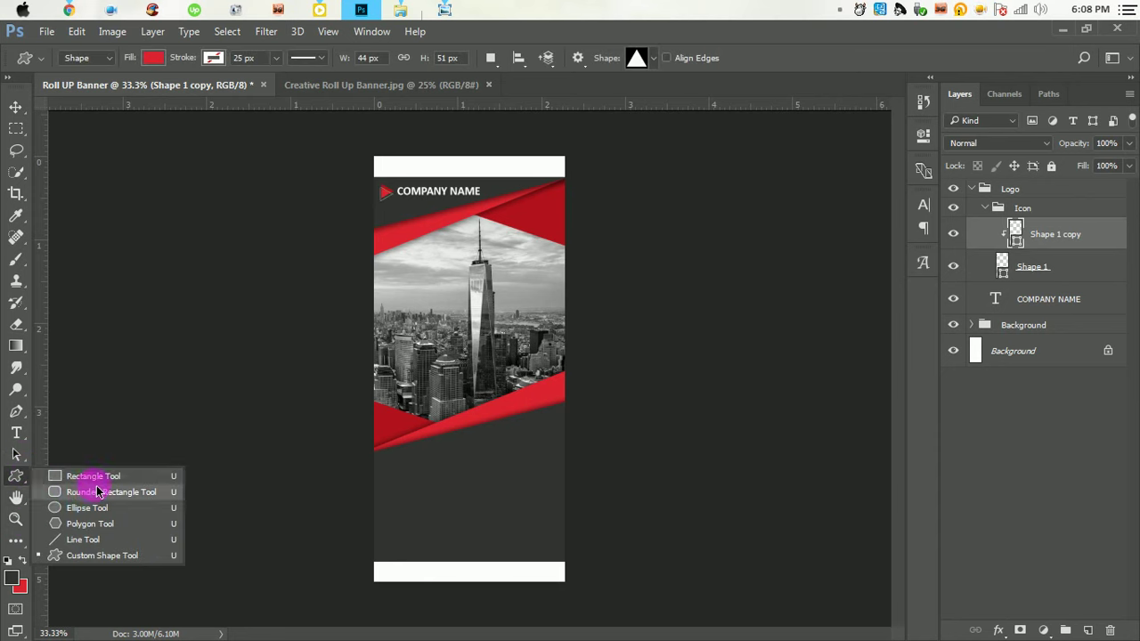
left_click(116, 476)
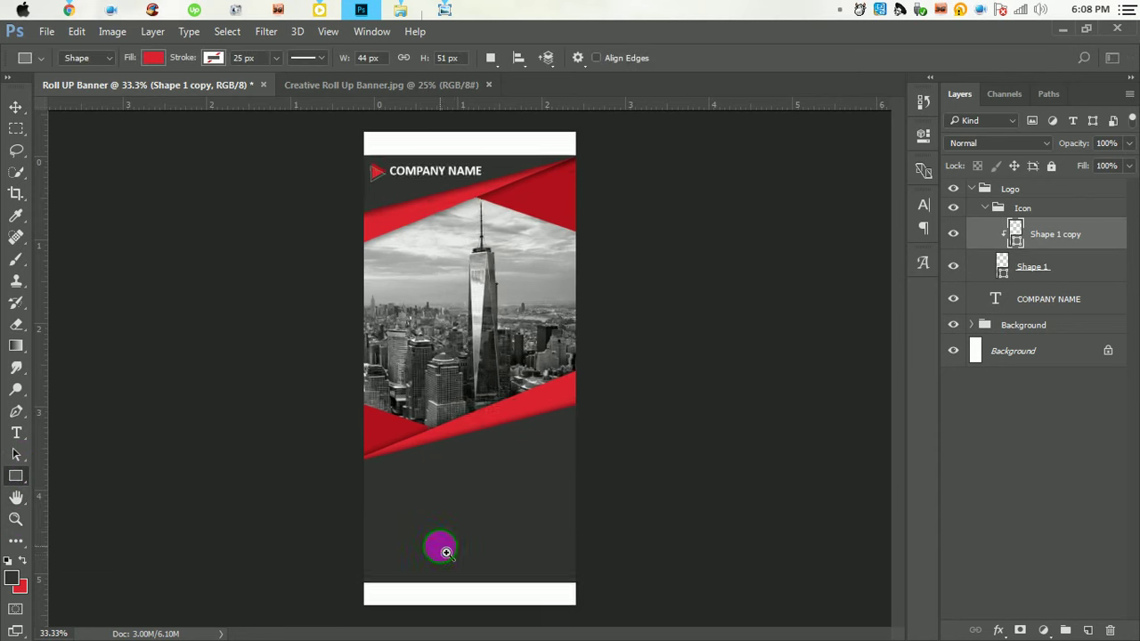
key("ctrl+plus")
key("ctrl+plus")
left_click_drag(331, 410, 365, 437)
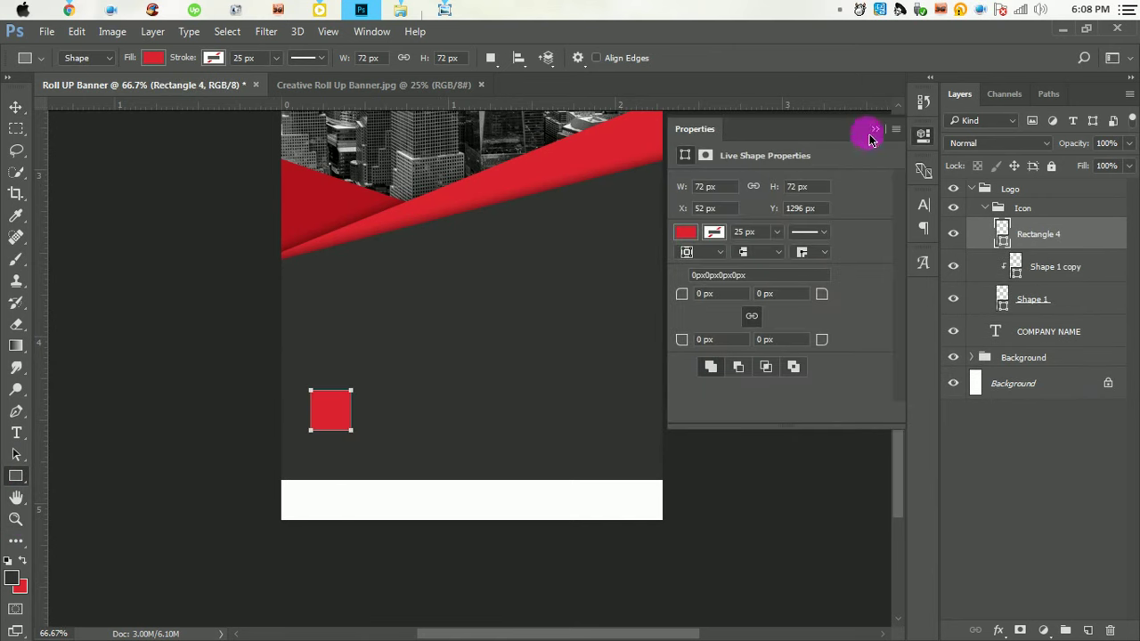
Step: Move the new red square to the right within the lower dark area
left_click(714, 232)
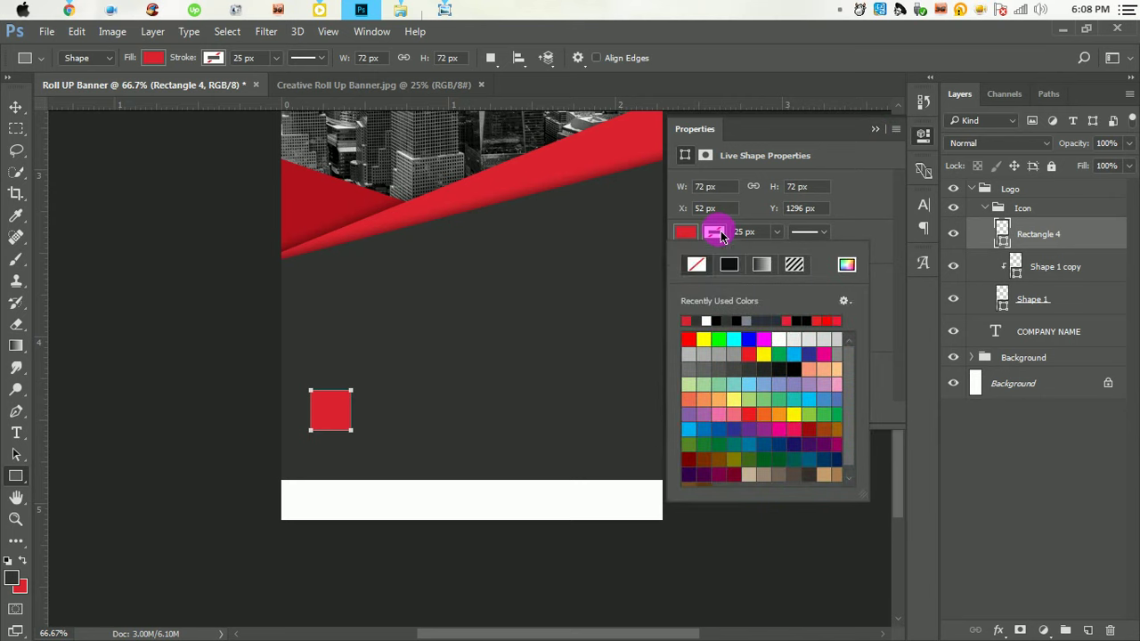
left_click(873, 132)
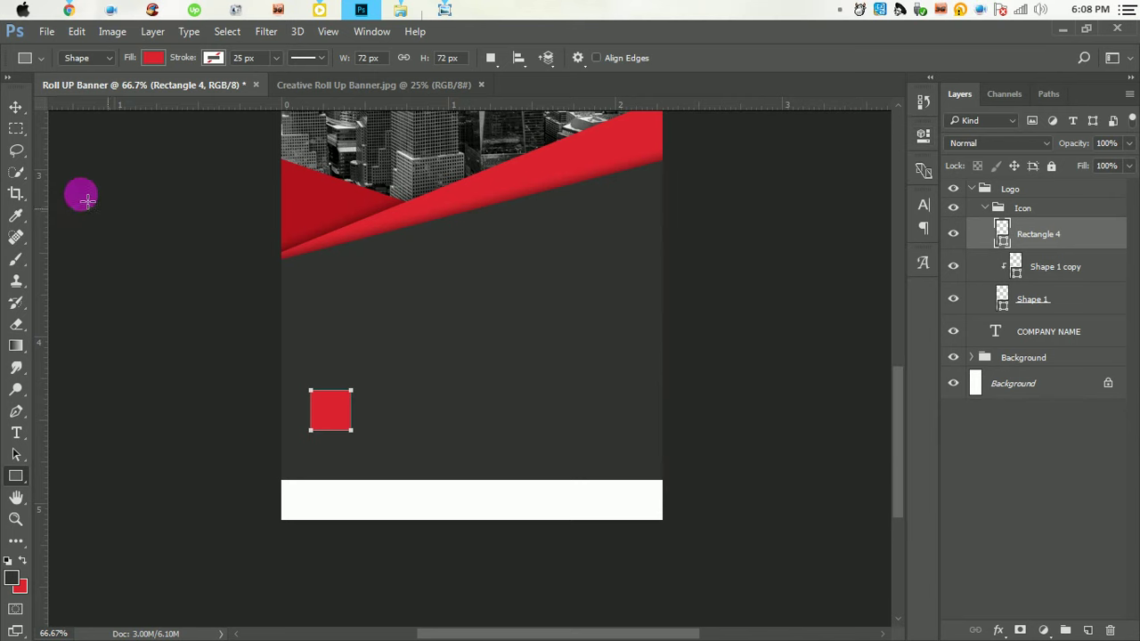
left_click(16, 107)
left_click_drag(333, 418, 580, 414)
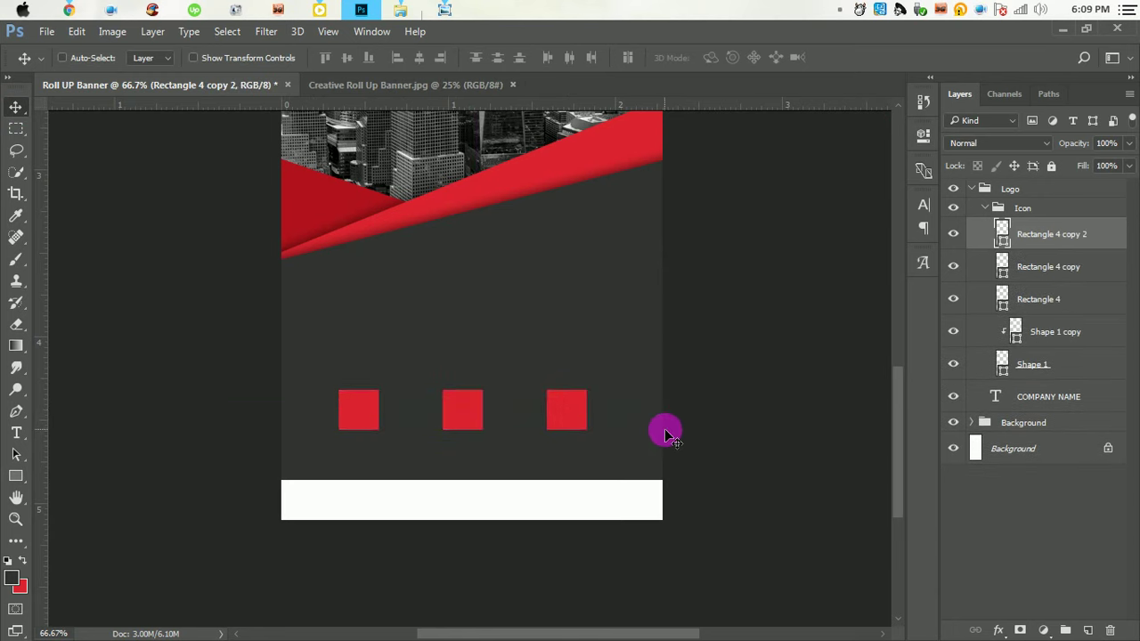
Step: Group the three red square layers, move the group to the top, and rename it Icon BG
left_click(1062, 278, "shift")
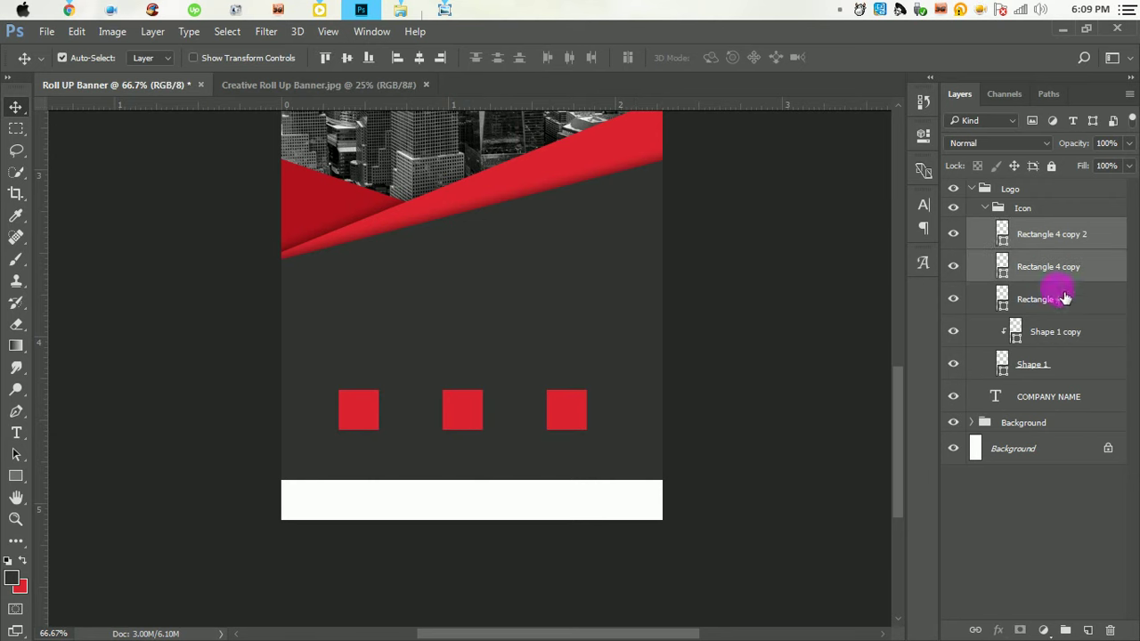
left_click(1064, 300, "shift")
left_click(1066, 630)
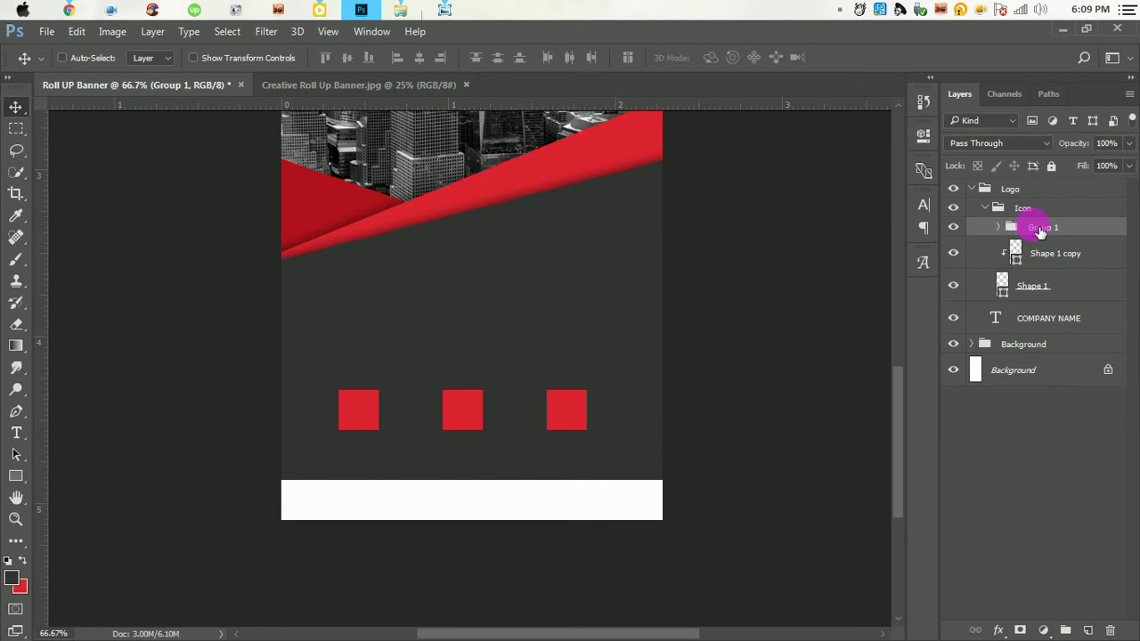
mouse_move(1039, 230)
left_mouse_down()
mouse_move(1051, 196)
mouse_move(1038, 180)
left_mouse_up()
double_click(1038, 194)
type("Icon B")
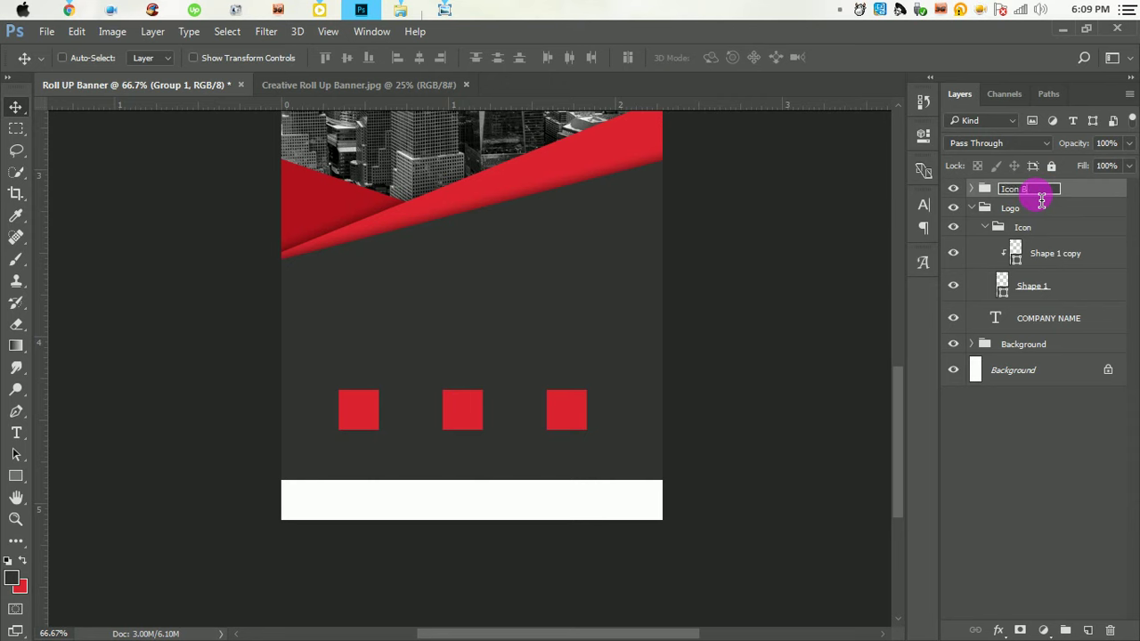
type("G")
key("Return")
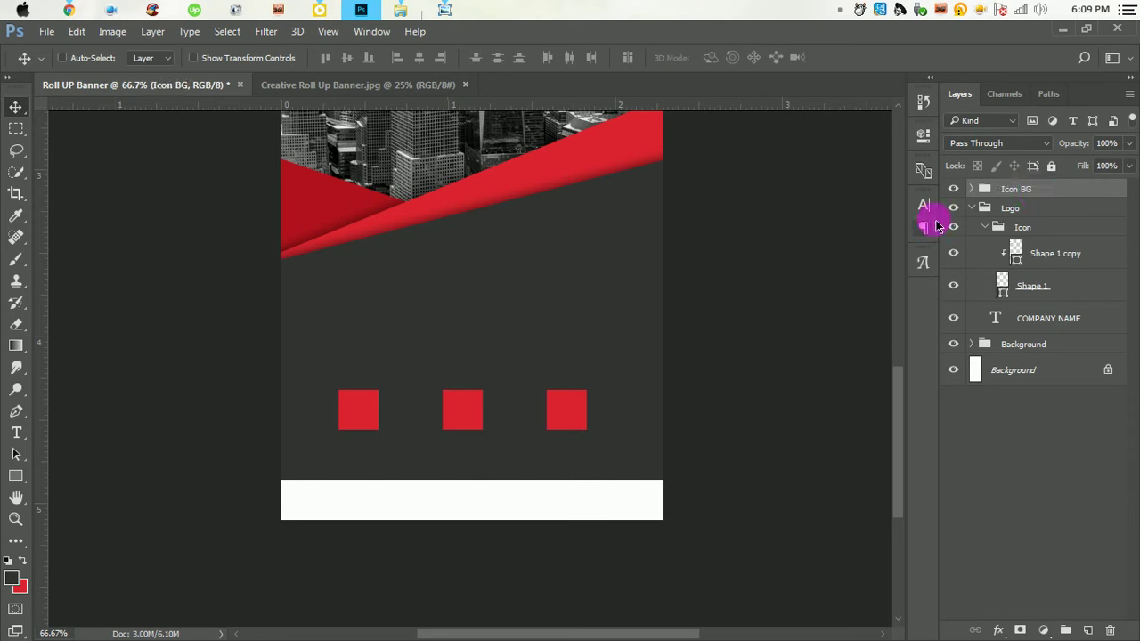
left_click(980, 208)
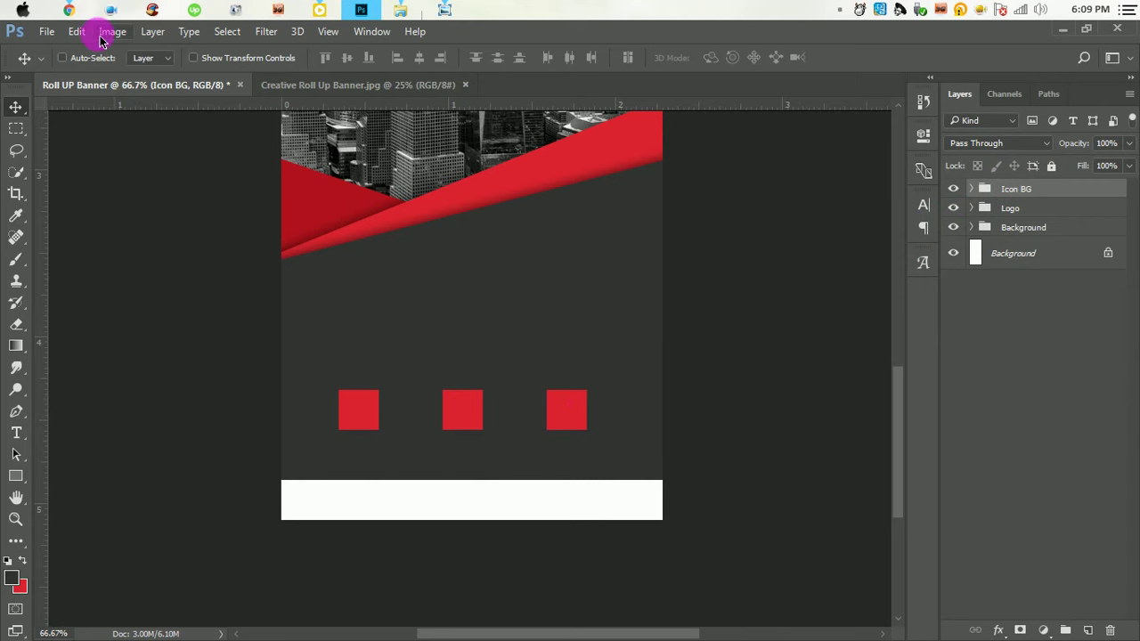
Step: Centre the Icon BG squares horizontally on the canvas using a full-canvas selection, then deselect
left_click(228, 32)
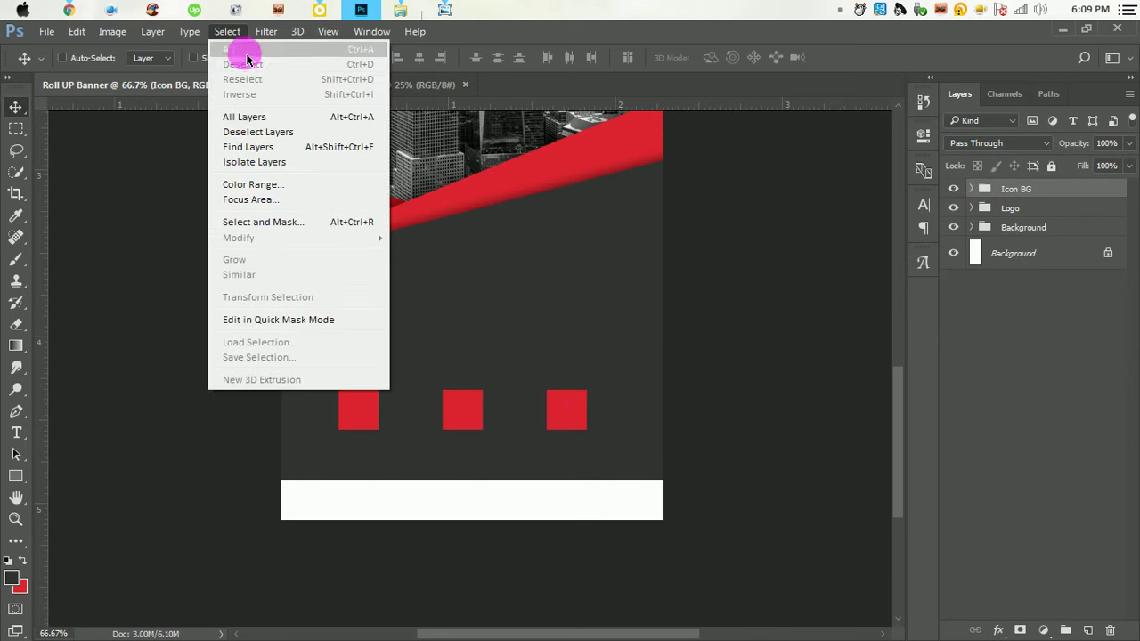
left_click(239, 49)
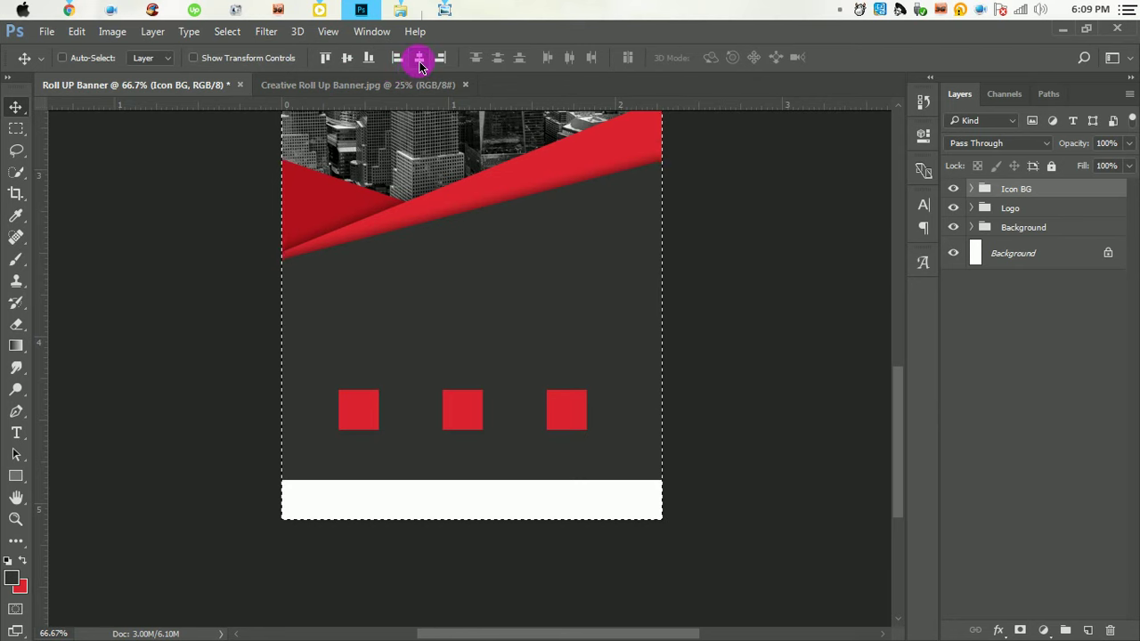
left_click(418, 58)
left_click(226, 32)
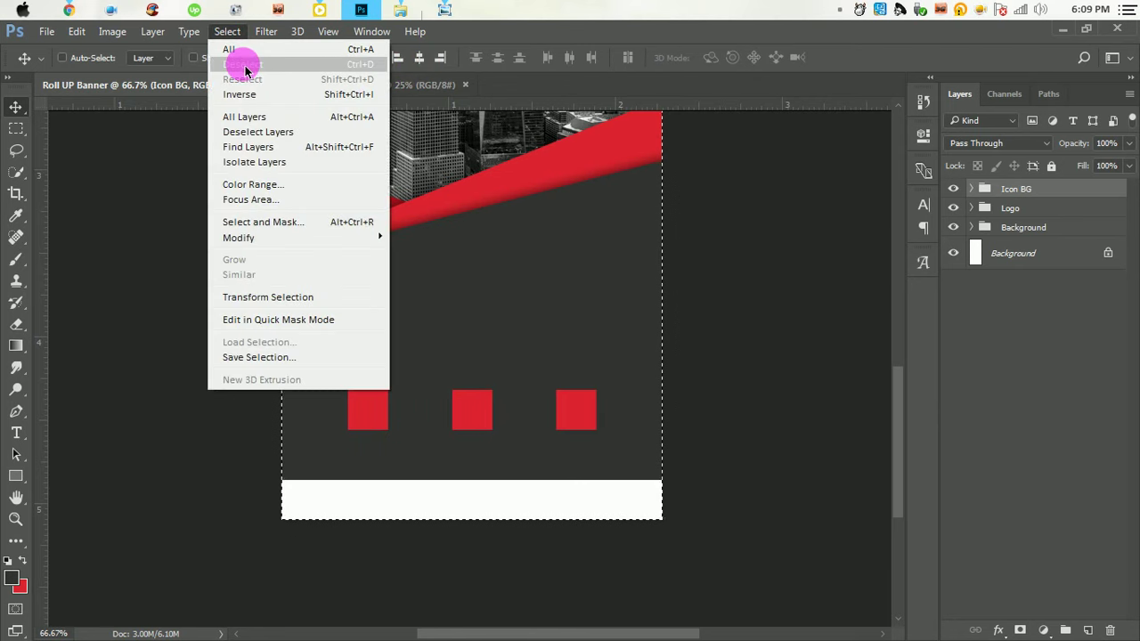
left_click(239, 61)
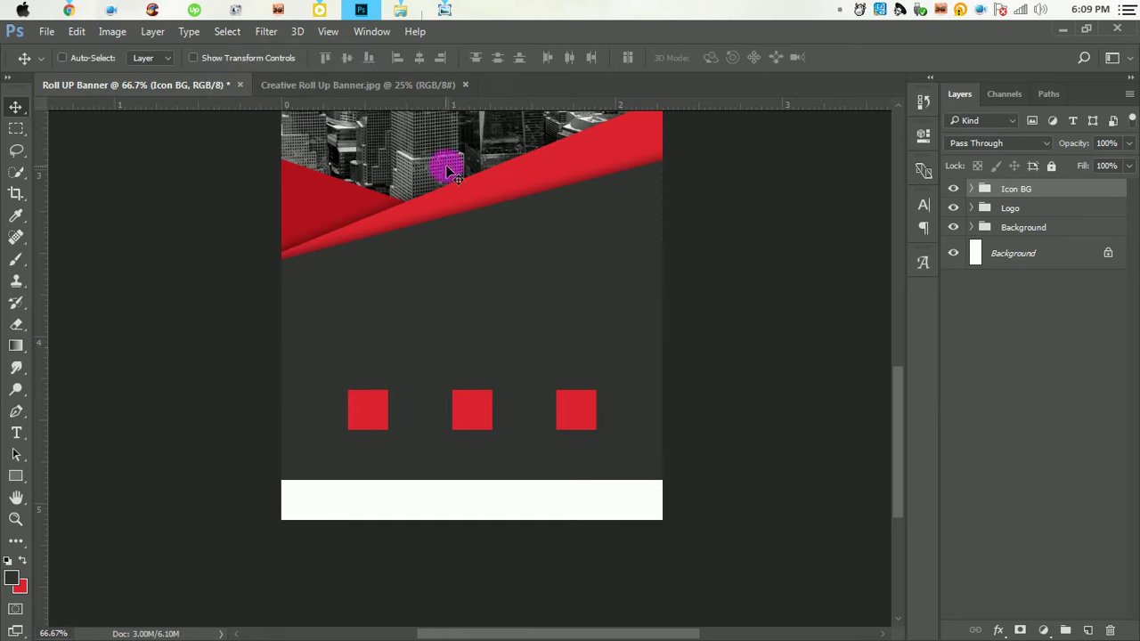
Step: Open the Business Card folder in Explorer; a trial placement of the businessman icon is cancelled
left_click(453, 114)
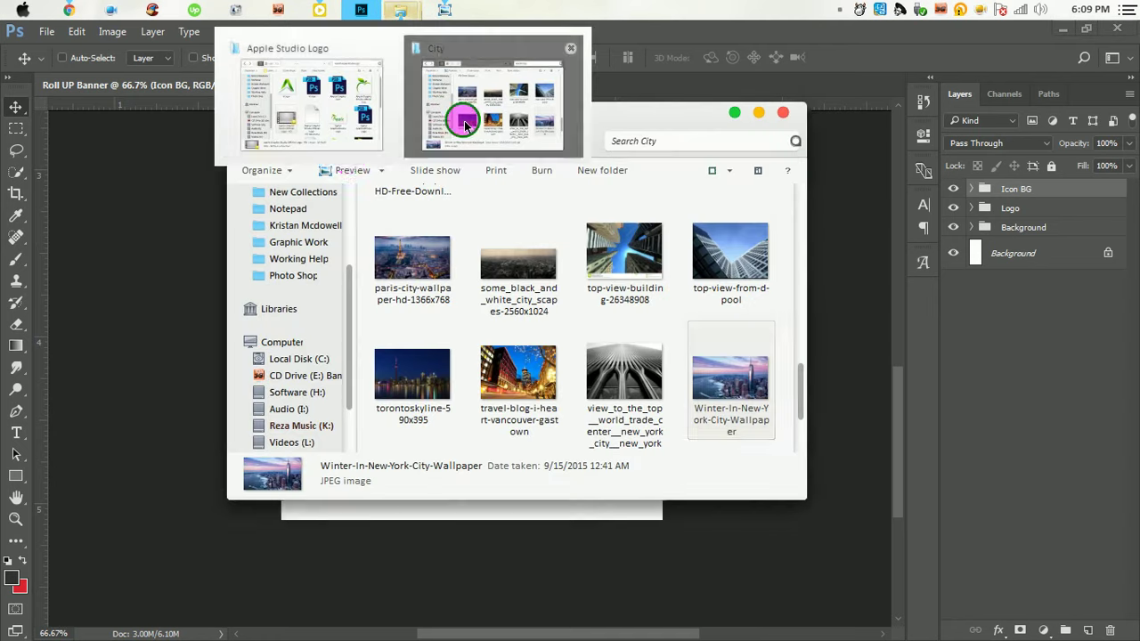
left_click(242, 141)
left_click(451, 313)
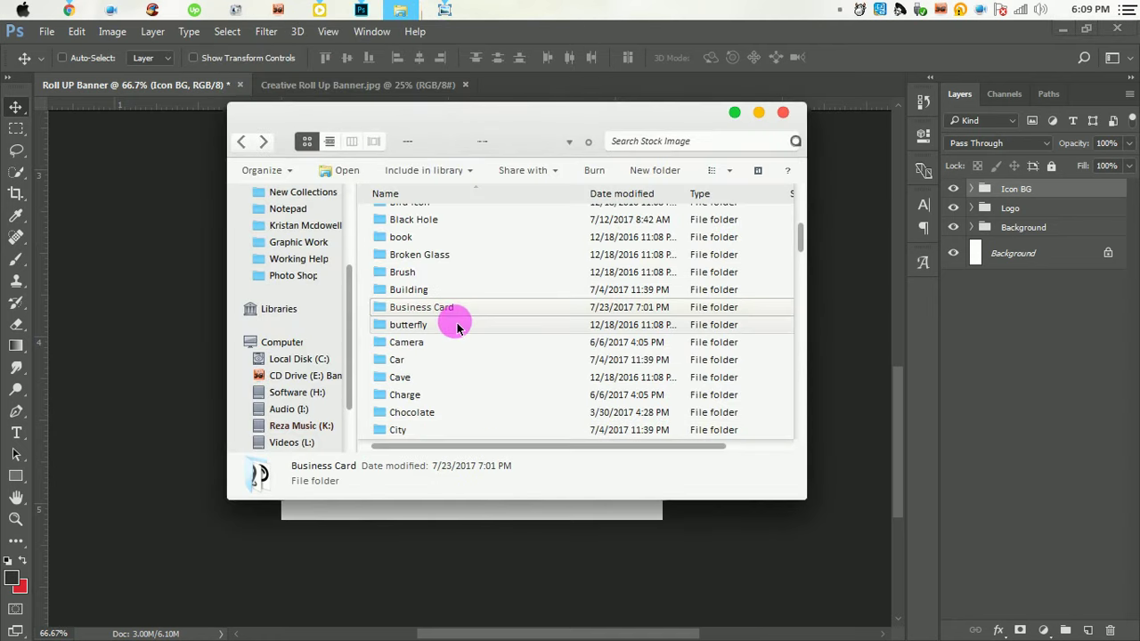
double_click(454, 317)
left_click(453, 314)
left_click_drag(521, 356, 204, 352)
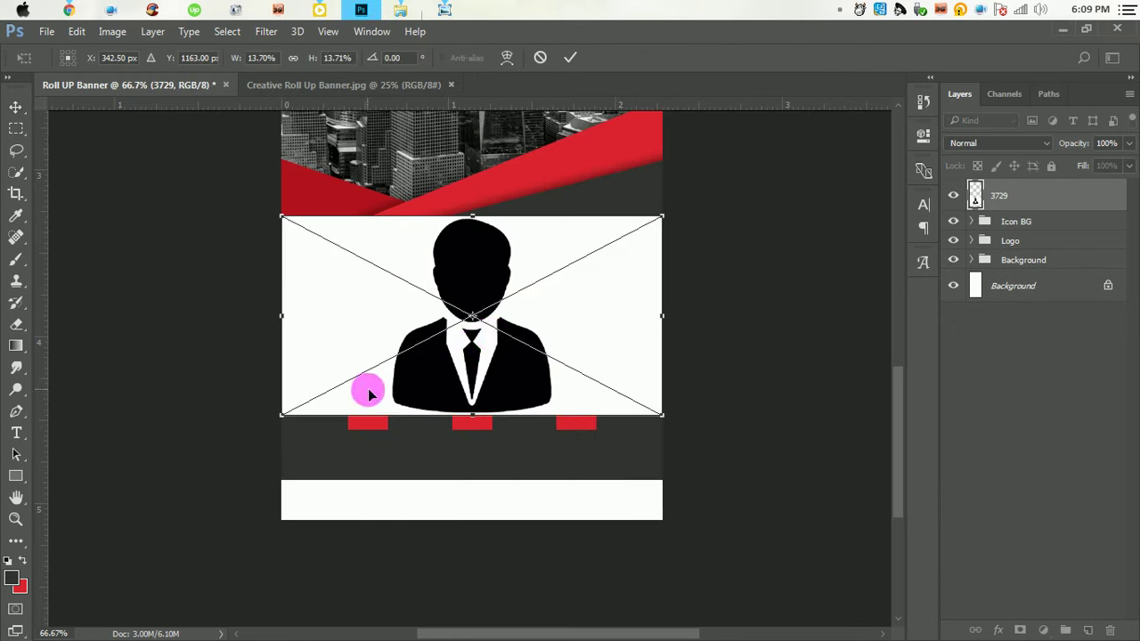
left_click(537, 54)
mouse_move(399, 10)
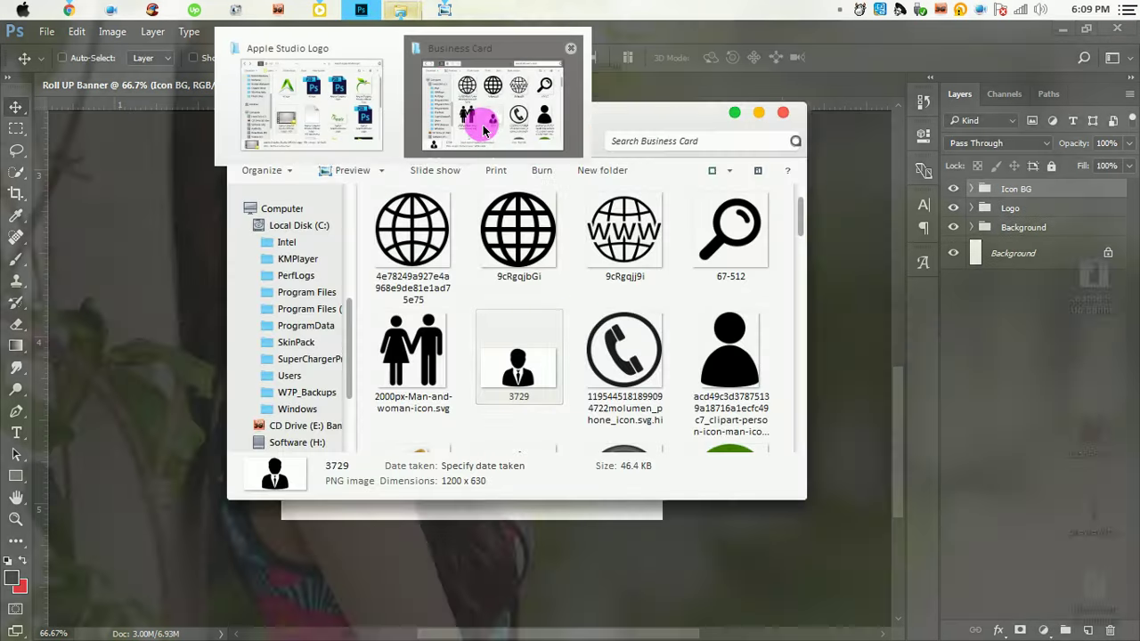
Step: Place contacts-xxl.png onto the banner and scale it down to a small icon
left_click(484, 112)
left_click(727, 359)
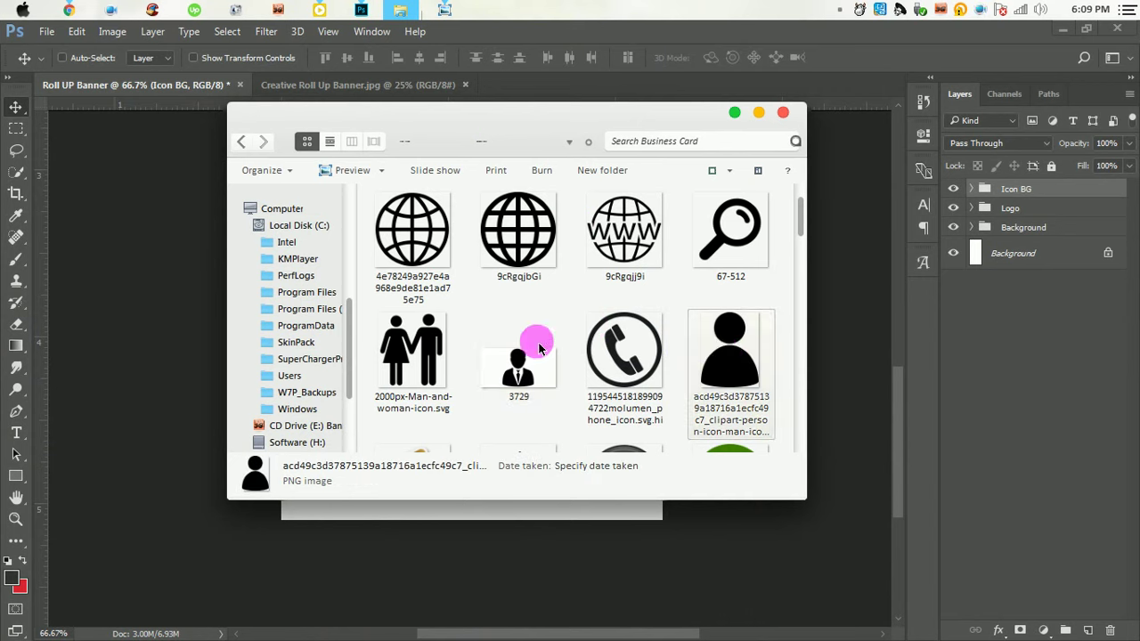
scroll(727, 339, "down", 2)
scroll(727, 303, "down", 3)
left_click_drag(727, 286, 425, 368)
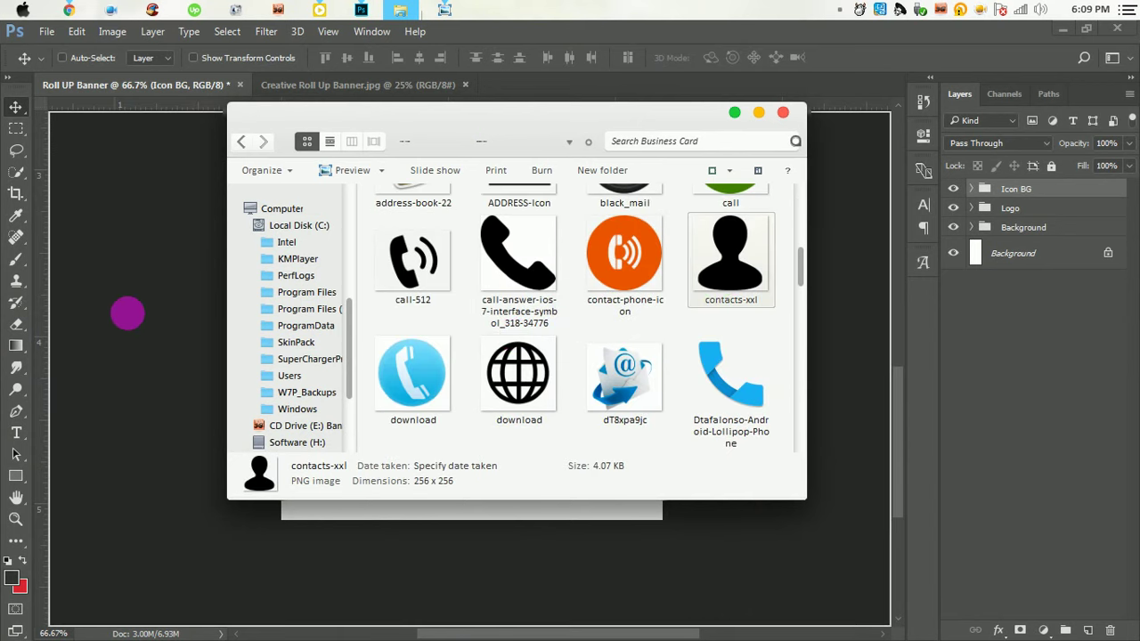
mouse_move(305, 156)
left_mouse_down()
mouse_move(318, 152)
mouse_move(472, 314)
mouse_move(466, 306)
mouse_move(367, 412)
left_mouse_up()
left_click(570, 57)
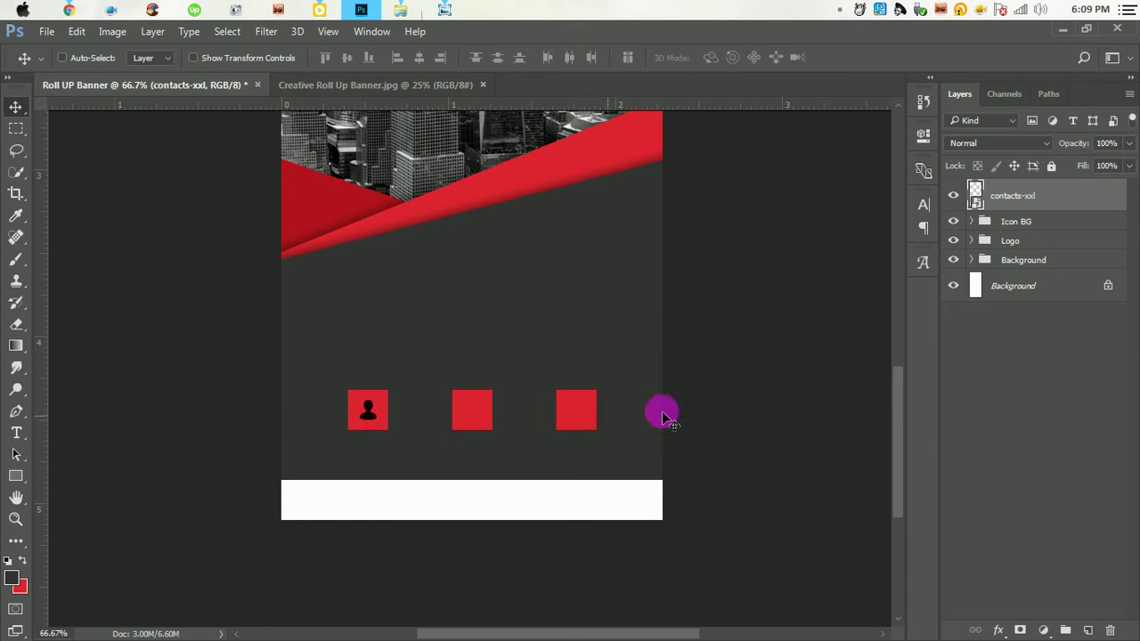
Step: Give the contacts-xxl layer a white Color Overlay sampled from the banner's bottom strip
double_click(1088, 197)
left_click(446, 427)
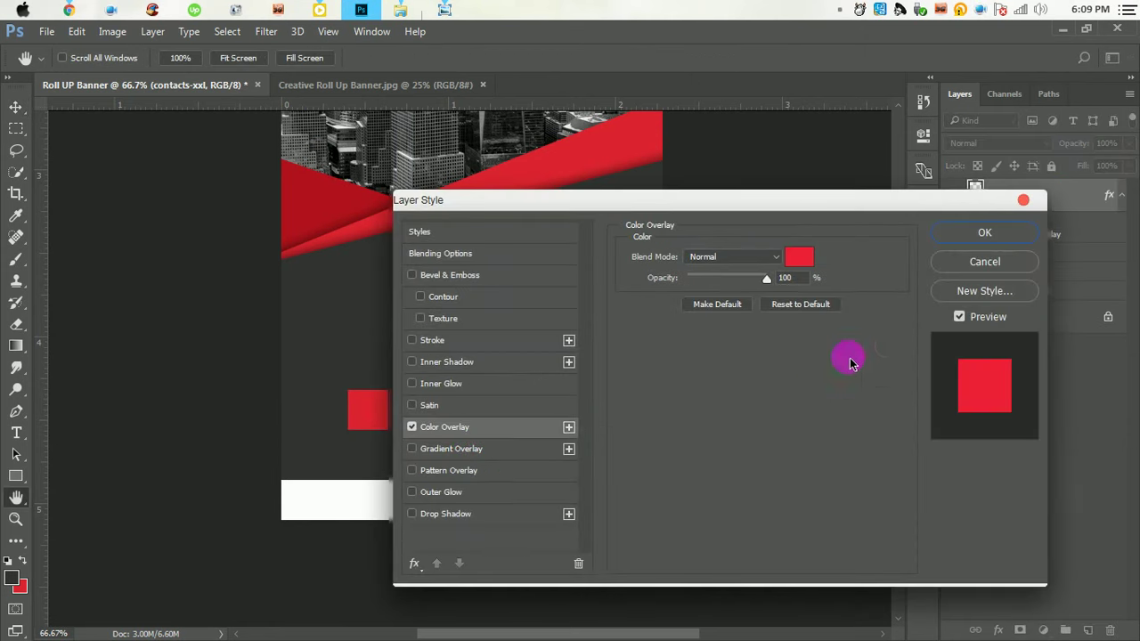
left_click(798, 258)
left_click(314, 494)
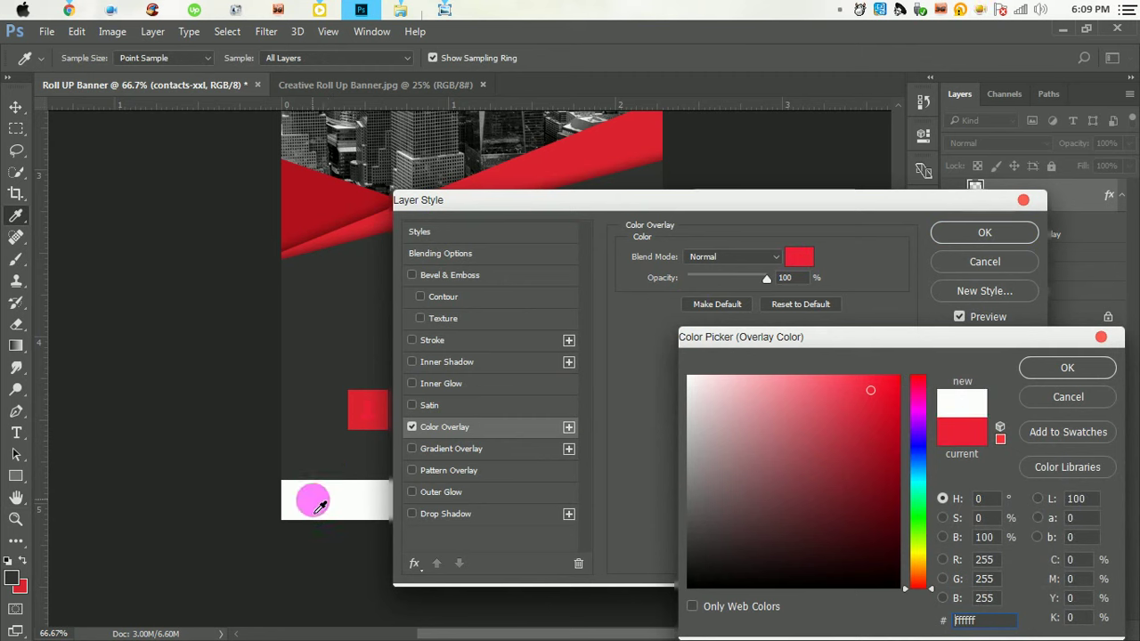
left_click(1040, 367)
left_click(987, 233)
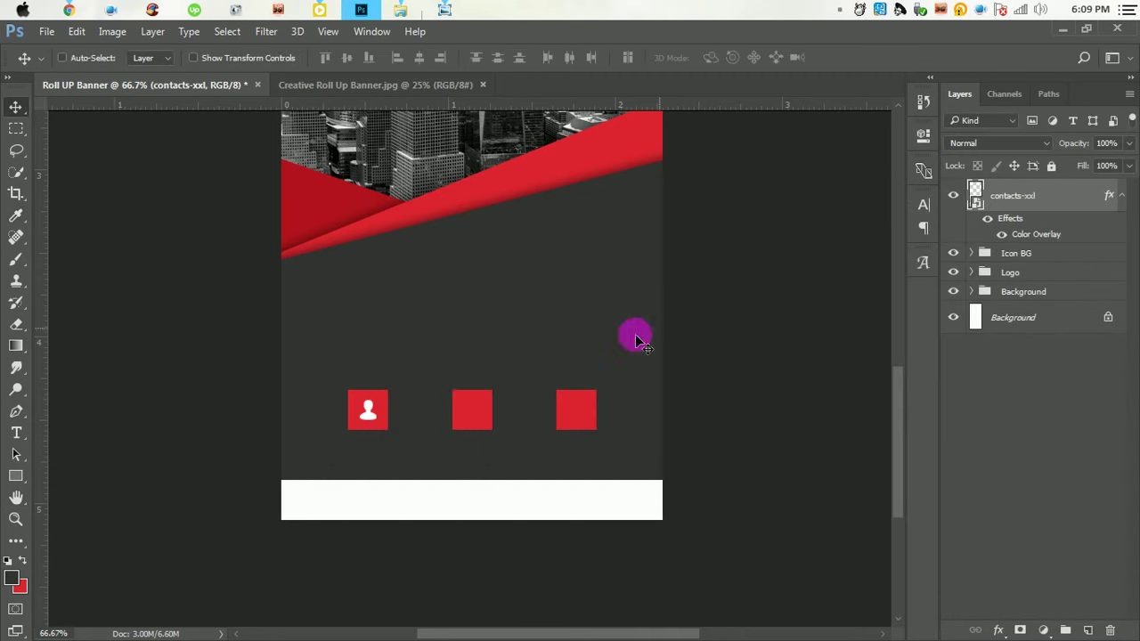
Step: Enlarge the contacts-xxl icon slightly inside the first red square
key("ctrl+t")
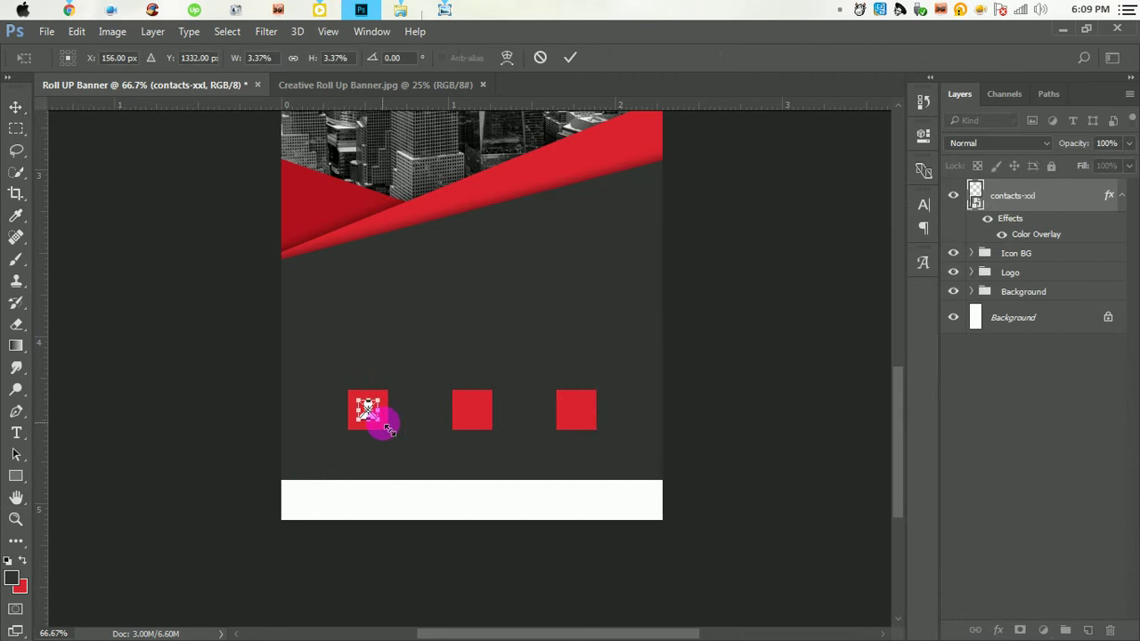
left_click_drag(389, 431, 392, 434)
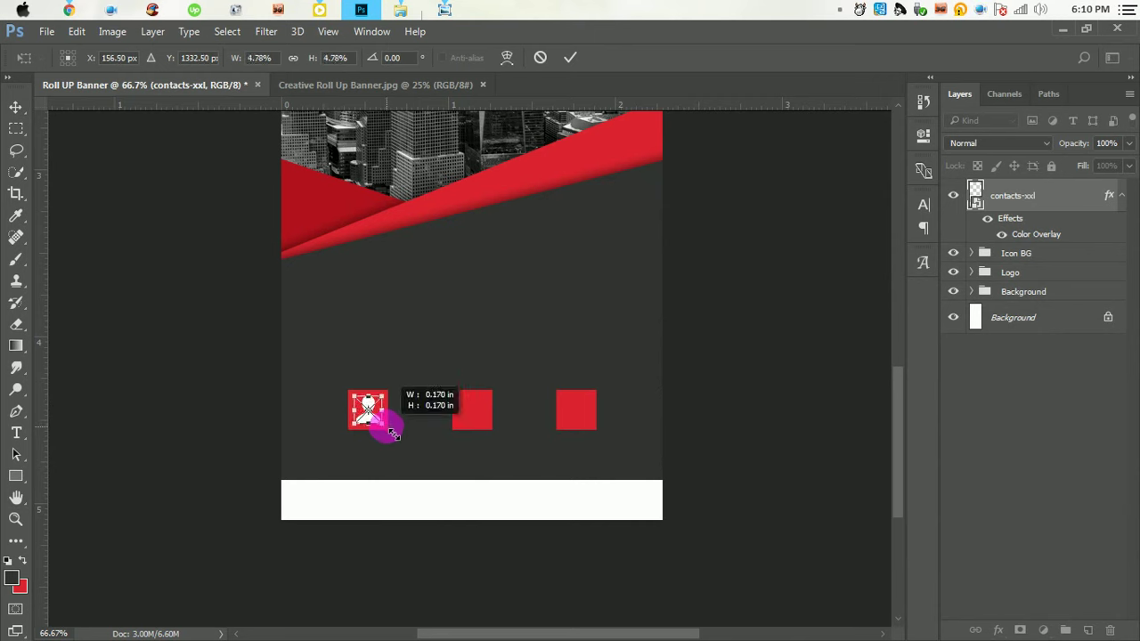
left_click(570, 58)
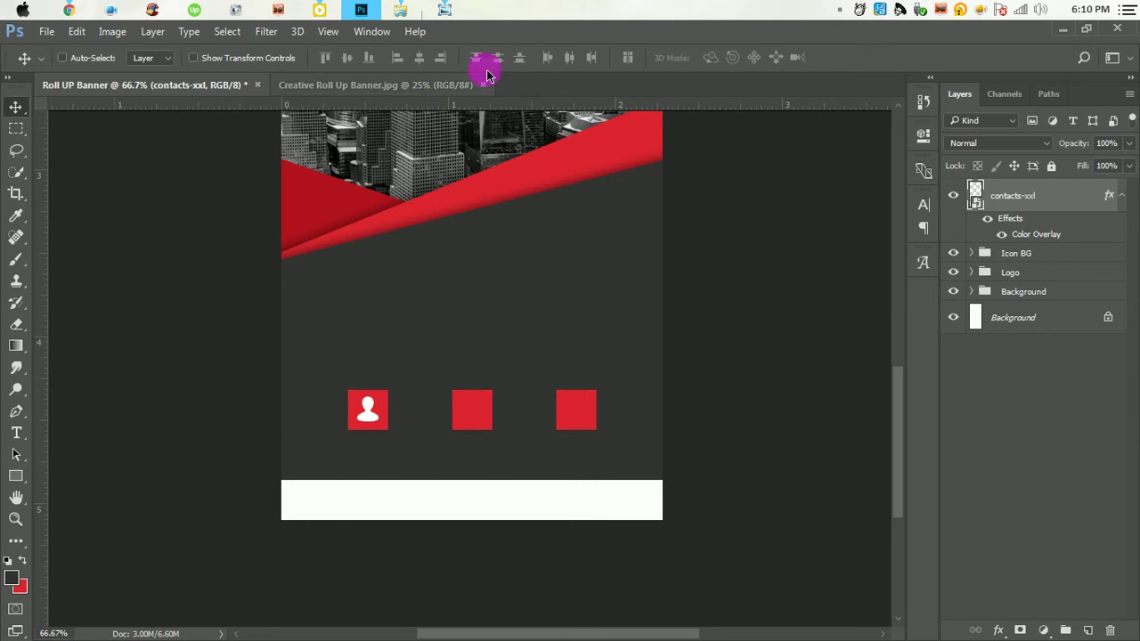
Step: Drag the 'icon natl data BL' house icon from the Business Card folder onto the banner
left_click(400, 9)
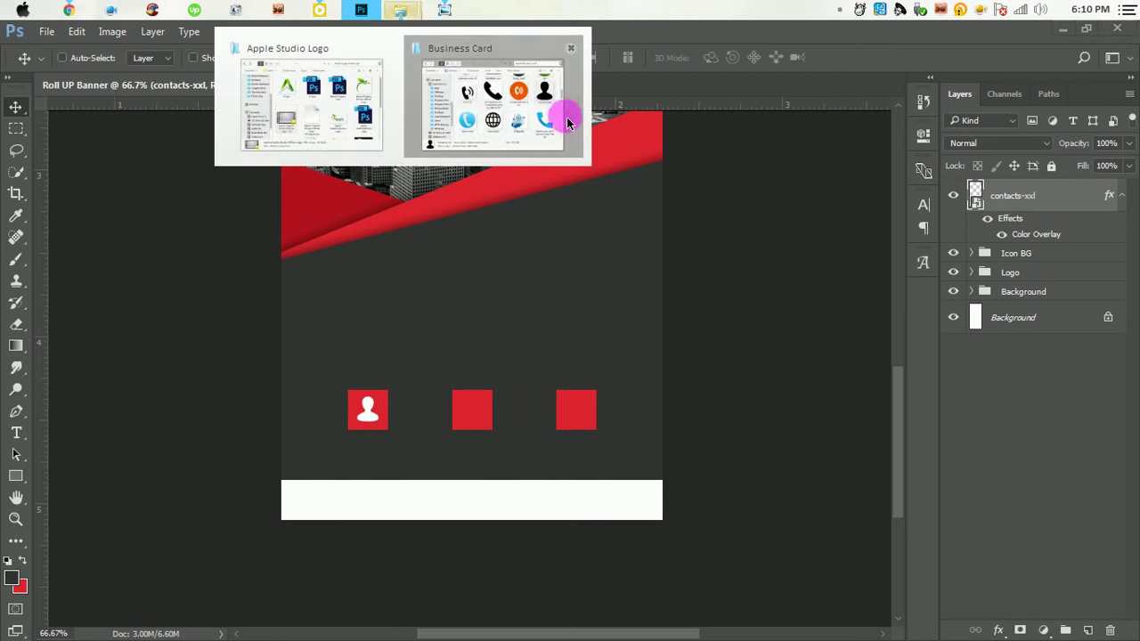
left_click(486, 113)
scroll(589, 312, "down", 3)
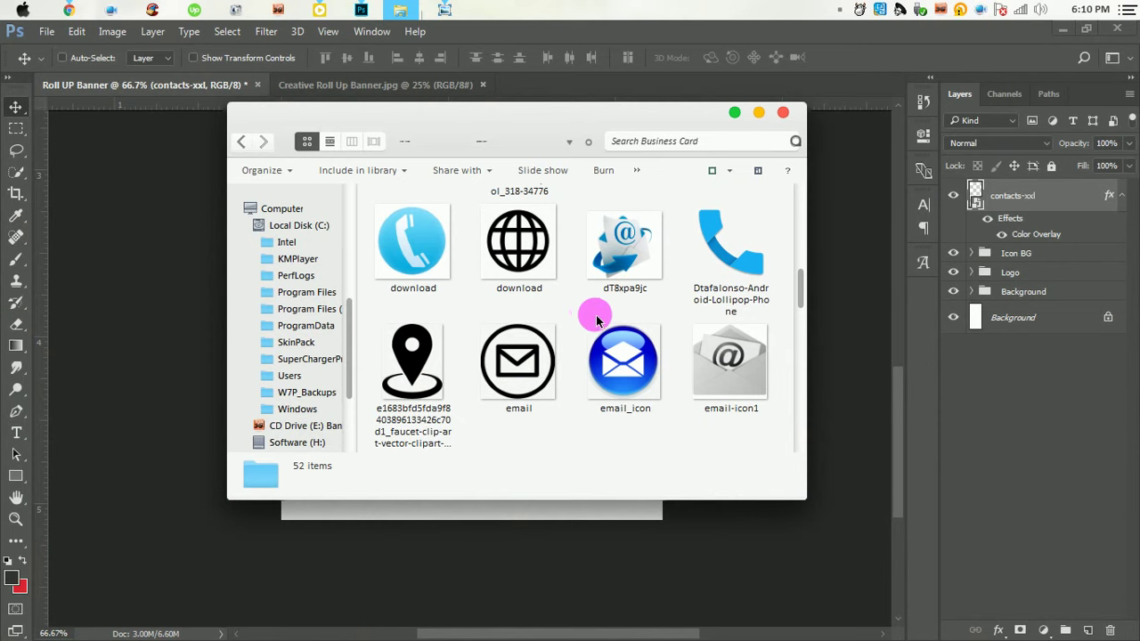
scroll(596, 321, "up", 5)
scroll(596, 311, "down", 3)
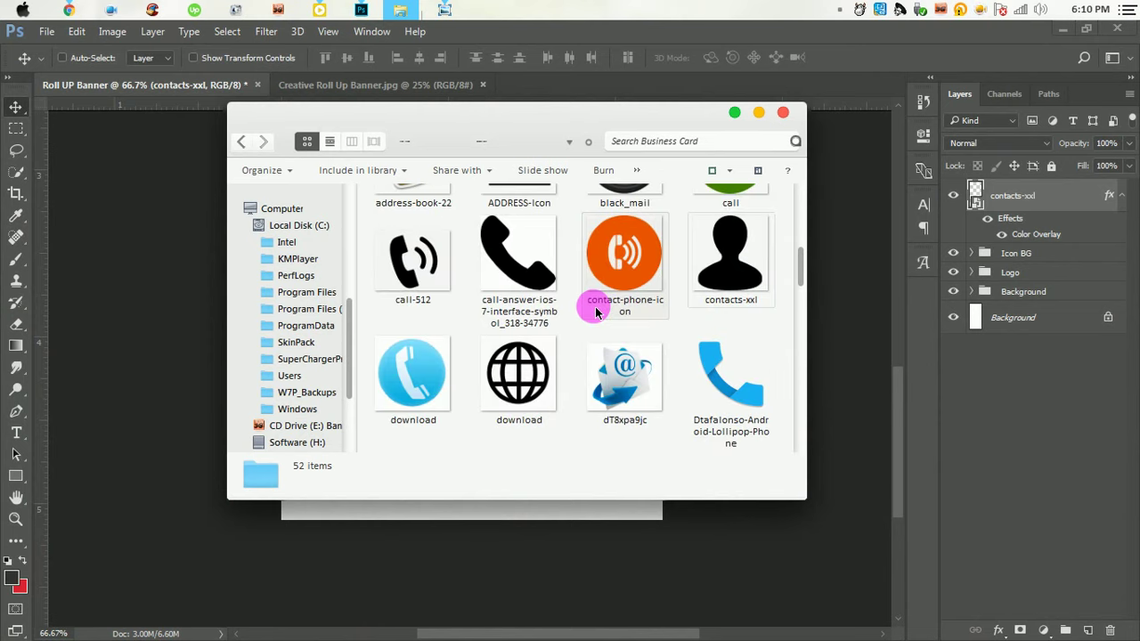
scroll(596, 311, "down", 2)
scroll(596, 310, "down", 2)
scroll(596, 310, "down", 2)
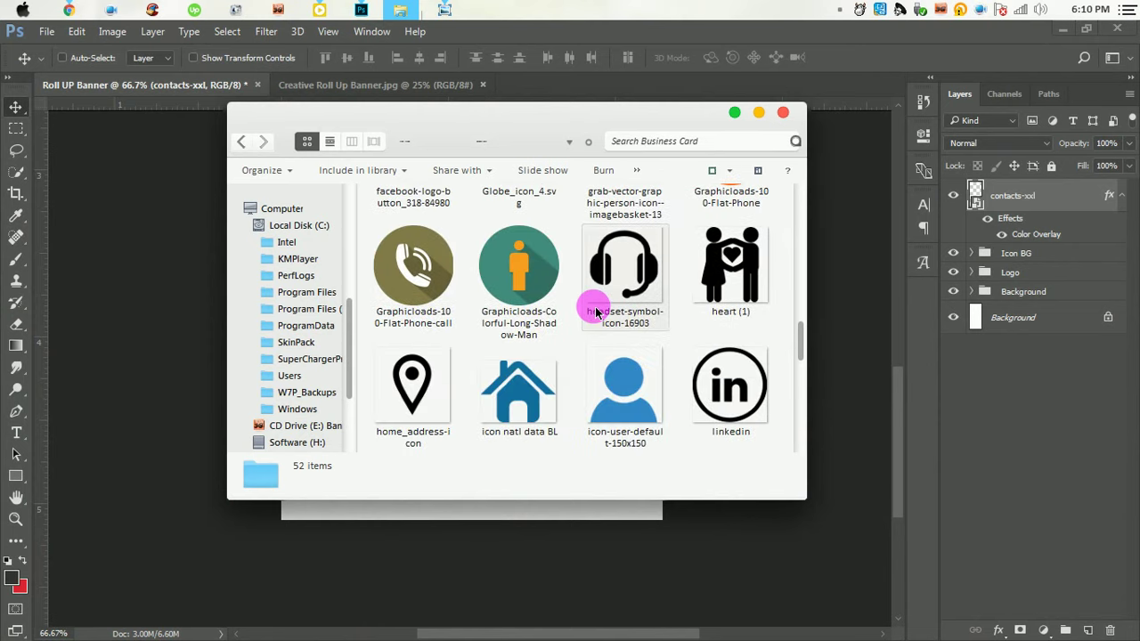
scroll(596, 306, "down", 2)
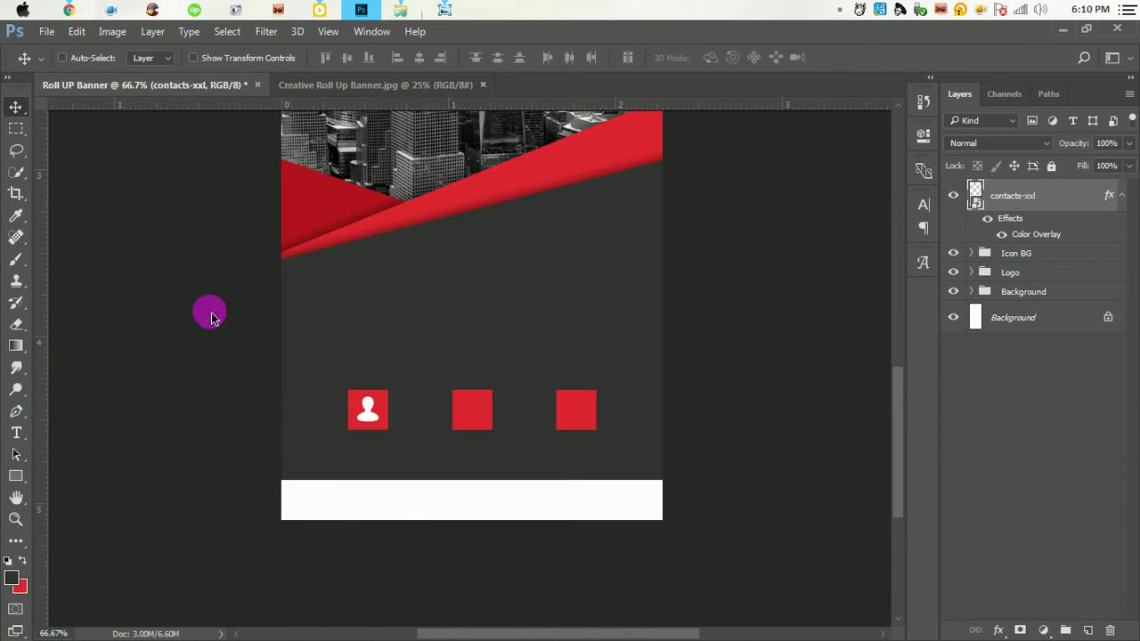
left_click_drag(528, 307, 440, 333)
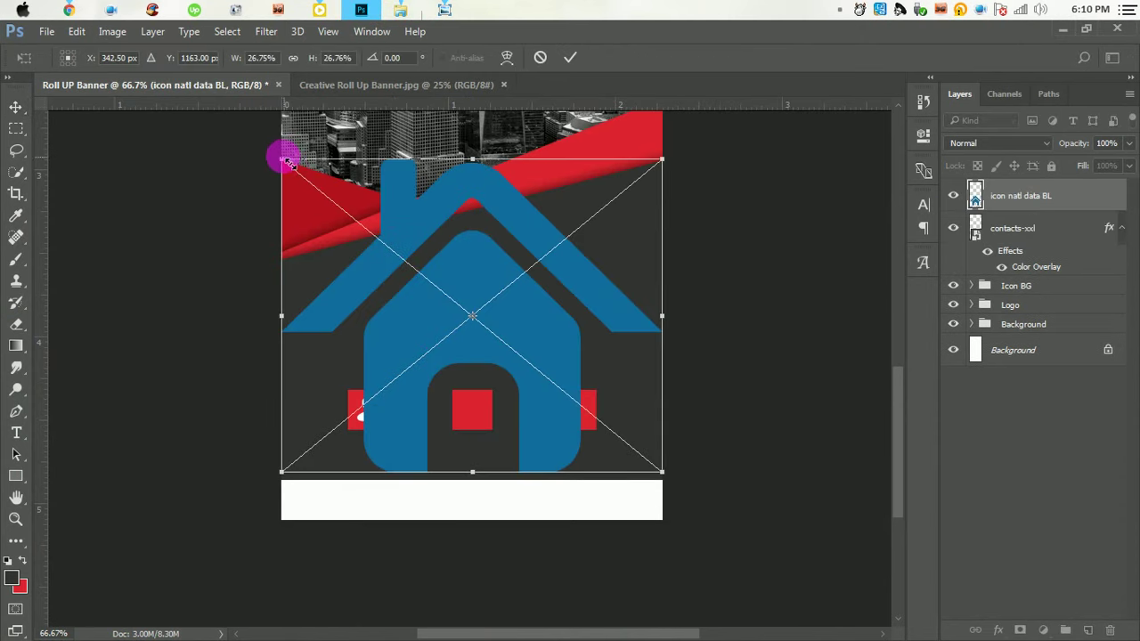
Step: Shrink the placed house icon down onto the right-hand red square
left_click_drag(286, 161, 459, 301)
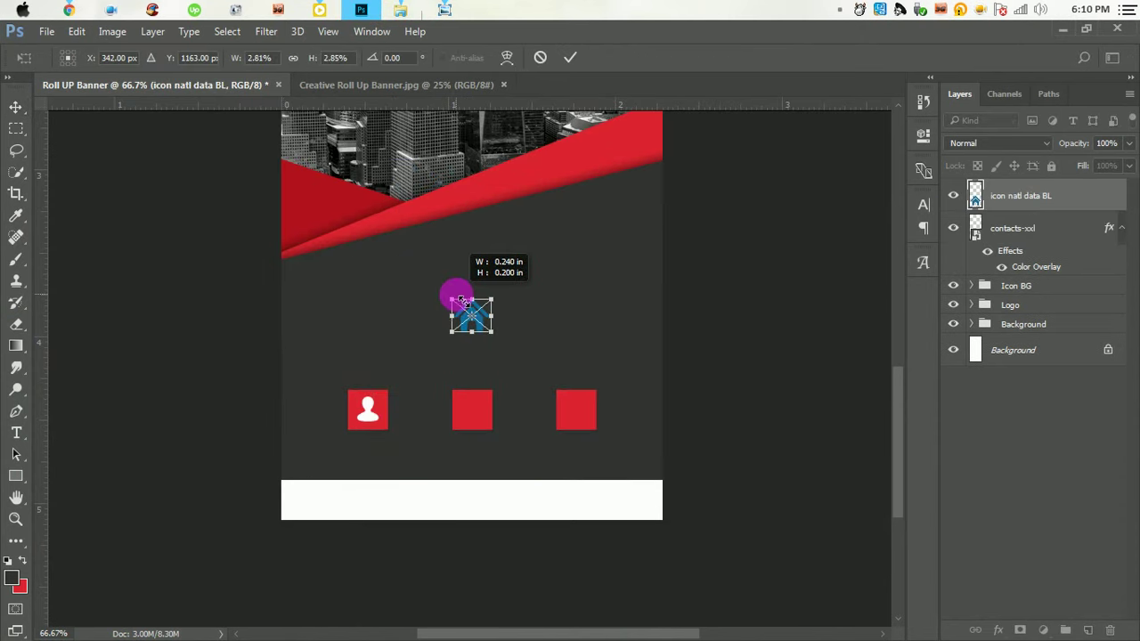
left_click_drag(461, 299, 580, 413)
left_click(570, 57)
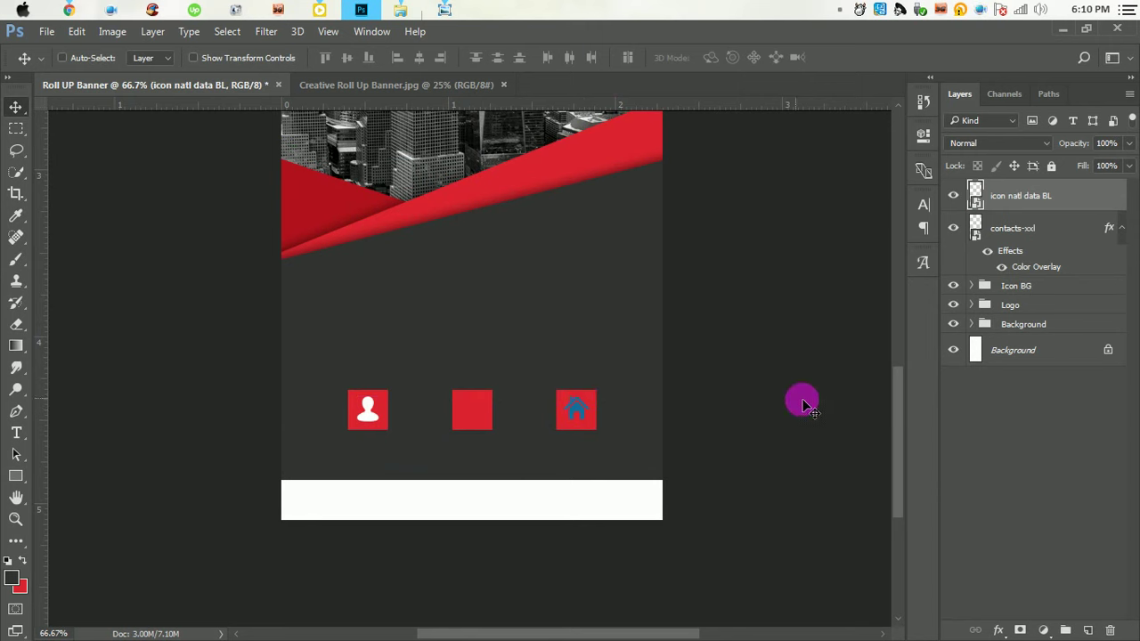
Step: Make the house icon white with a Color Overlay on icon natl data BL
double_click(1085, 202)
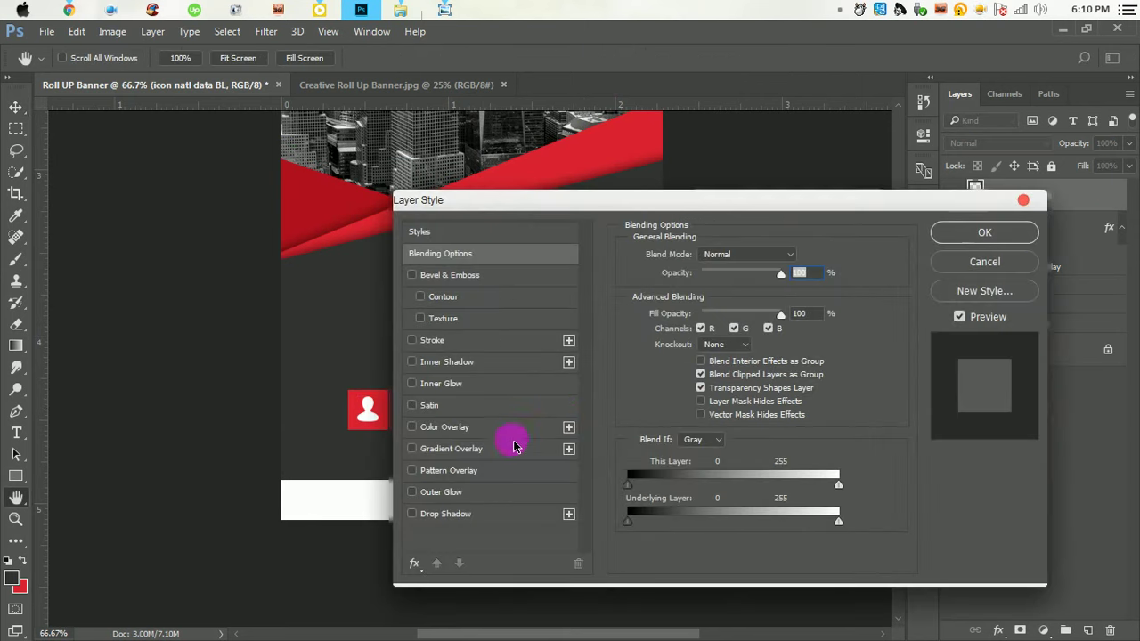
left_click(455, 429)
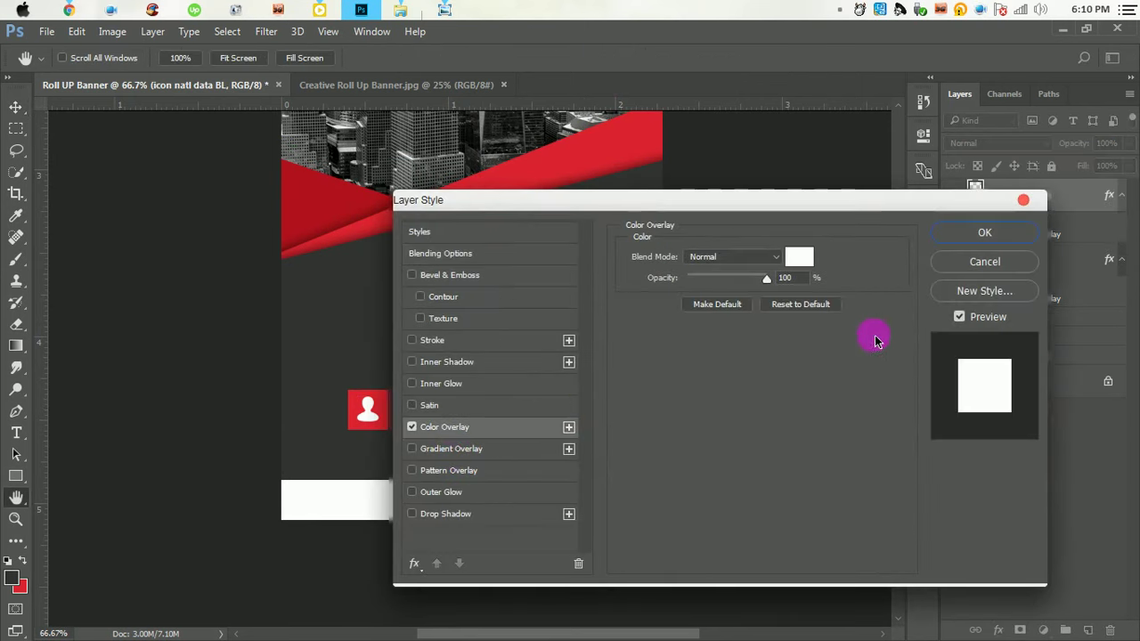
left_click(990, 233)
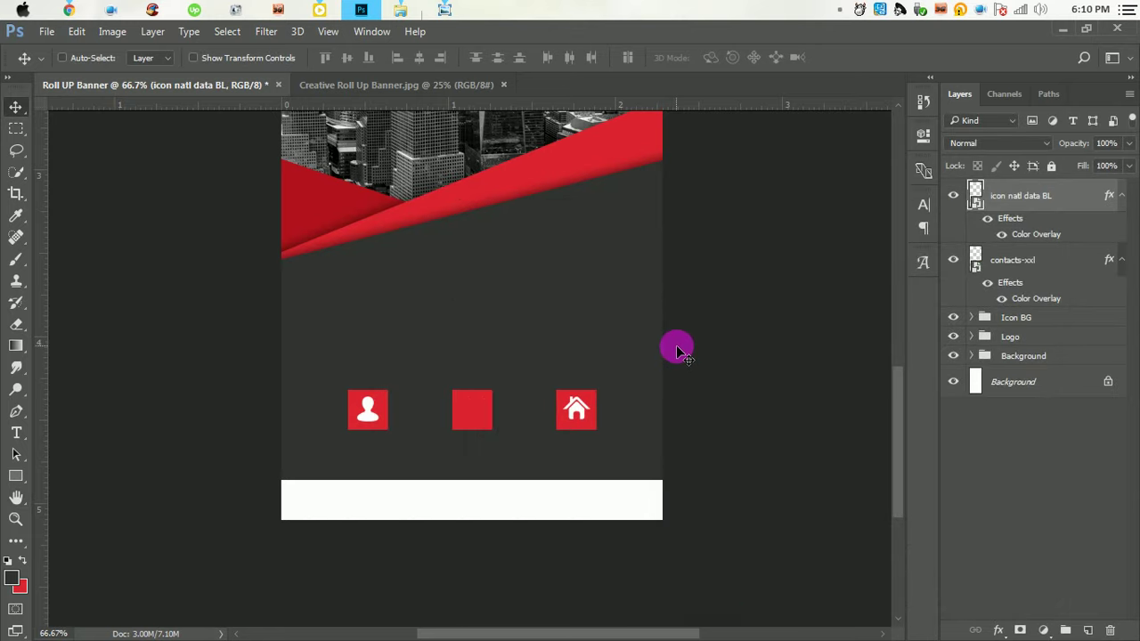
key("ctrl")
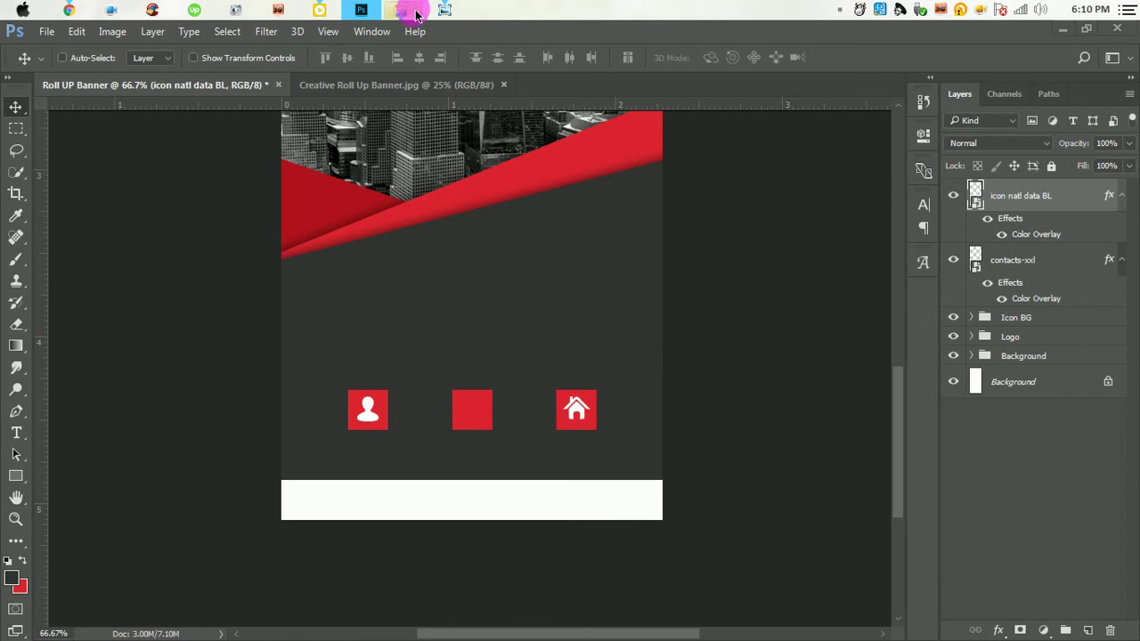
Step: Place the 67-512 magnifier icon from Explorer and shrink it into the middle red square
mouse_move(401, 10)
left_click(502, 120)
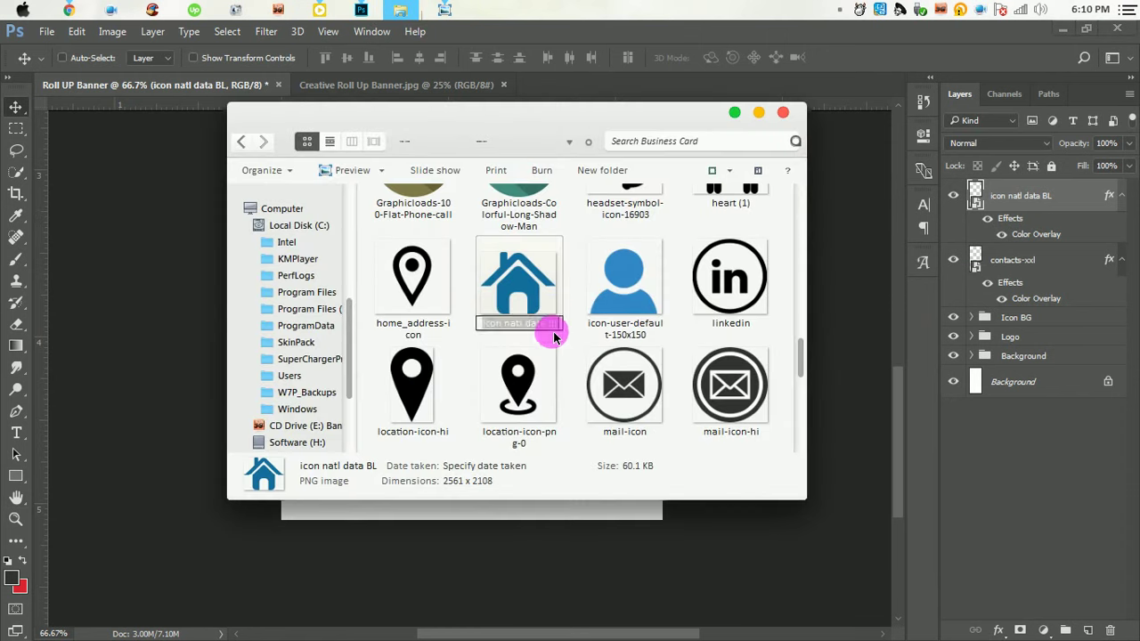
scroll(552, 331, "down", 1)
scroll(552, 331, "up", 2)
scroll(552, 331, "up", 3)
scroll(552, 332, "up", 5)
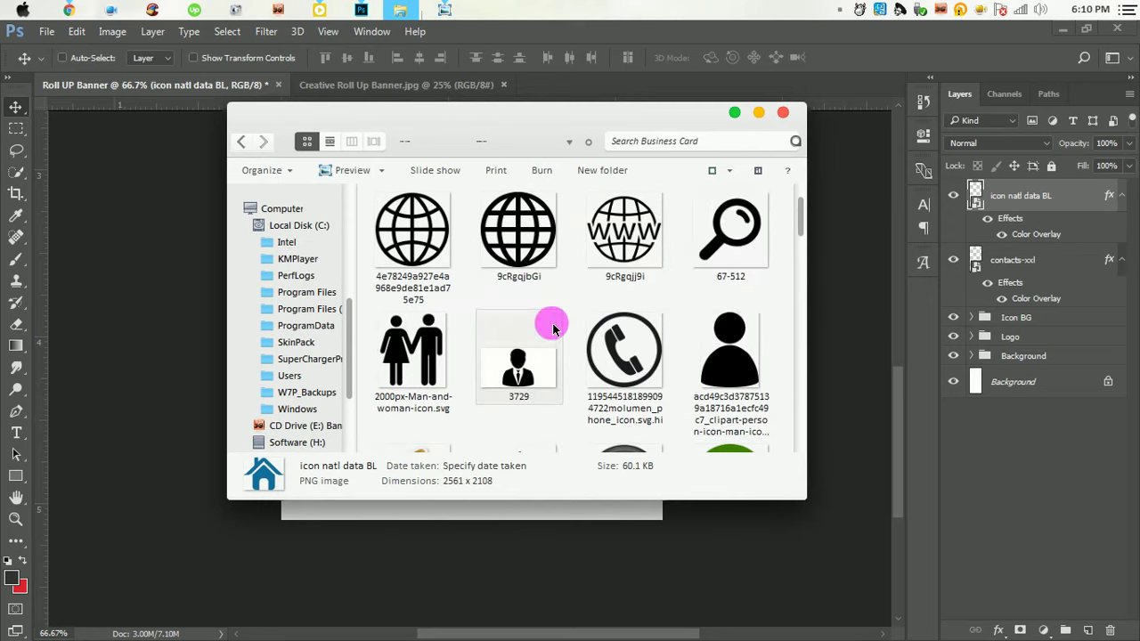
left_click_drag(730, 233, 189, 291)
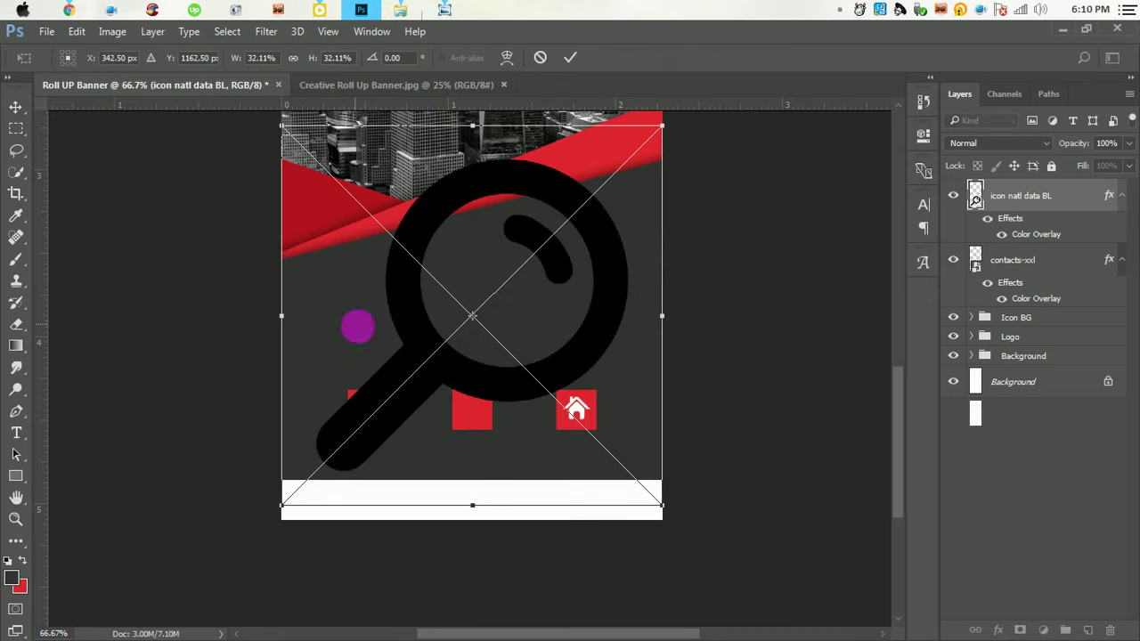
mouse_move(282, 130)
left_mouse_down()
mouse_move(461, 314)
mouse_move(458, 304)
mouse_move(474, 412)
left_mouse_up()
left_click(570, 60)
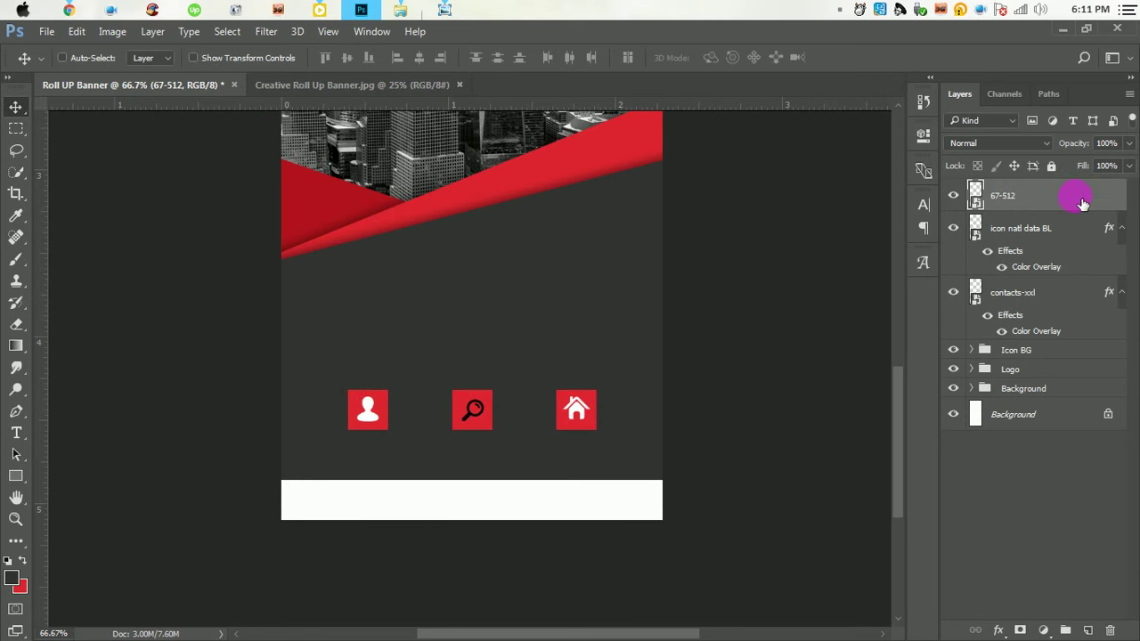
Step: Turn the magnifier white with a Color Overlay, zoom out, and select all three icon layers
double_click(1024, 303)
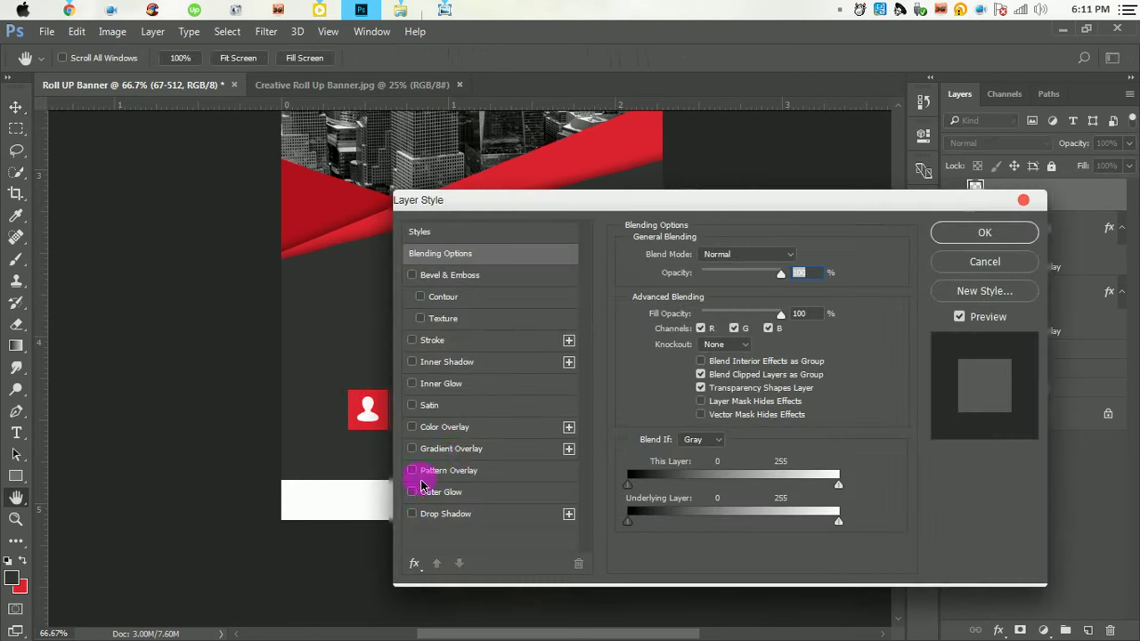
left_click(455, 428)
left_click(979, 232)
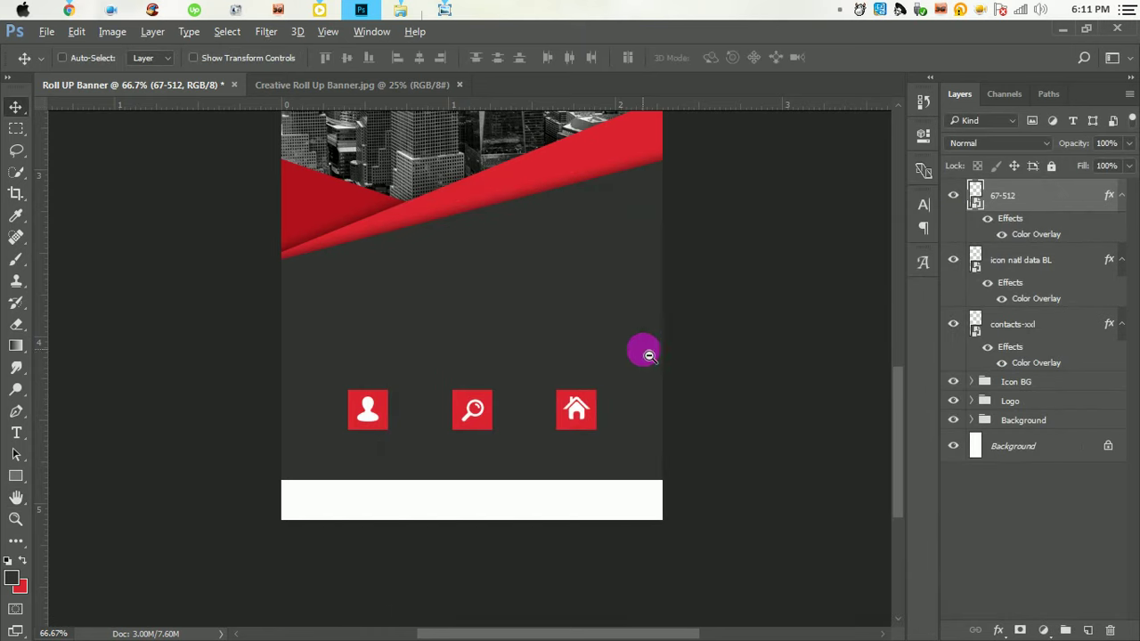
left_click(475, 370, "alt")
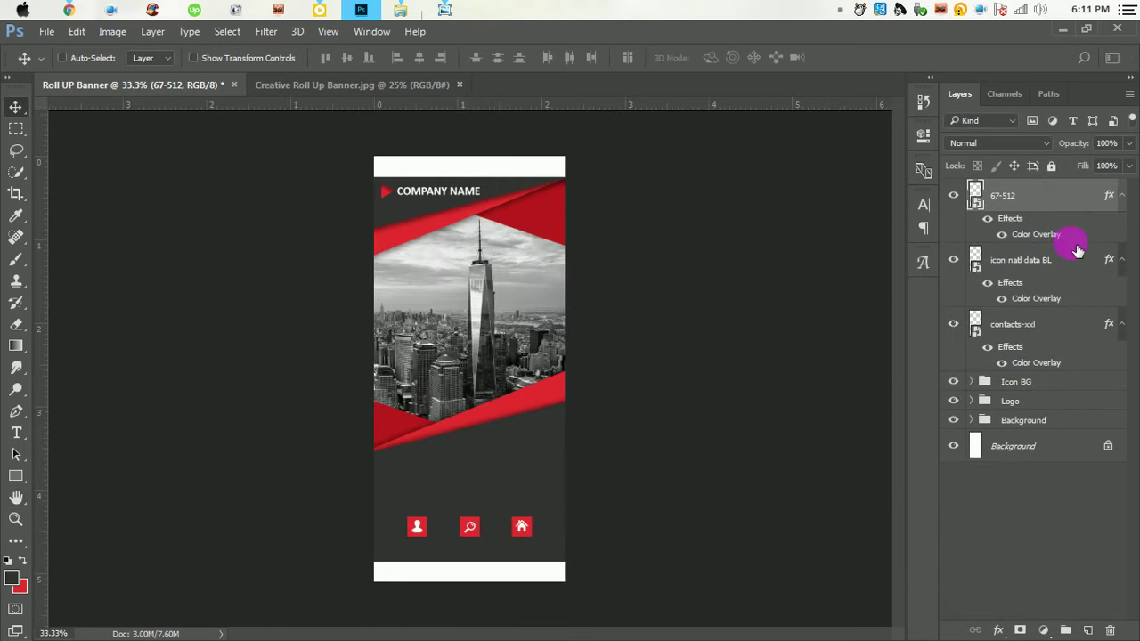
left_click(1046, 263, "shift")
left_click(1044, 333, "shift")
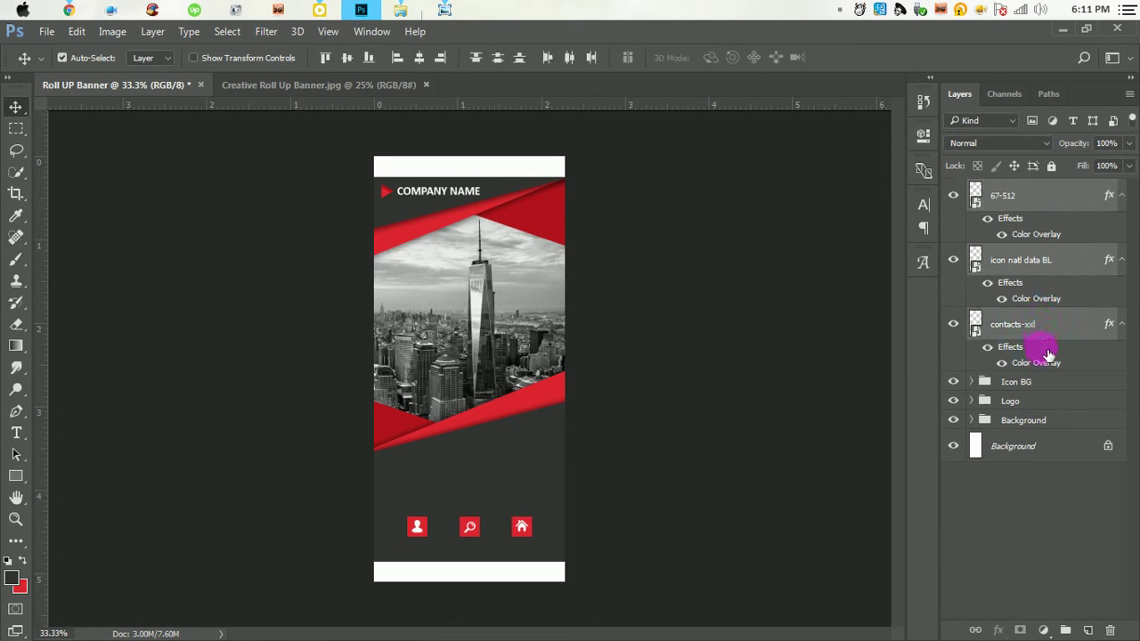
Step: Group the icons as Icon, nest it with Icon BG in group Icons, and nudge it upward
left_click(1073, 631)
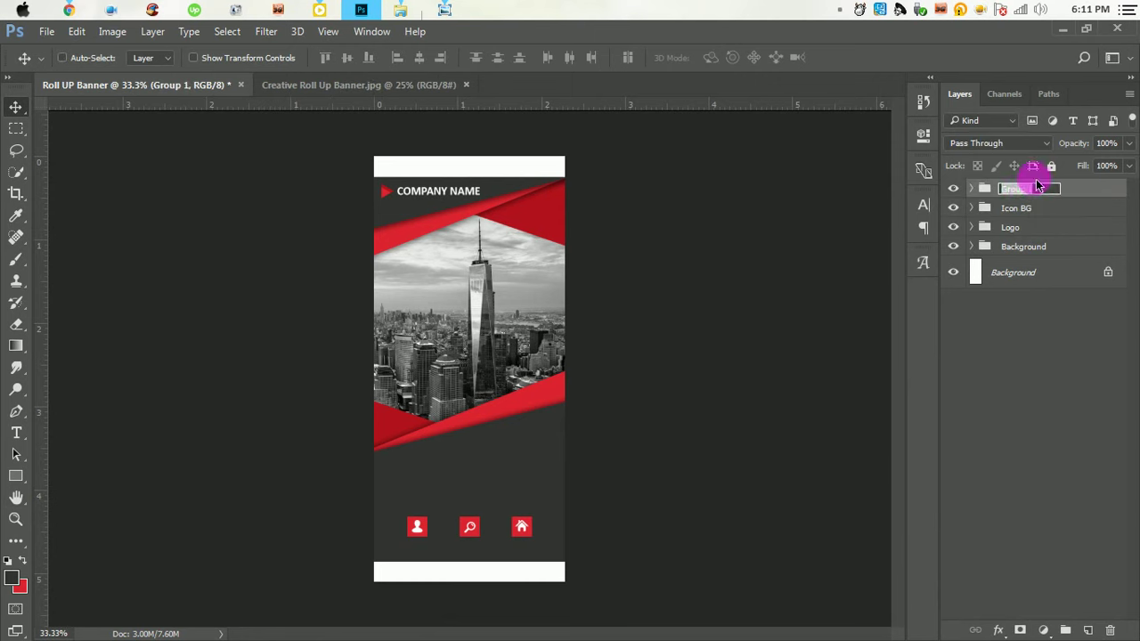
type("Icon")
key("Return")
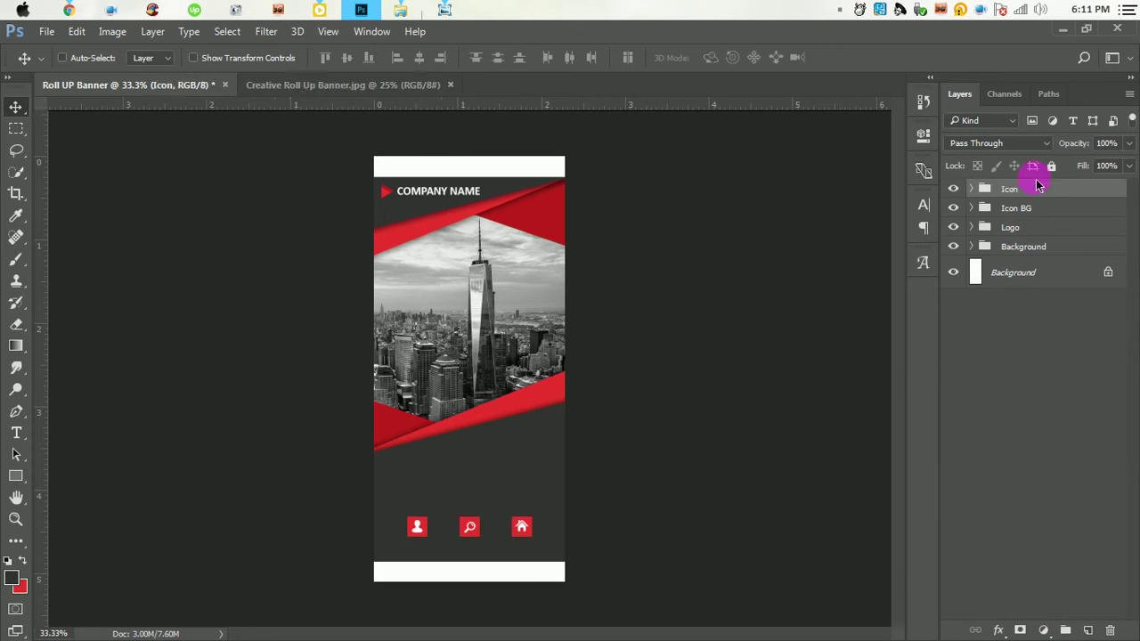
left_click(1033, 209, "shift")
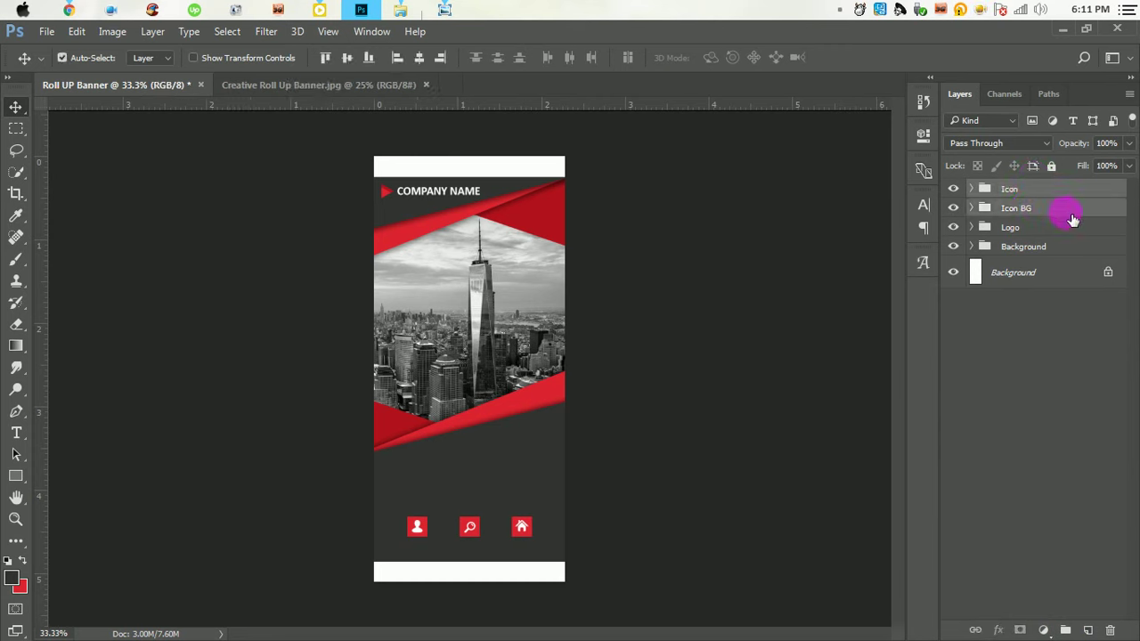
key("ctrl+g")
type("Icons")
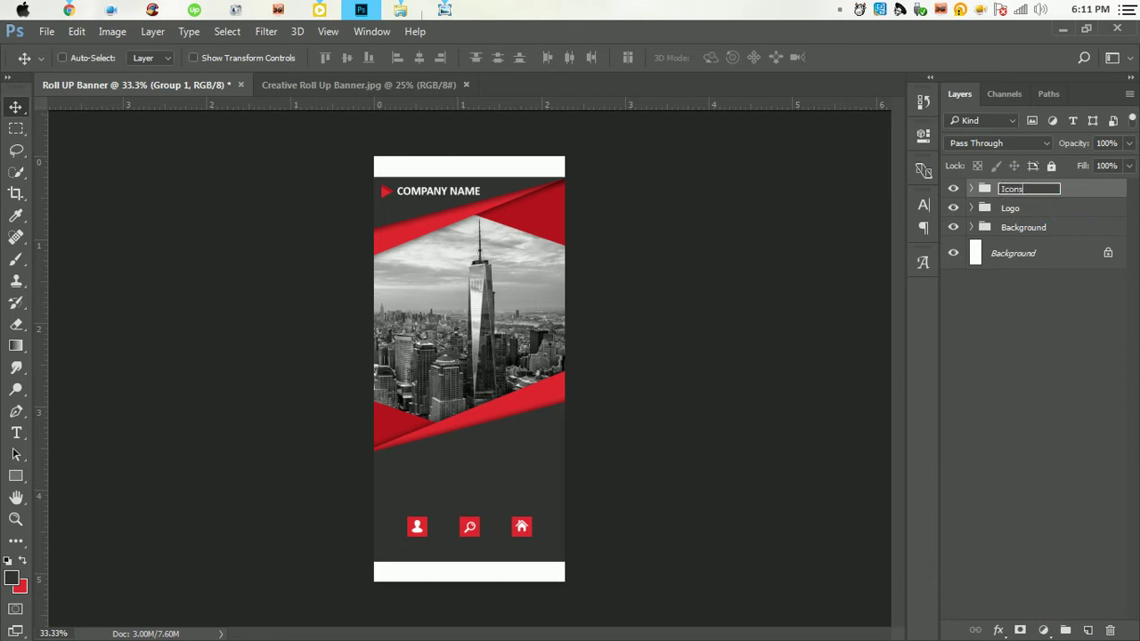
left_click(1085, 190)
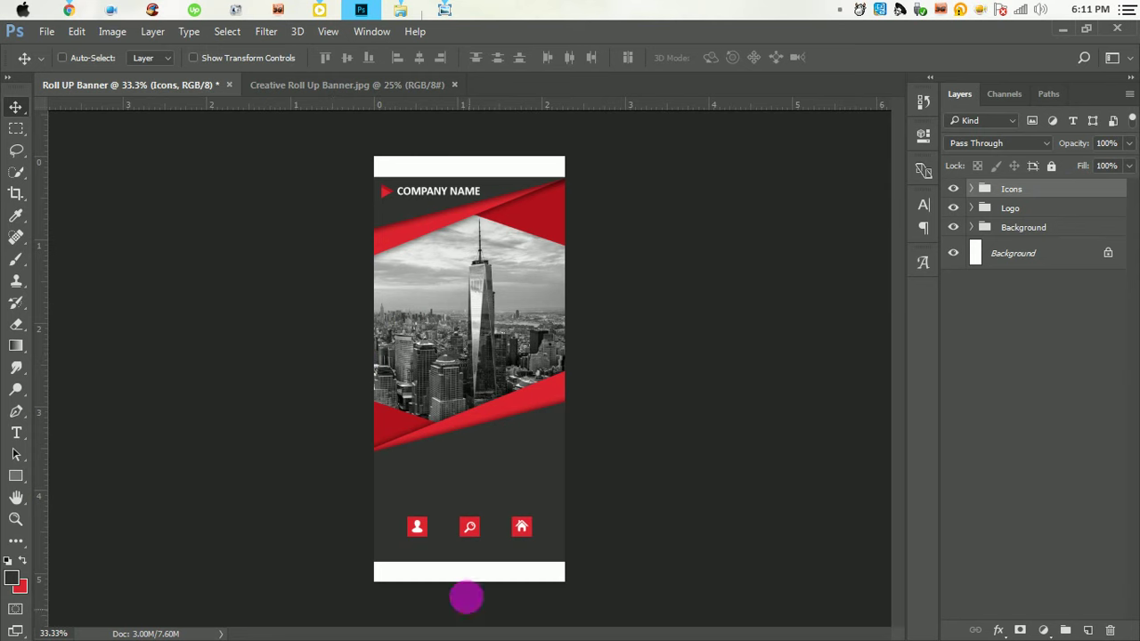
left_click_drag(469, 535, 471, 530)
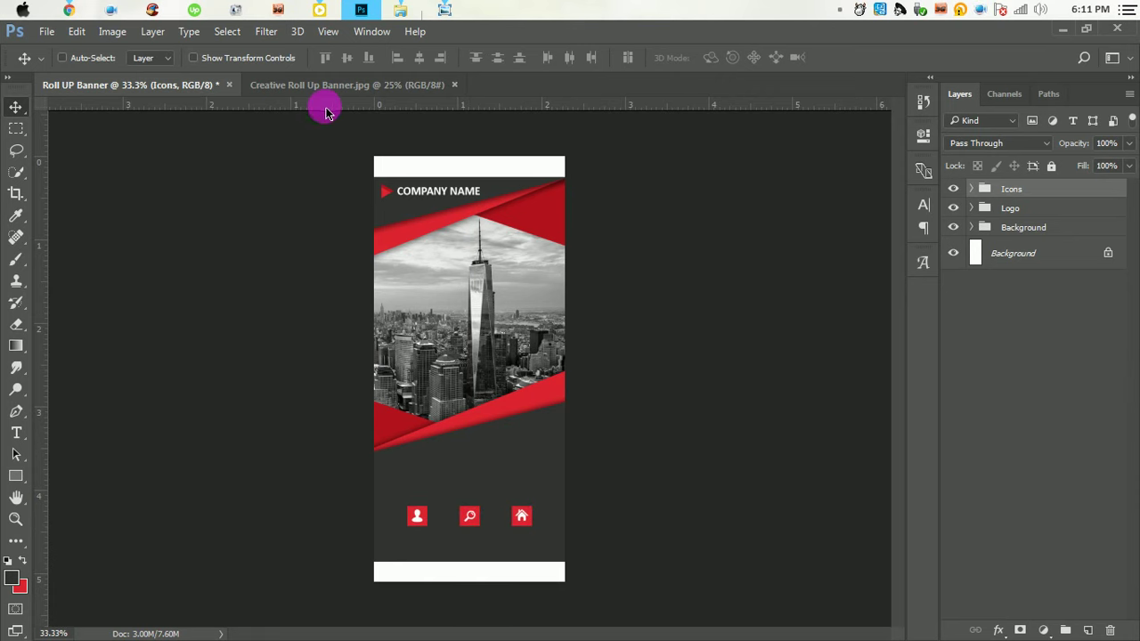
Step: Zoom in on the icon row and paste the two-line information text below the person icon
left_click(455, 545, "ctrl")
left_click_drag(501, 562, 490, 415)
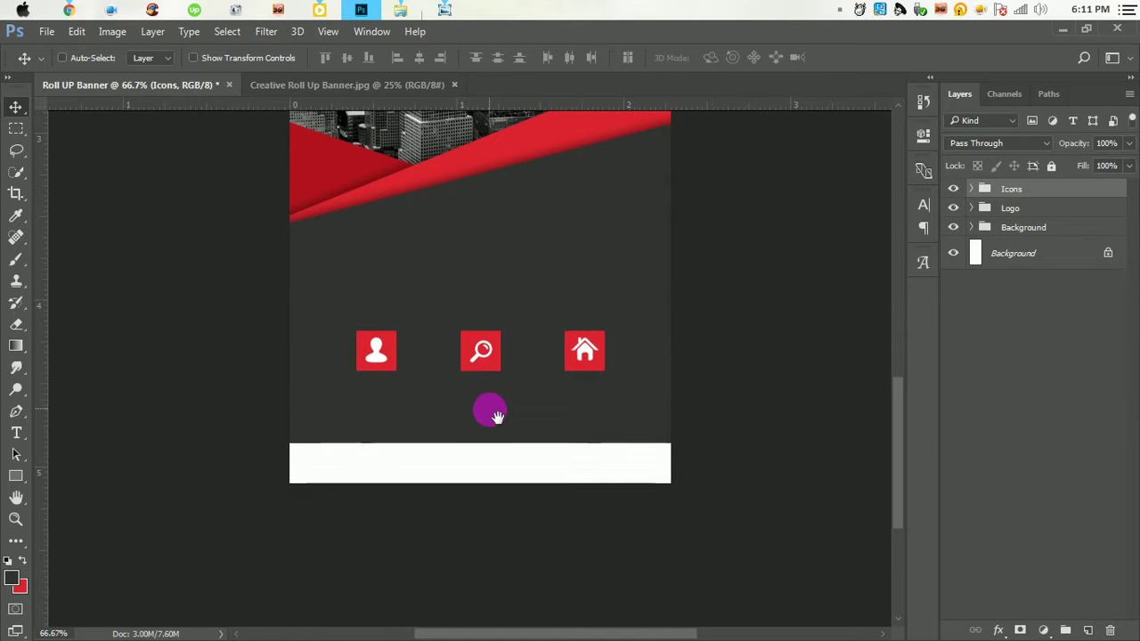
left_click(442, 429, "ctrl")
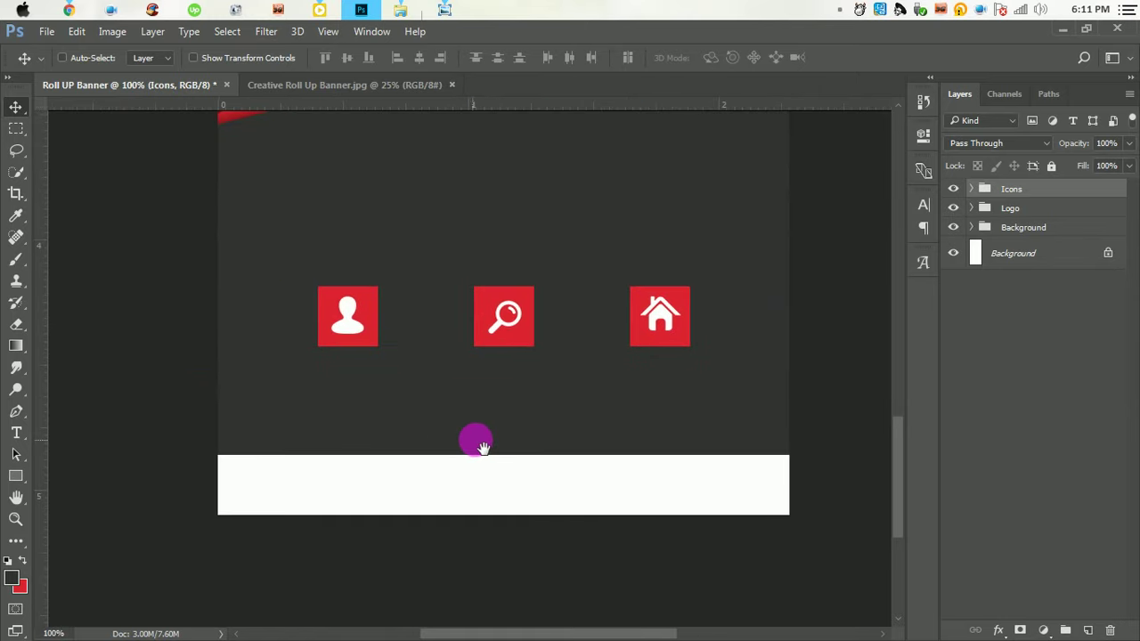
left_click(17, 433)
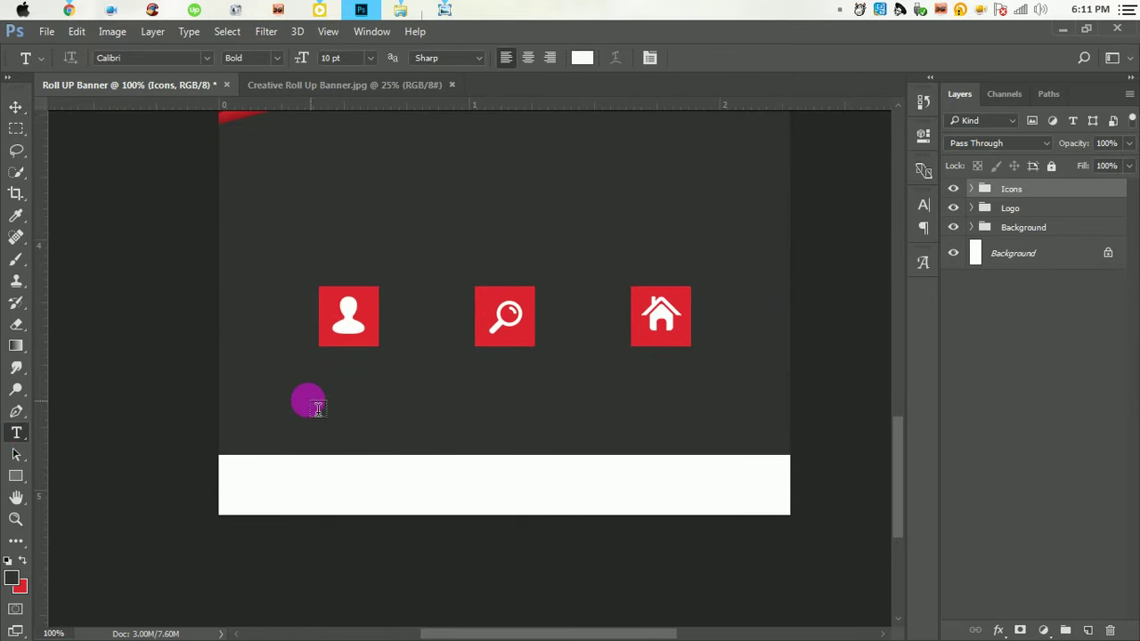
left_click(245, 384)
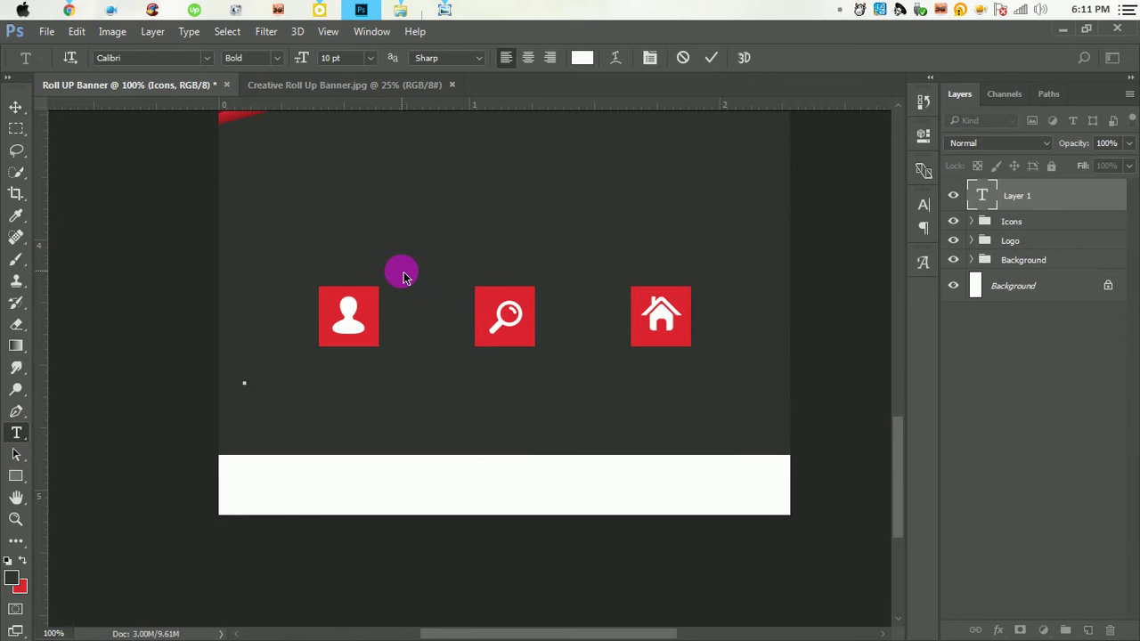
type("Here is your personal Information Placed. Example - Brands, Name etc")
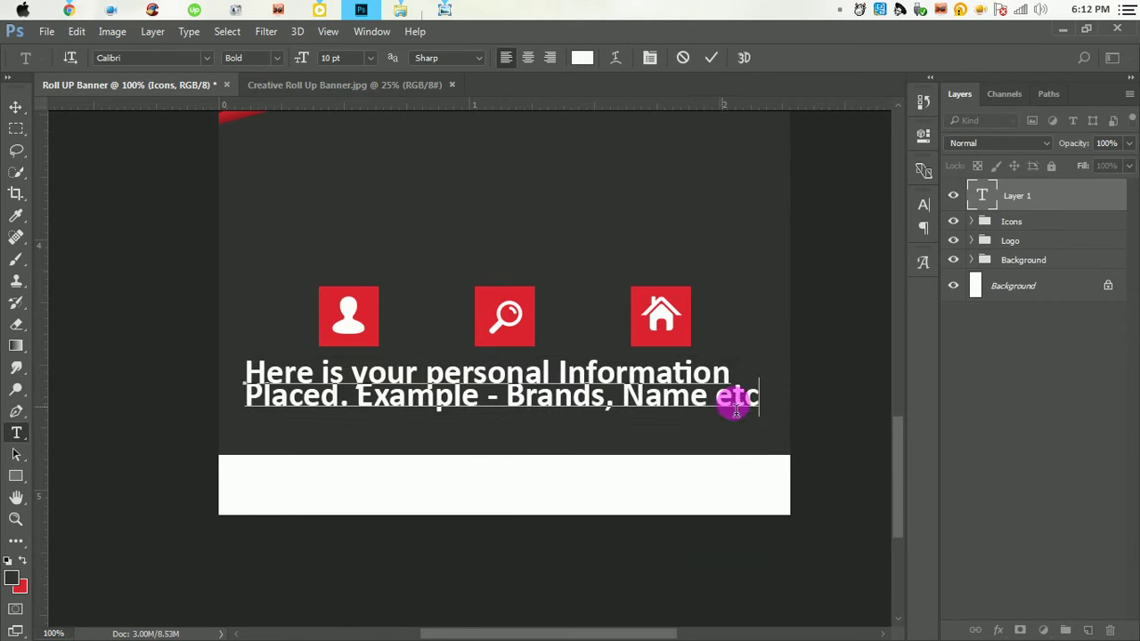
Step: Set the information text to 4 pt Calibri Regular, centre-aligned, with 5 pt leading
left_click_drag(758, 395, 222, 323)
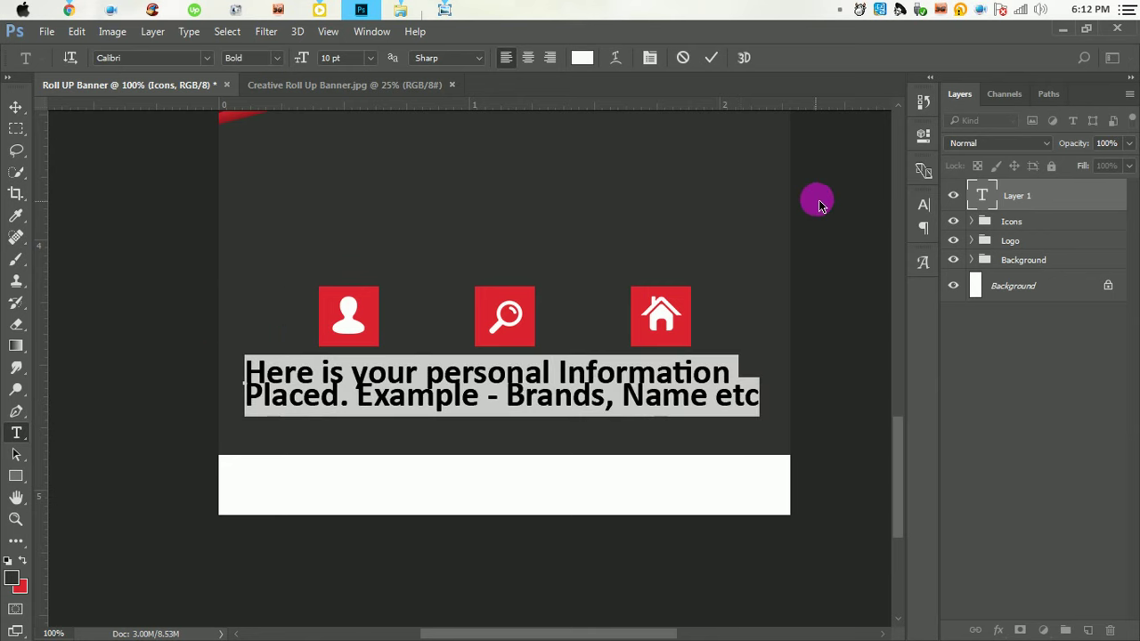
left_click(923, 205)
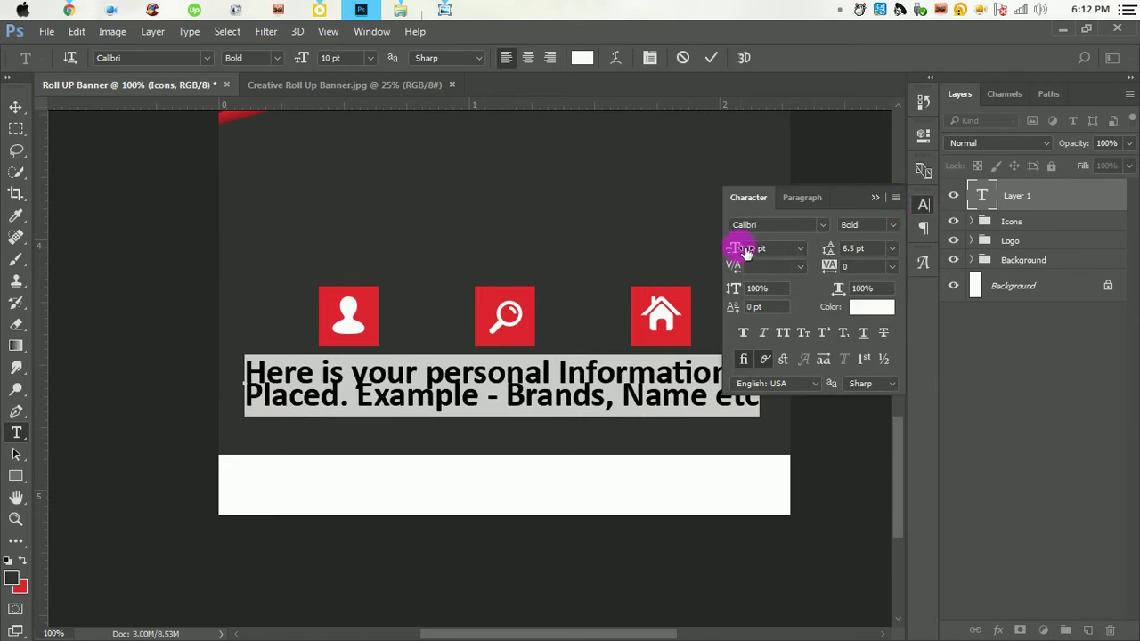
left_click_drag(746, 252, 739, 252)
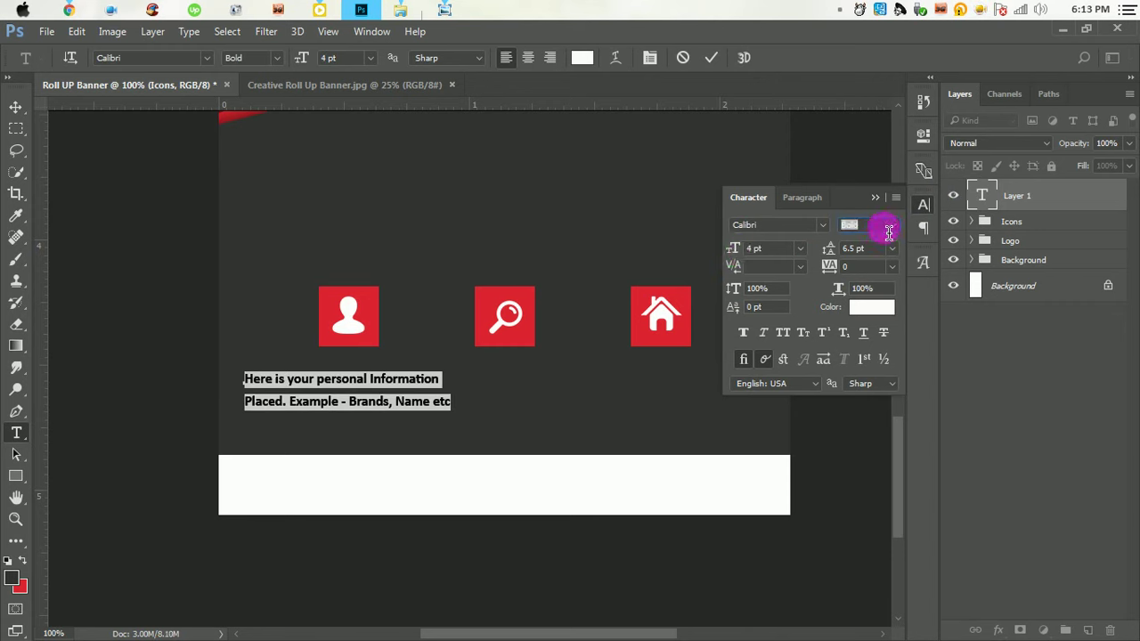
left_click(890, 224)
left_click(887, 244)
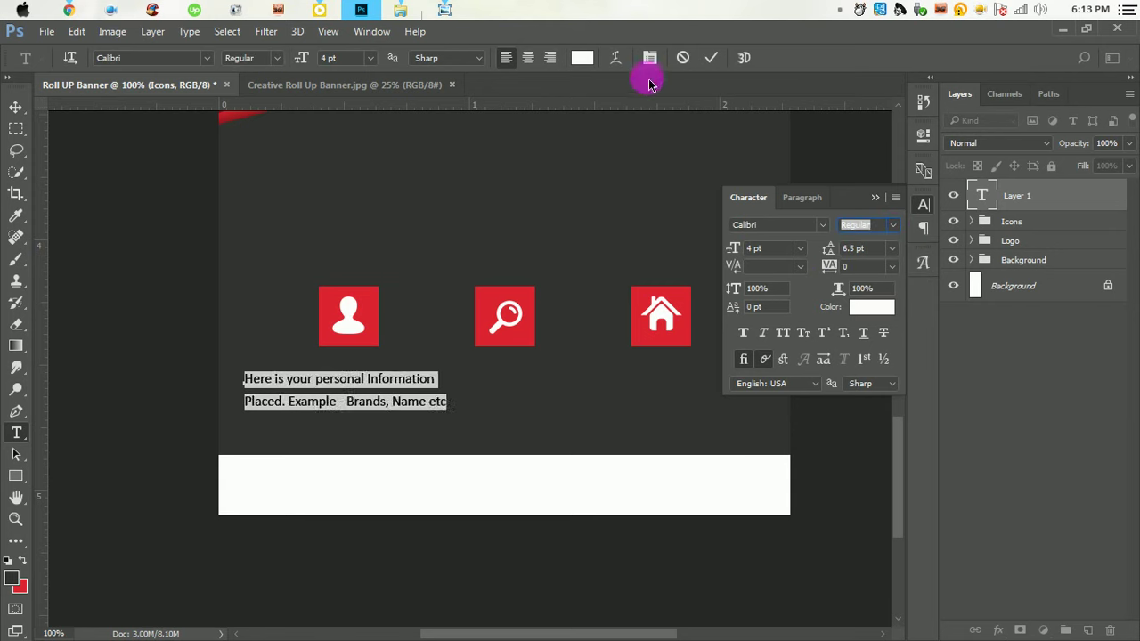
left_click(527, 57)
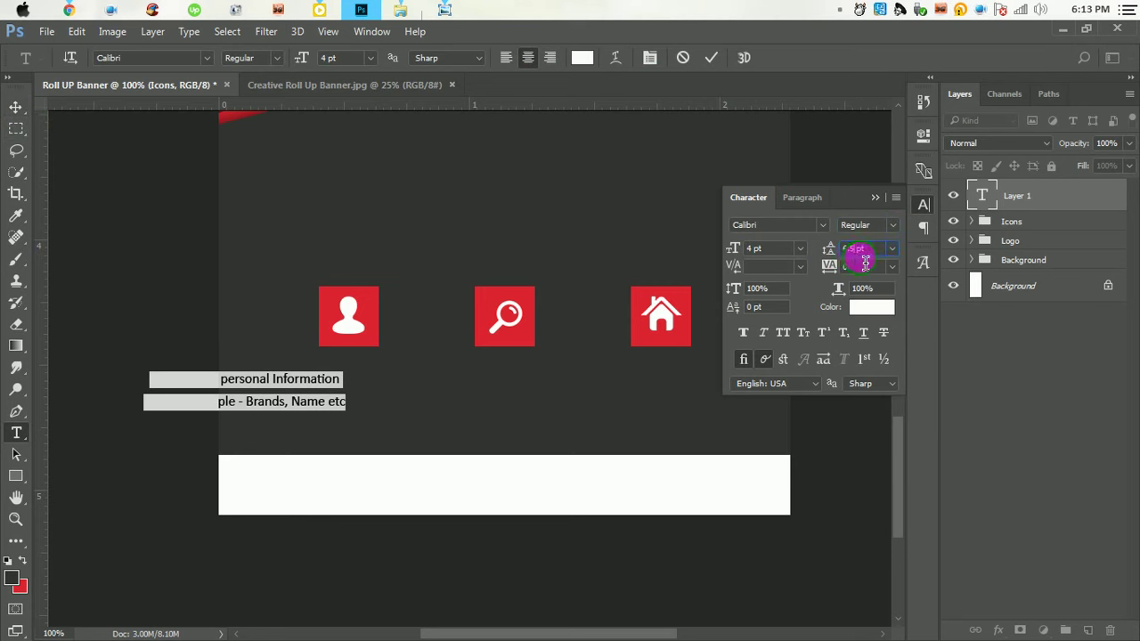
type("5")
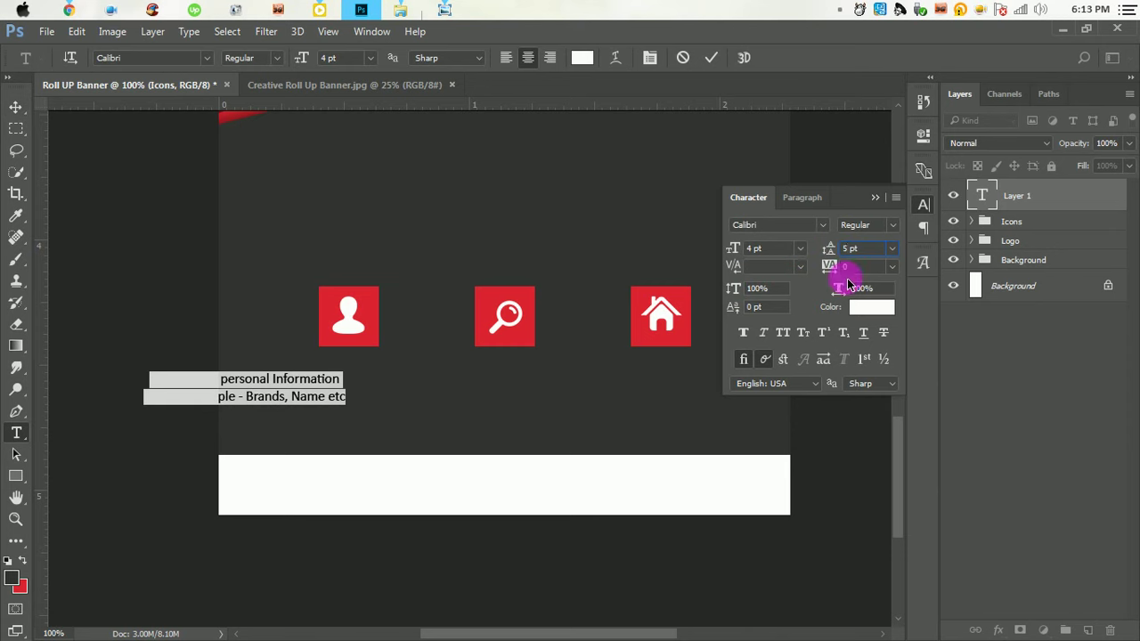
Step: Commit the text, position it under the person icon, and enlarge it slightly
left_click(713, 58)
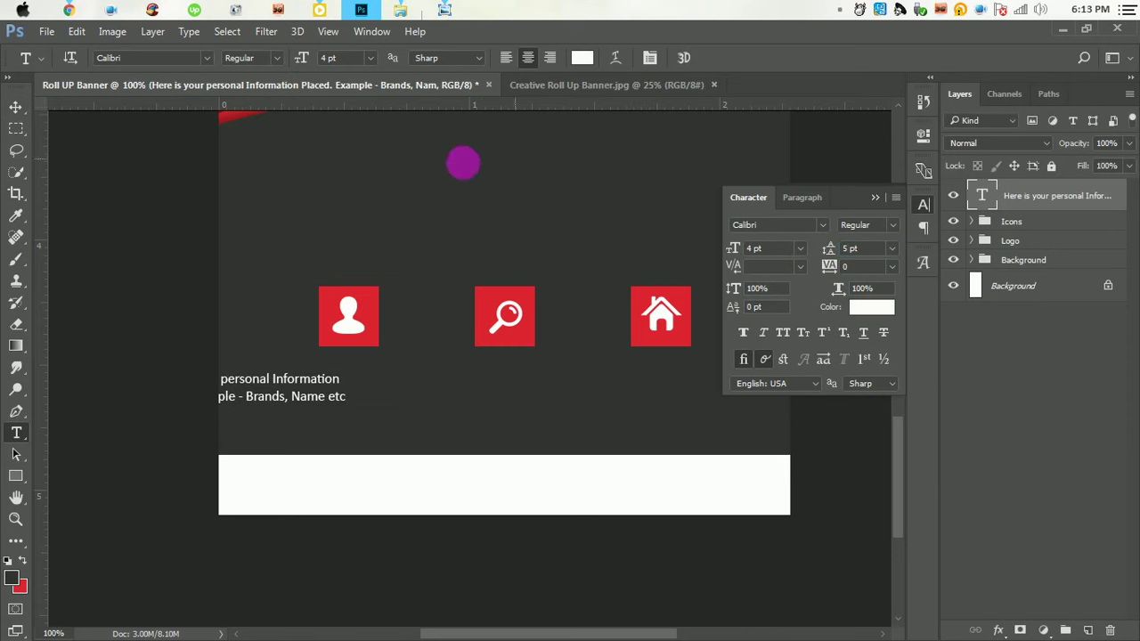
left_click(16, 107)
left_click_drag(307, 398, 413, 388)
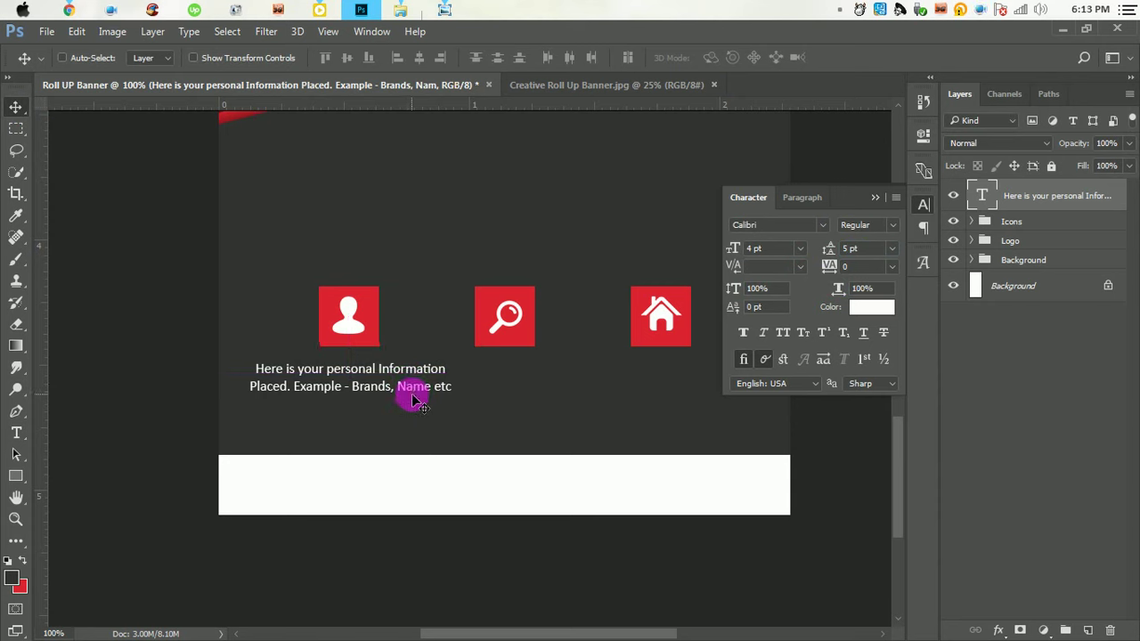
left_click_drag(411, 395, 430, 390)
key("ctrl+t")
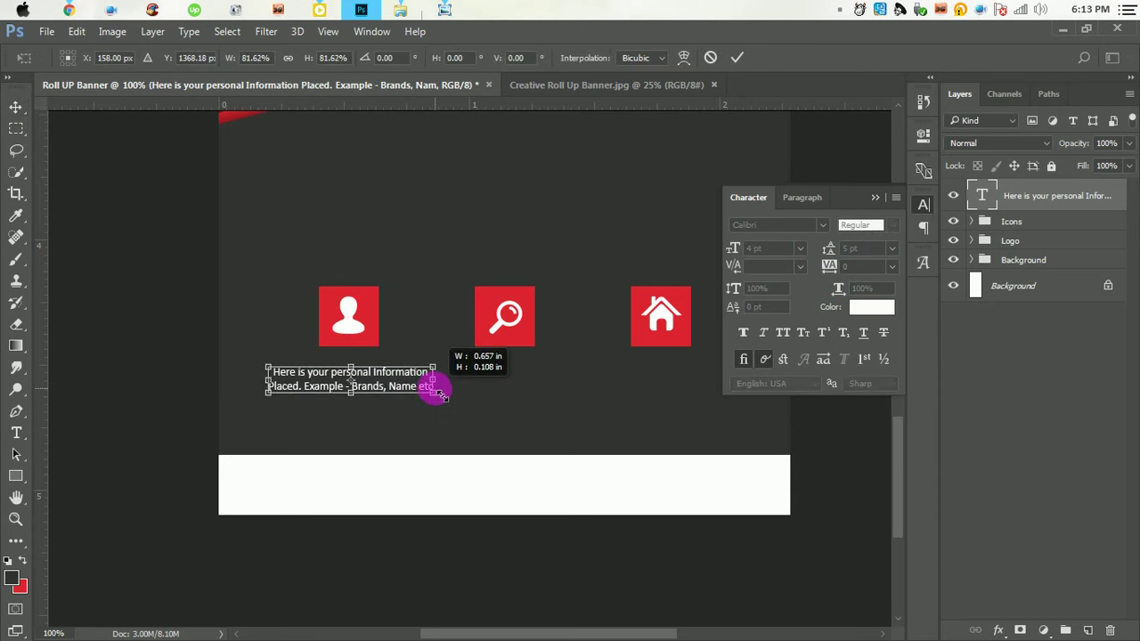
left_click(737, 57)
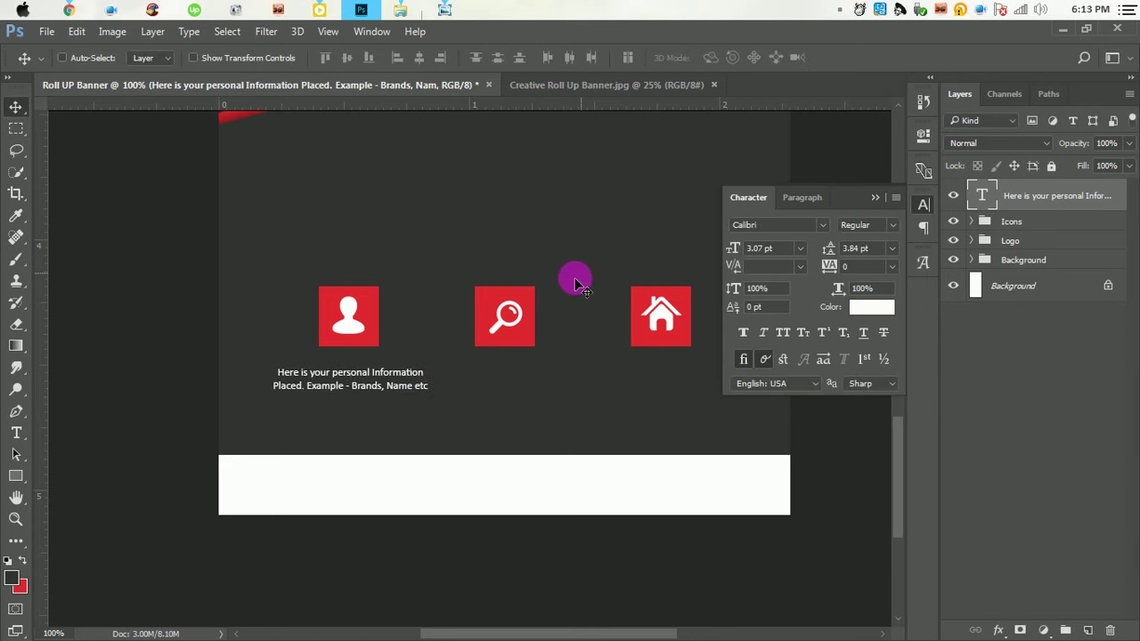
left_click(874, 197)
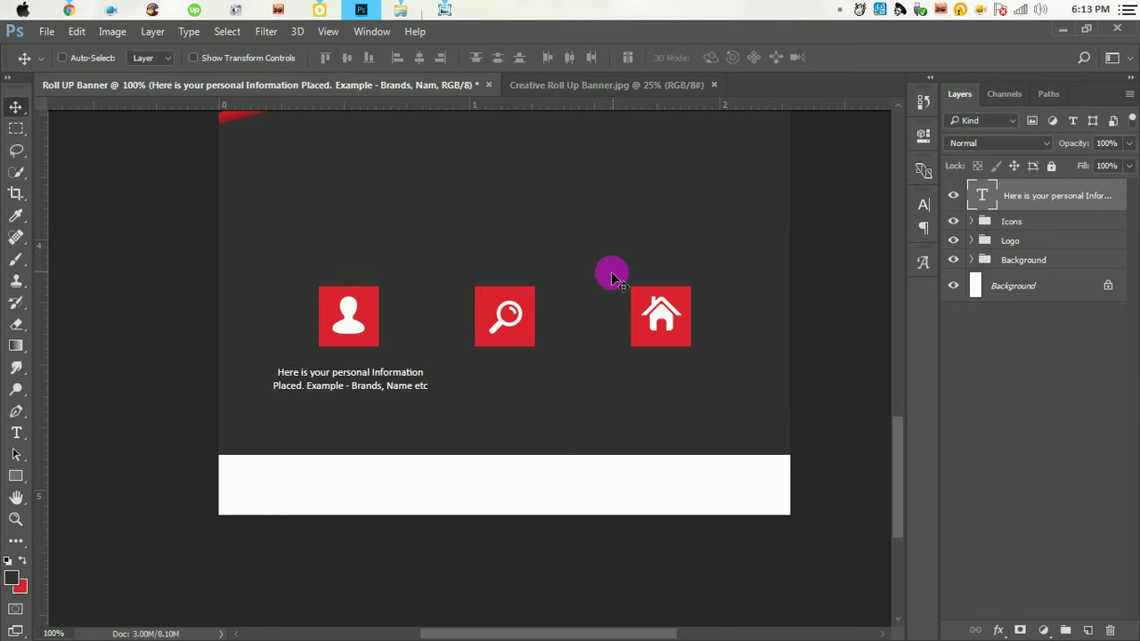
key("ctrl+t")
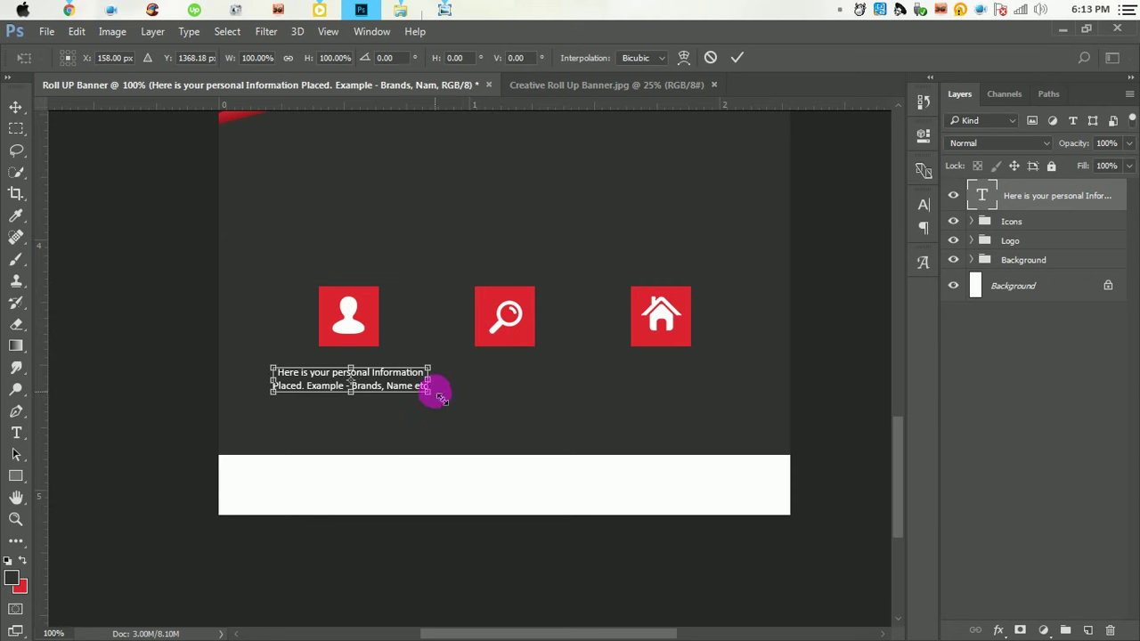
left_click_drag(441, 398, 446, 400)
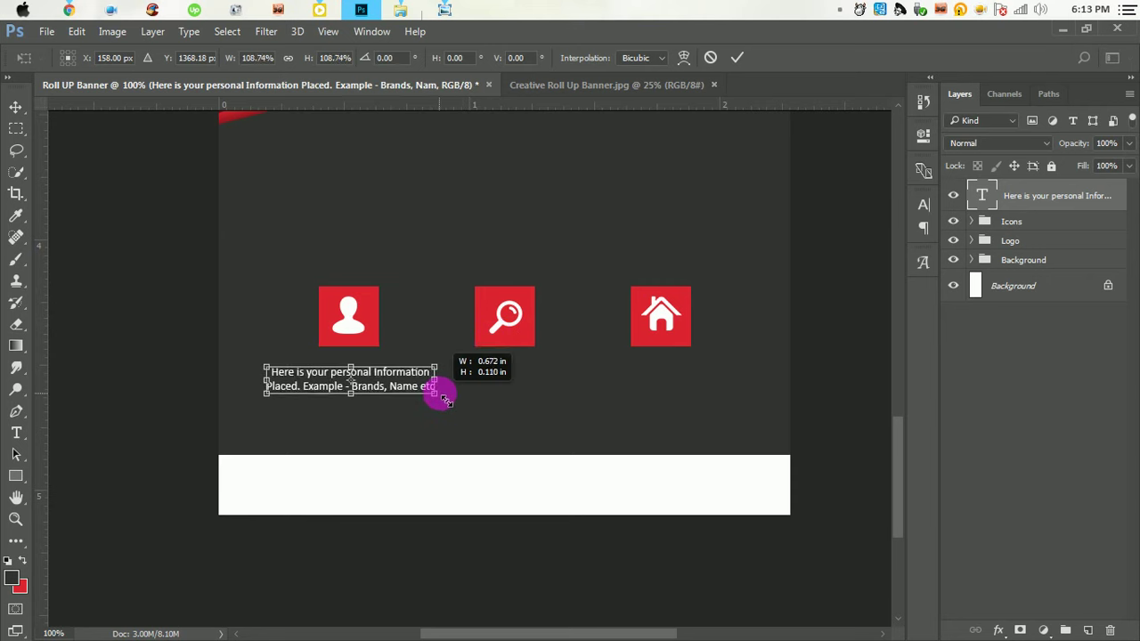
left_click(737, 60)
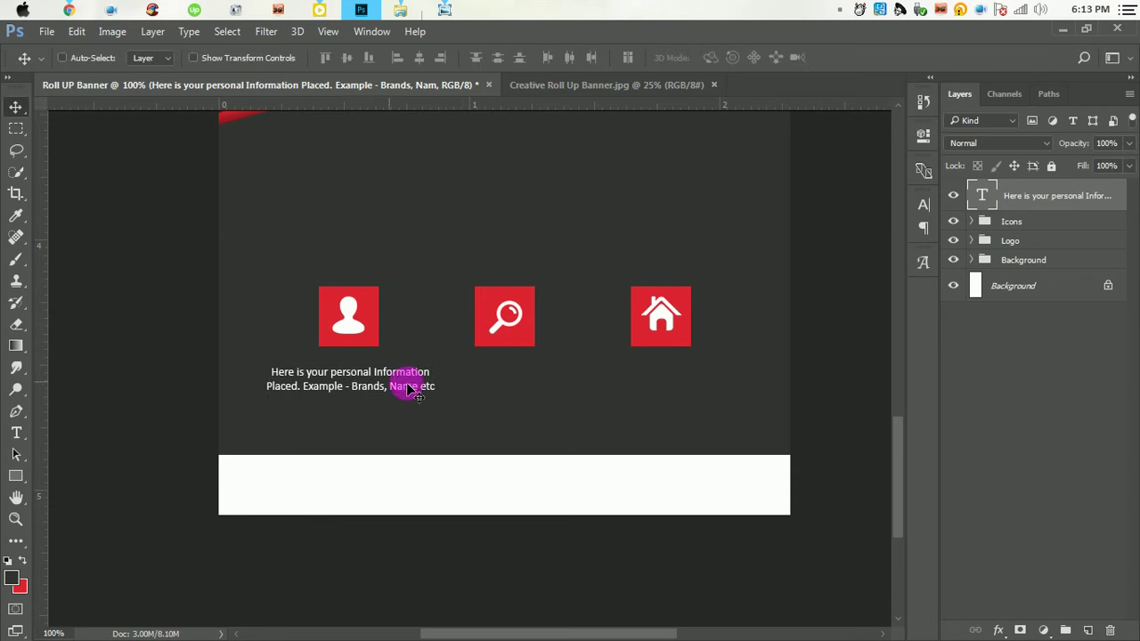
Step: Duplicate the text block under the search icon and the house icon
left_click_drag(409, 389, 563, 389)
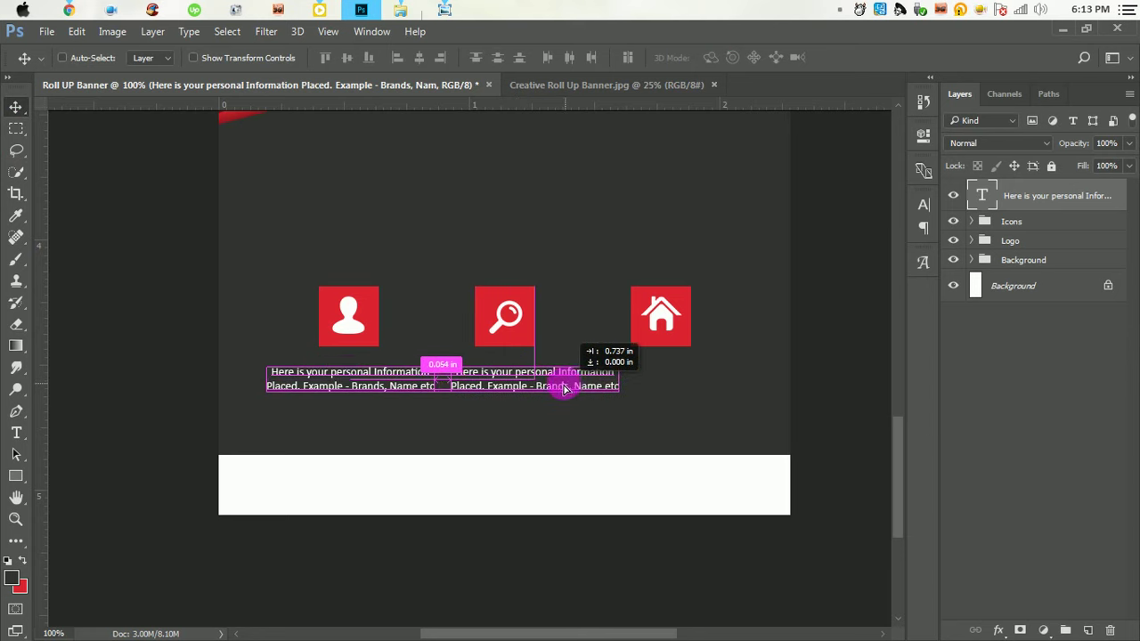
mouse_move(563, 389)
left_mouse_down()
mouse_move(535, 389)
mouse_move(549, 380)
left_mouse_up()
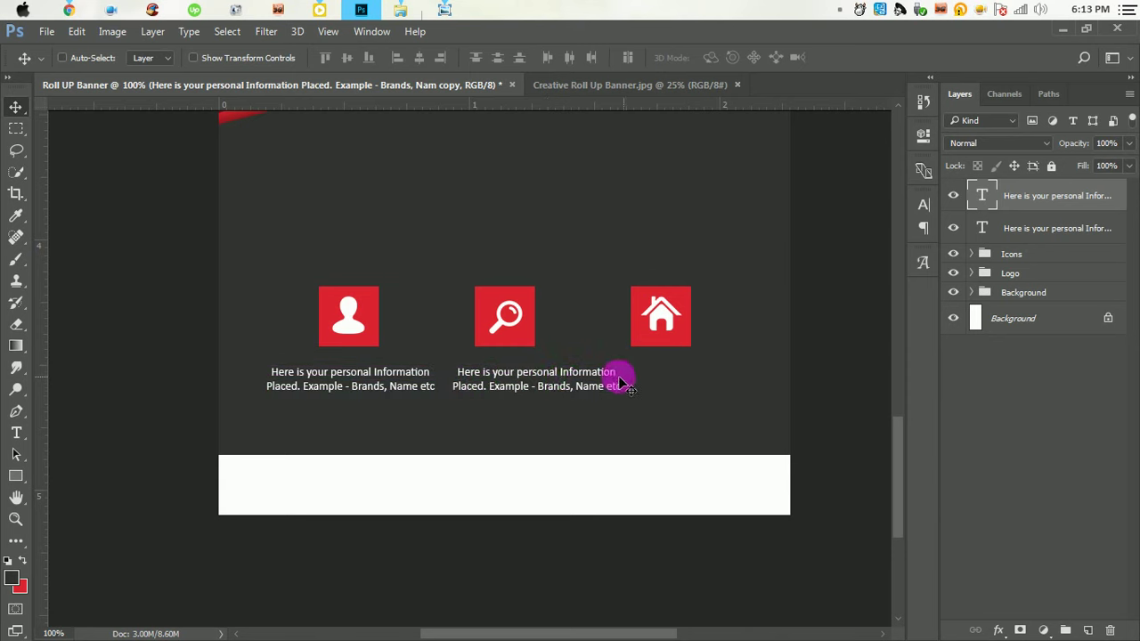
mouse_move(540, 385)
left_mouse_down()
mouse_move(728, 385)
mouse_move(686, 384)
left_mouse_up()
mouse_move(684, 383)
left_mouse_down()
mouse_move(736, 385)
mouse_move(725, 383)
left_mouse_up()
Step: Scale all three text blocks to 86.92%, nudge them into place, and zoom out
left_click(1048, 249, "shift")
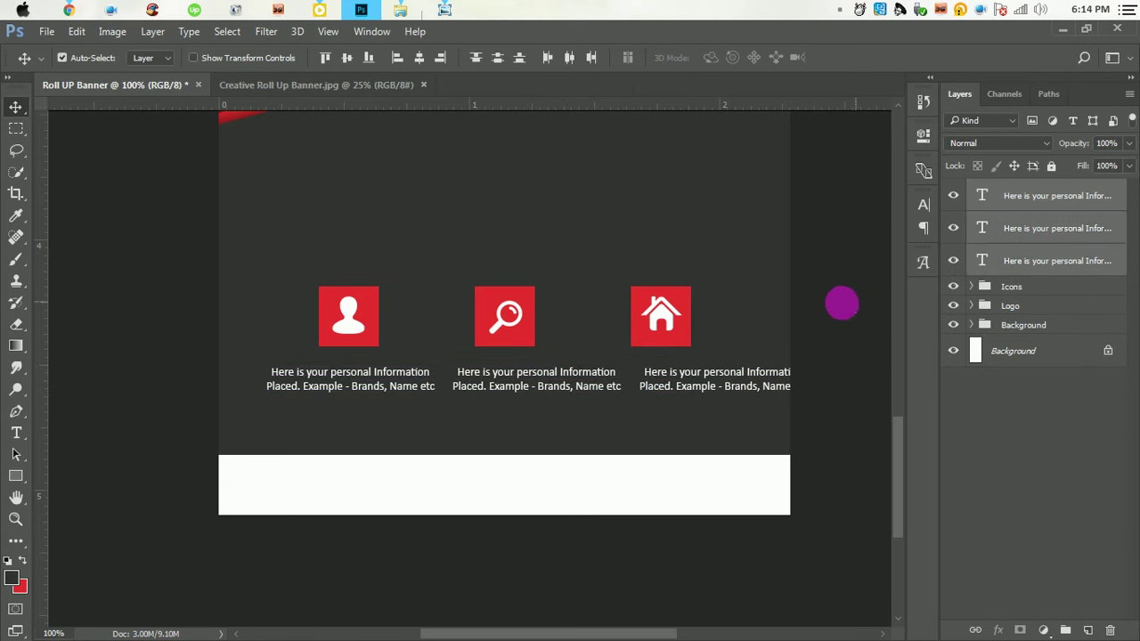
key("ctrl+t")
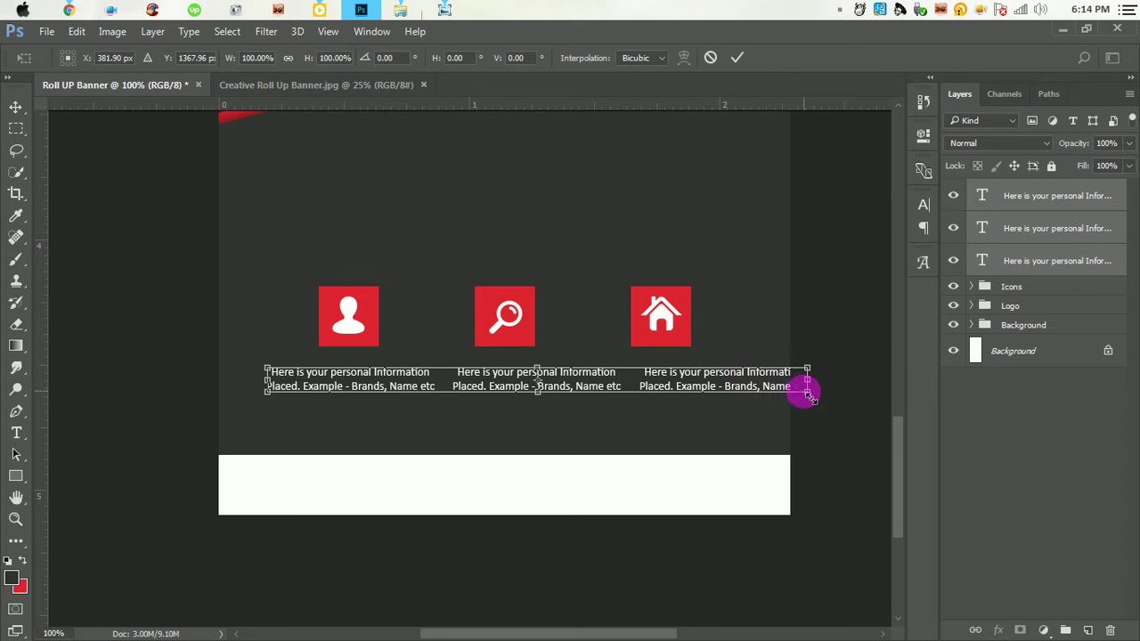
left_click_drag(798, 392, 773, 388)
left_click(738, 57)
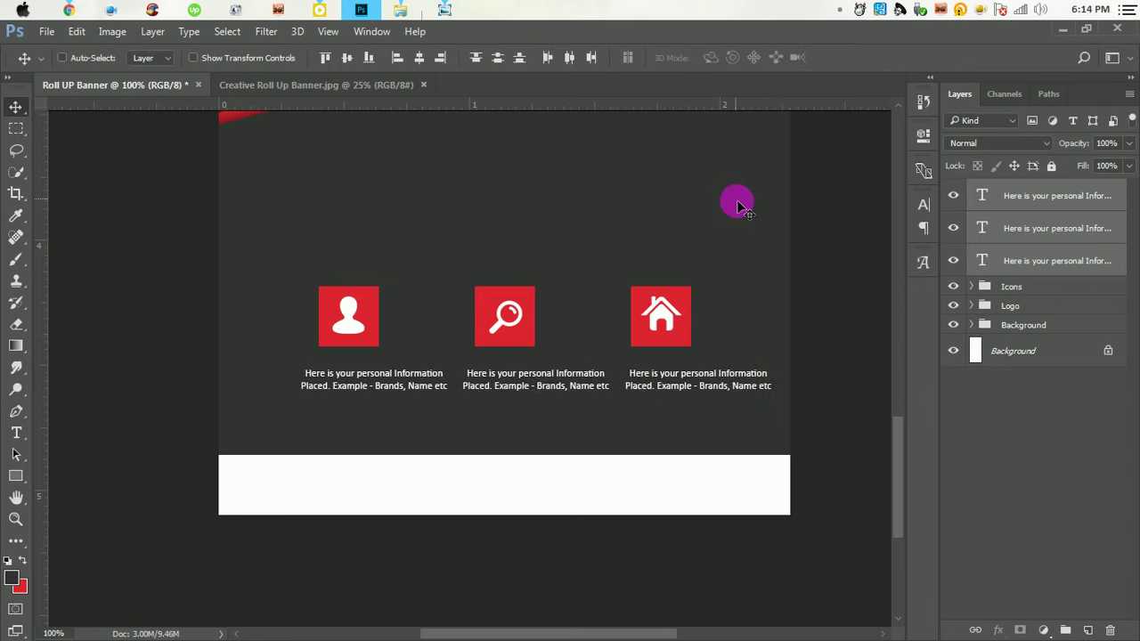
key("Left")
key("Left")
key("Left")
key("Left")
key("Left")
key("Left")
key("Left")
key("Left")
key("Left")
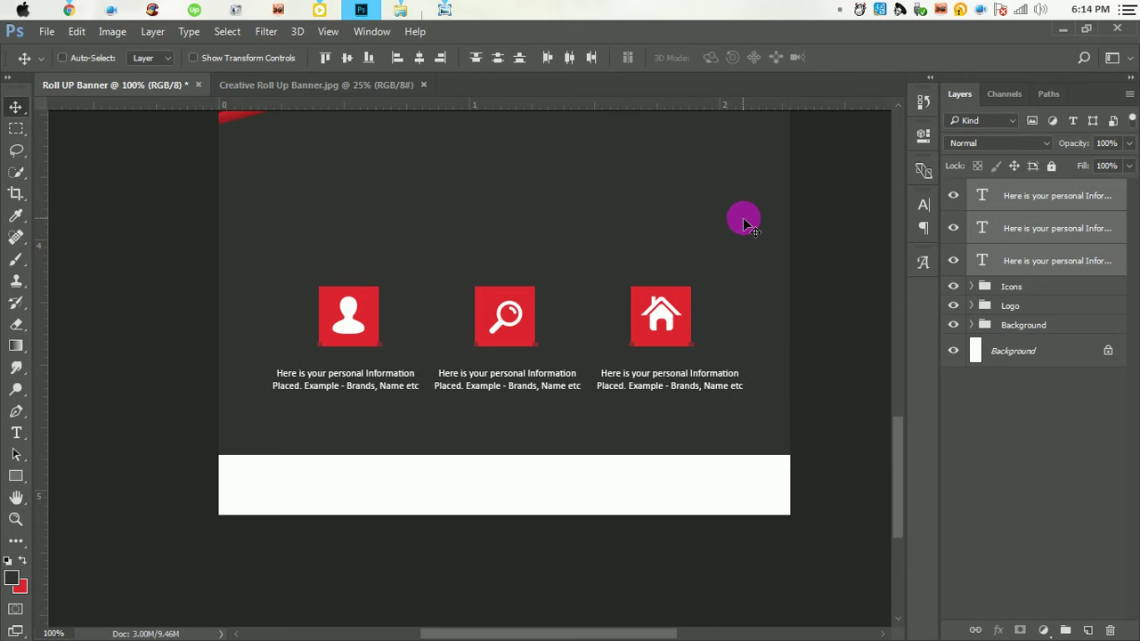
key("Left")
key("Left")
key("Left")
key("Right")
key("Right")
key("Right")
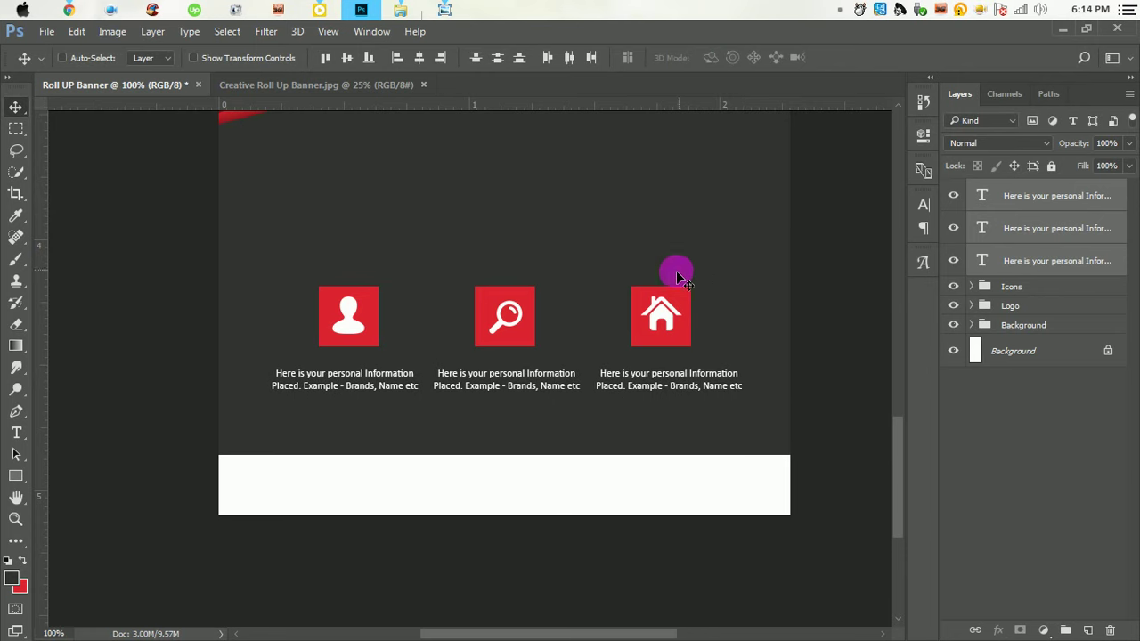
left_click(460, 295, "alt")
left_click(456, 294, "alt")
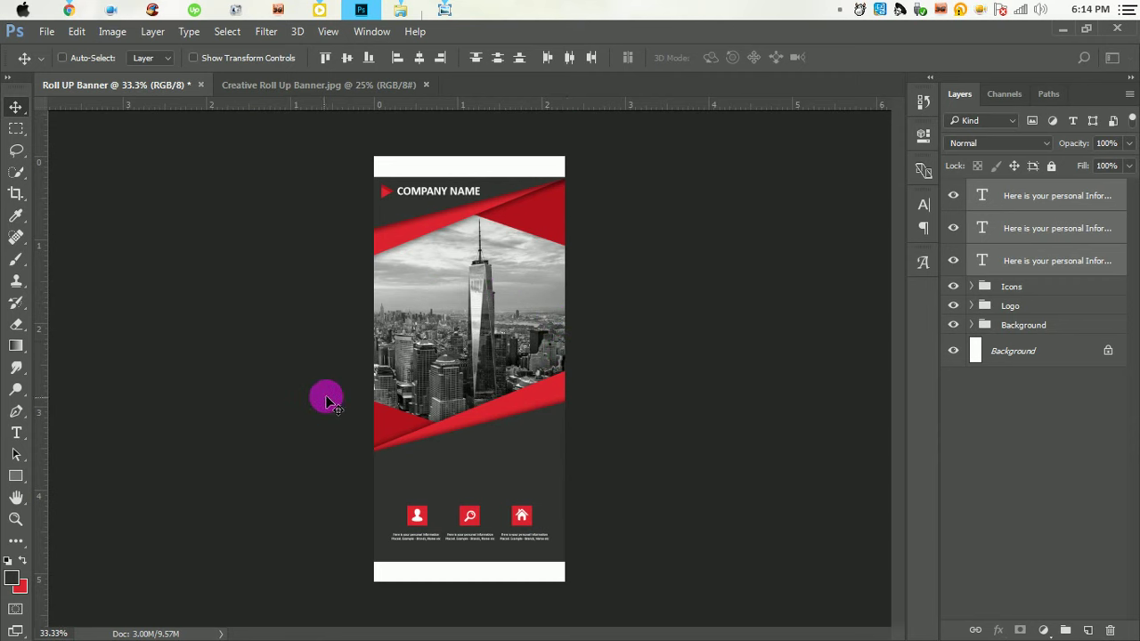
Step: Type a white HEADLINE text layer above the icons and enlarge its font size
key("ctrl")
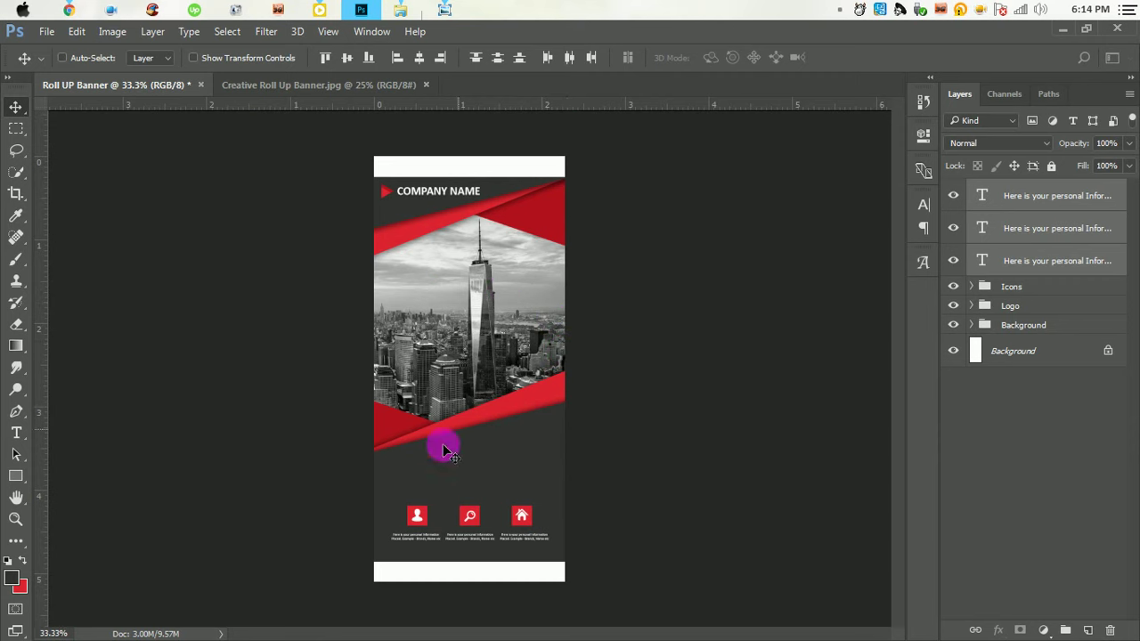
left_click(17, 434)
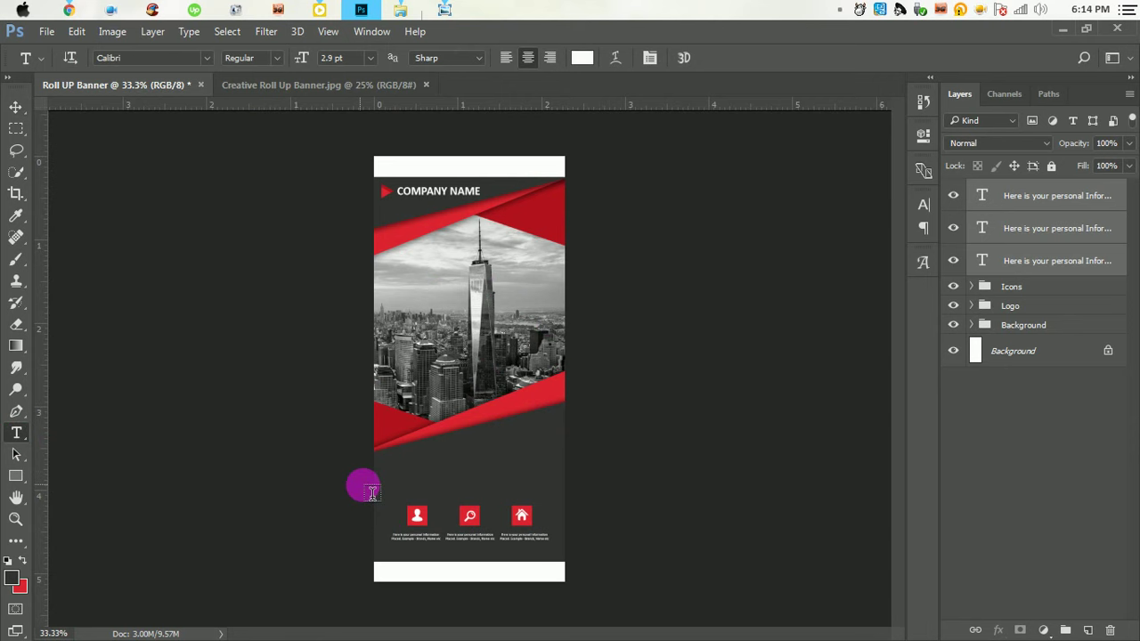
left_click(420, 464)
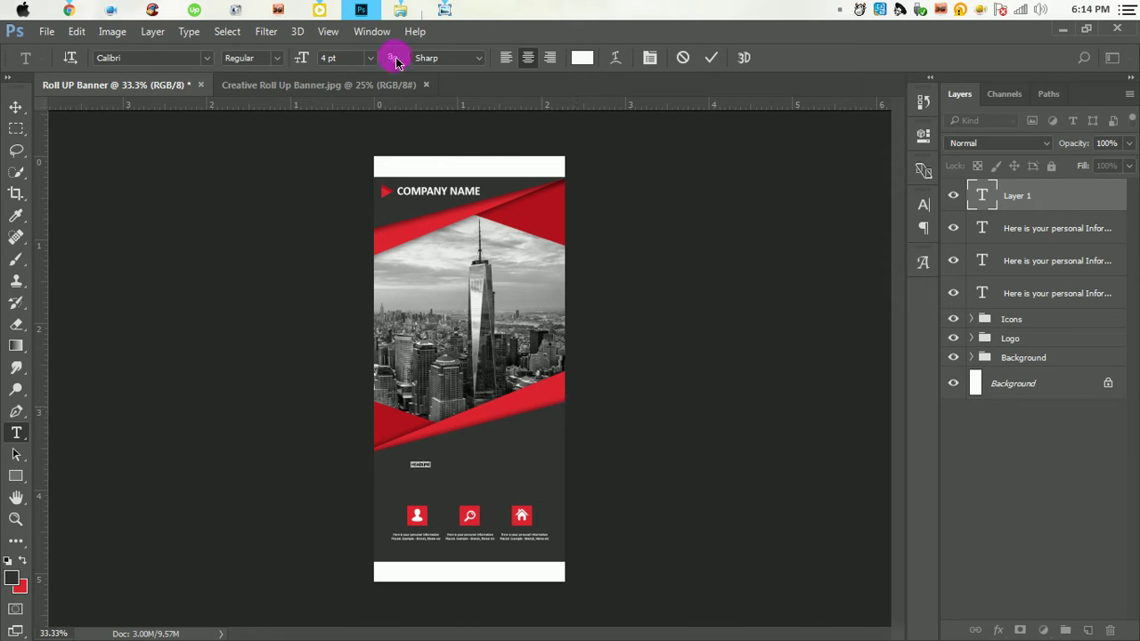
left_click_drag(311, 64, 333, 64)
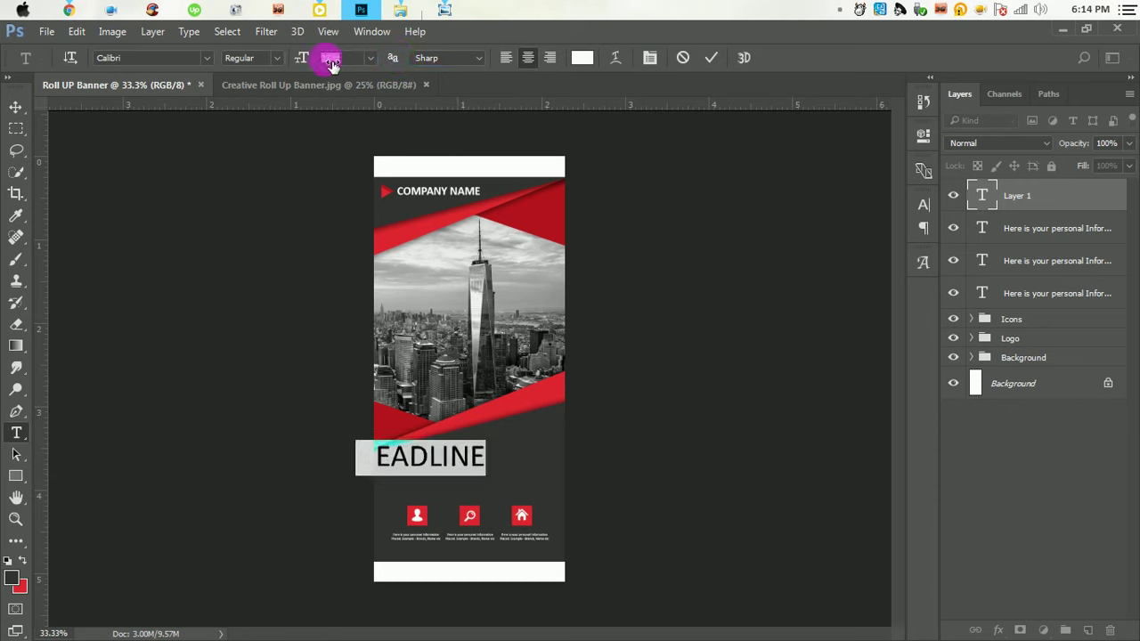
left_click(708, 58)
Step: Move HEADLINE toward the banner's right side and scale it down slightly with Free Transform
left_click(15, 107)
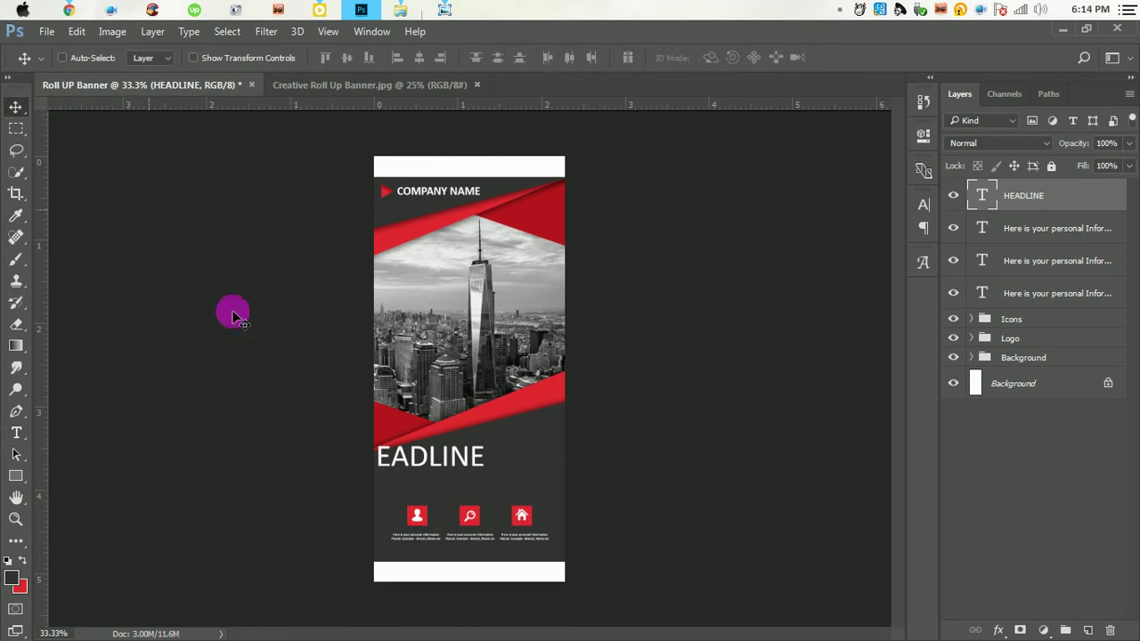
mouse_move(436, 470)
left_mouse_down()
mouse_move(521, 459)
mouse_move(506, 456)
left_mouse_up()
key("ctrl+t")
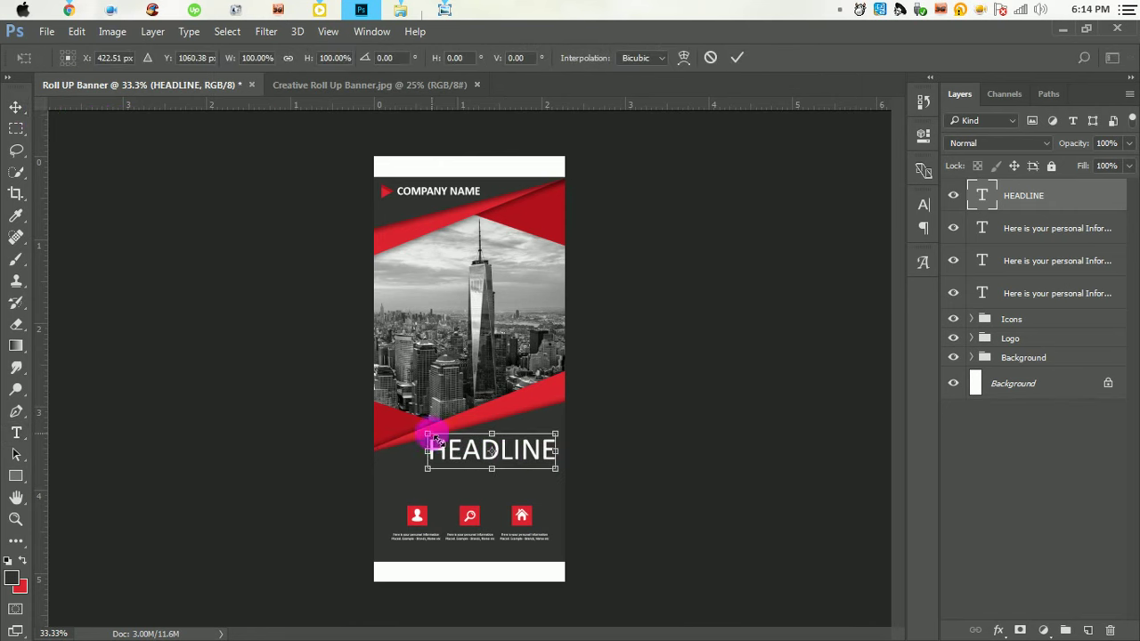
left_click_drag(425, 438, 456, 441)
left_click(737, 58)
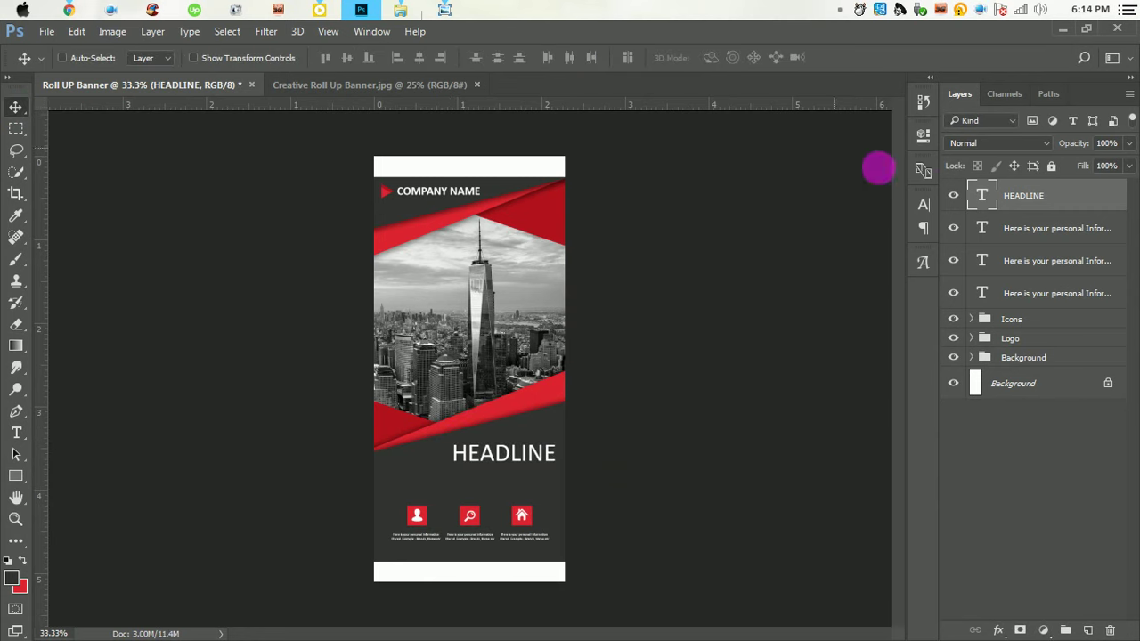
Step: Set the HEADLINE font style to Calibri Bold at 21.86 pt
left_click(926, 204)
left_click(894, 225)
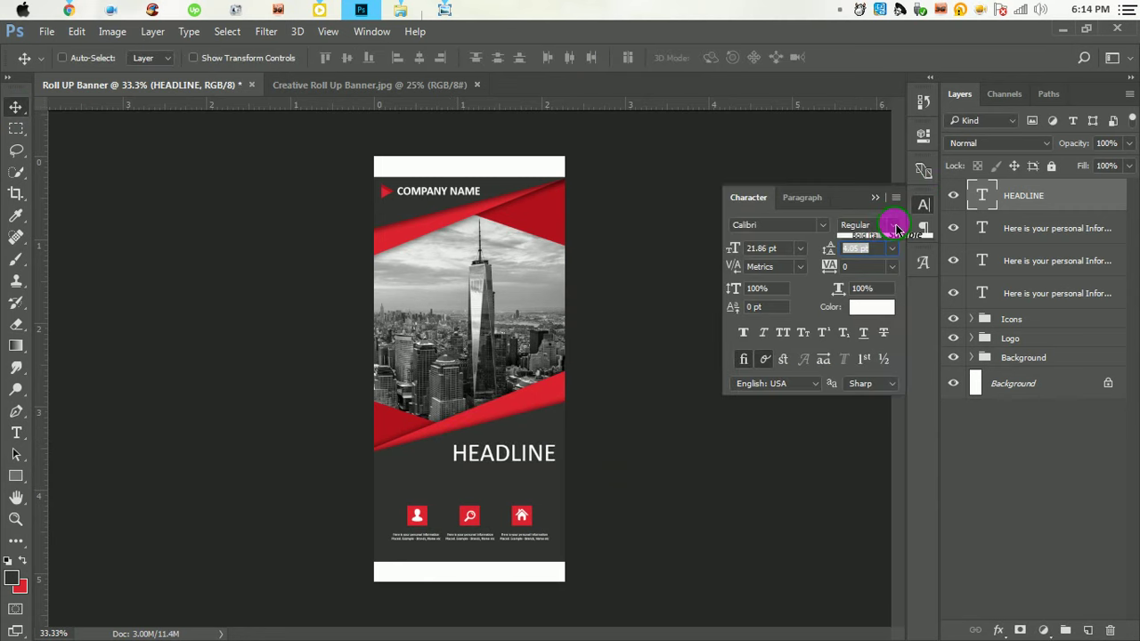
left_click(897, 268)
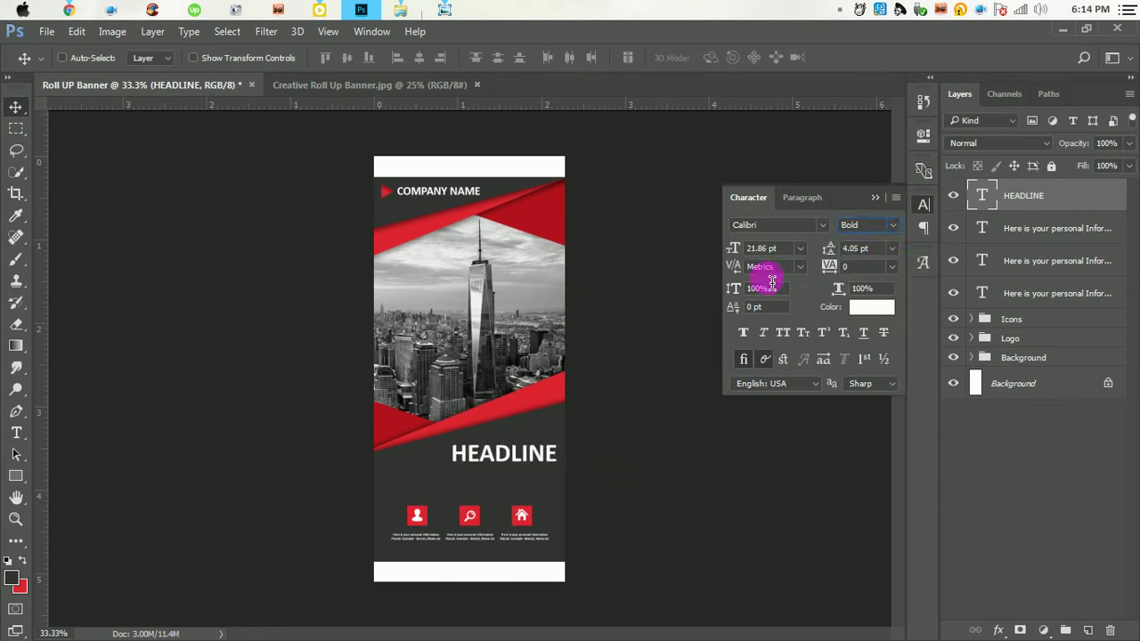
Step: Colour the letters LINE in HEADLINE with the banner's red, #de2431
left_click(875, 198)
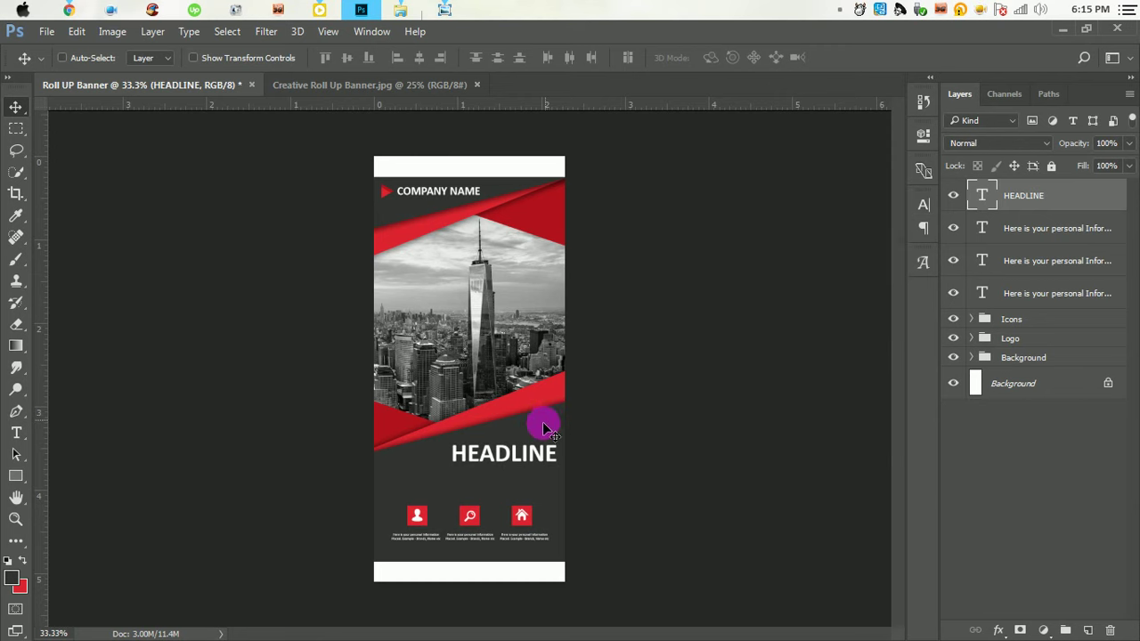
left_click(16, 433)
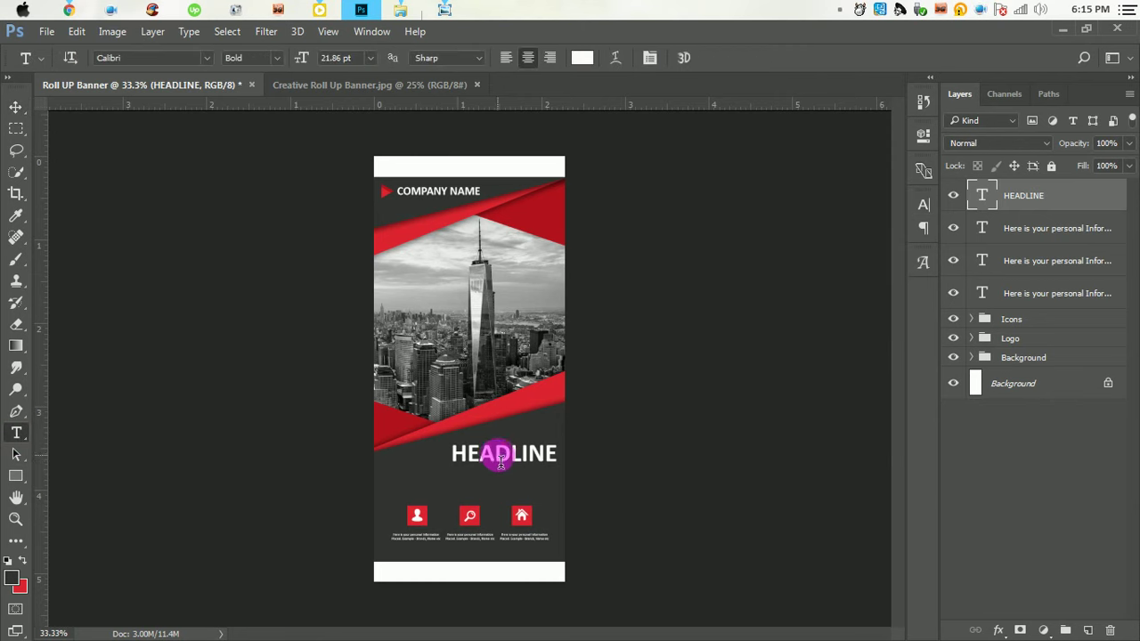
left_click_drag(512, 458, 579, 460)
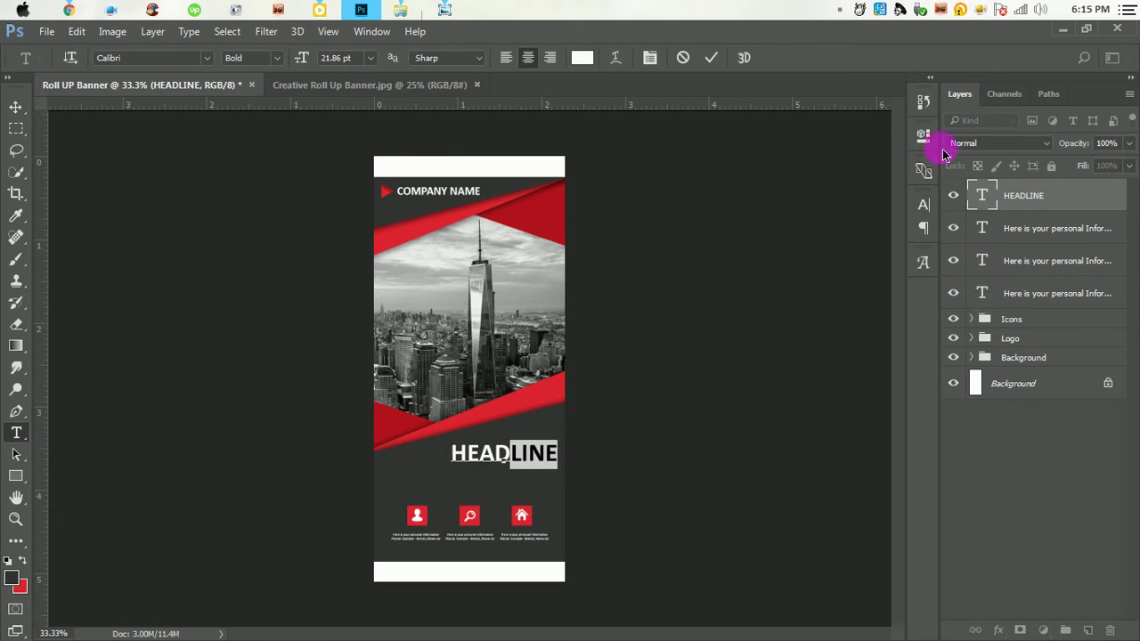
left_click(923, 205)
left_click(871, 307)
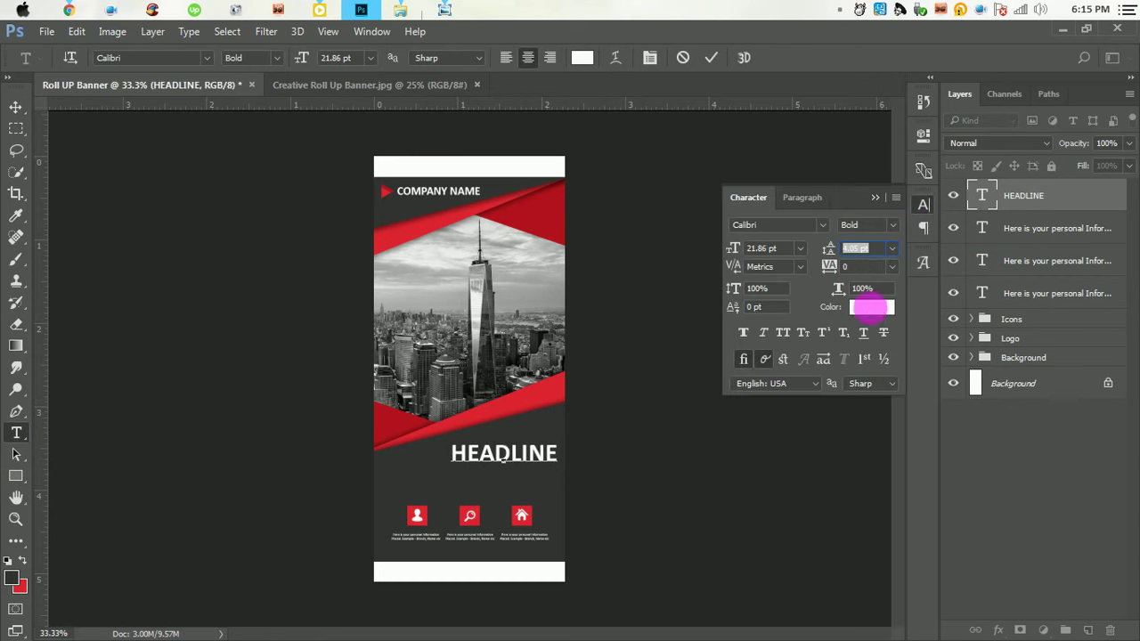
left_click(543, 396)
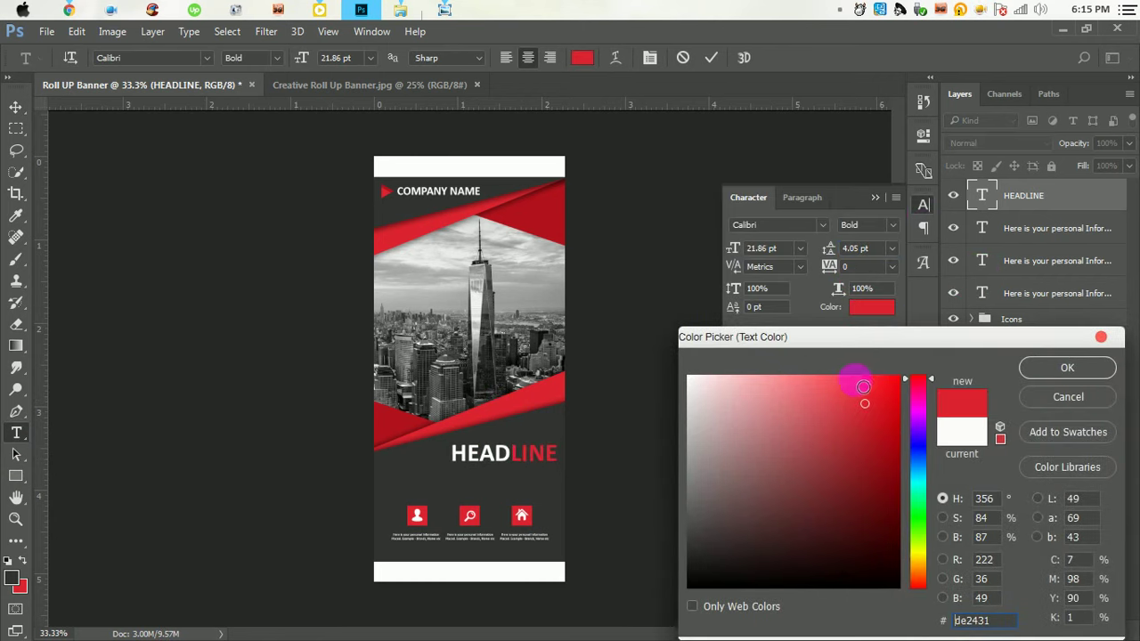
left_click(1024, 368)
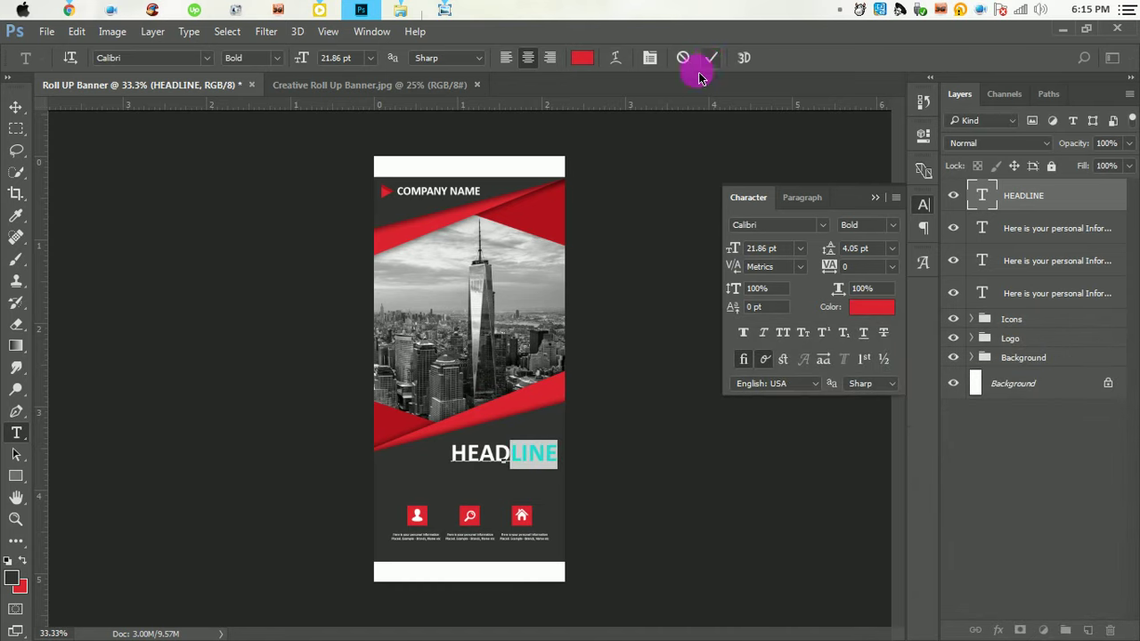
left_click(710, 57)
Step: Scale HEADLINE to about 88% (19.21 pt) and nudge it slightly left
left_click(15, 107)
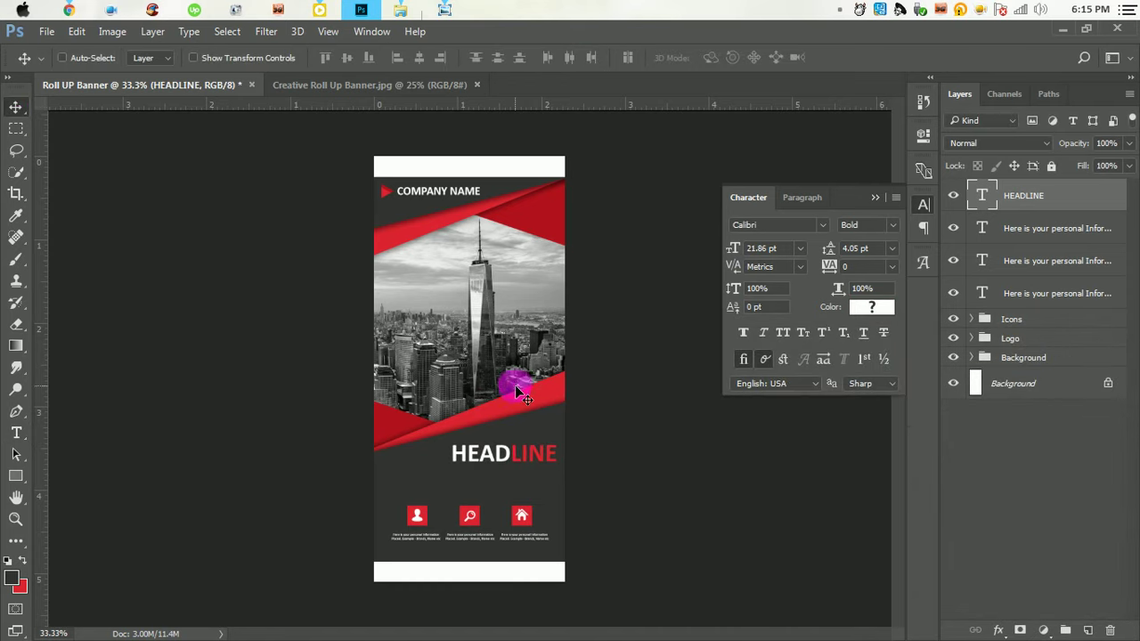
key("ctrl")
key("ctrl+t")
left_click_drag(452, 445, 463, 445)
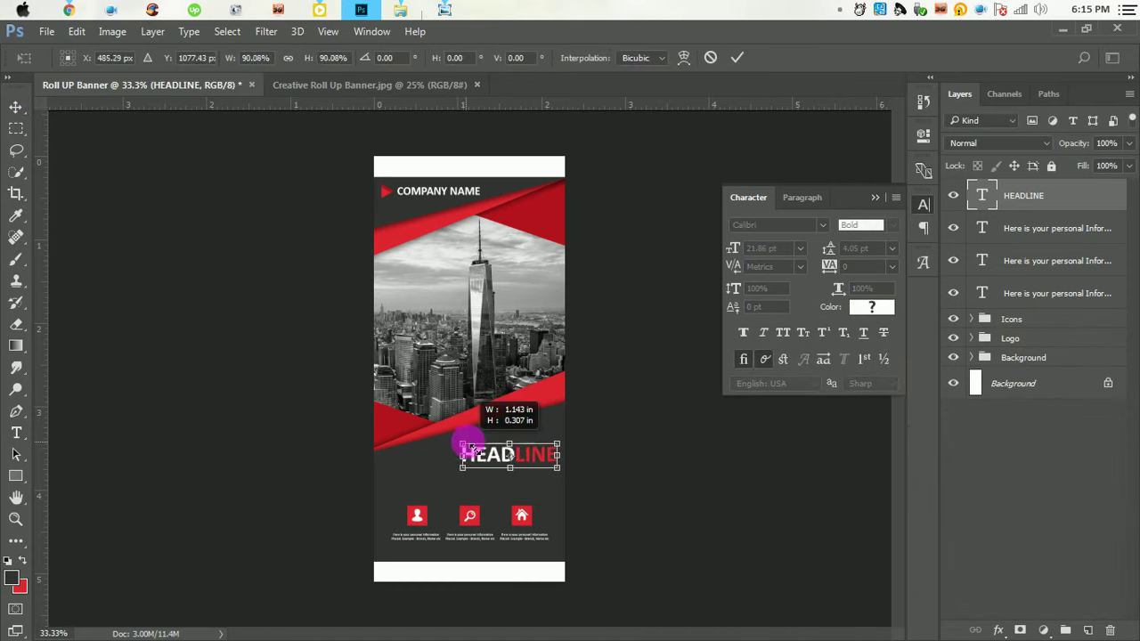
left_click(737, 57)
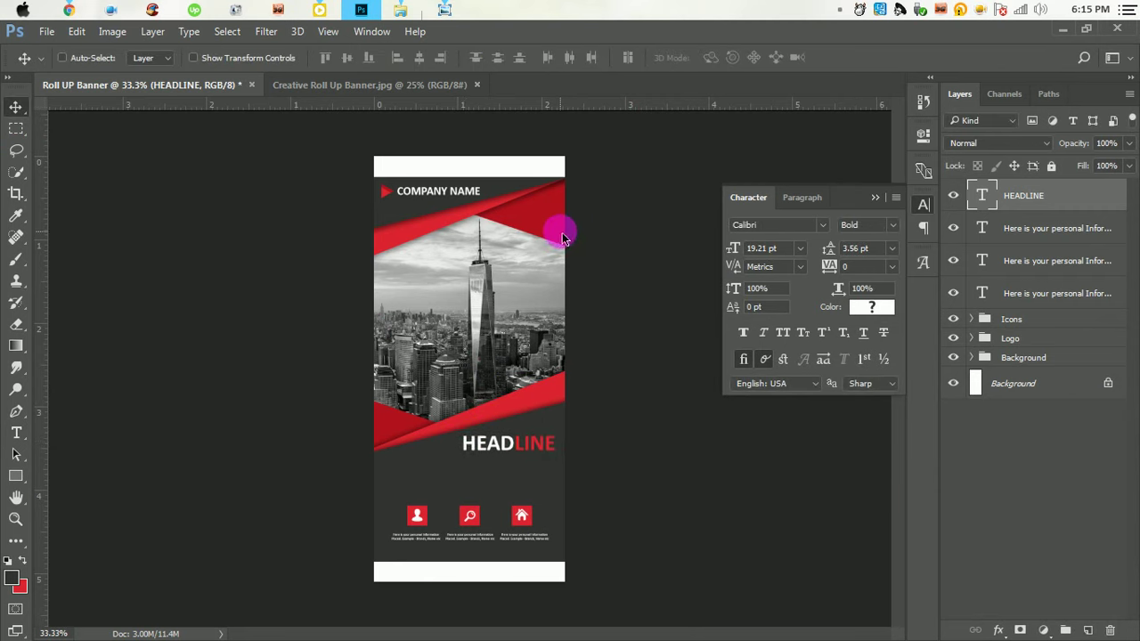
key("shift+Left")
key("shift+Left")
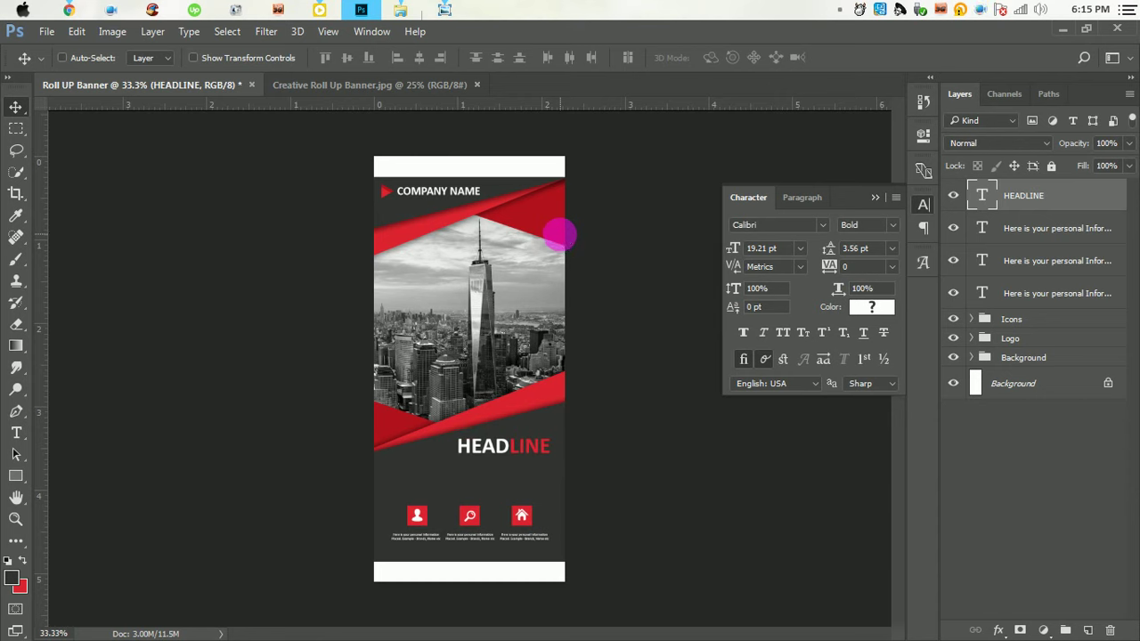
left_click(16, 433)
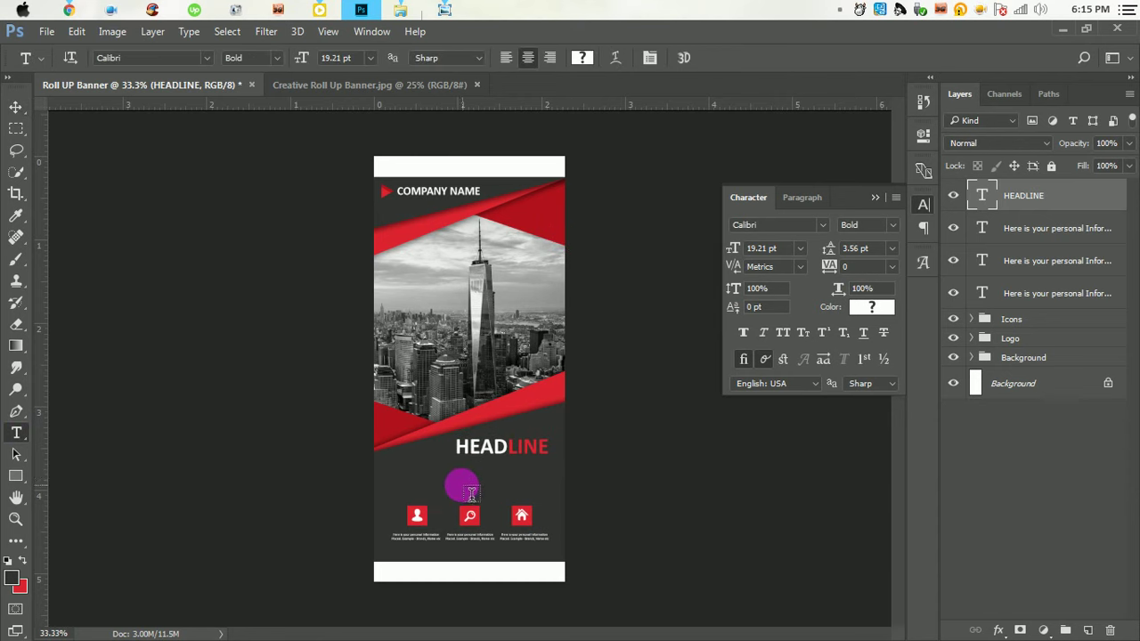
Step: Add the tagline 'Place Your Tagline Here' below HEADLINE in white Calibri Regular
left_click(401, 479)
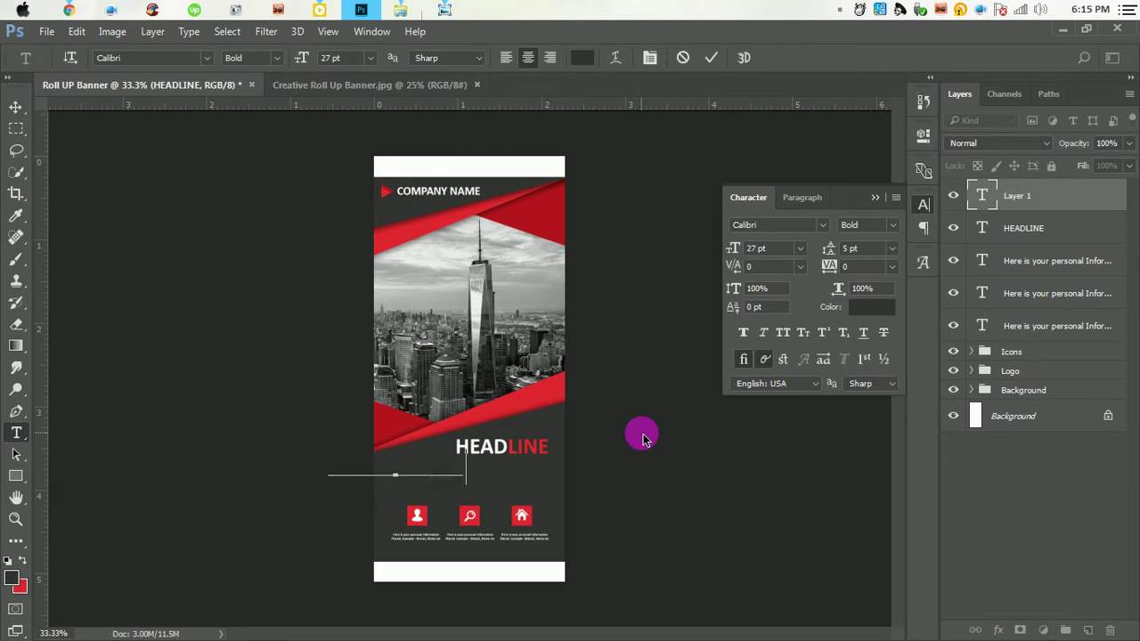
type("information Pl")
type("ease Example - Stre")
left_click_drag(551, 472, 42, 464)
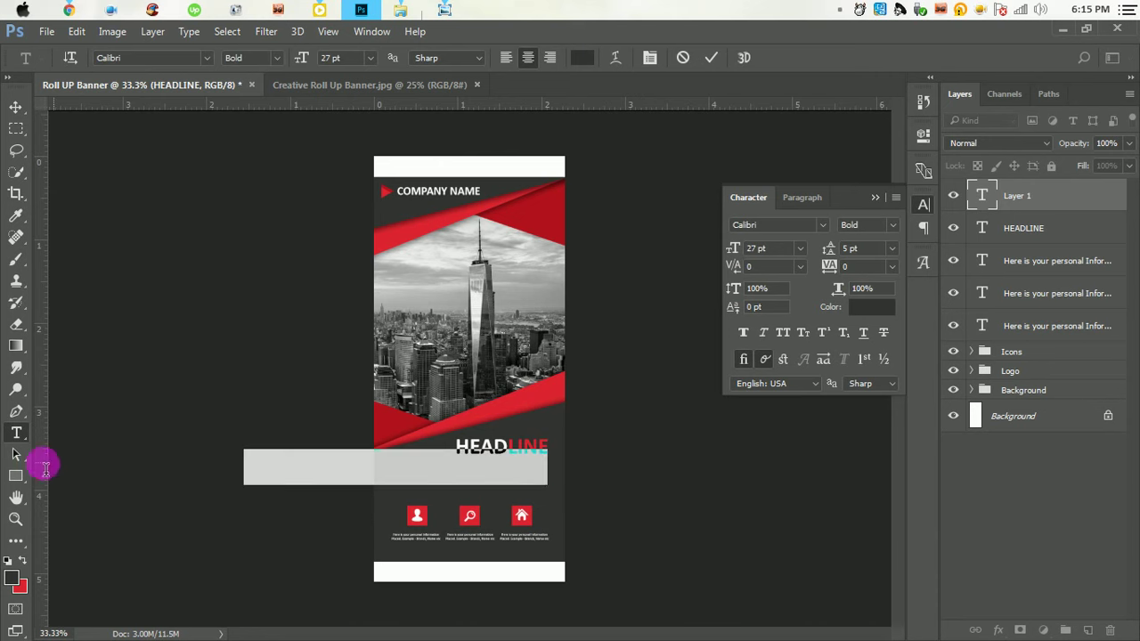
left_click(862, 308)
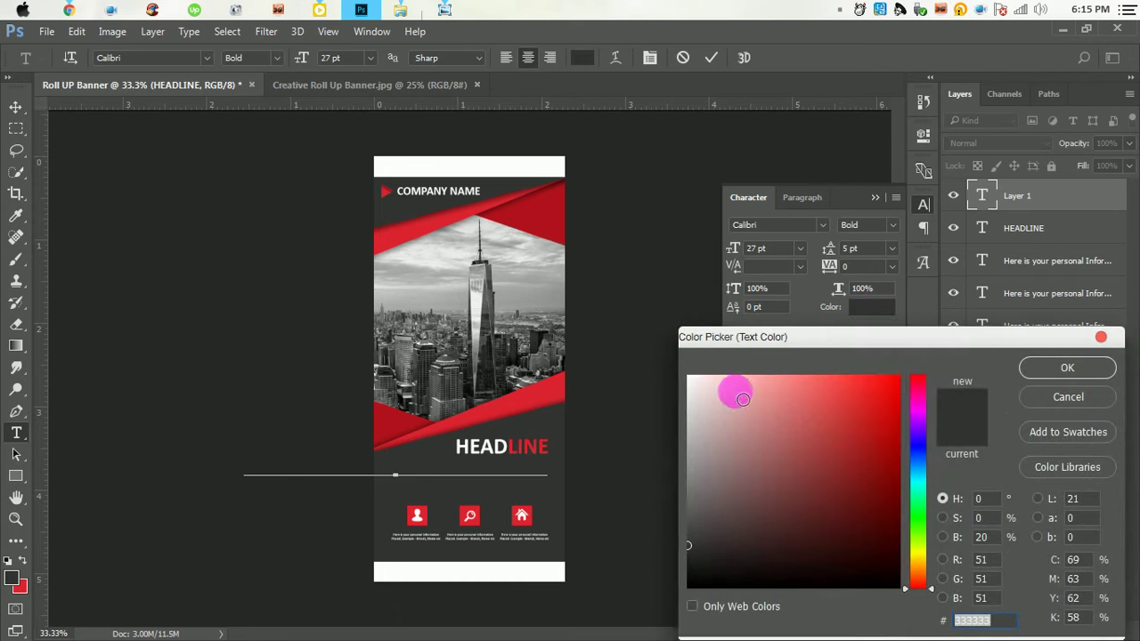
left_click(459, 448)
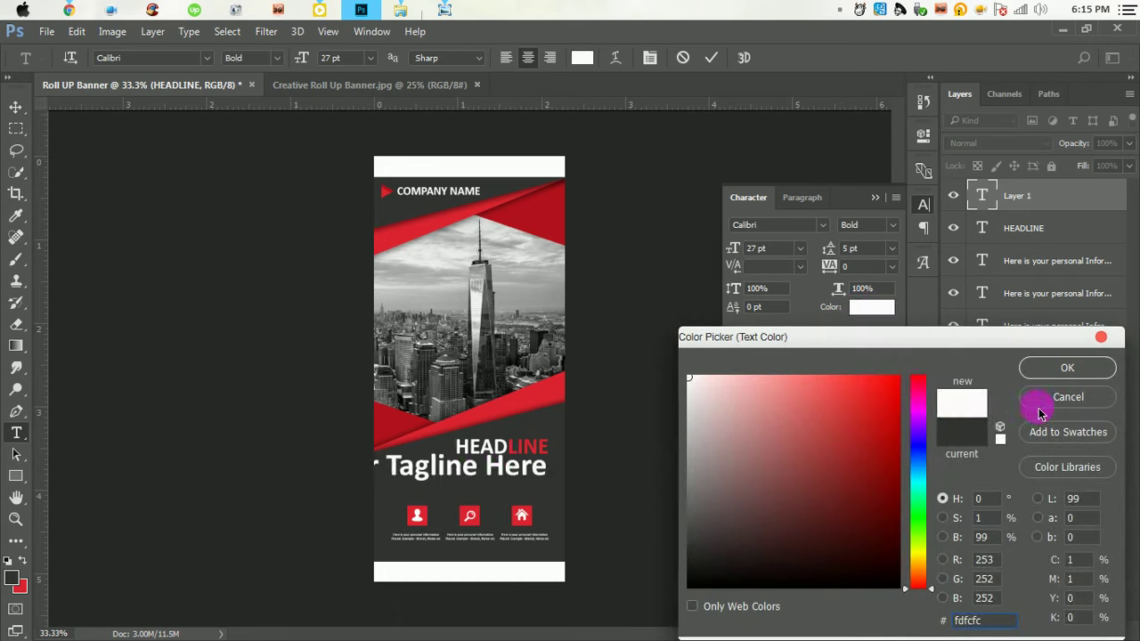
left_click(1059, 369)
left_click(893, 224)
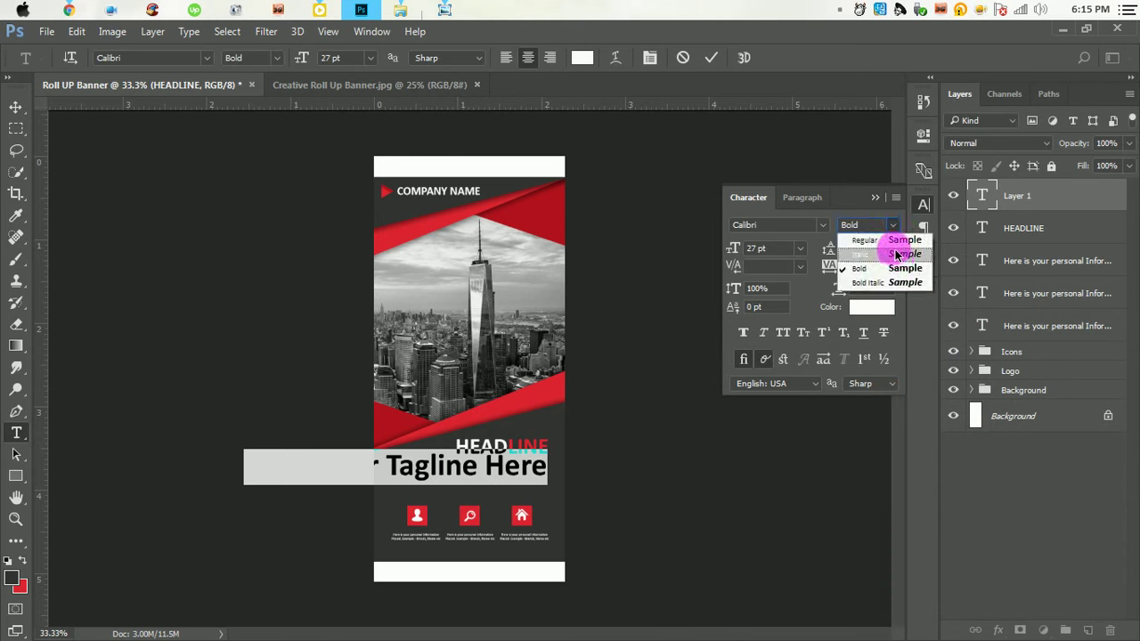
left_click(882, 240)
left_click(710, 57)
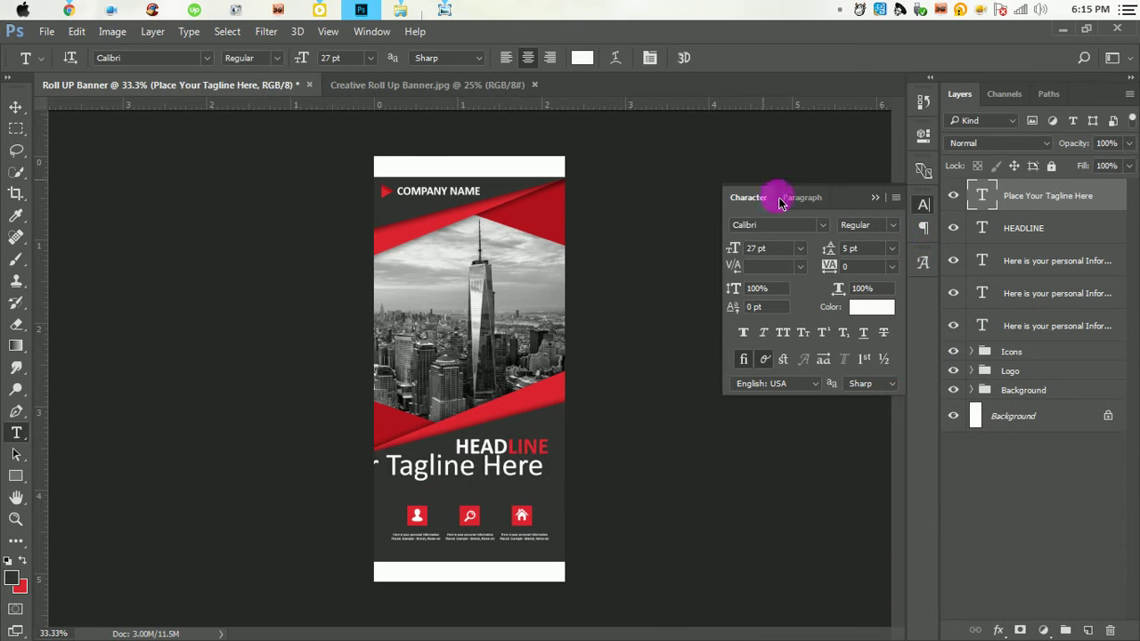
Step: Reduce the tagline size, centre it under HEADLINE, and shrink it to 10.75 pt
left_click_drag(737, 254, 713, 254)
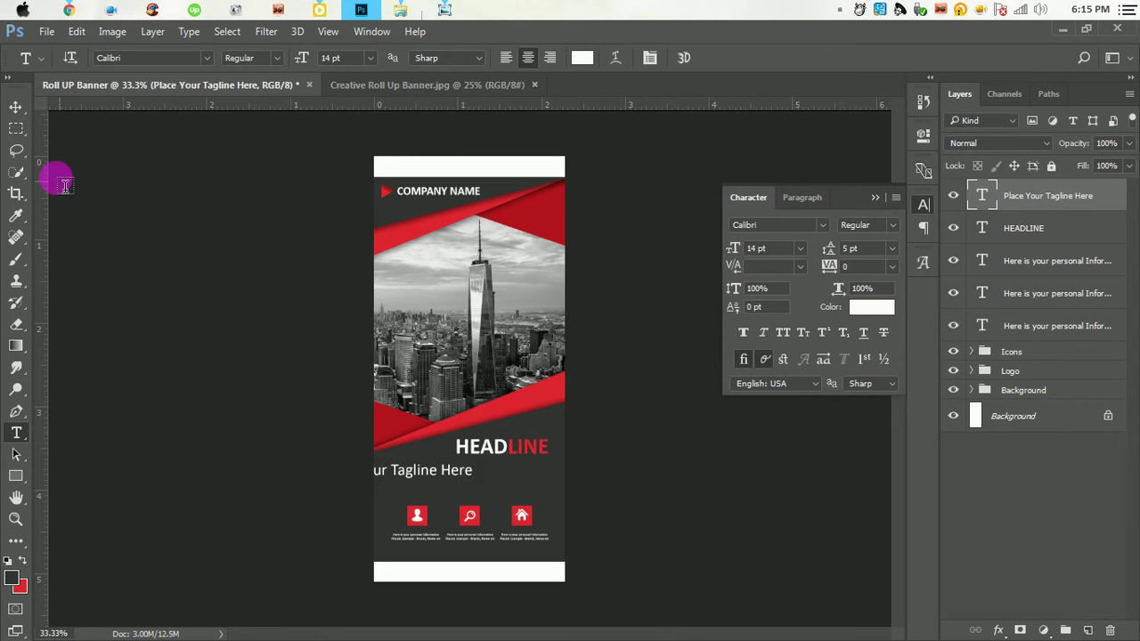
left_click(16, 107)
left_click_drag(414, 430, 484, 484)
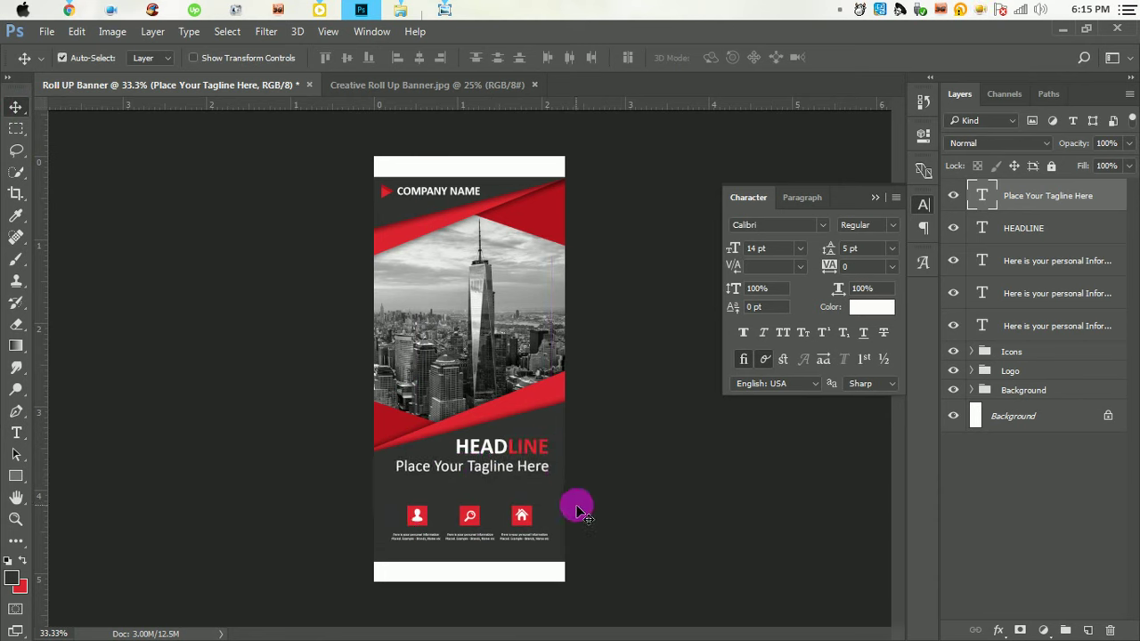
key("ctrl+t")
mouse_move(403, 487)
left_mouse_down()
mouse_move(451, 479)
mouse_move(436, 473)
left_mouse_up()
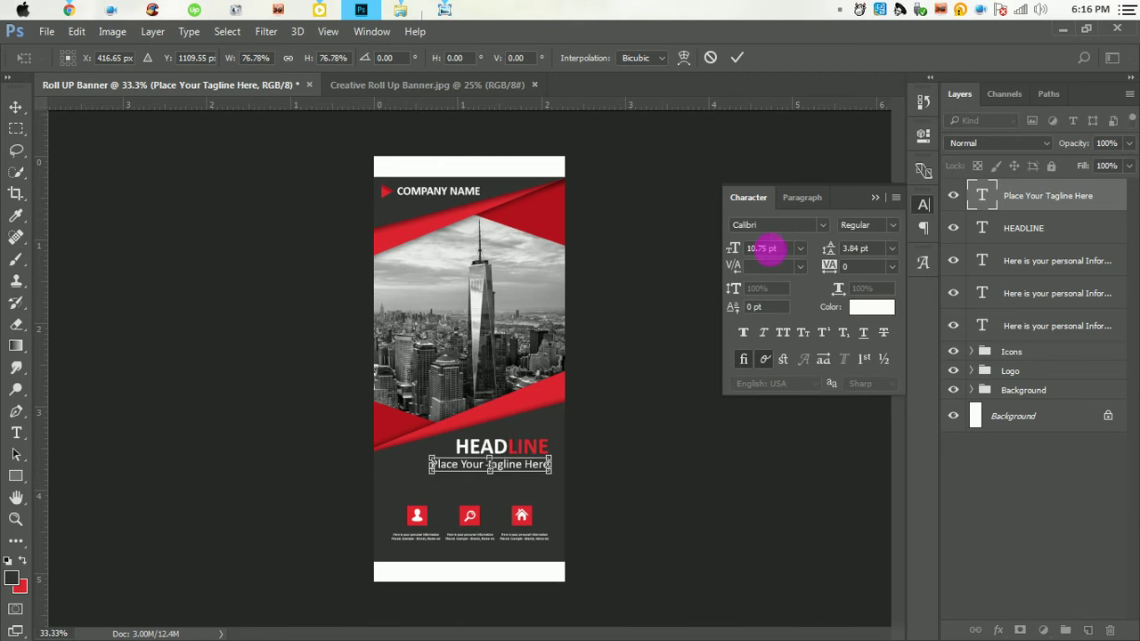
left_click(737, 57)
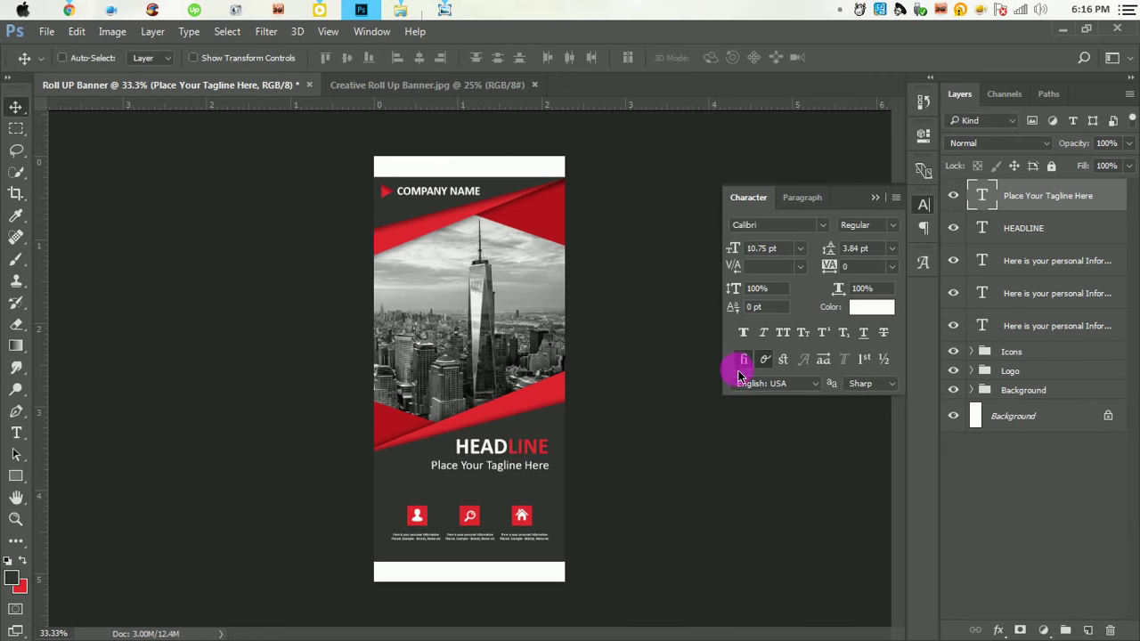
Step: Duplicate the small information text layer and place the copy above the icons
scroll(488, 466, "down", 1)
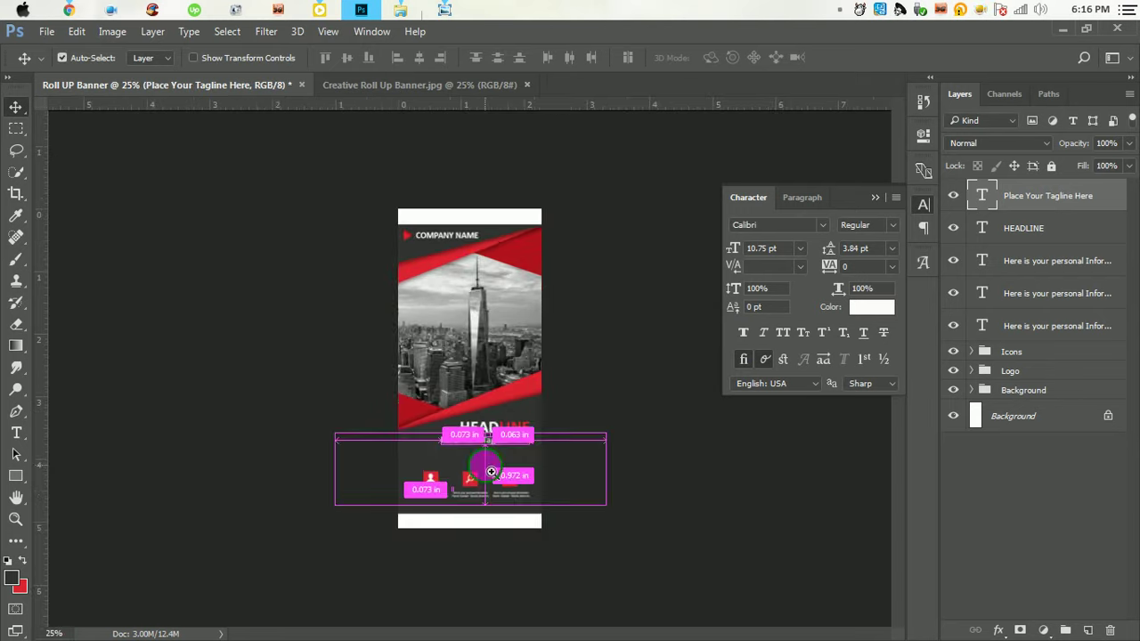
scroll(491, 470, "up", 2)
scroll(486, 460, "up", 1)
scroll(438, 469, "down", 5)
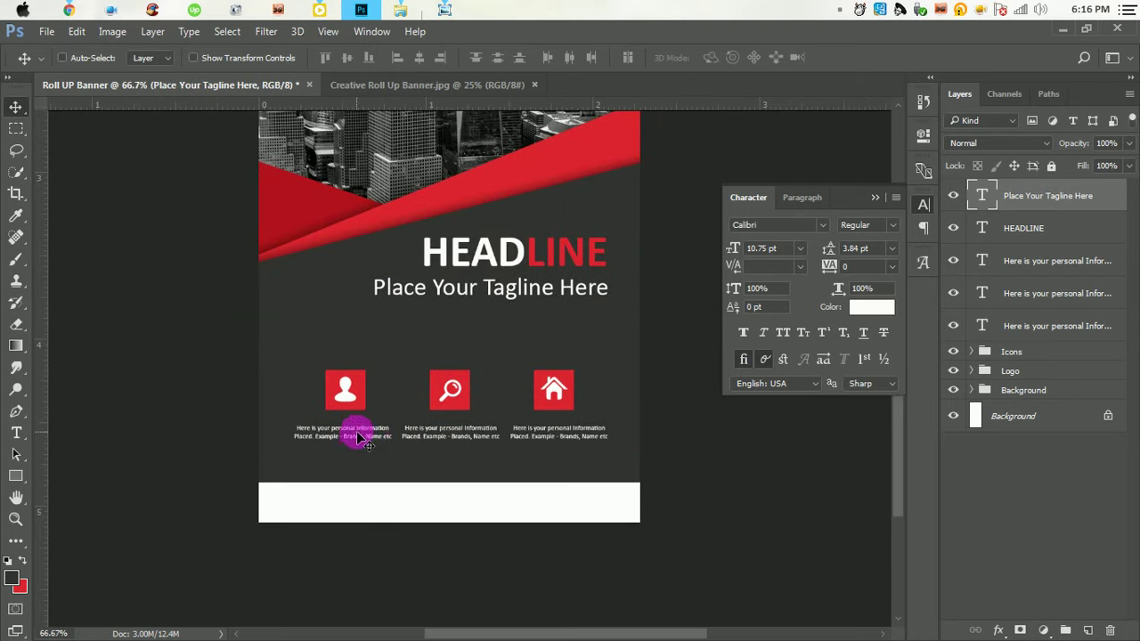
right_click(357, 436)
left_click(407, 444)
left_click_drag(356, 437, 355, 319)
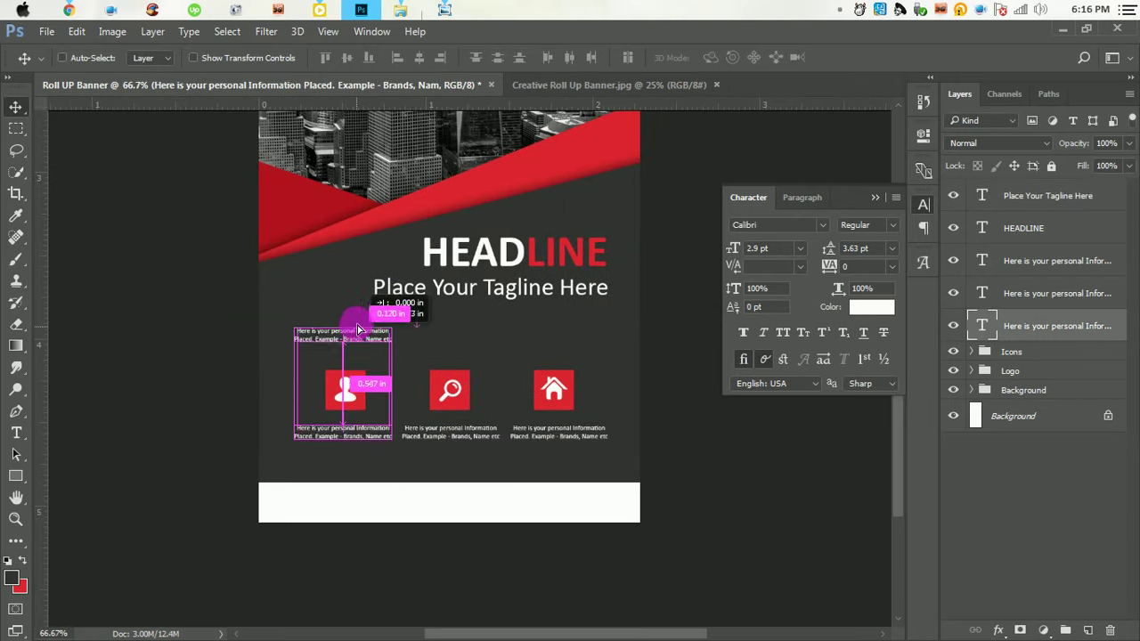
key("ctrl")
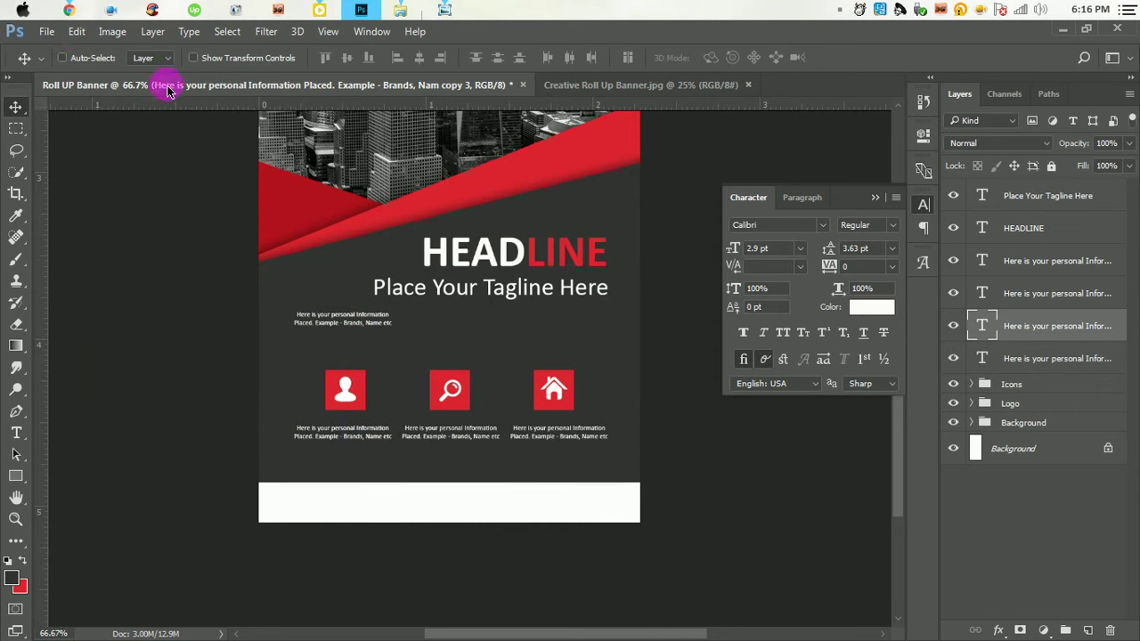
Step: Enlarge the copied information text to 6.66 pt with Edit > Free Transform
left_click(77, 31)
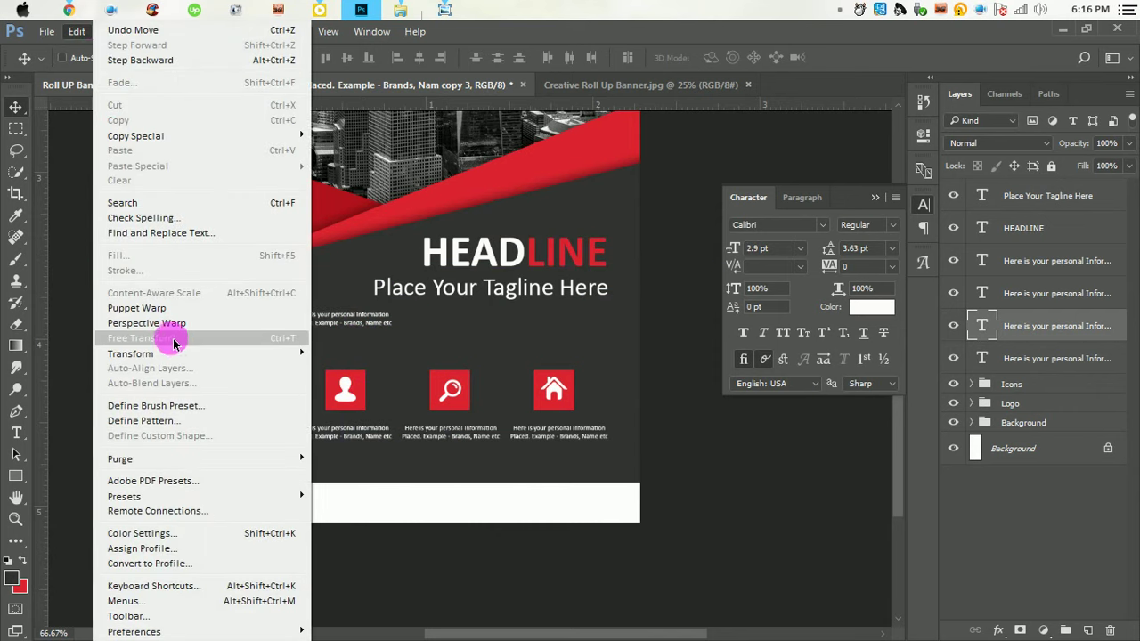
left_click(173, 343)
mouse_move(394, 331)
left_mouse_down()
mouse_move(545, 368)
mouse_move(553, 360)
left_mouse_up()
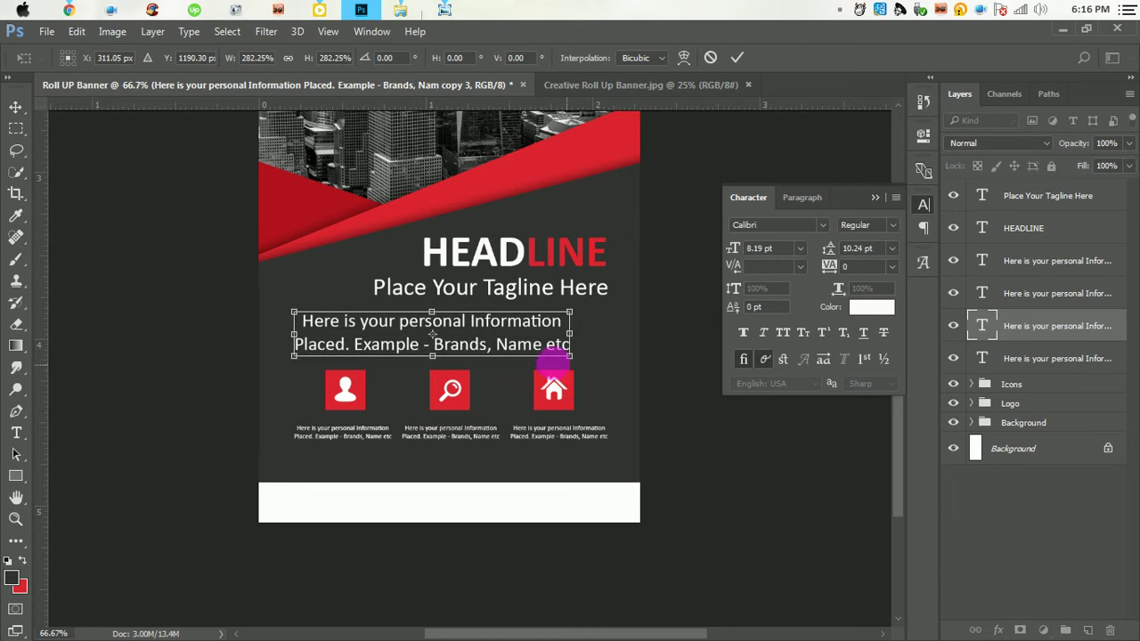
left_click_drag(570, 355, 520, 346)
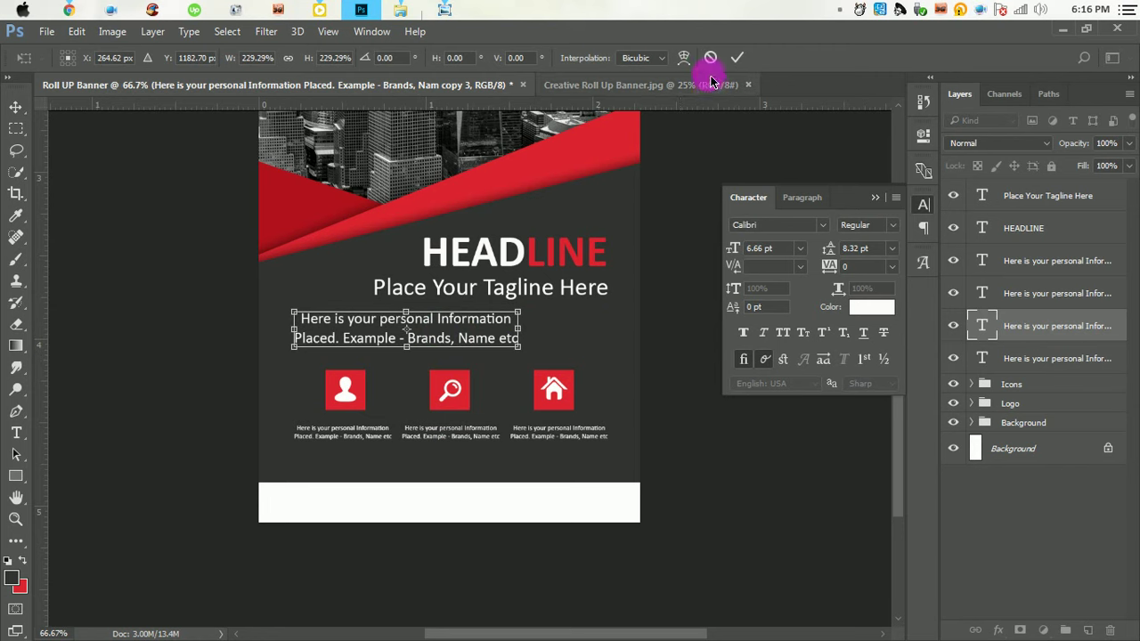
Step: Select both lines of the copied text and centre-align them
left_click(16, 433)
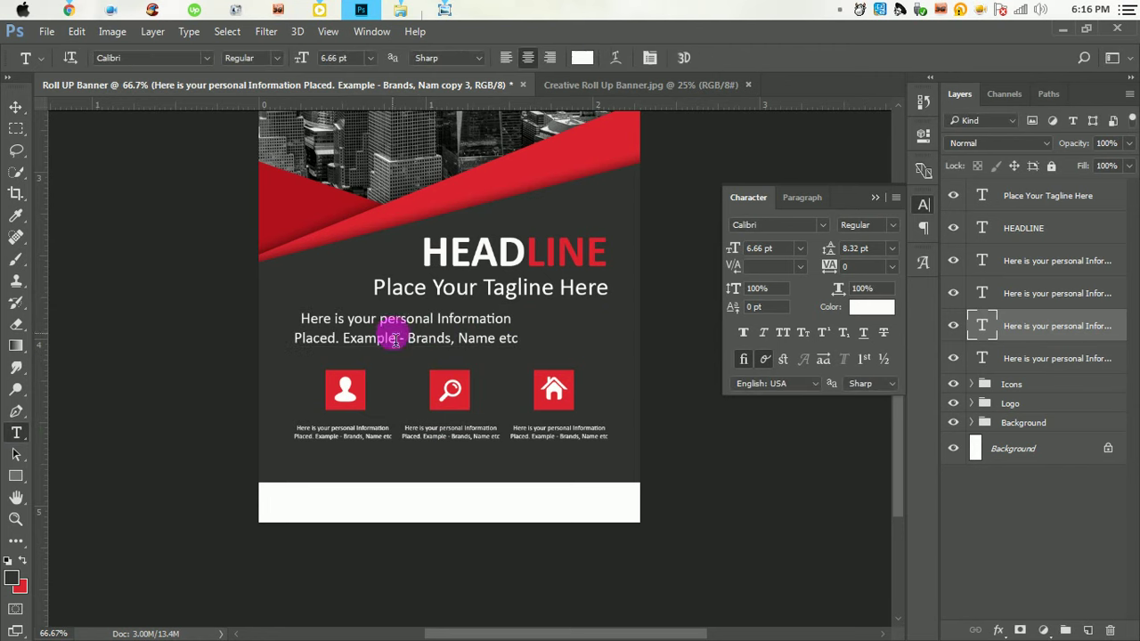
left_click_drag(404, 337, 303, 317)
left_click(637, 344, "shift")
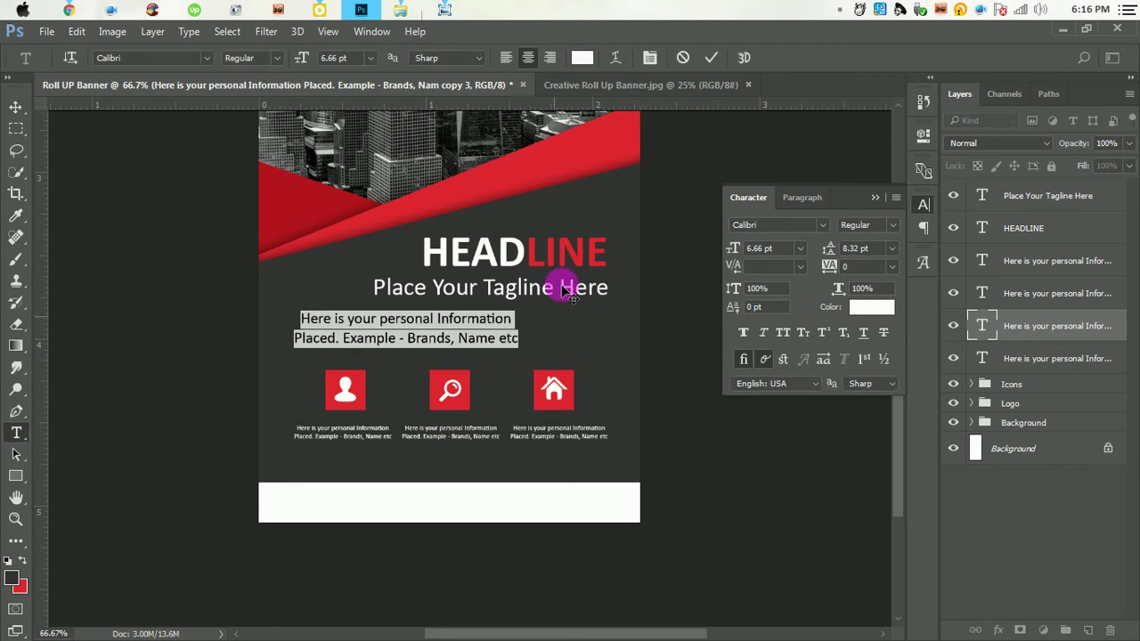
left_click(528, 58)
right_click(589, 326)
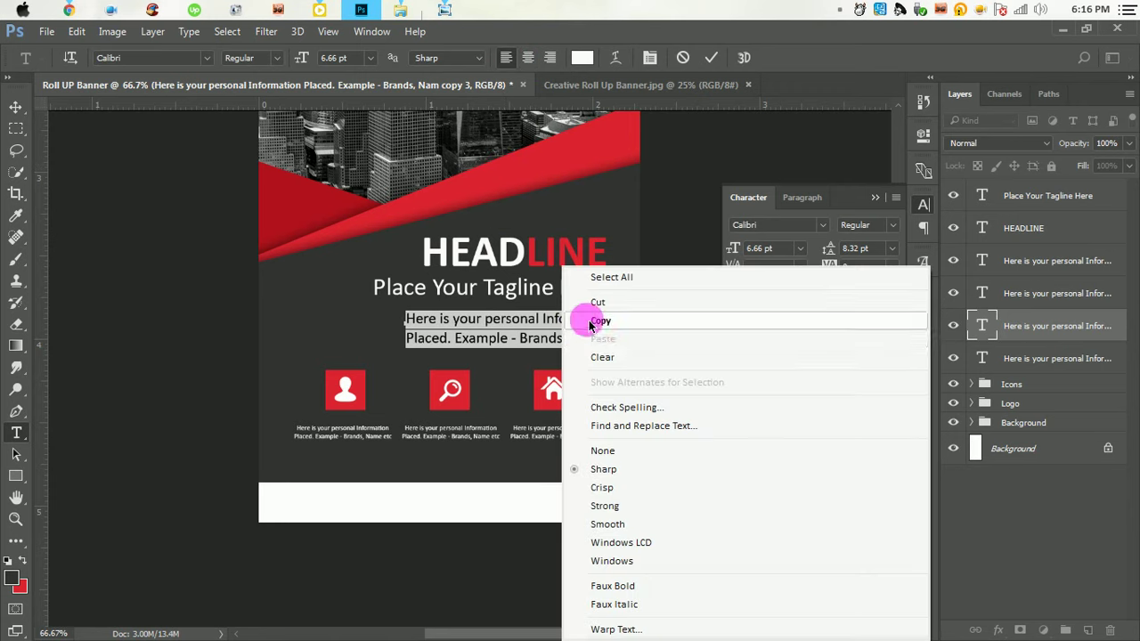
Step: Copy the information text and paste extra sentence text into the paragraph
left_click(589, 323)
left_click(628, 347)
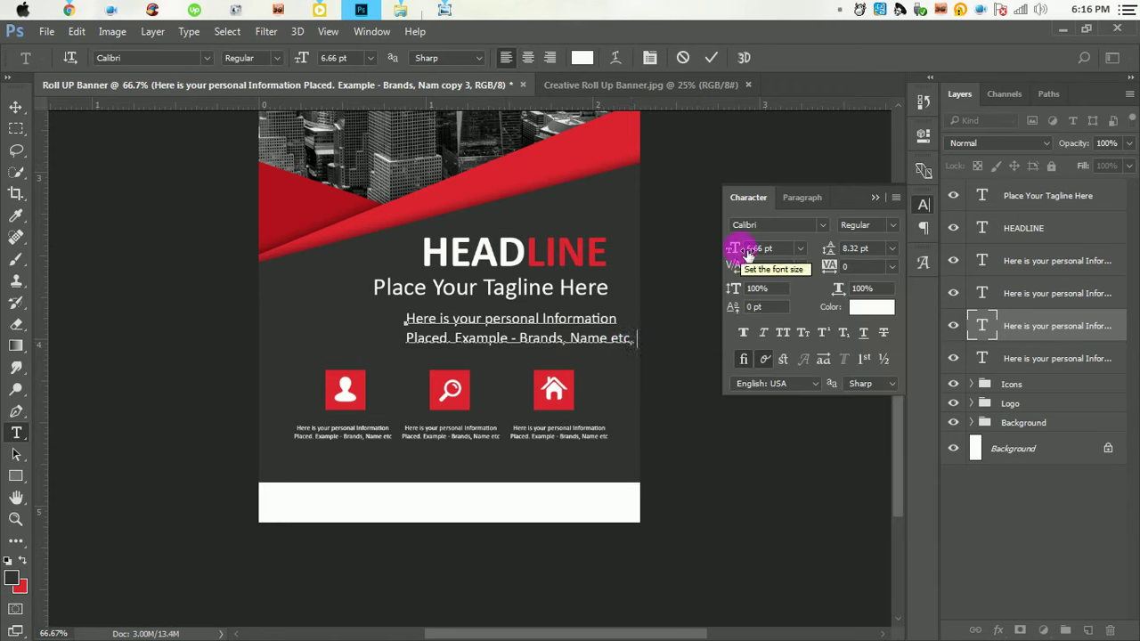
key("ctrl+v")
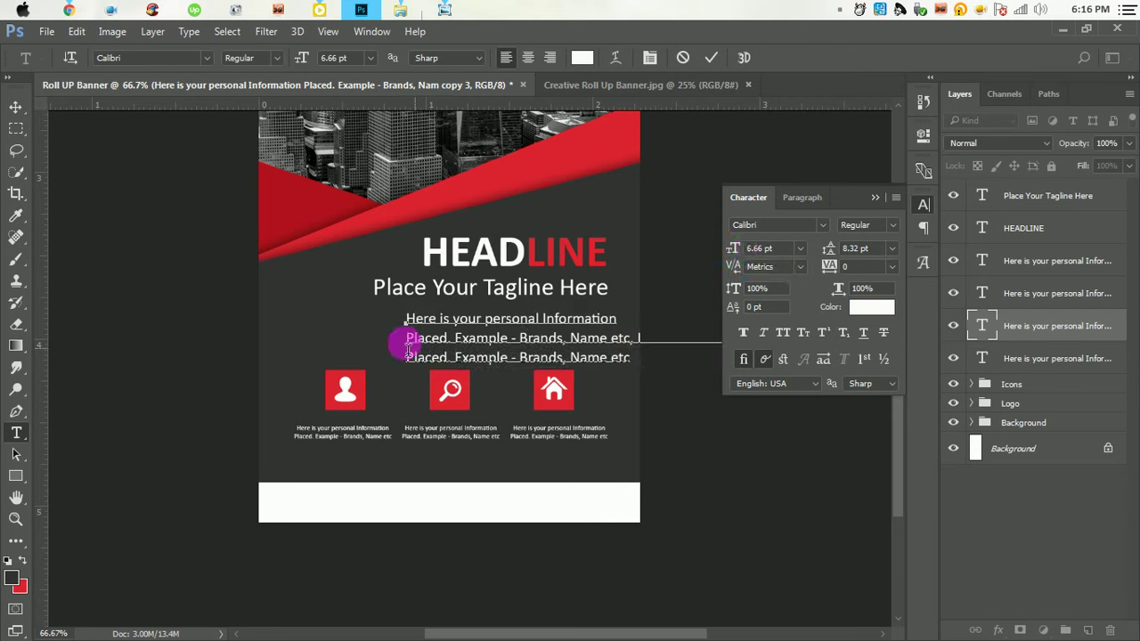
left_click_drag(423, 354, 653, 326)
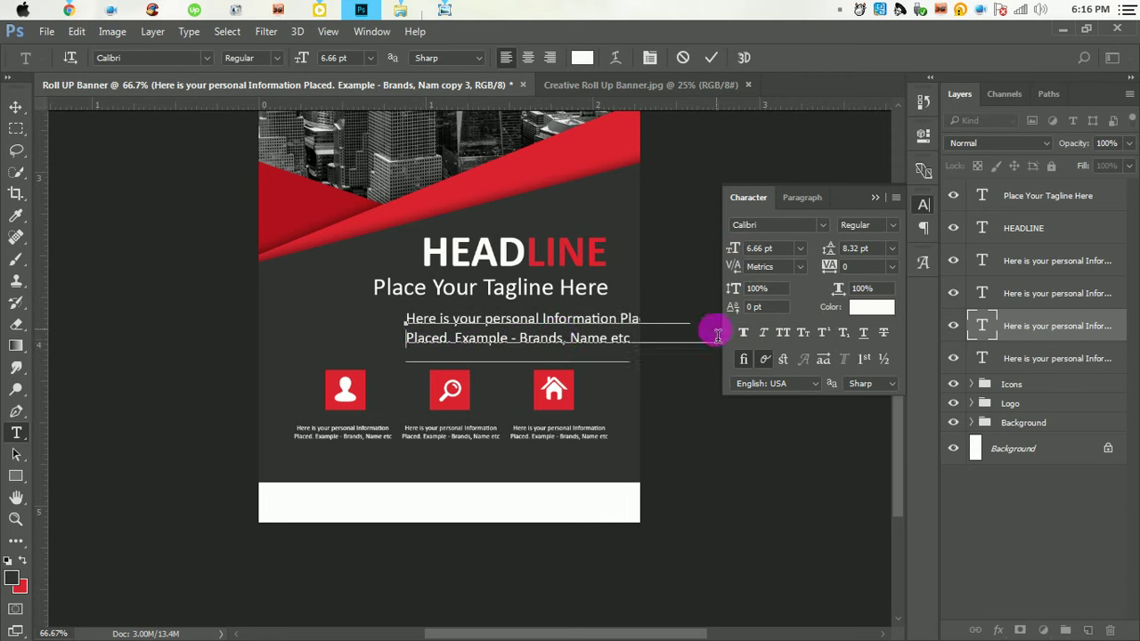
key("ctrl+v")
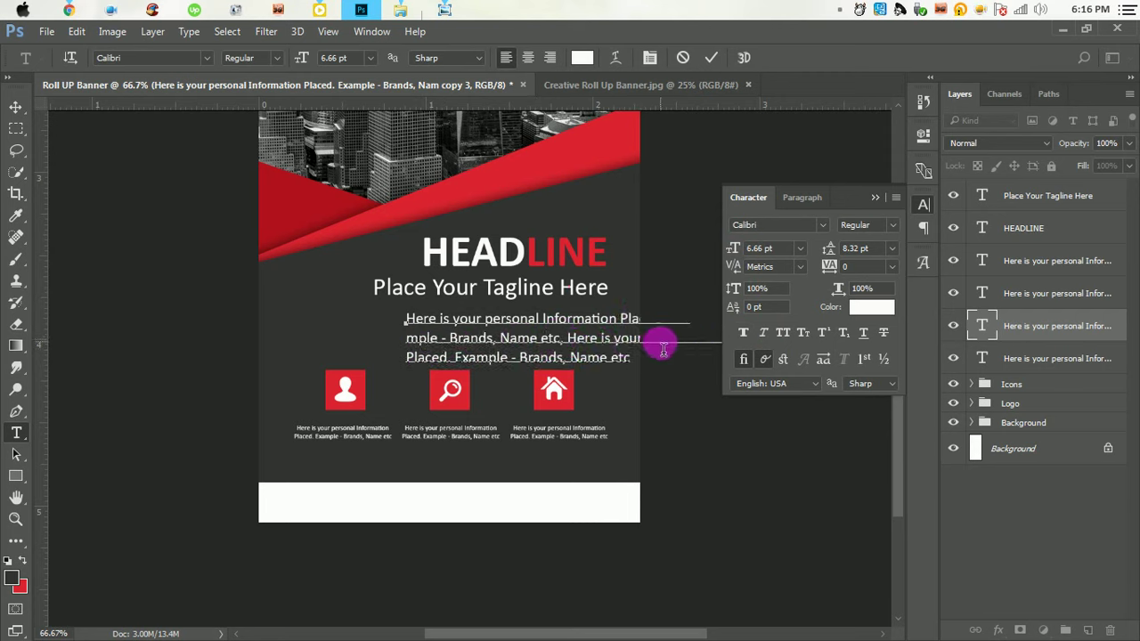
key("ctrl+v")
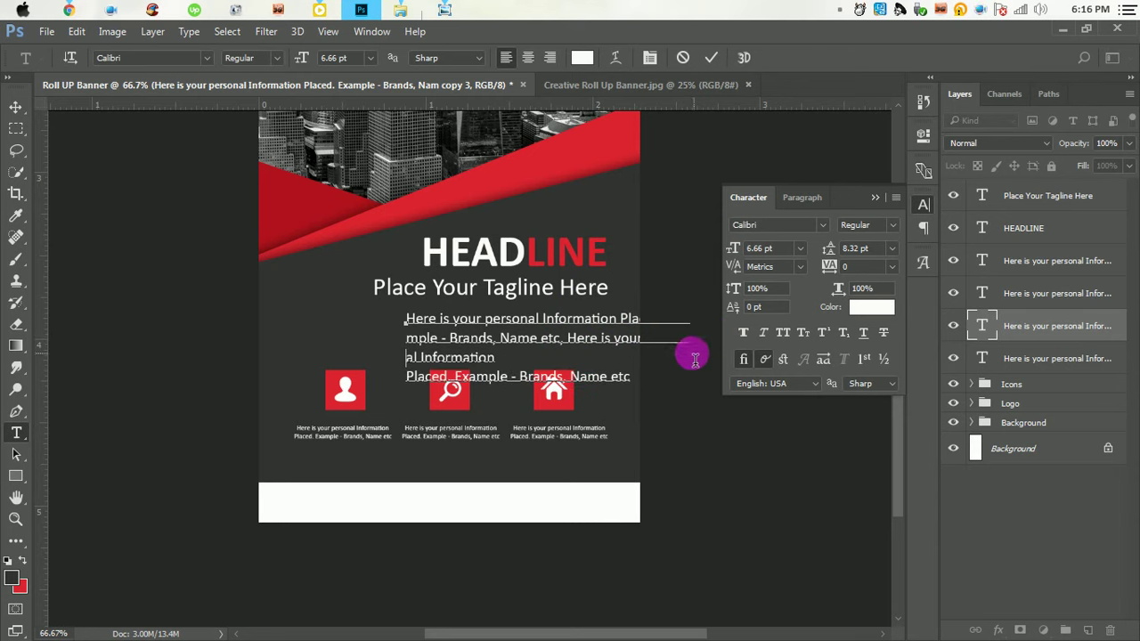
key("BackSpace")
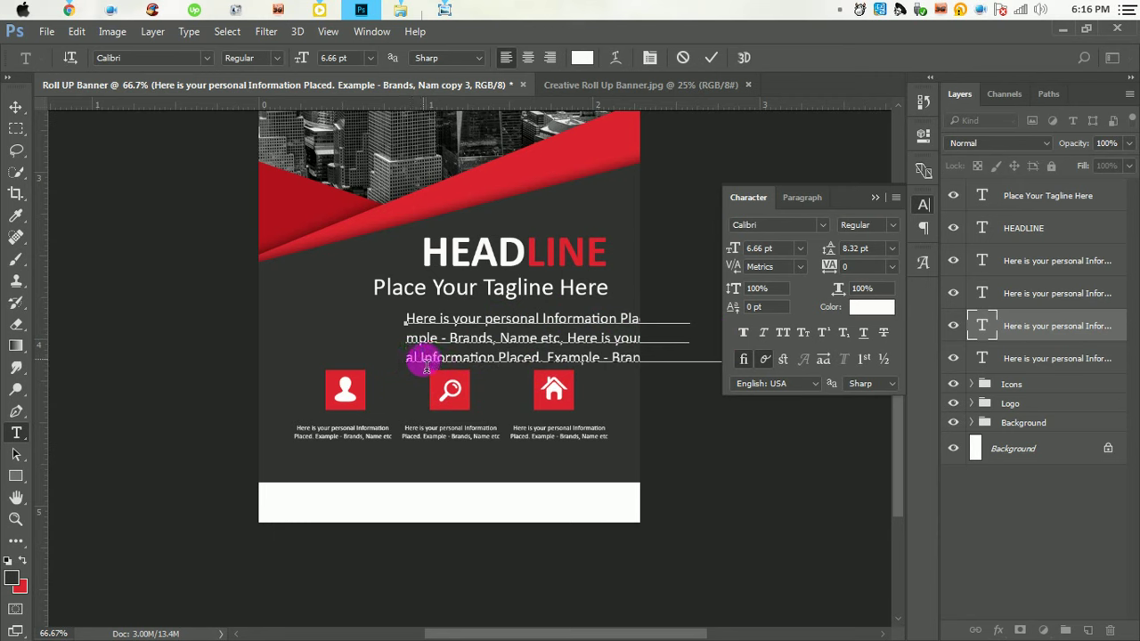
Step: Adjust the paragraph's line breaks around 'al' and 'Brands' and commit it
key("Return")
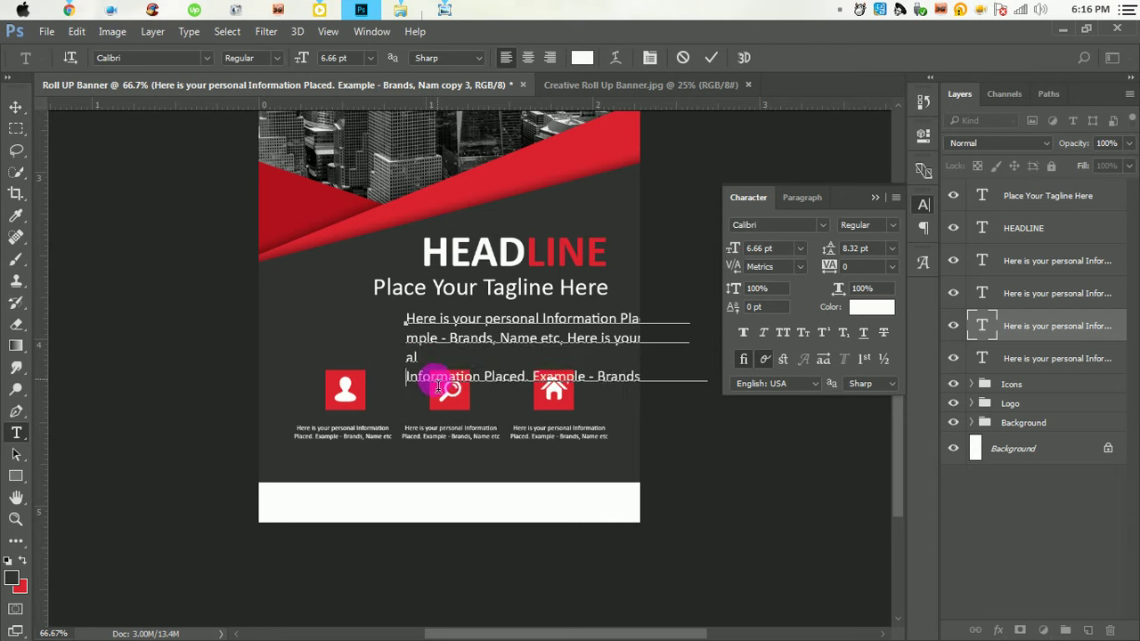
key("BackSpace")
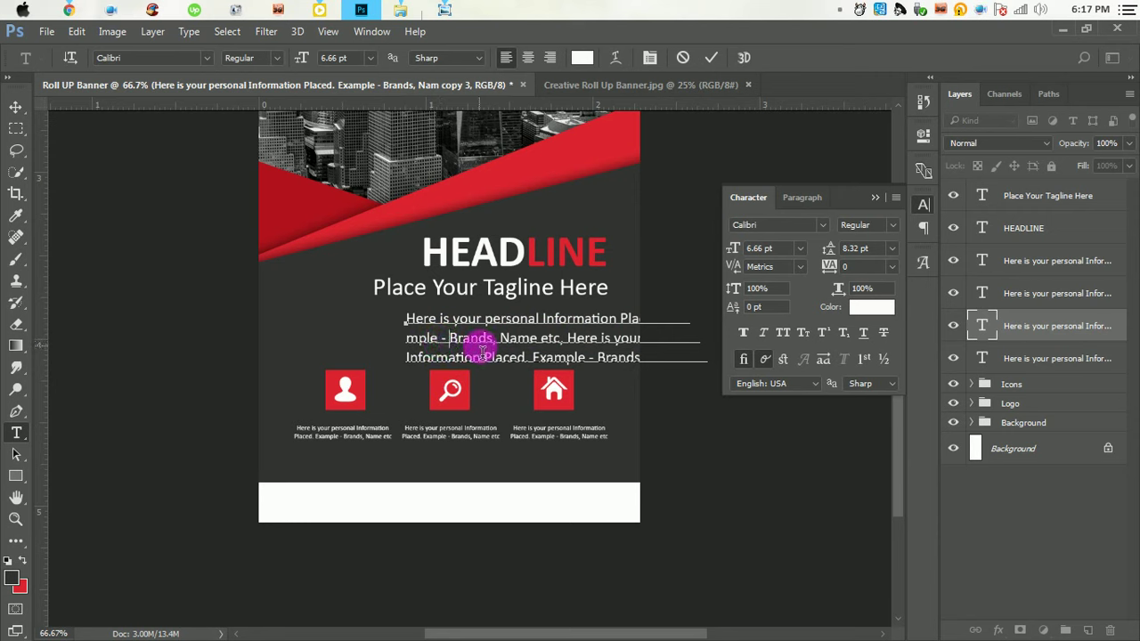
left_click(450, 340)
key("Return")
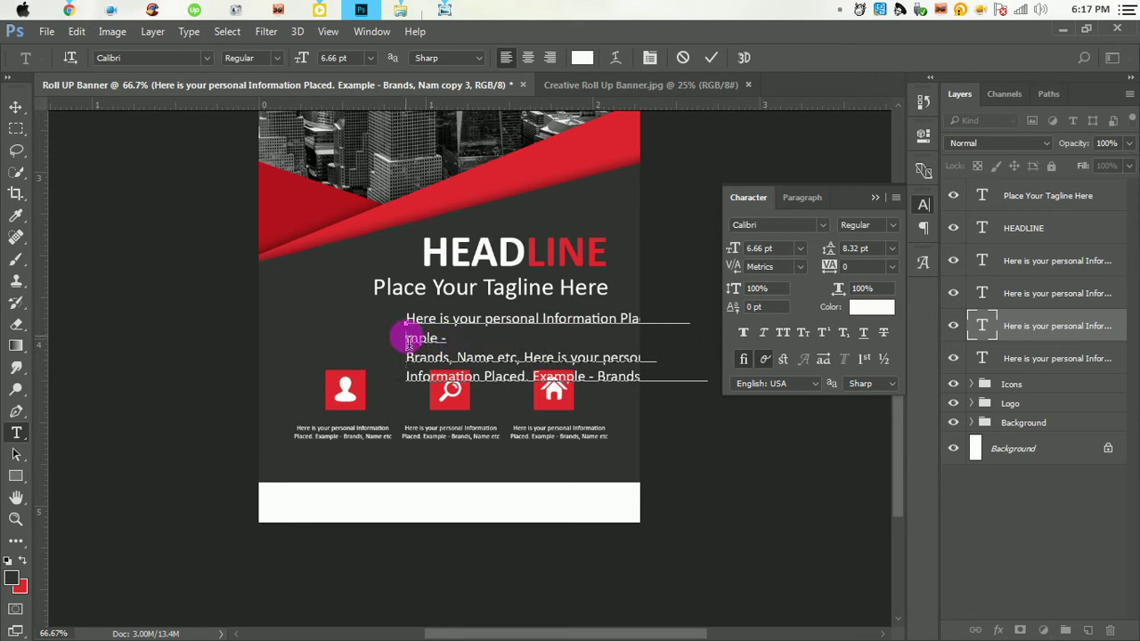
key("BackSpace")
left_click(710, 57)
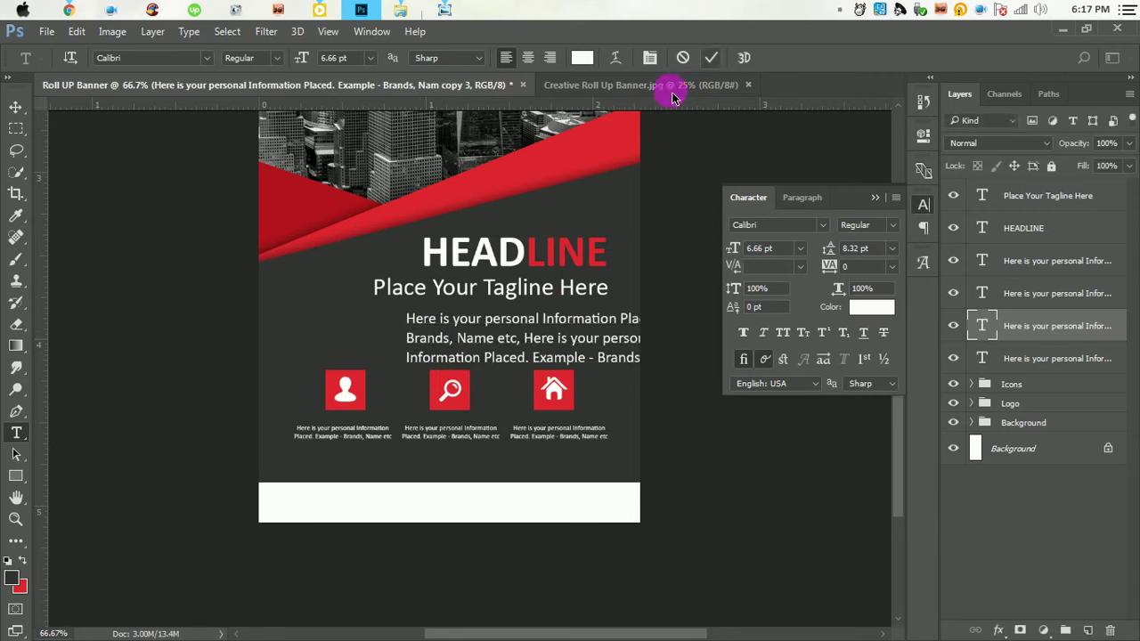
Step: Move the body paragraph left and slightly down under the tagline
left_click(16, 106)
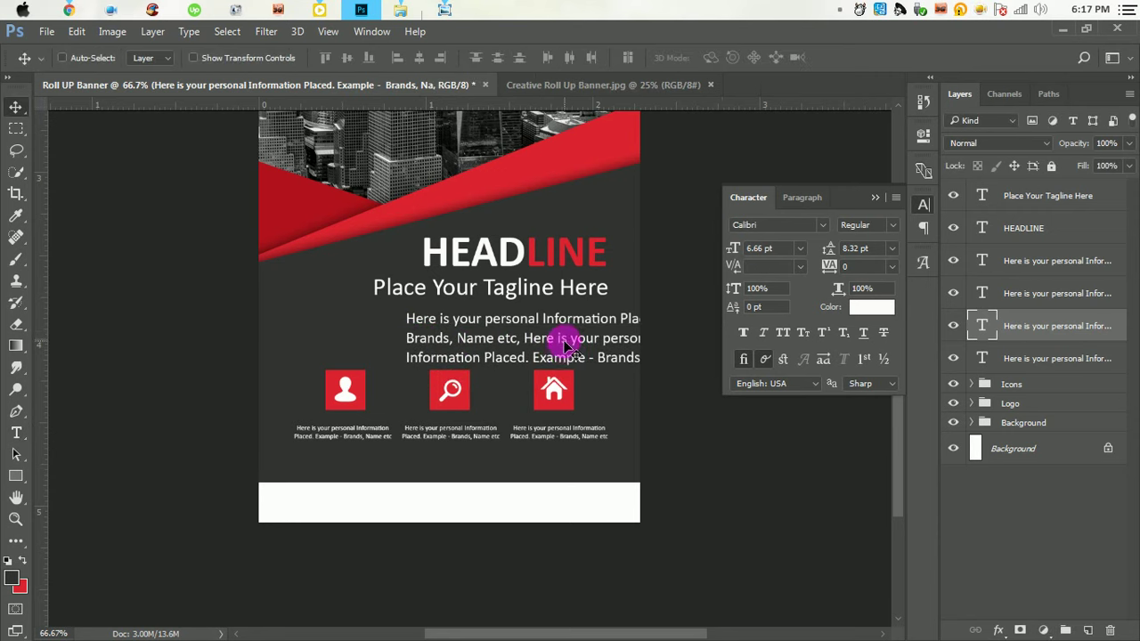
left_click_drag(567, 345, 451, 338)
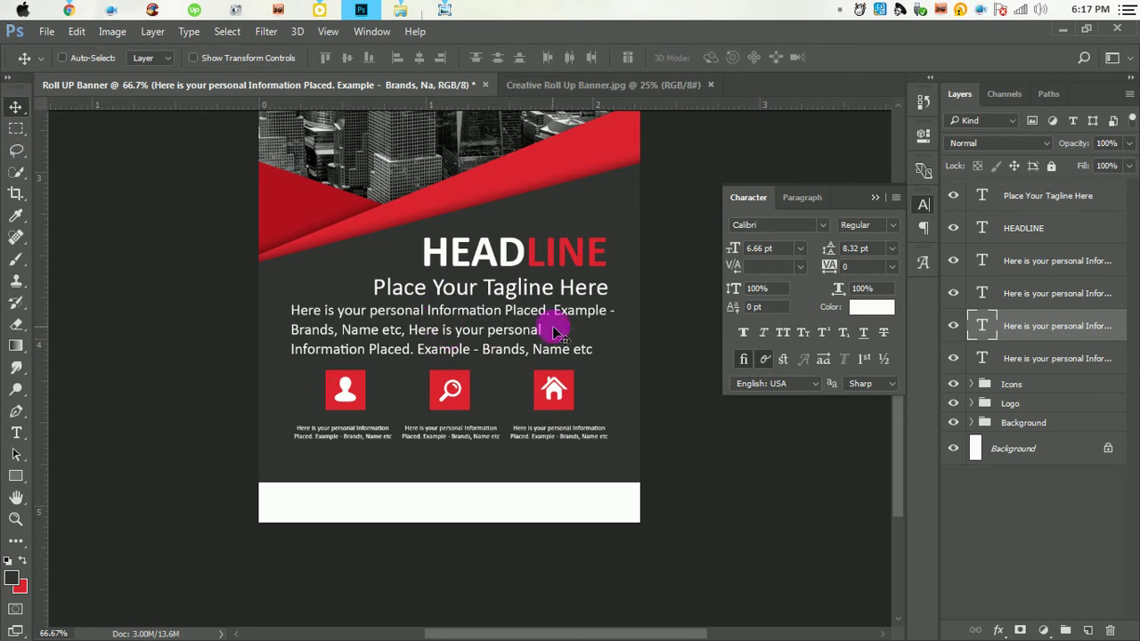
left_click_drag(555, 331, 551, 333)
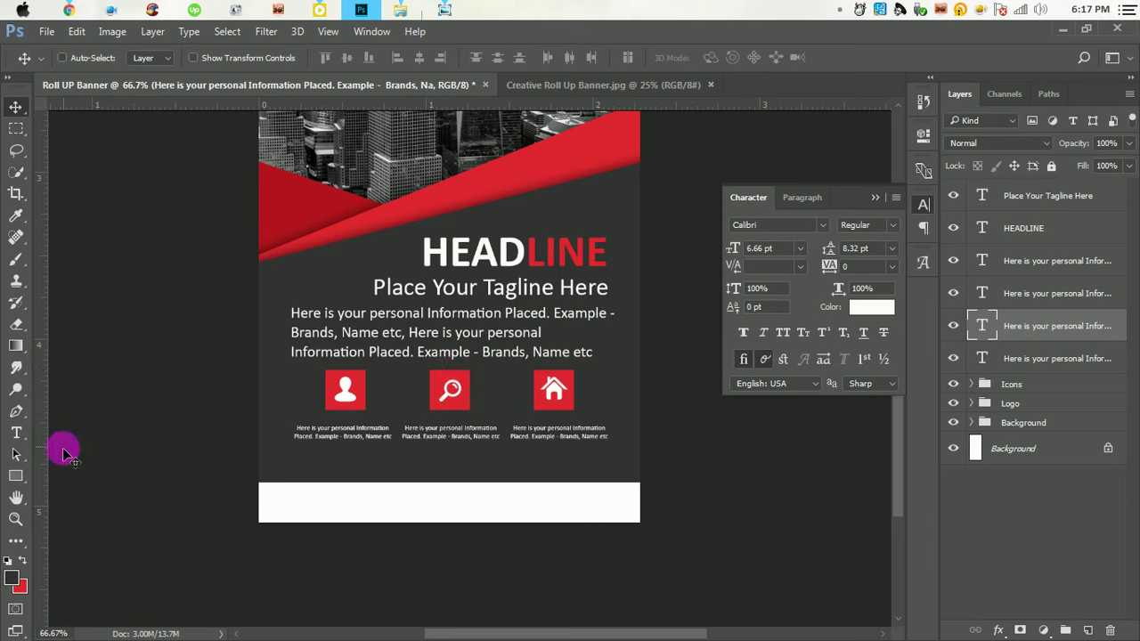
Step: Break the paragraph before 'Example -', joining 'Brands' onto that line, for three lines
left_click(16, 433)
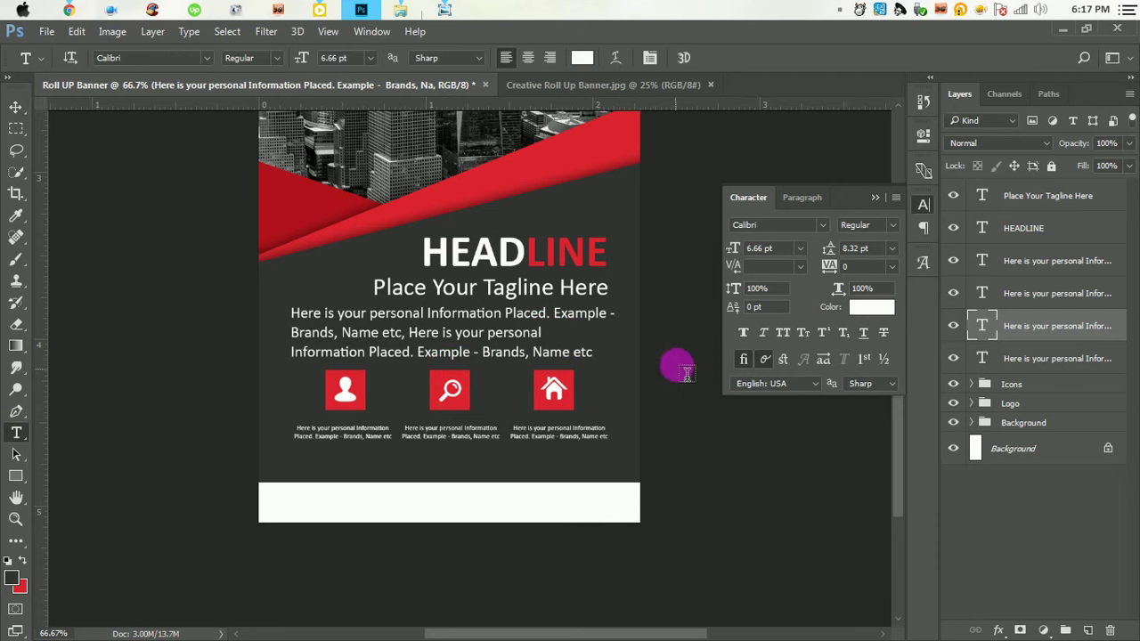
left_click(559, 317)
key("Return")
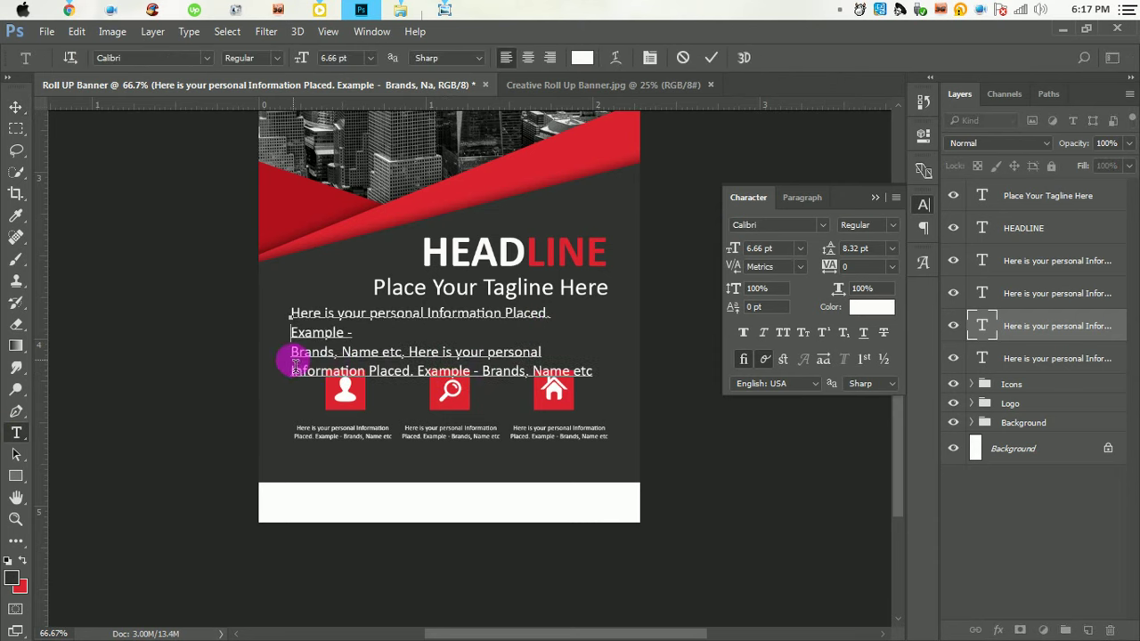
left_click(295, 361)
key("BackSpace")
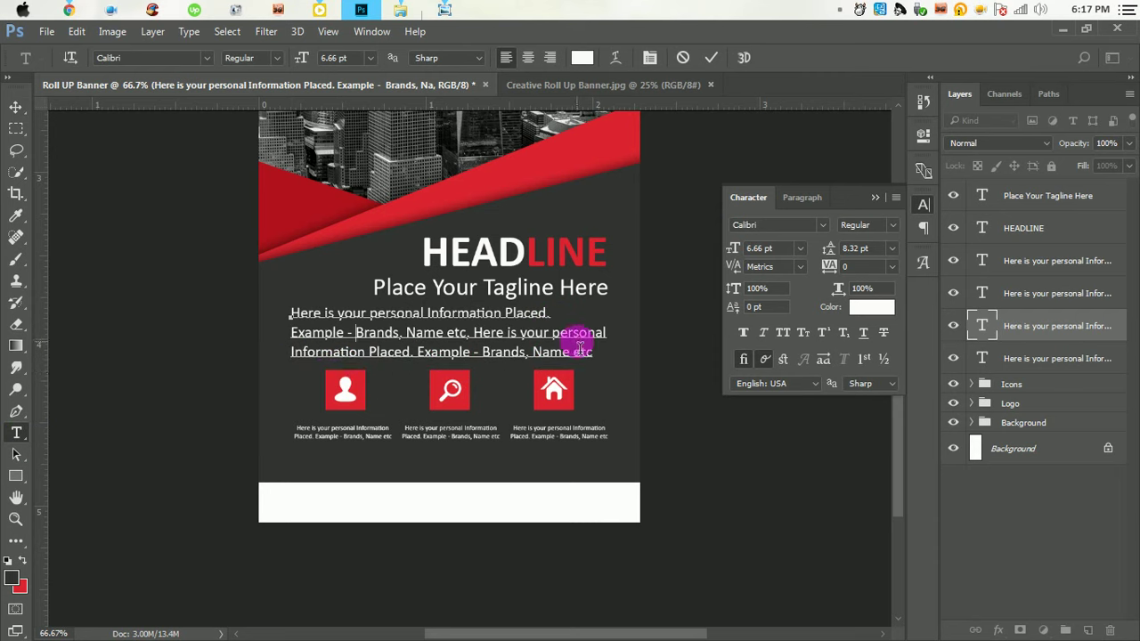
left_click(711, 57)
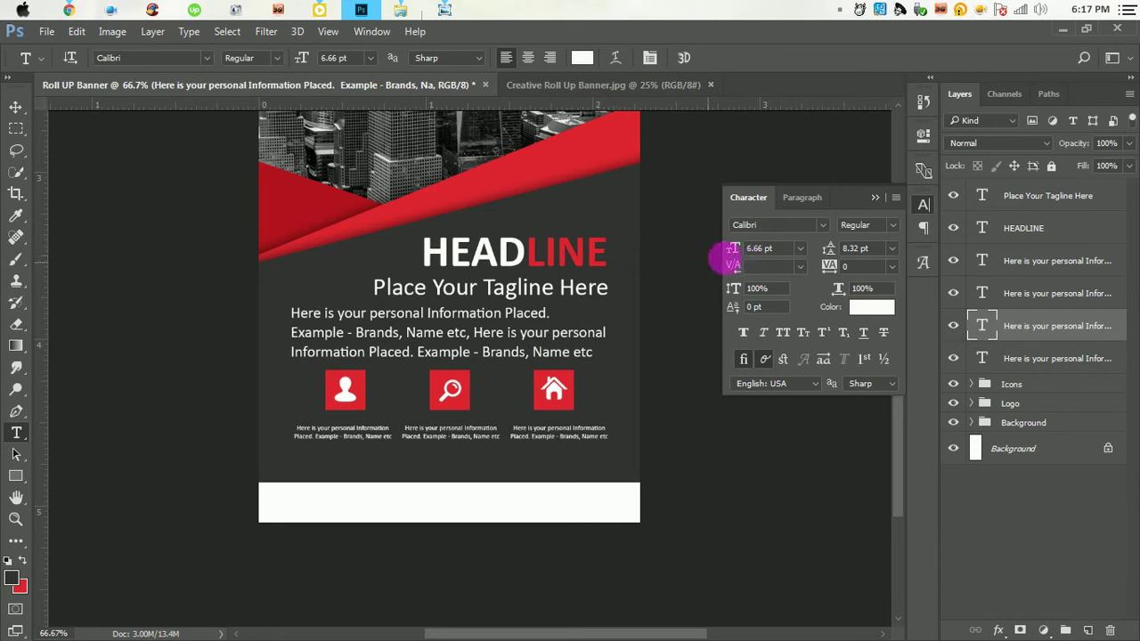
Step: Move the HEADLINE layer higher on the banner
left_click(1042, 228)
left_click(15, 108)
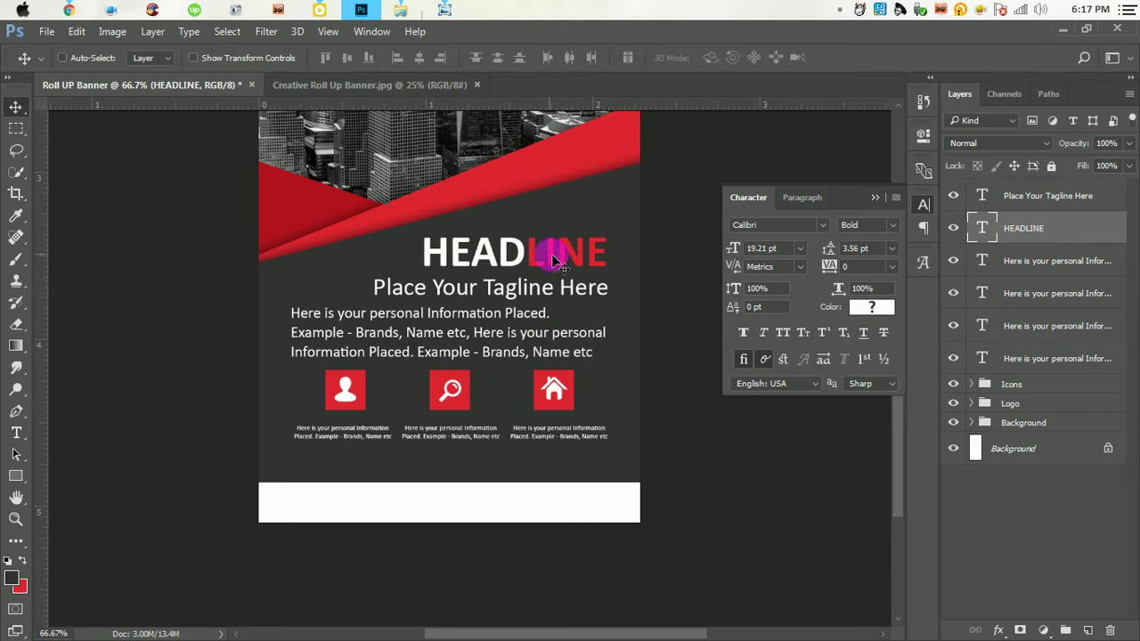
left_click_drag(546, 249, 554, 249)
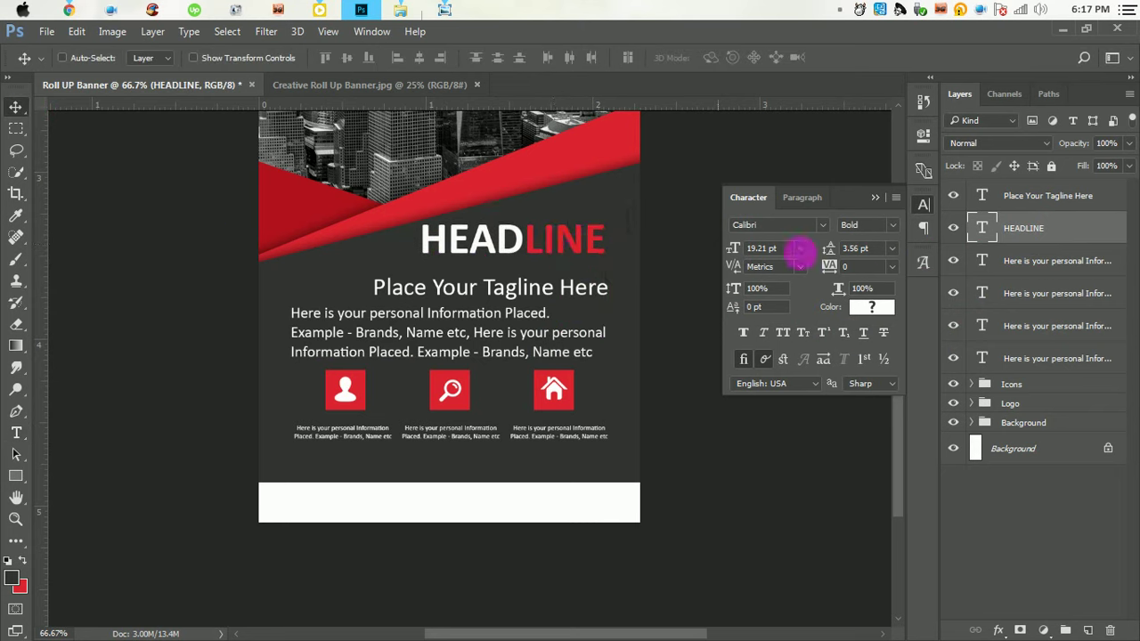
Step: Nudge the tagline up beneath HEADLINE and scale it down to about 10.24 pt
left_click(1054, 270)
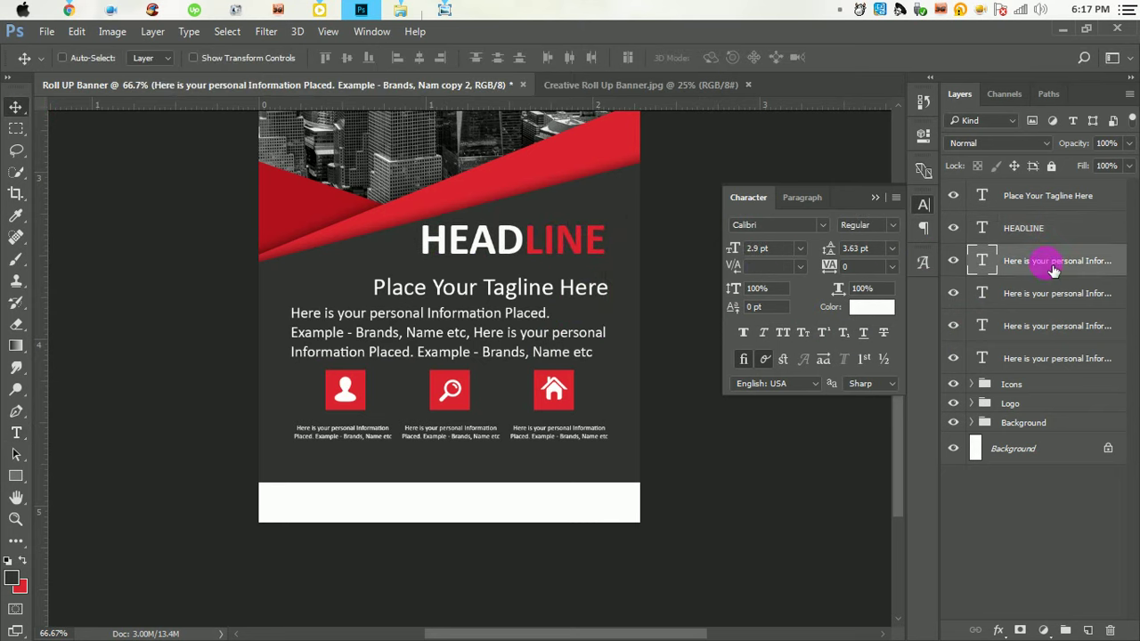
left_click(1060, 210)
key("shift+Up")
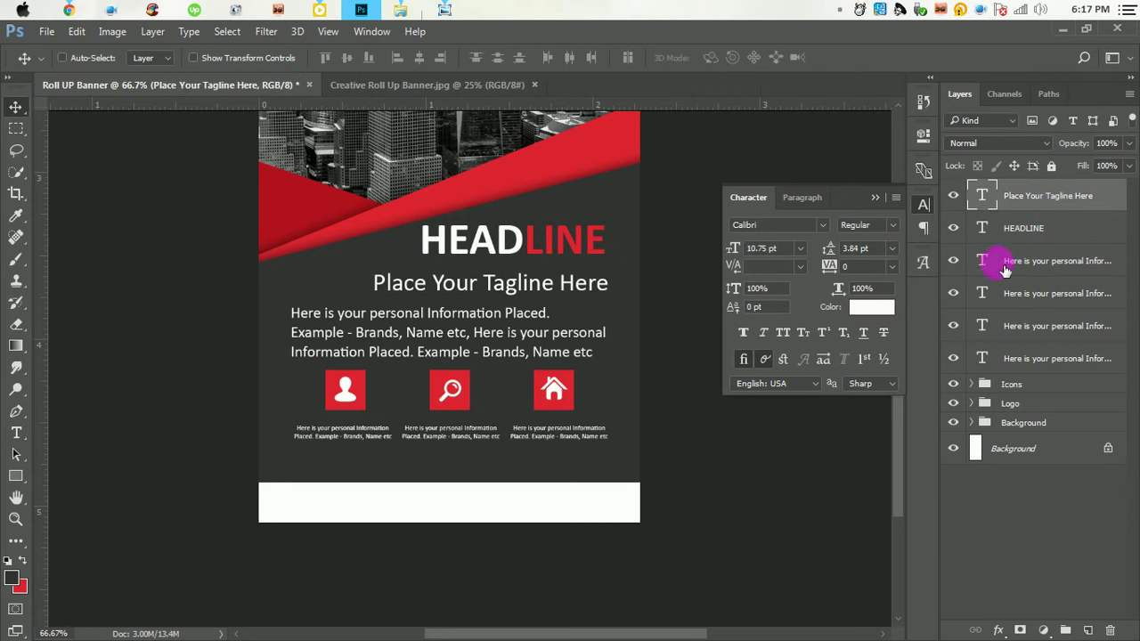
key("shift+Up")
key("shift+Up")
key("Down")
key("Down")
key("Down")
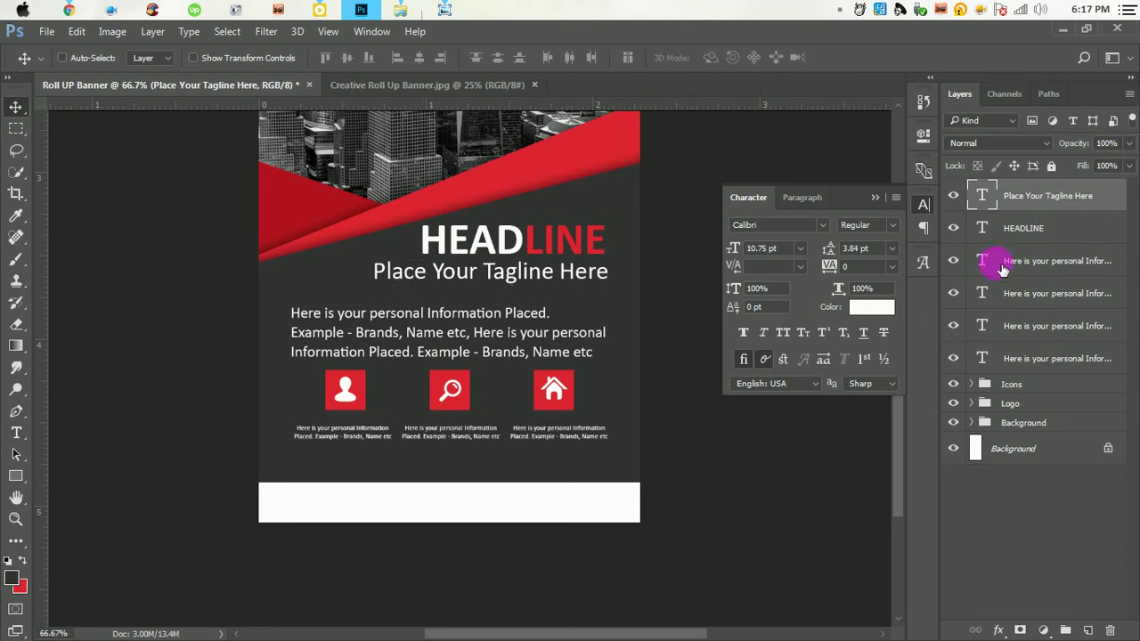
key("ctrl+t")
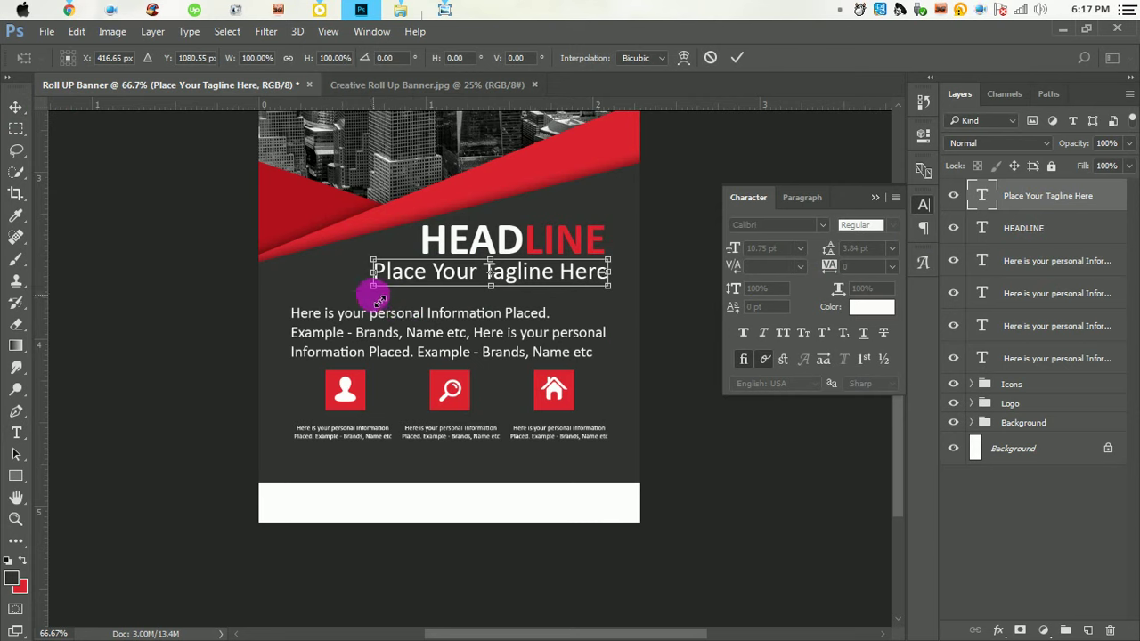
mouse_move(373, 285)
left_mouse_down()
mouse_move(404, 295)
mouse_move(384, 286)
left_mouse_up()
left_click(737, 57)
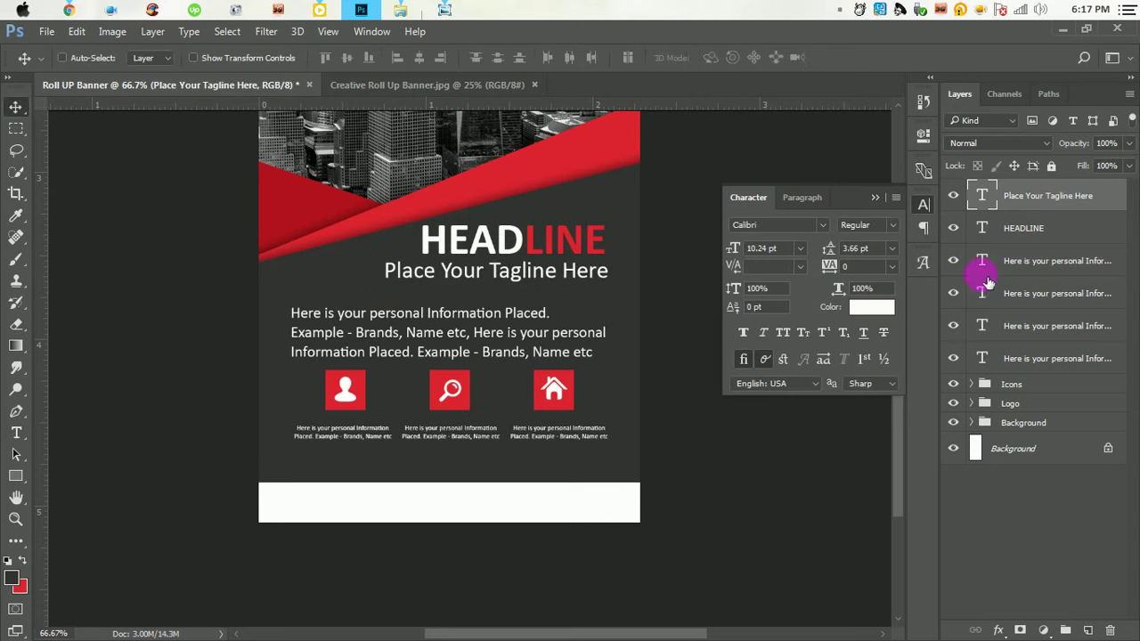
left_click(1057, 230, "shift")
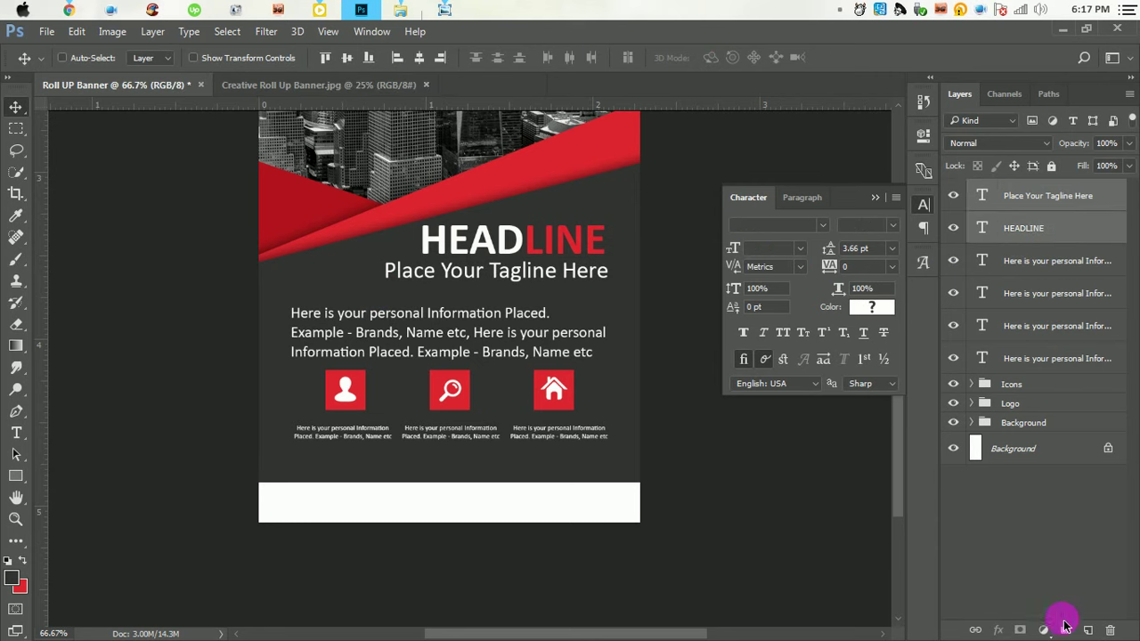
Step: Group the HEADLINE and tagline layers into a group named Header
left_click(1065, 629)
double_click(1016, 189)
type("Header")
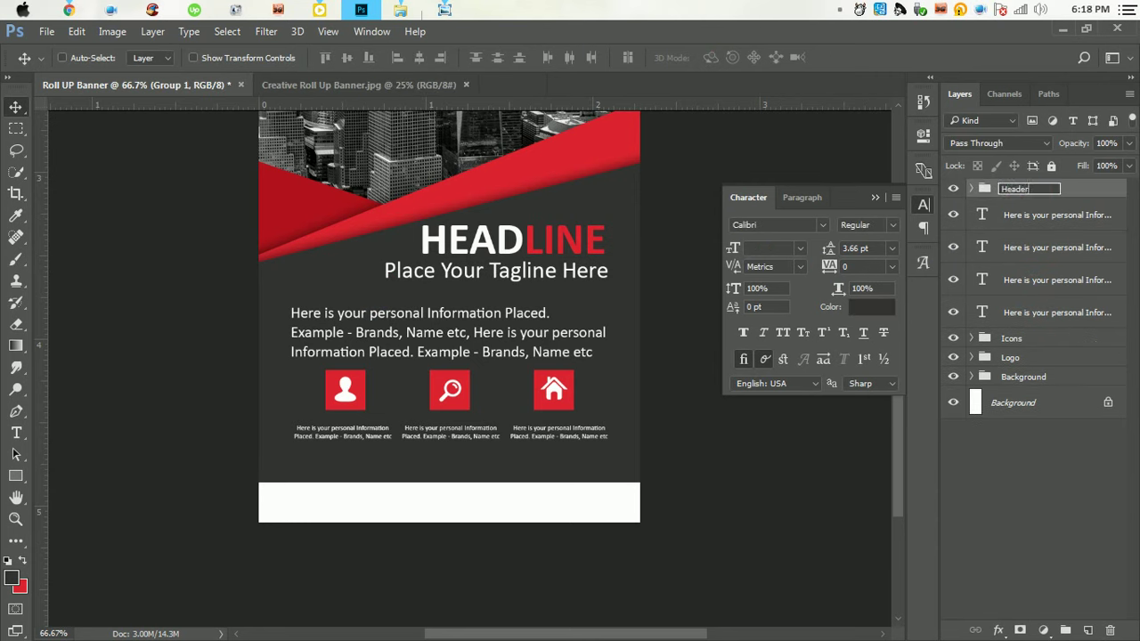
key("Return")
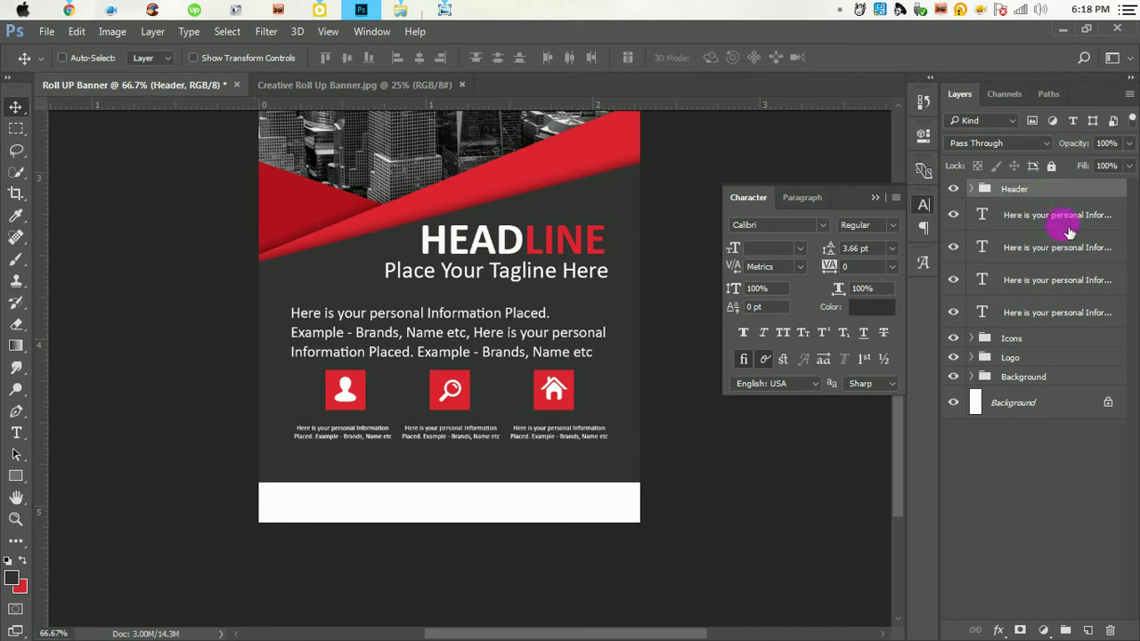
Step: Group the three caption text layers into a group named Infos
left_click(1065, 223)
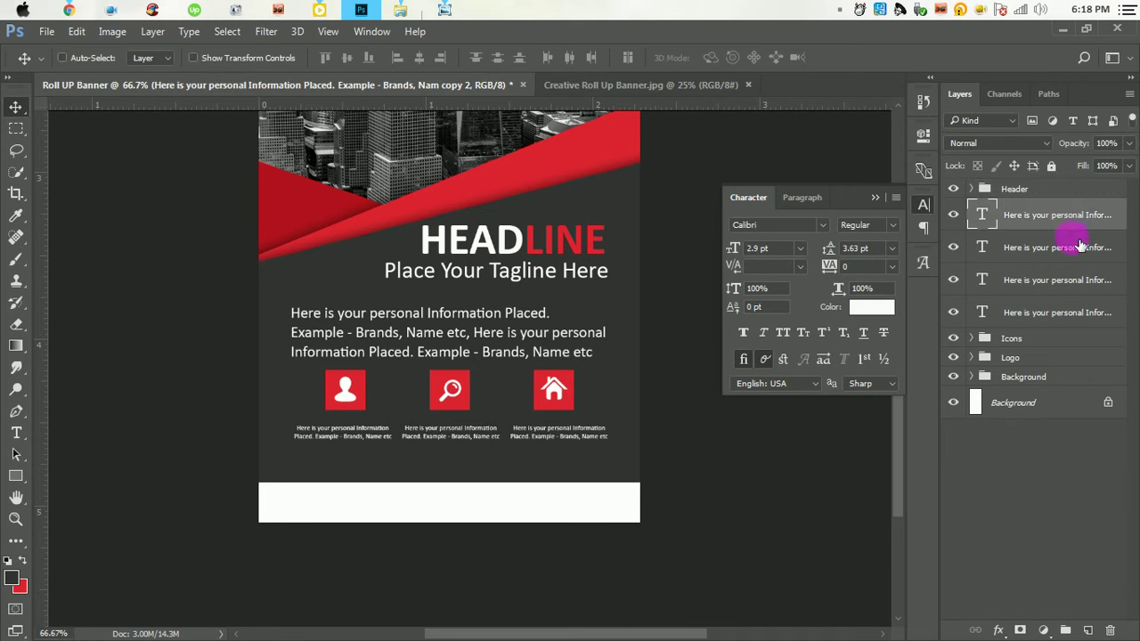
left_click(954, 215)
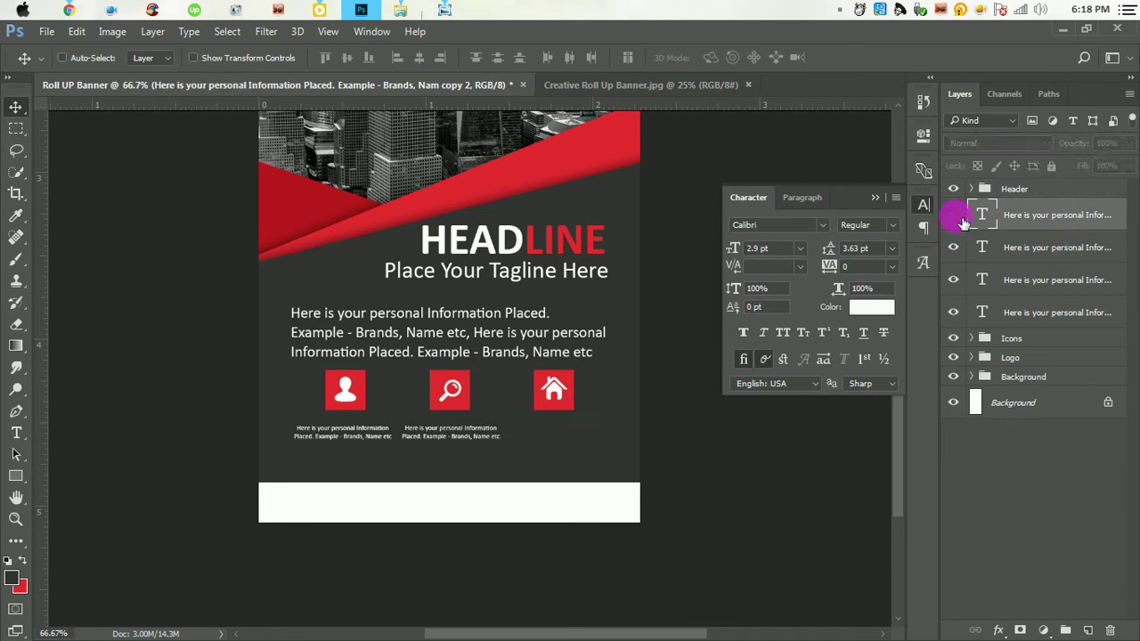
left_click(1026, 248, "ctrl")
left_click(1035, 287, "ctrl")
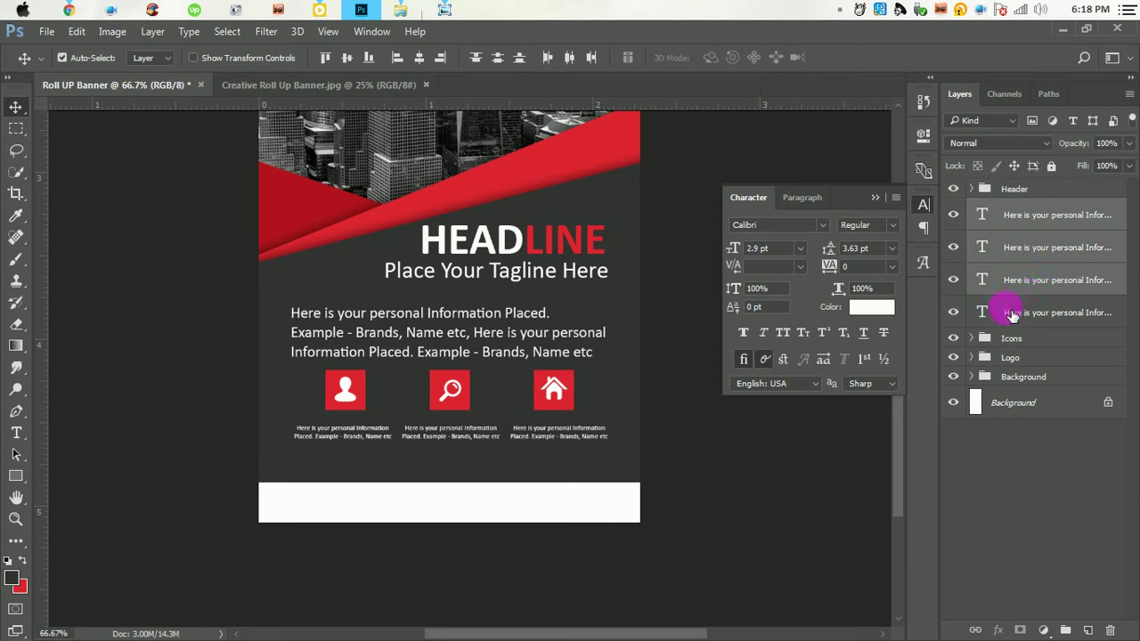
key("ctrl+g")
double_click(1016, 207)
type("Info")
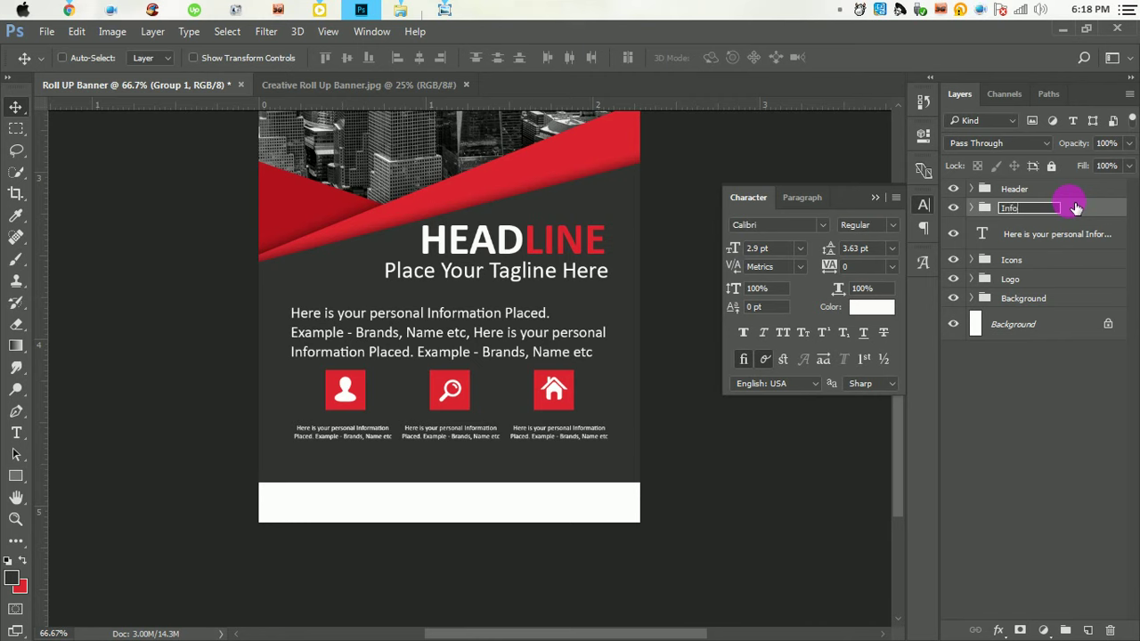
type("s")
key("Return")
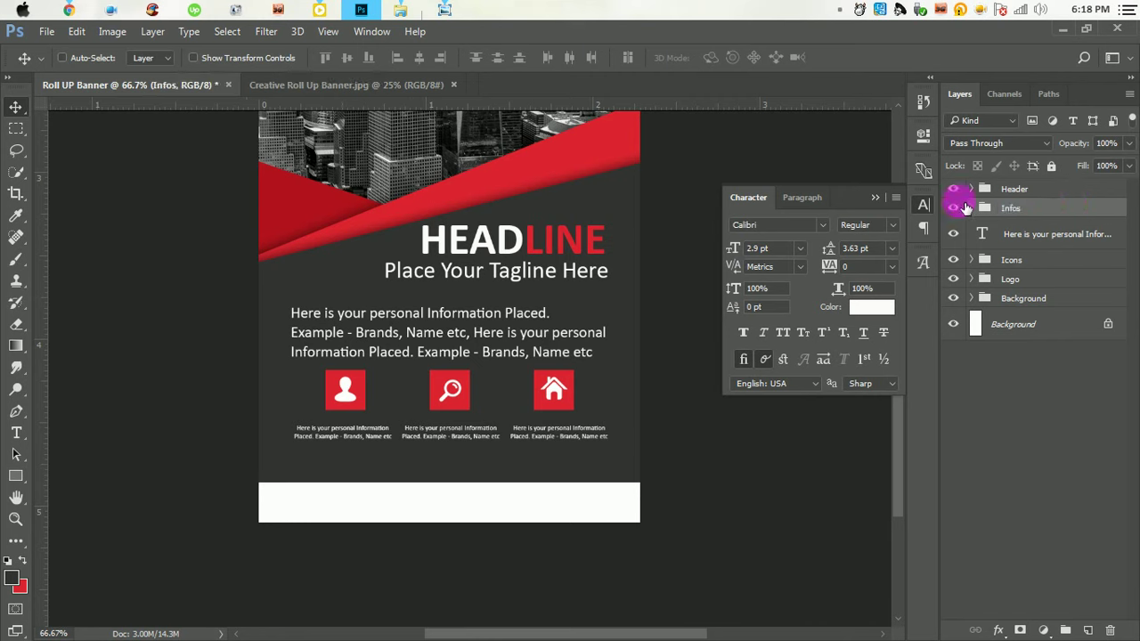
Step: Expand Infos to check each caption layer, then collapse the group again
left_click(954, 208)
left_click_drag(984, 212, 989, 227)
left_click(981, 214)
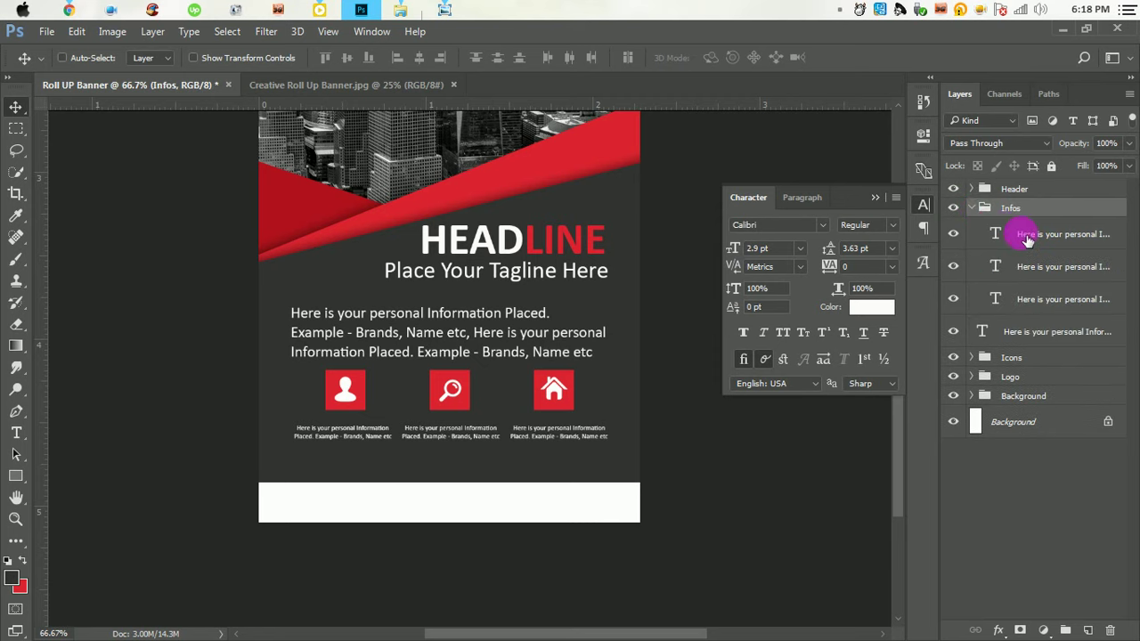
left_click(1011, 233)
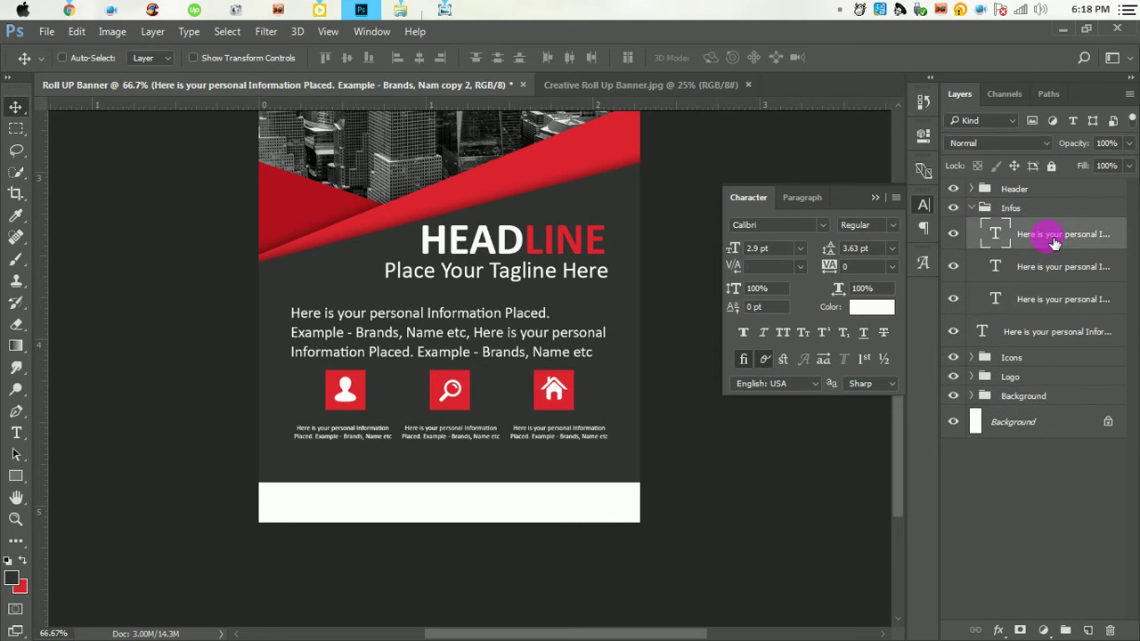
left_click(954, 234)
left_click(954, 234)
left_click(954, 267)
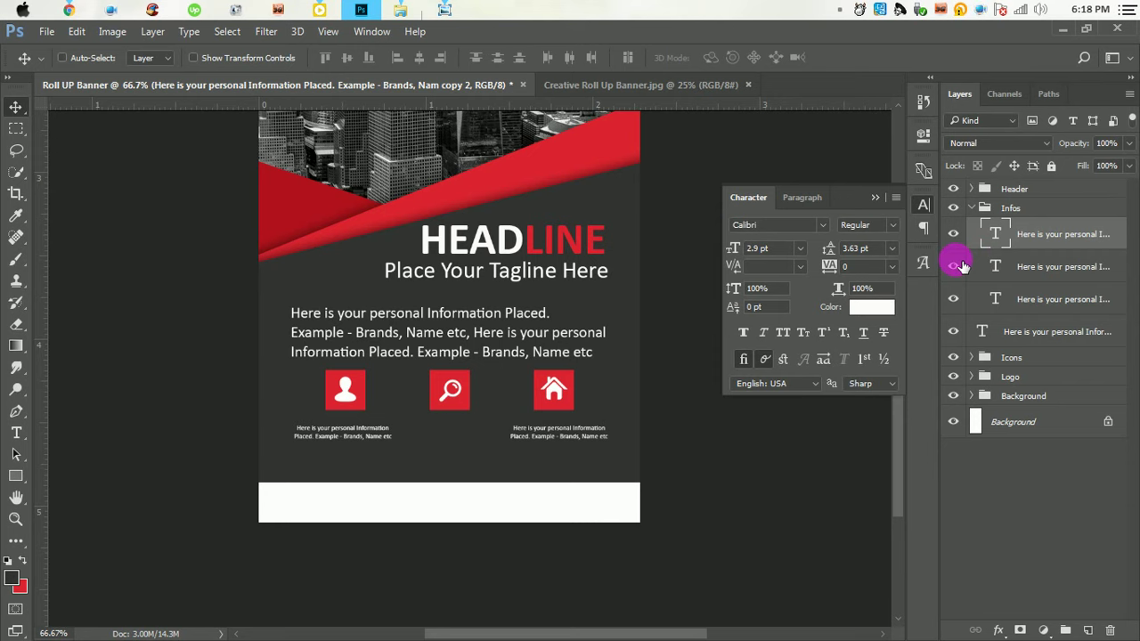
left_click(953, 299)
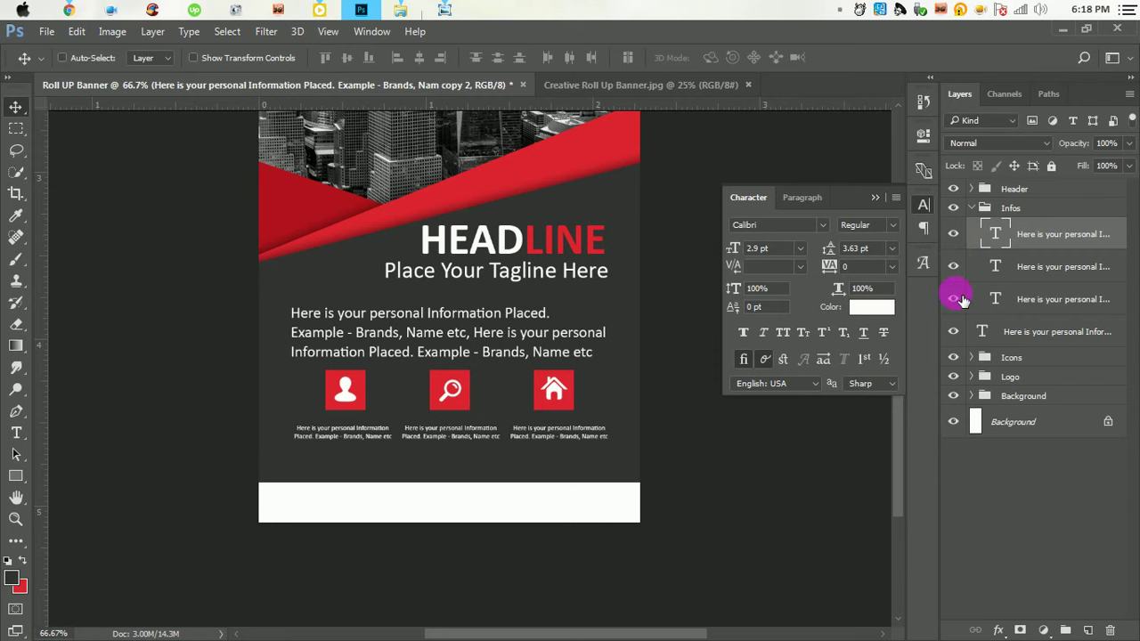
left_click(1052, 302)
left_click_drag(1051, 305, 1049, 357)
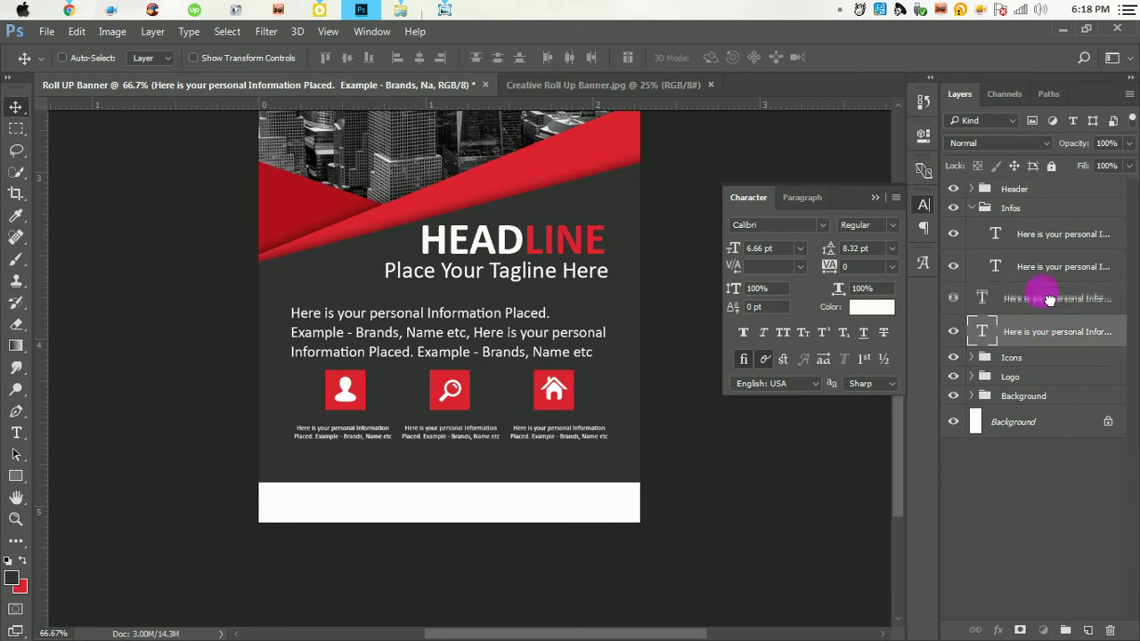
left_click_drag(1043, 303, 1031, 266)
left_click(983, 210)
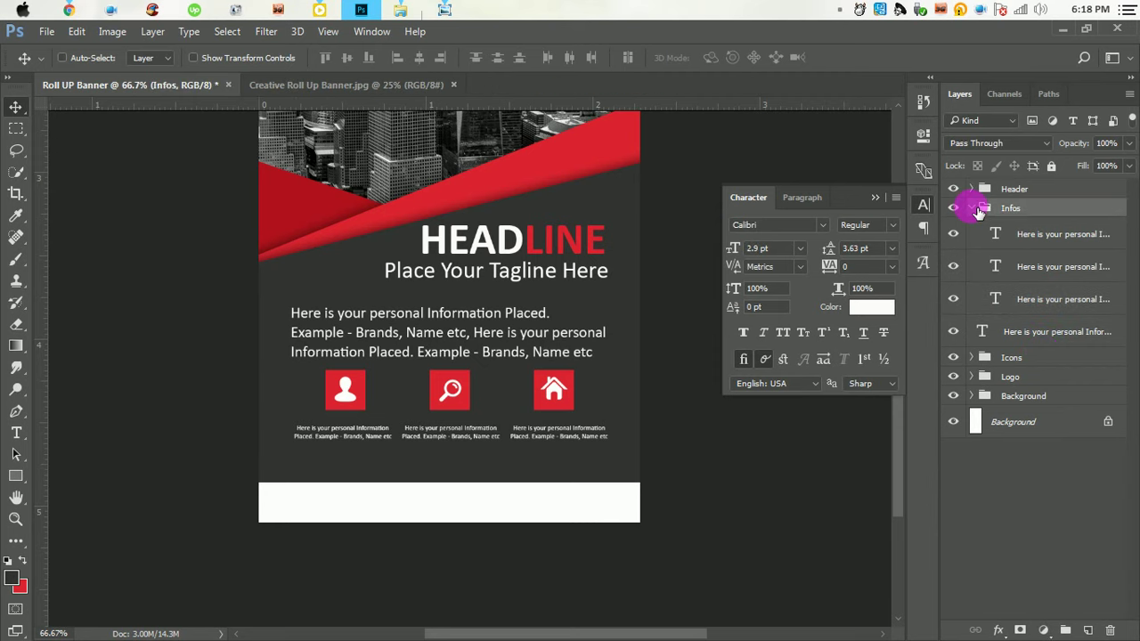
left_click(953, 208)
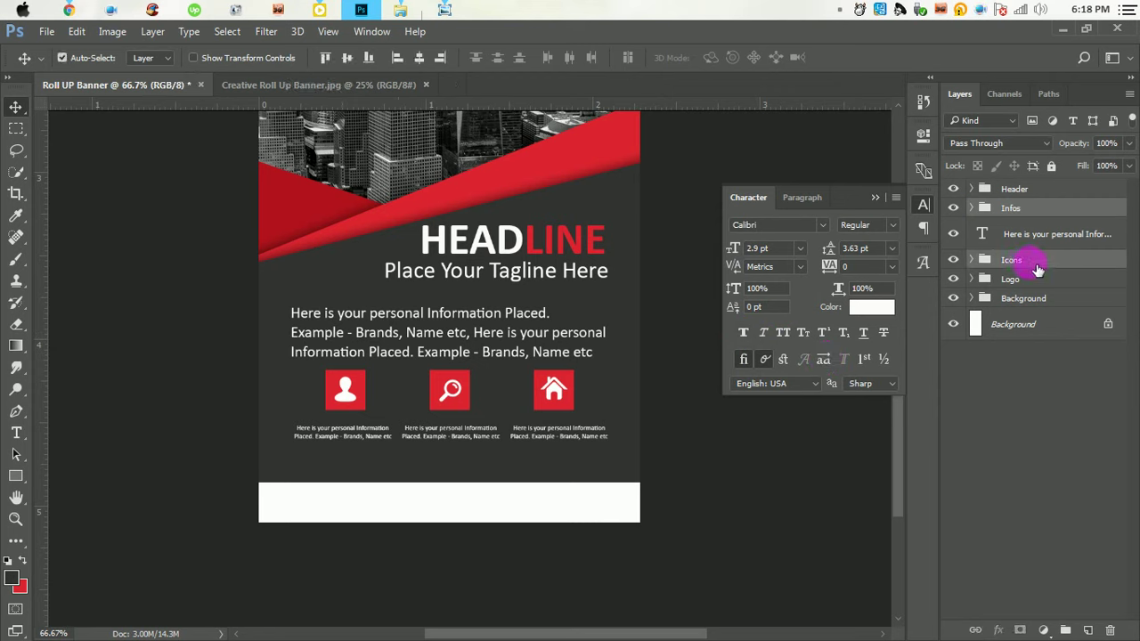
Step: Group Infos and Icons as Info and place the paragraph layer above it
left_click_drag(1030, 267, 1066, 628)
double_click(1016, 208)
type("Info")
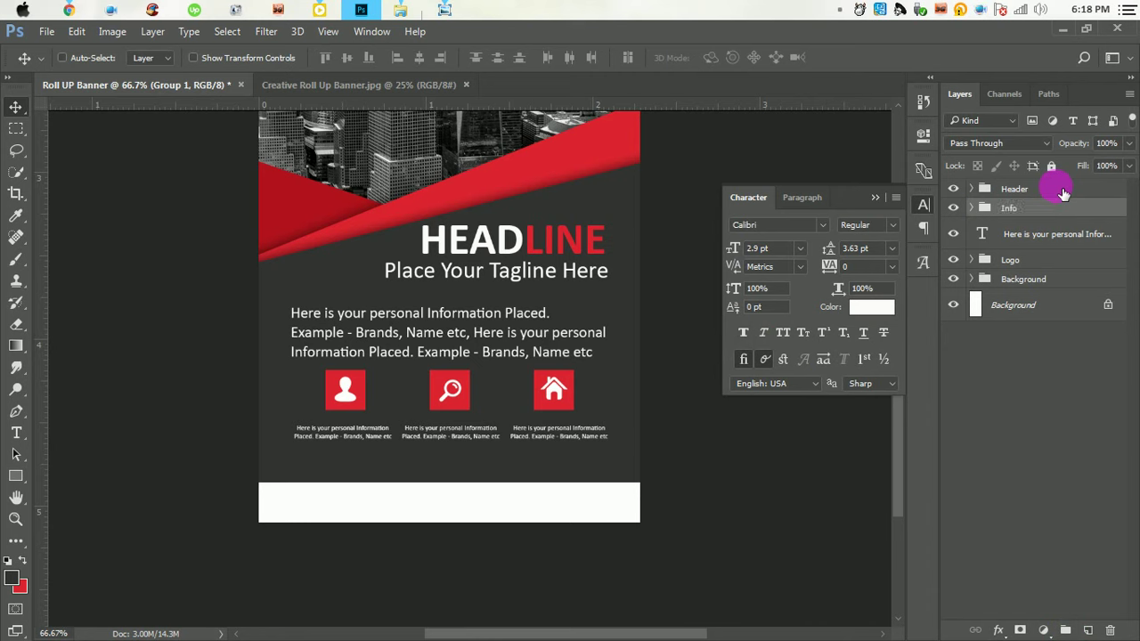
key("Return")
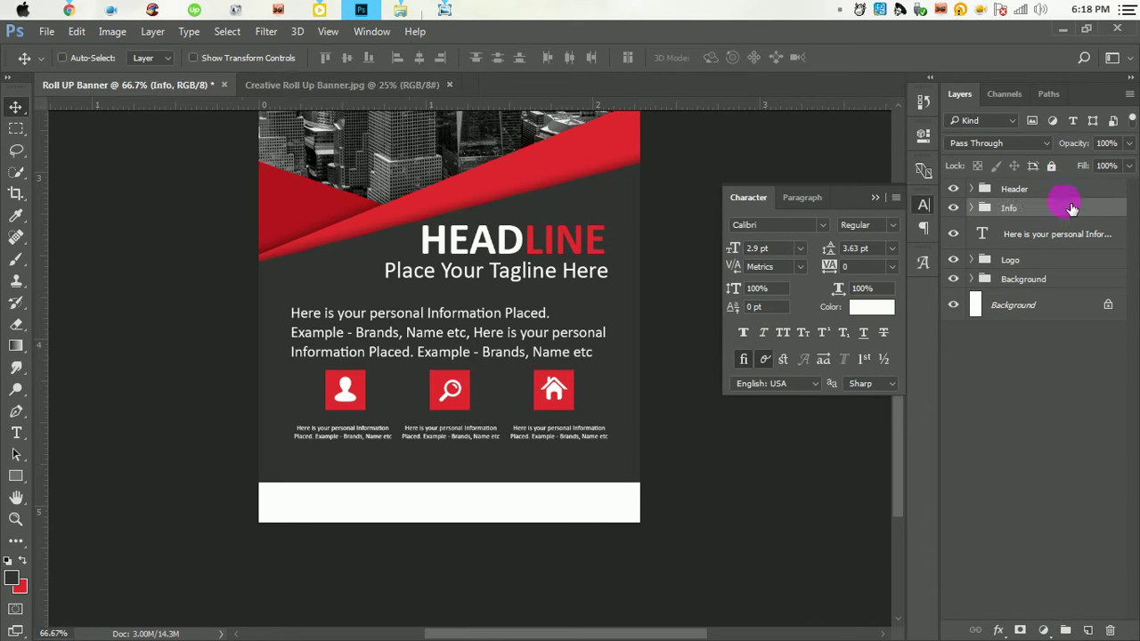
left_click_drag(1068, 234, 1051, 196)
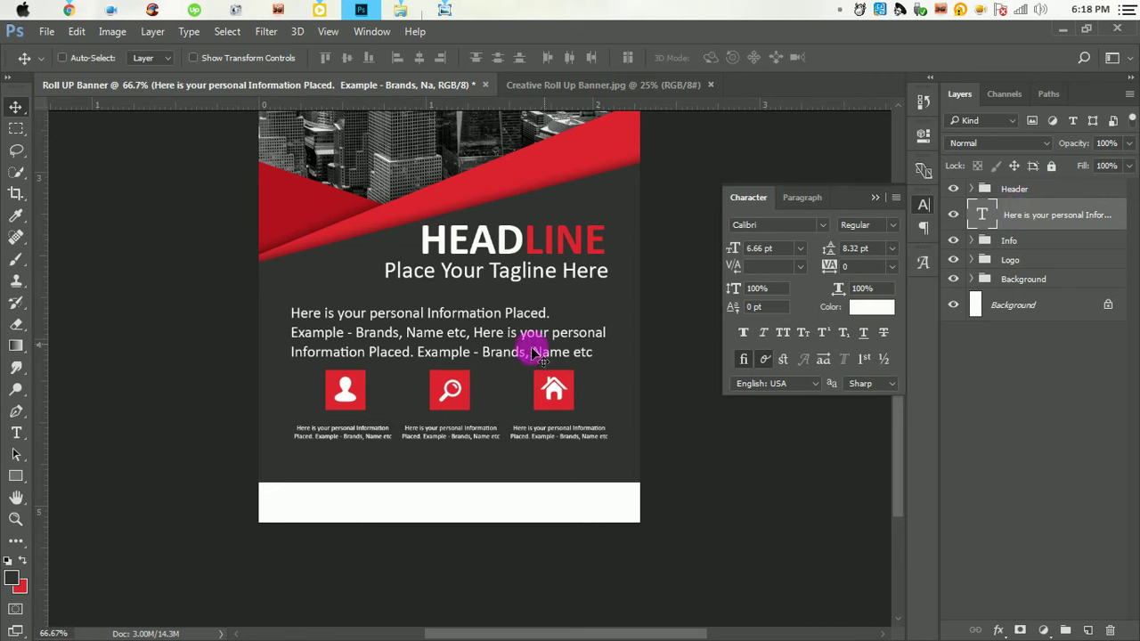
Step: Scale the body paragraph slightly with Free Transform
key("ctrl")
key("ctrl+t")
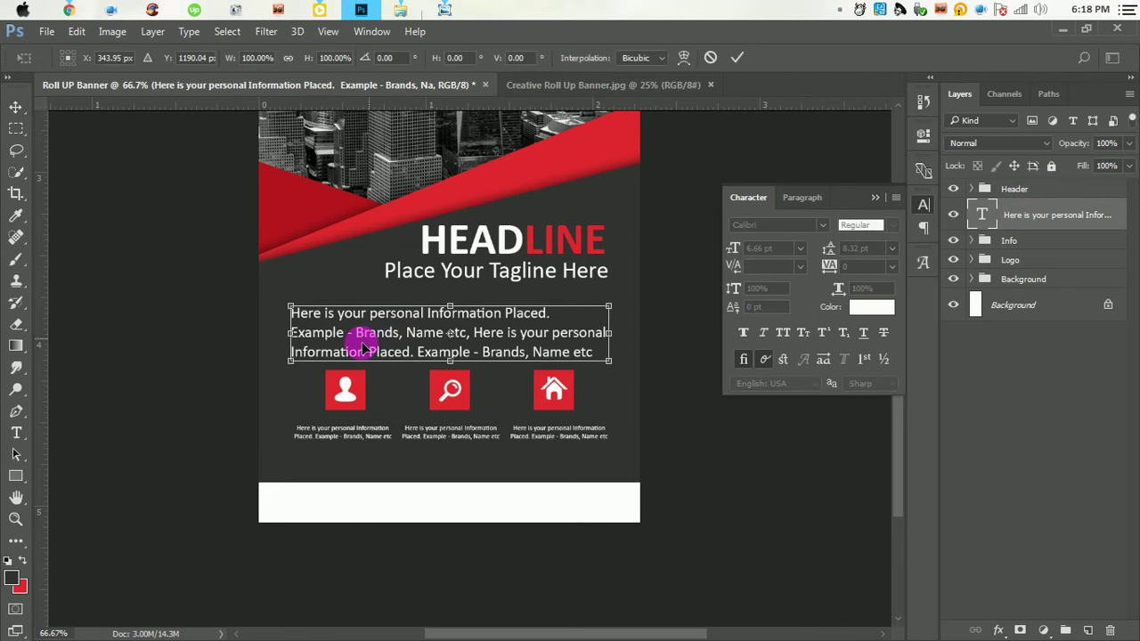
left_click_drag(291, 311, 311, 311)
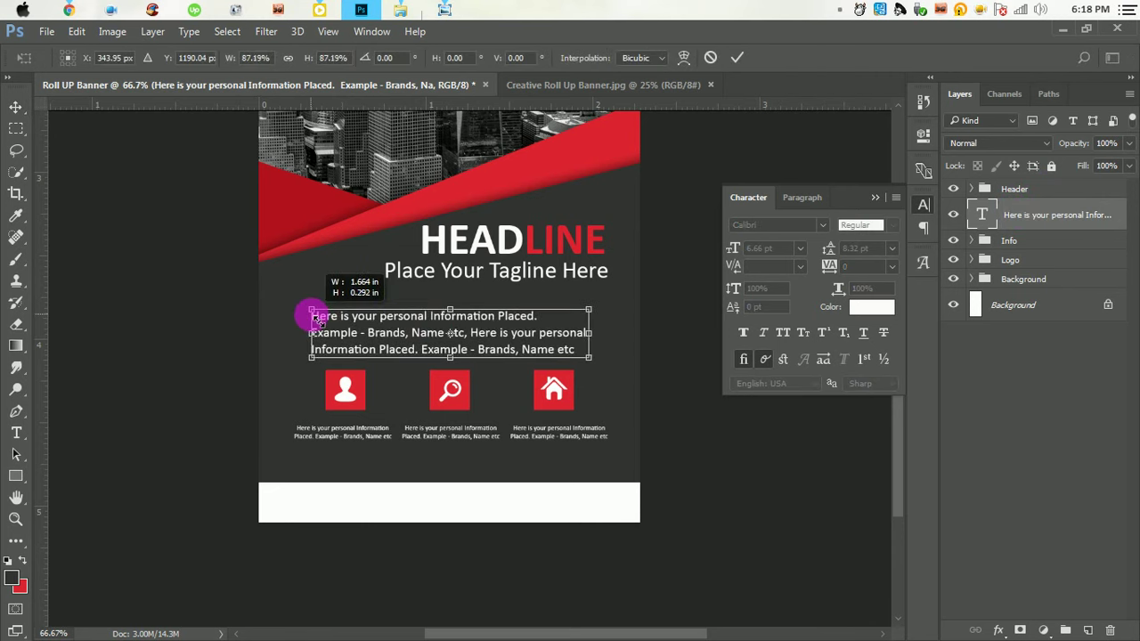
left_click(738, 58)
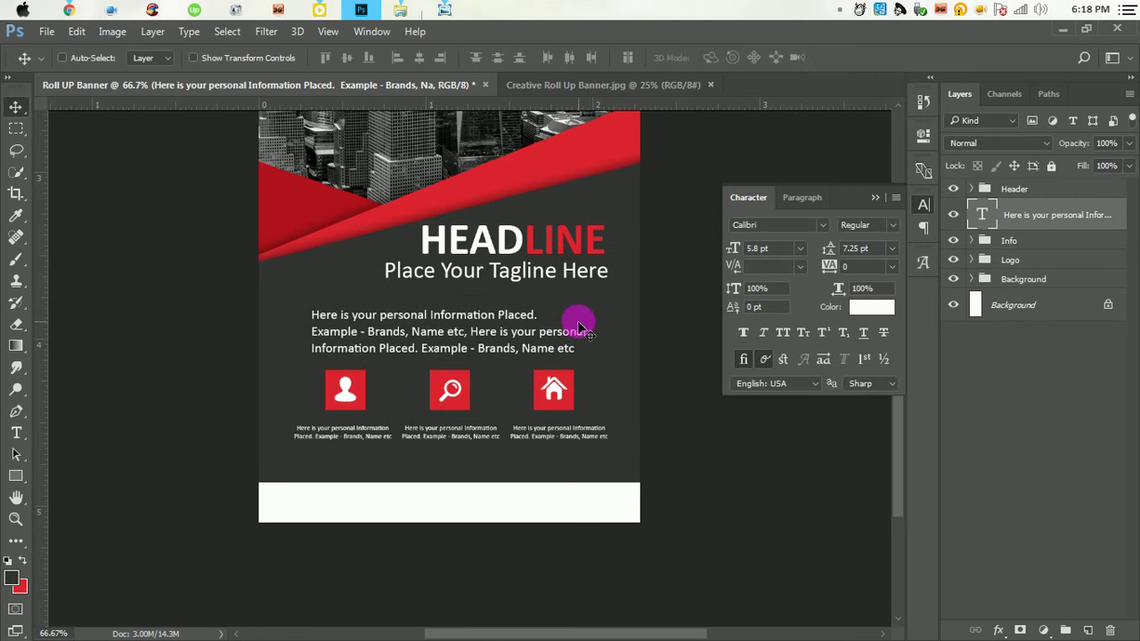
Step: Move the Info group of icons and captions lower on the banner
left_click(1010, 241)
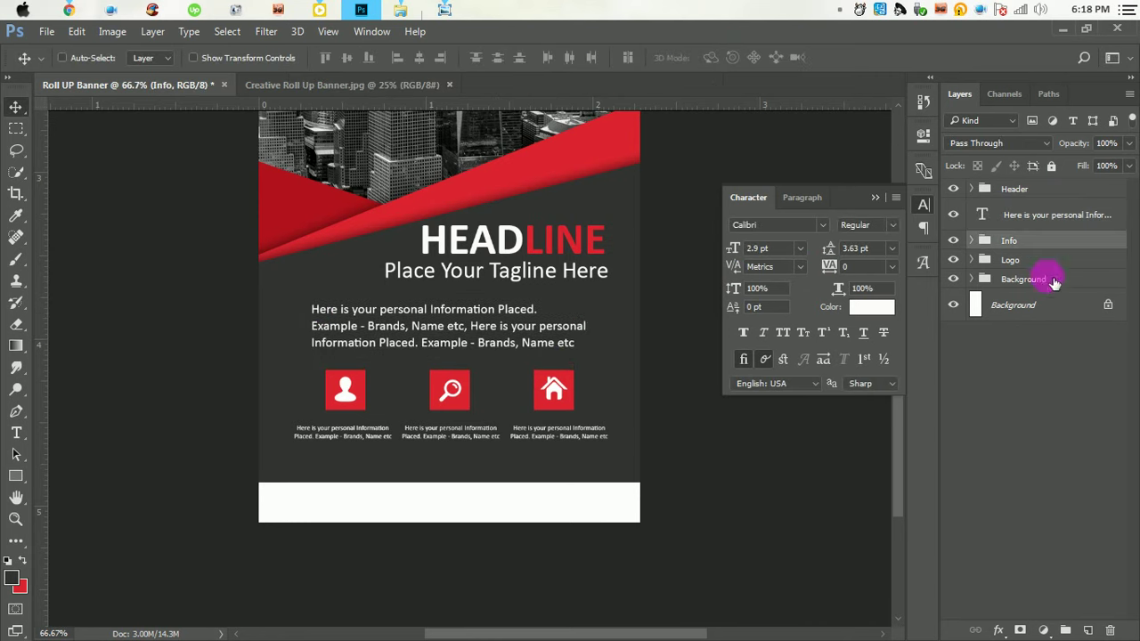
key("Down")
key("Down")
key("Down")
key("Down")
key("Down")
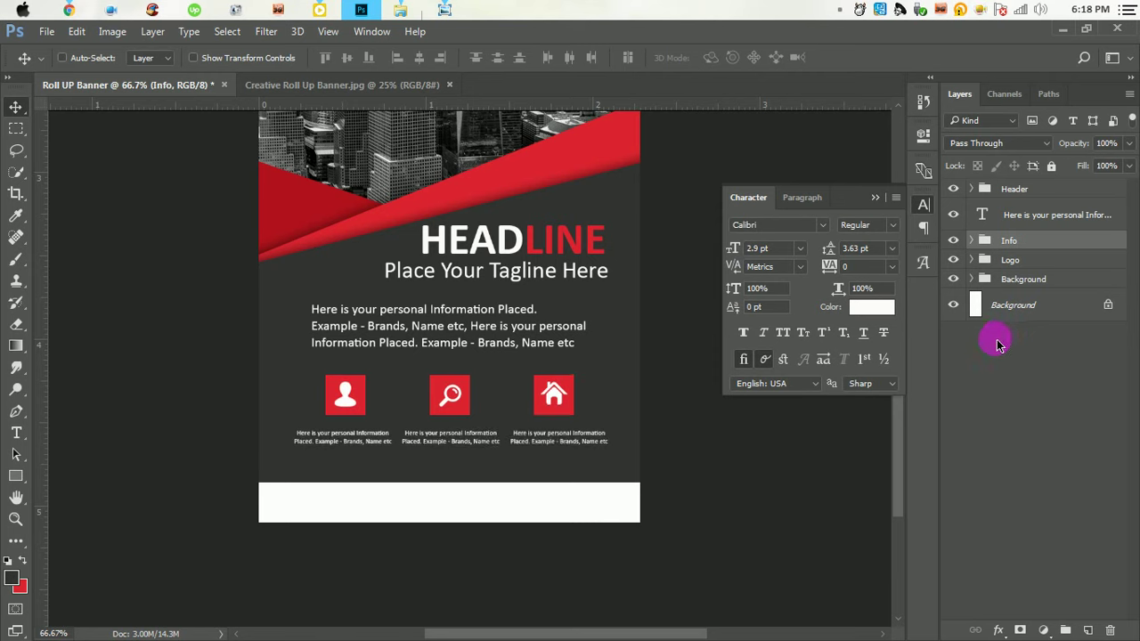
key("Down")
key("Down")
left_click_drag(470, 416, 470, 424)
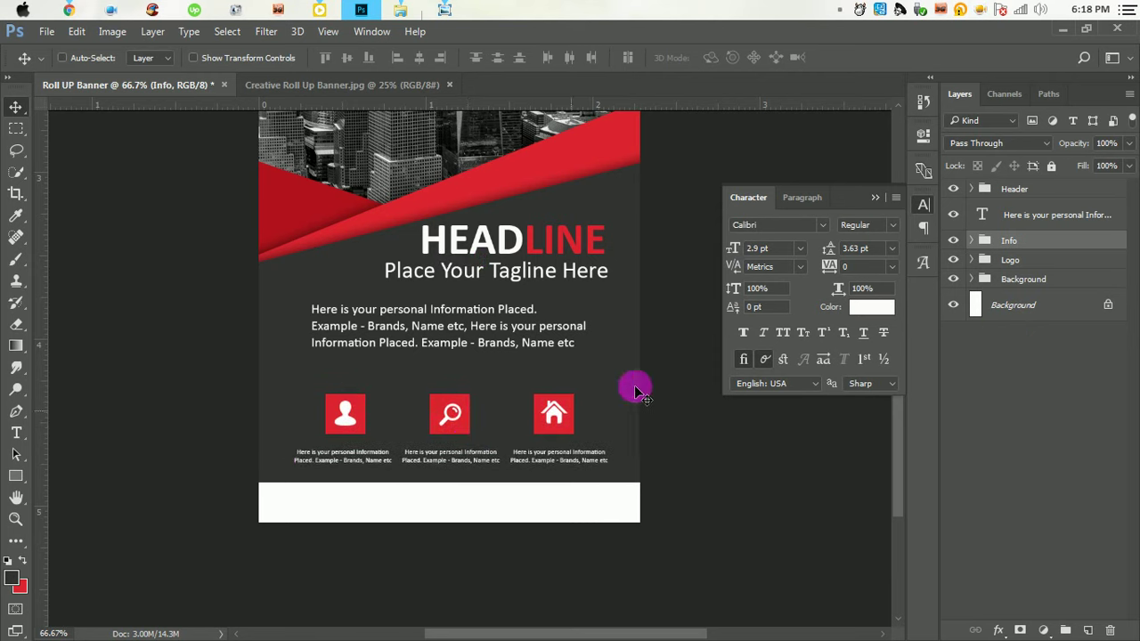
Step: Nudge the body paragraph down and enlarge it to about 6.69 pt
left_click(1035, 214)
key("Down")
key("Down")
key("Down")
key("Down")
key("Down")
key("Down")
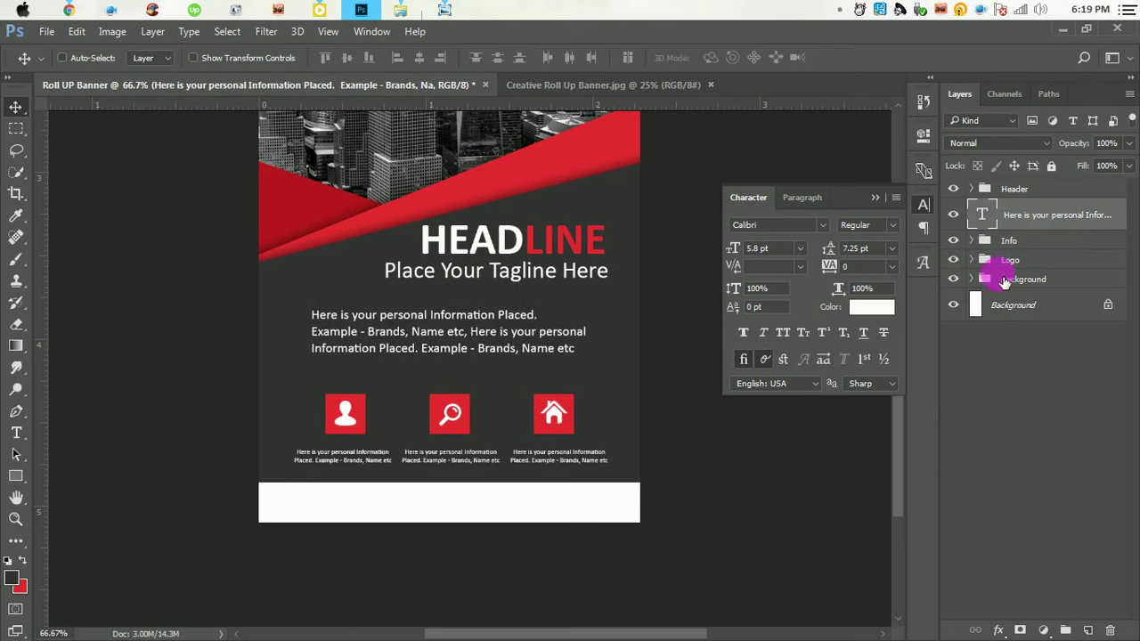
key("Down")
key("Down")
key("Down")
key("ctrl+t")
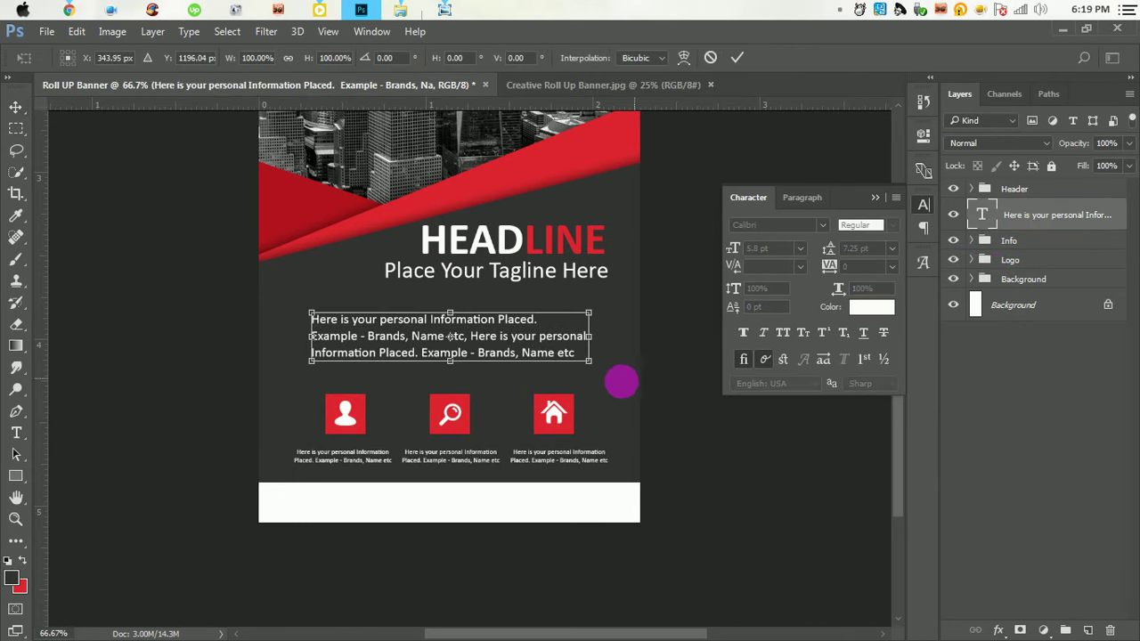
left_click_drag(591, 362, 614, 369)
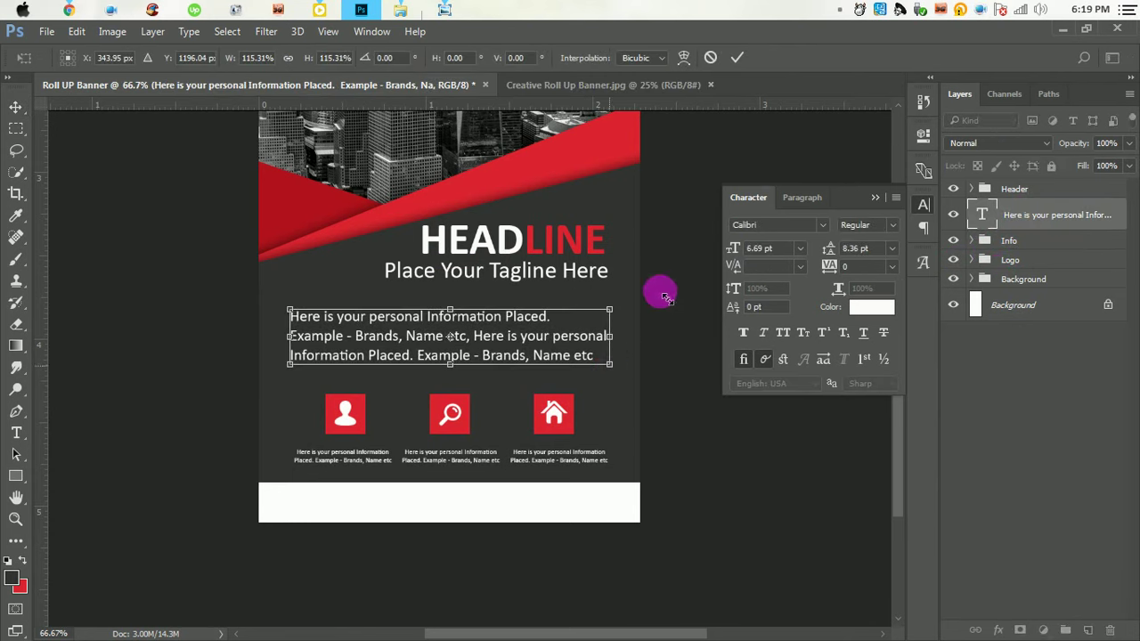
left_click(737, 57)
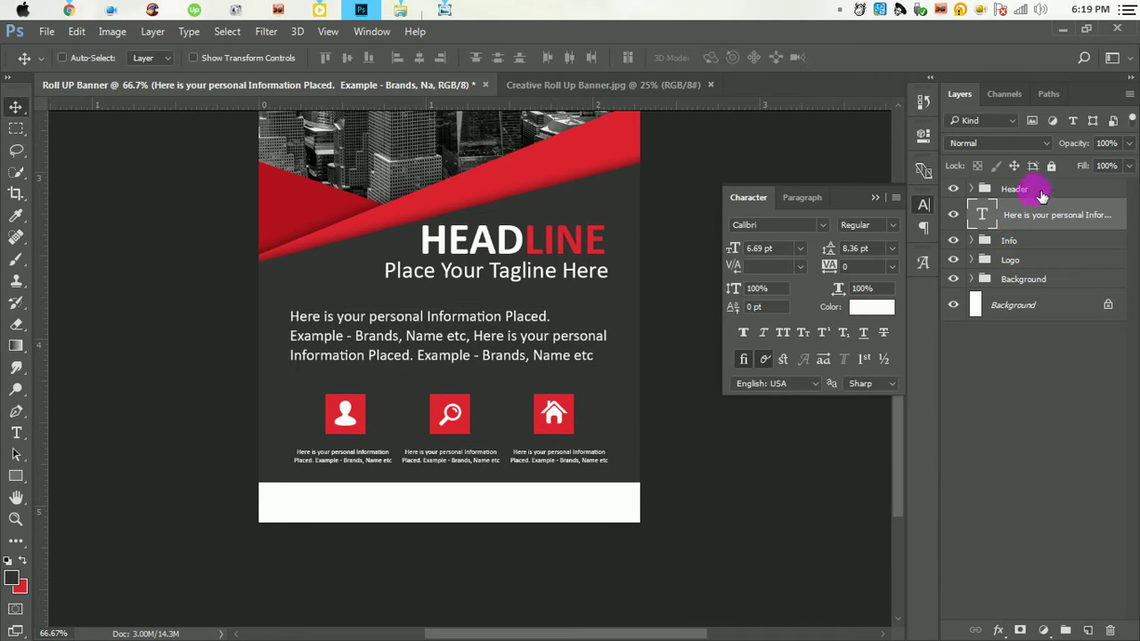
left_click(1040, 193)
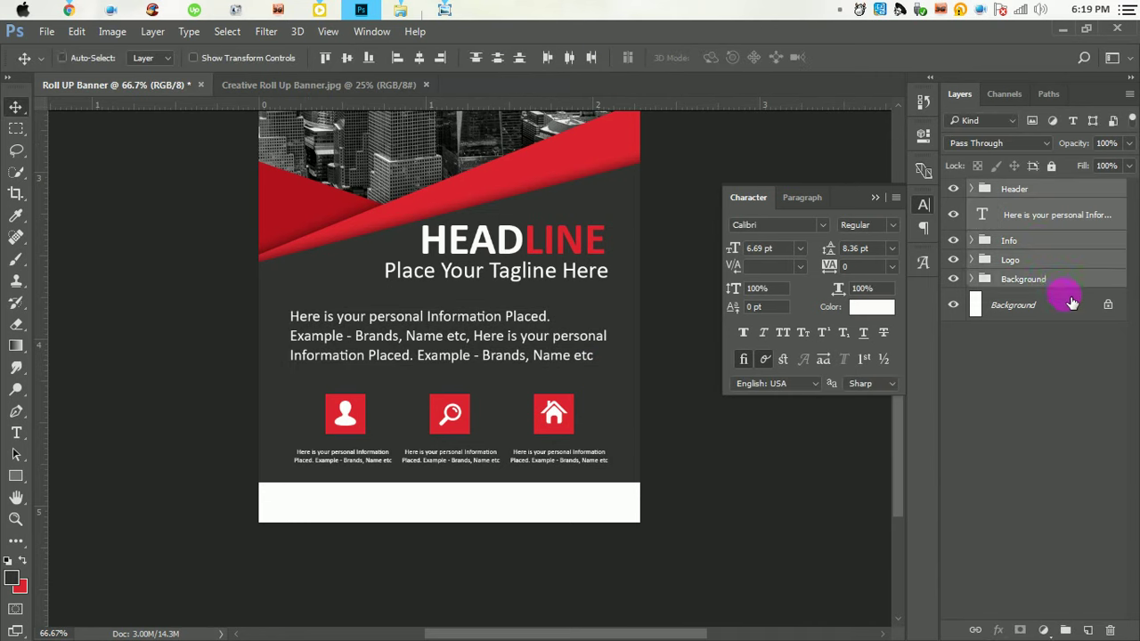
Step: Group the Header, paragraph, Info and Logo layers and name the group Banner
left_click(1066, 630)
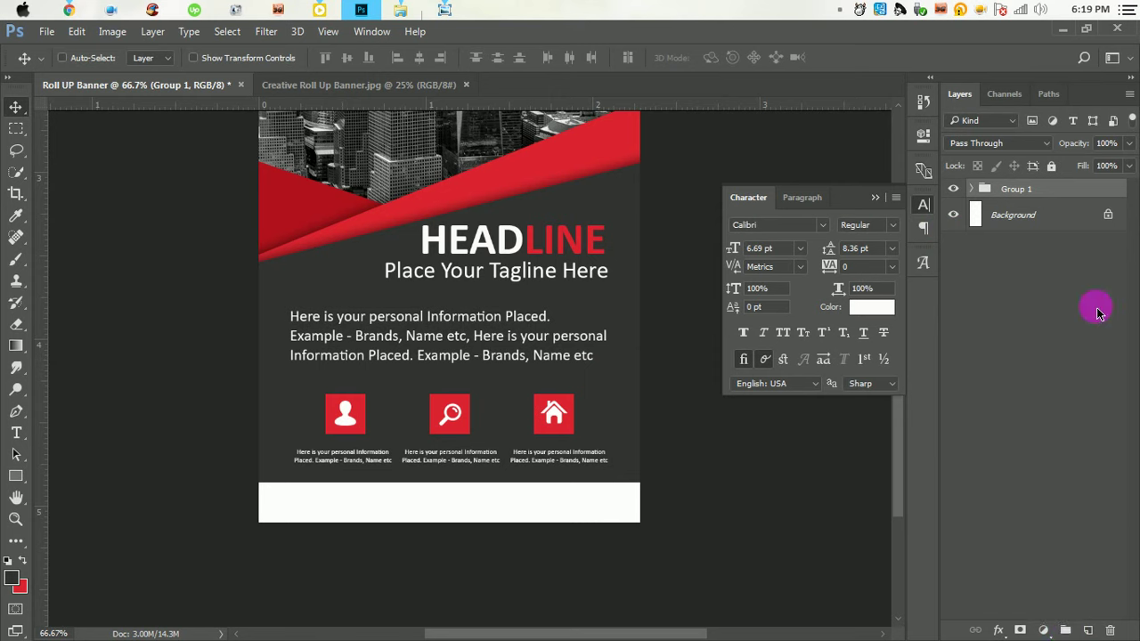
double_click(1031, 189)
type("Banner")
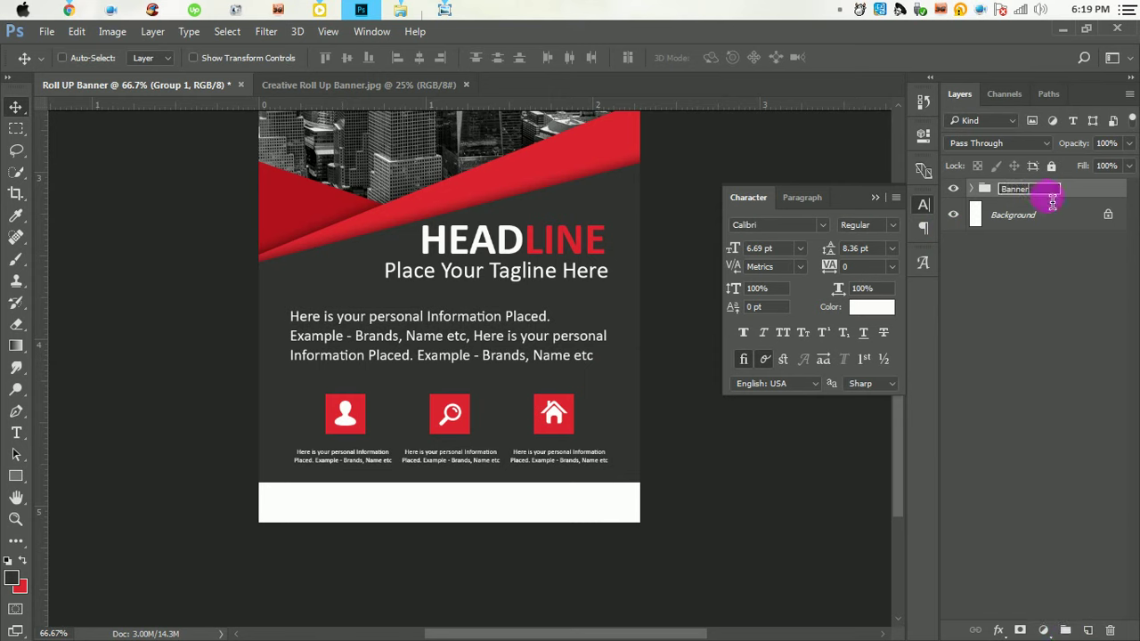
key("Return")
left_click(876, 197)
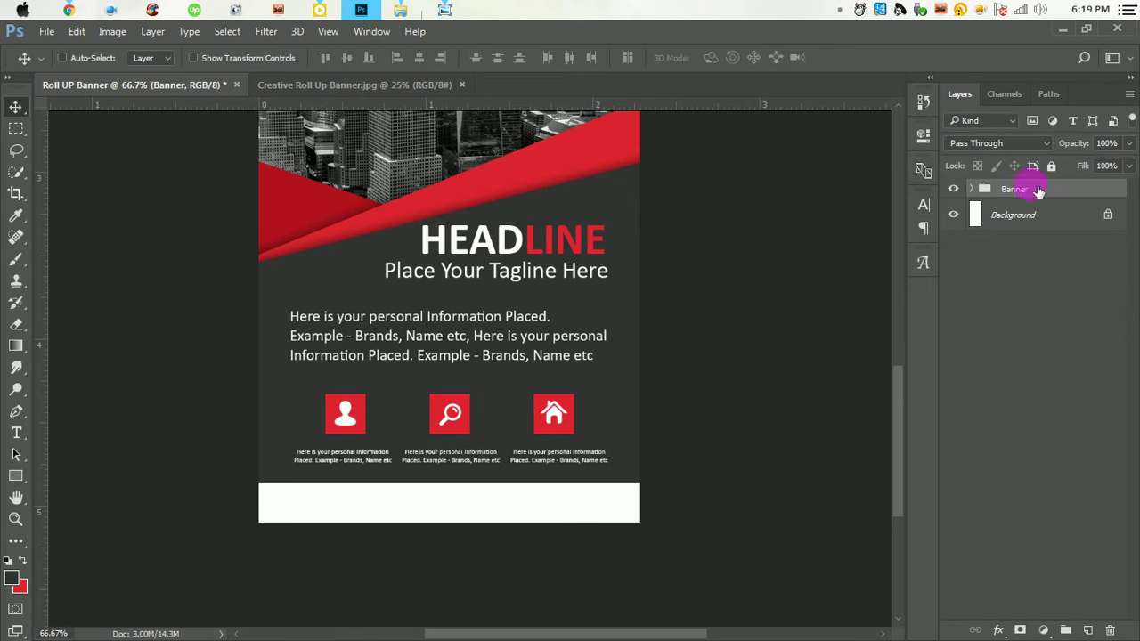
Step: Toggle the Banner group's visibility and zoom out to view the whole banner
left_click(953, 188)
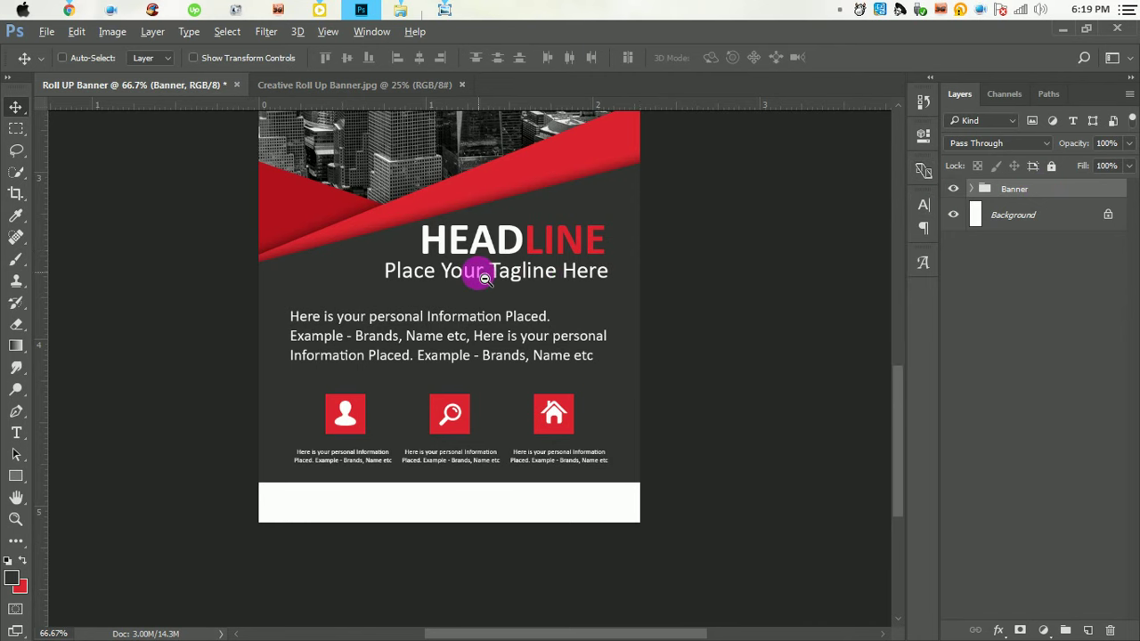
left_click(485, 279, "alt")
left_click(484, 278, "alt")
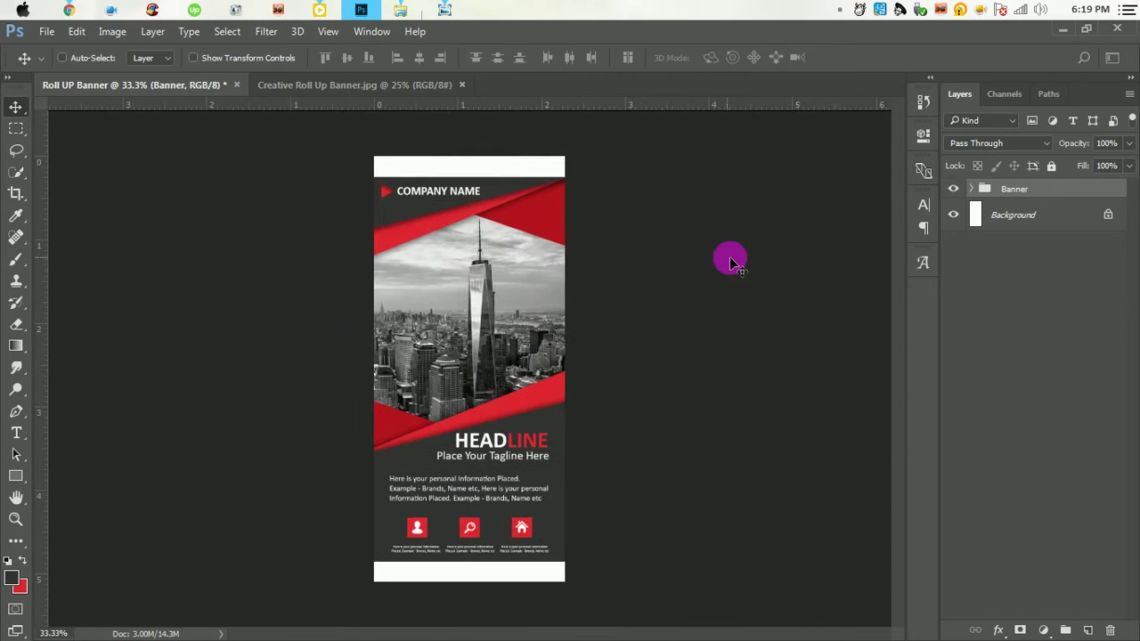
key("ctrl")
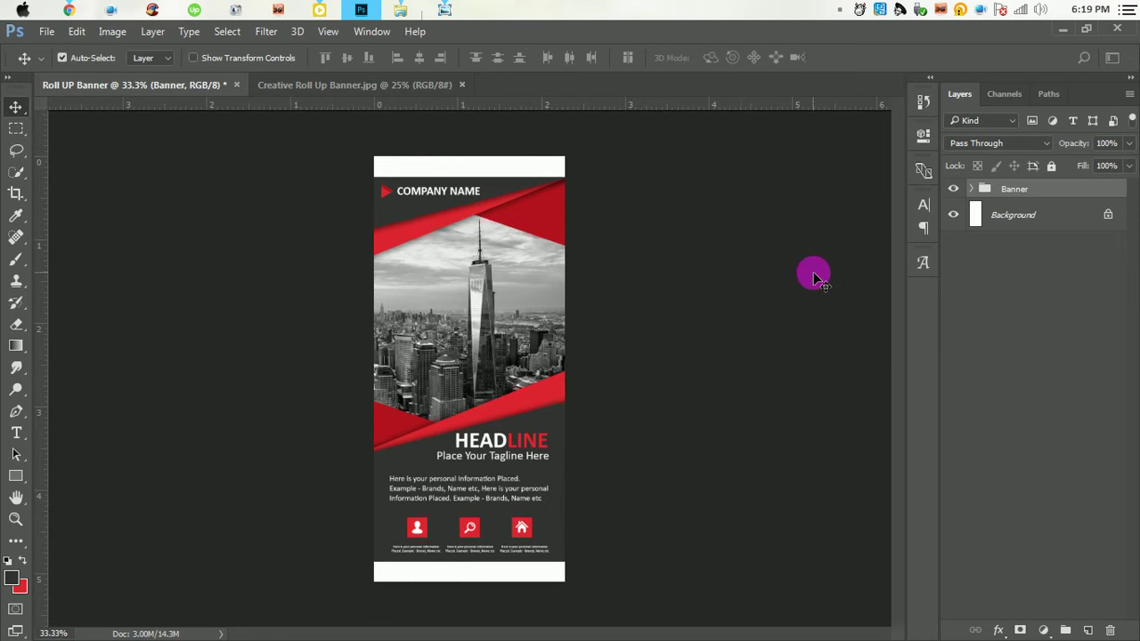